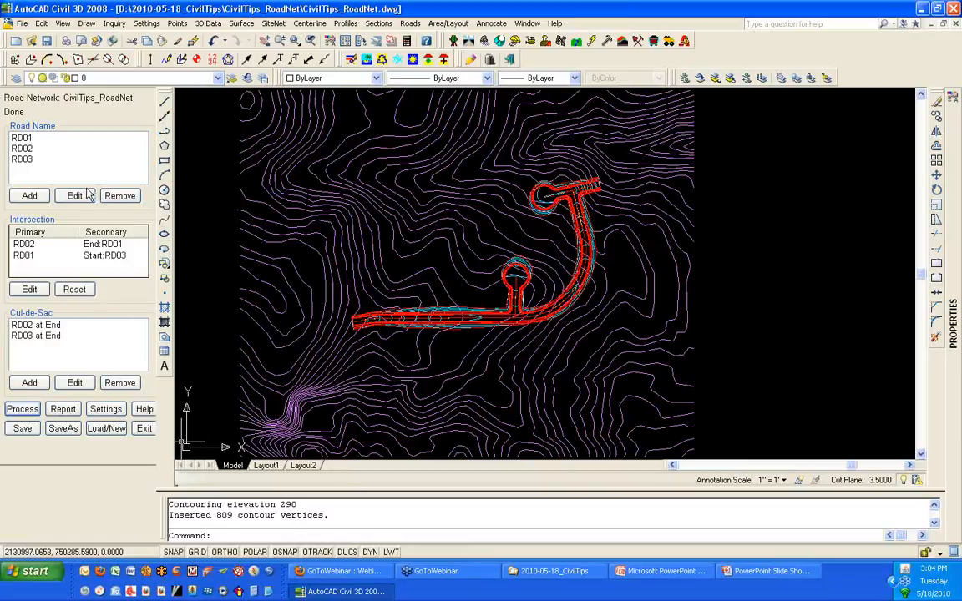
# - Open road RD01's design template for editing and zoom in on the curb and sidewalk area of its cross-section preview
pyautogui.doubleClick(76, 144)
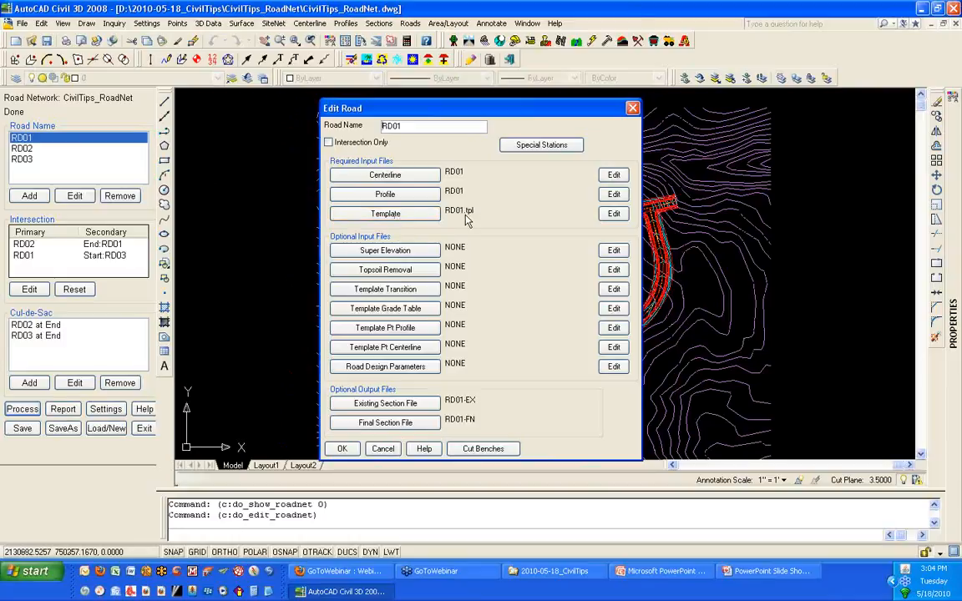
pyautogui.click(615, 215)
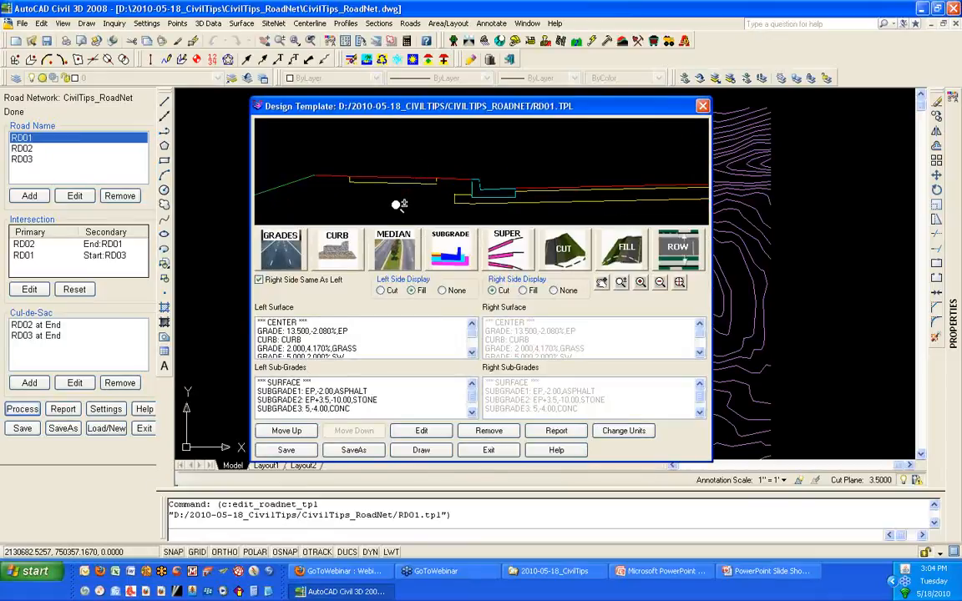
pyautogui.moveTo(377, 212)
pyautogui.mouseDown()
pyautogui.moveTo(380, 203)
pyautogui.moveTo(375, 209)
pyautogui.mouseUp()
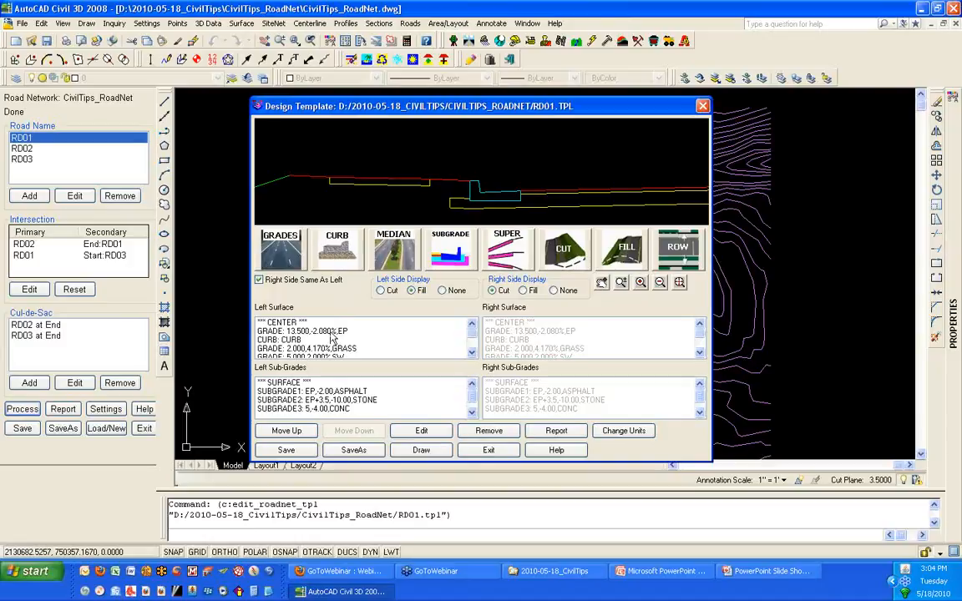
pyautogui.moveTo(396, 178); pyautogui.dragTo(434, 190)
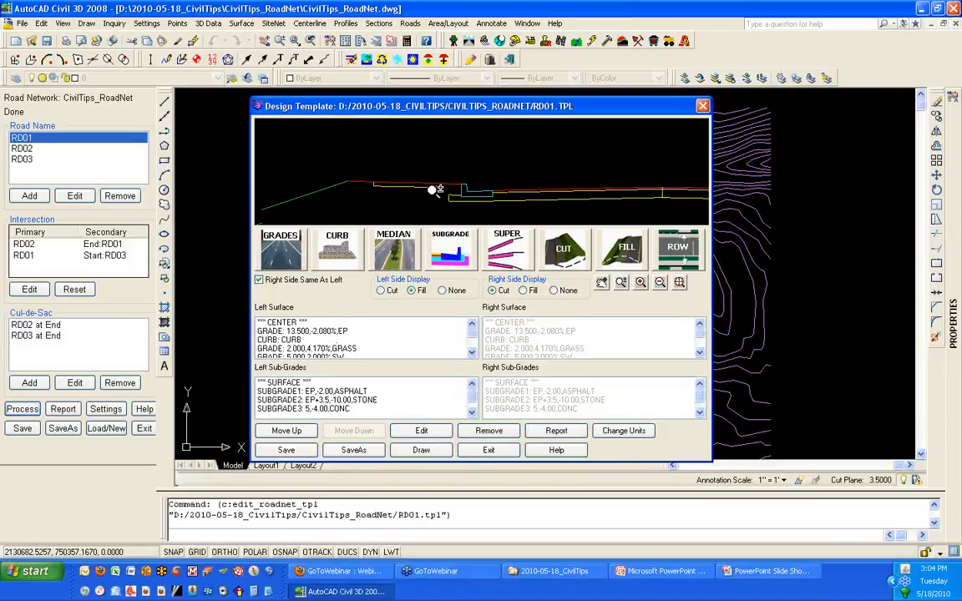
# - Review the dimensions and ID of the first left surface grade, EP, and locate it in the cross-section preview
pyautogui.click(317, 331)
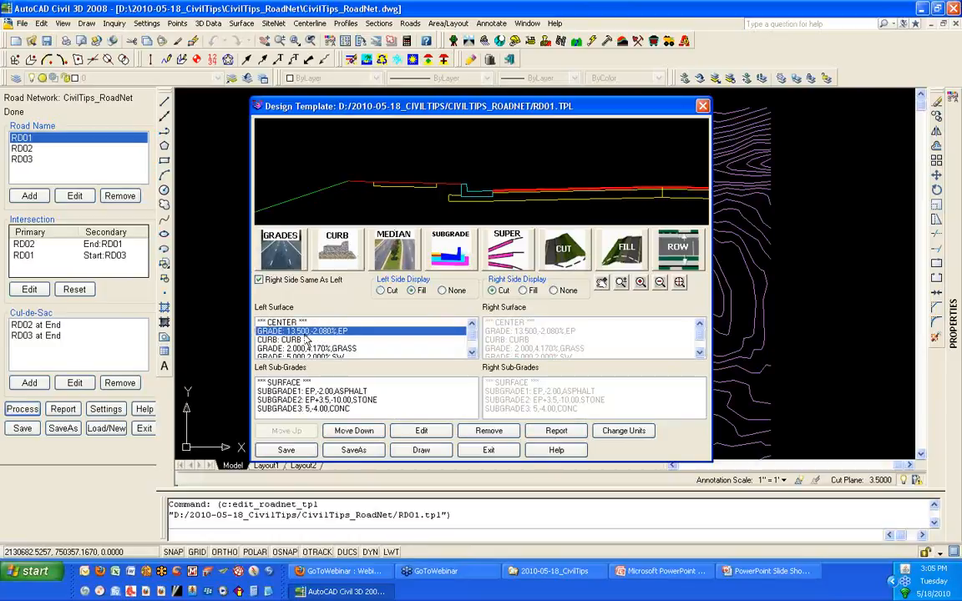
pyautogui.doubleClick(304, 334)
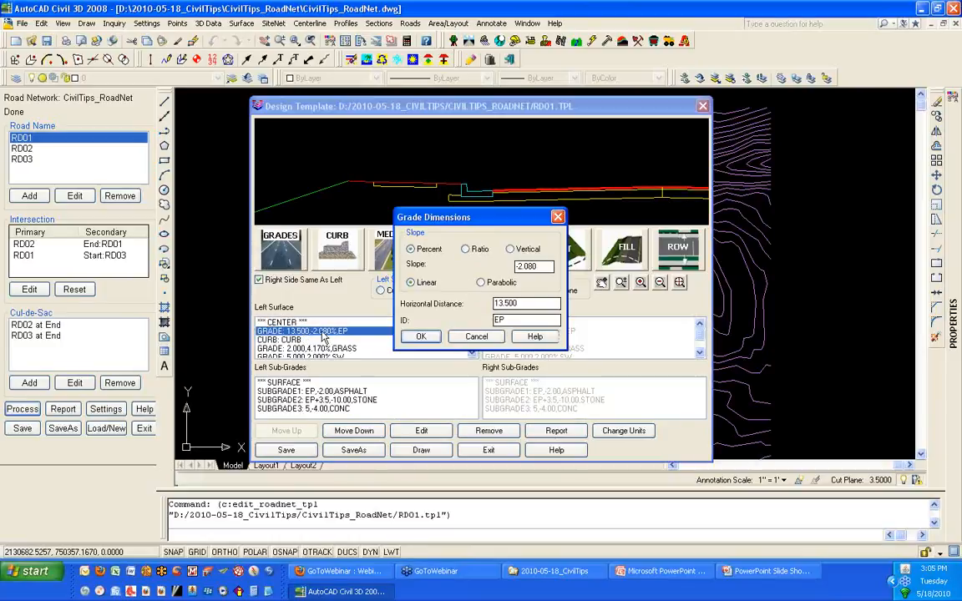
pyautogui.click(528, 308)
pyautogui.click(522, 320)
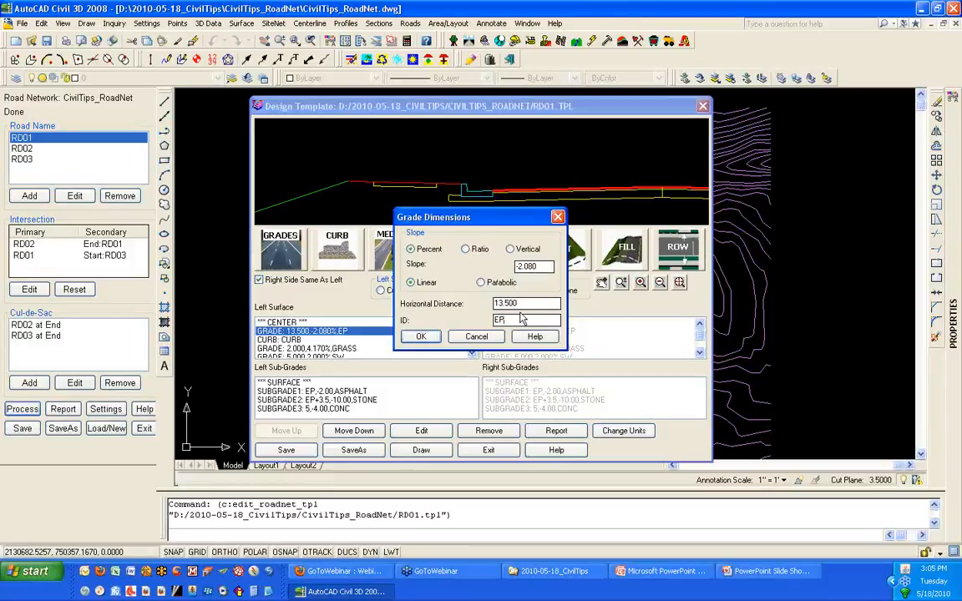
pyautogui.click(422, 338)
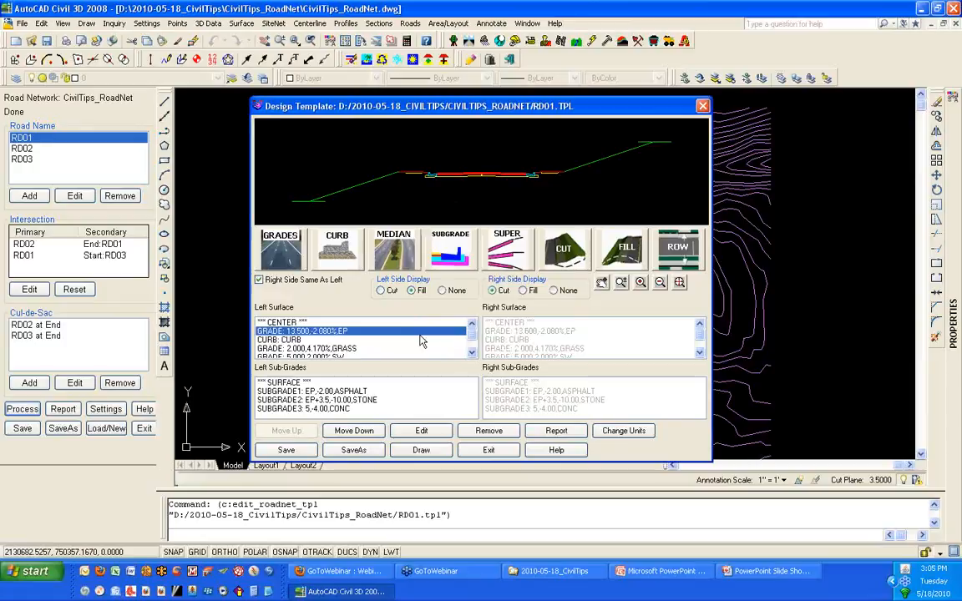
pyautogui.scroll(3, 397, 182)
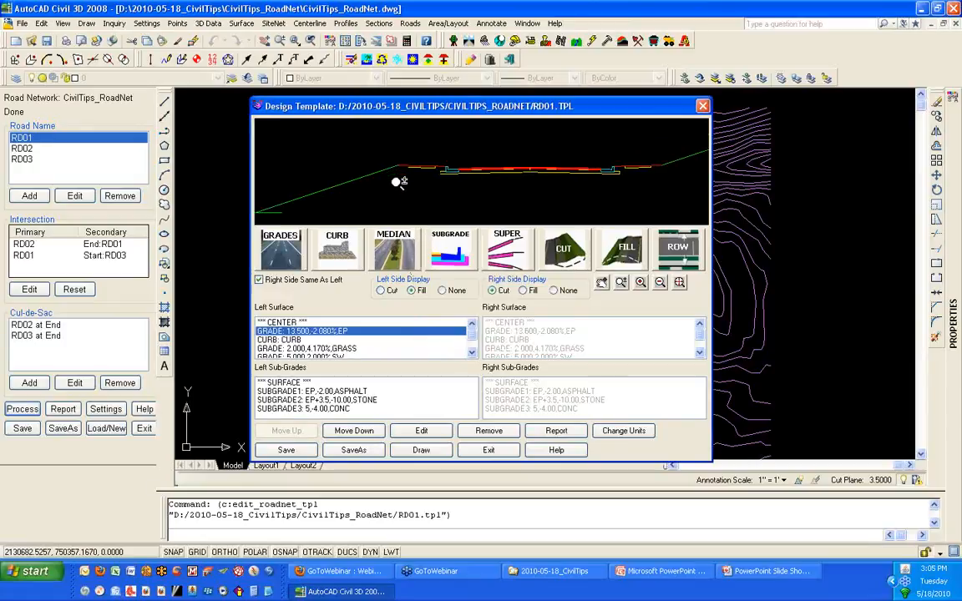
pyautogui.scroll(1, 391, 150)
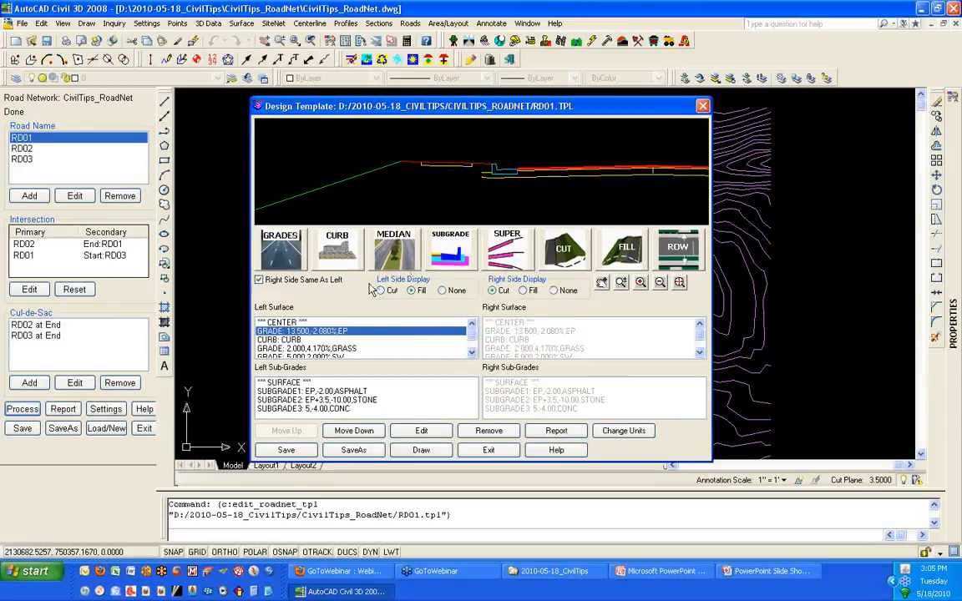
# - Review the asphalt subgrade's dimensions, including its vertical offset, its distance tied to the EP ID, and its material
pyautogui.click(361, 392)
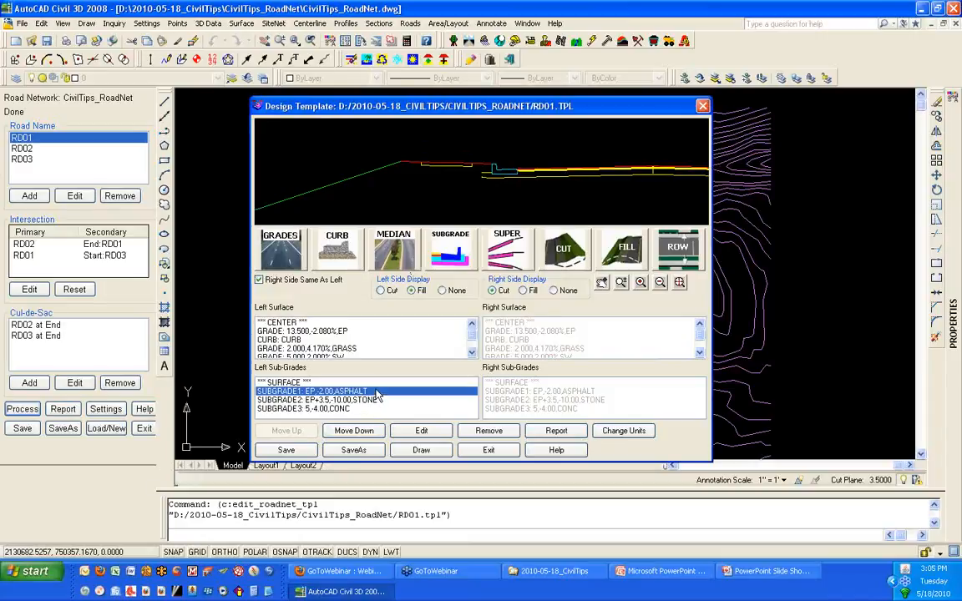
pyautogui.doubleClick(376, 392)
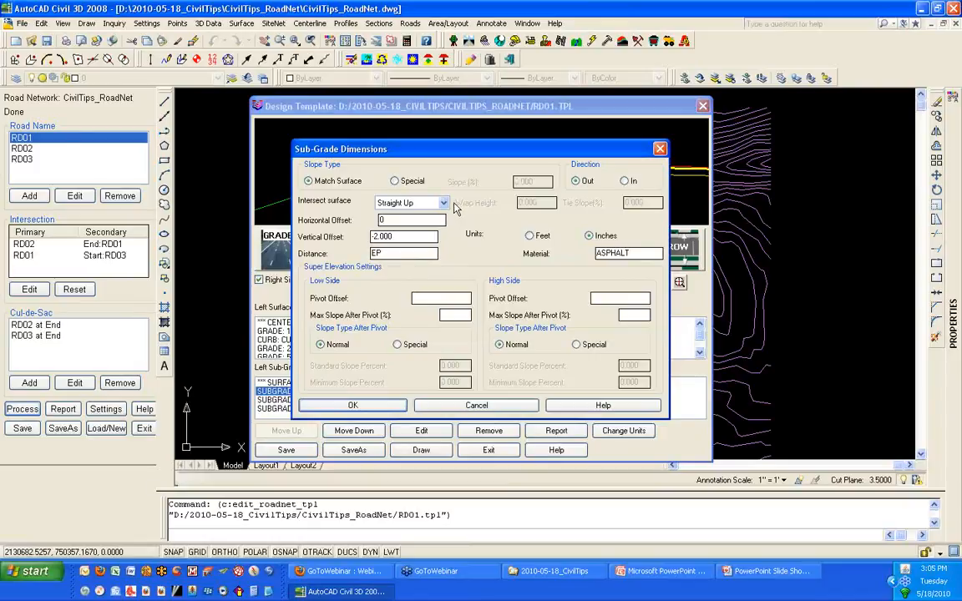
pyautogui.click(421, 238)
pyautogui.click(412, 253)
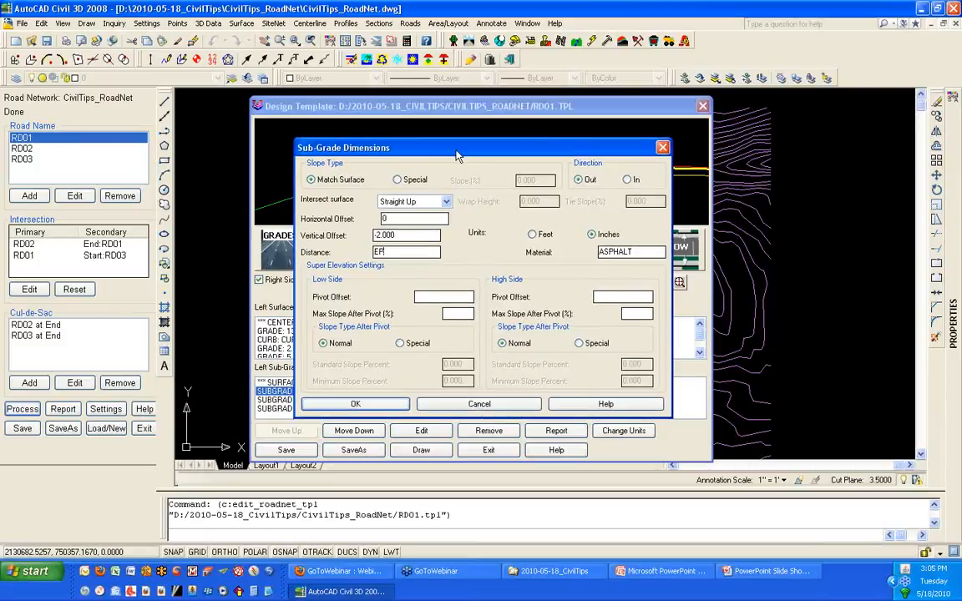
pyautogui.moveTo(451, 156); pyautogui.dragTo(584, 152)
pyautogui.write(',')
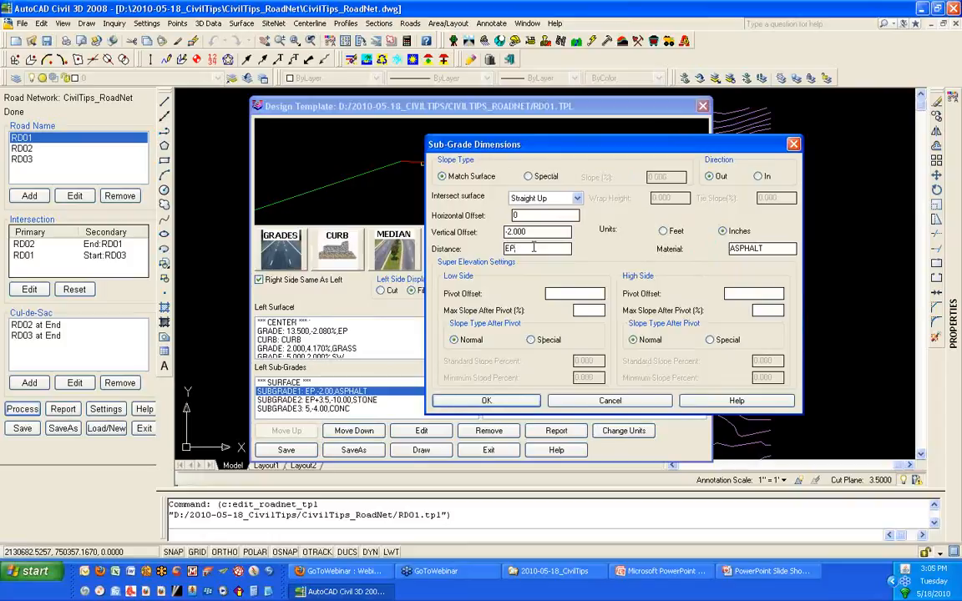
pyautogui.press('BackSpace')
pyautogui.click(547, 248)
pyautogui.moveTo(775, 251); pyautogui.dragTo(723, 254)
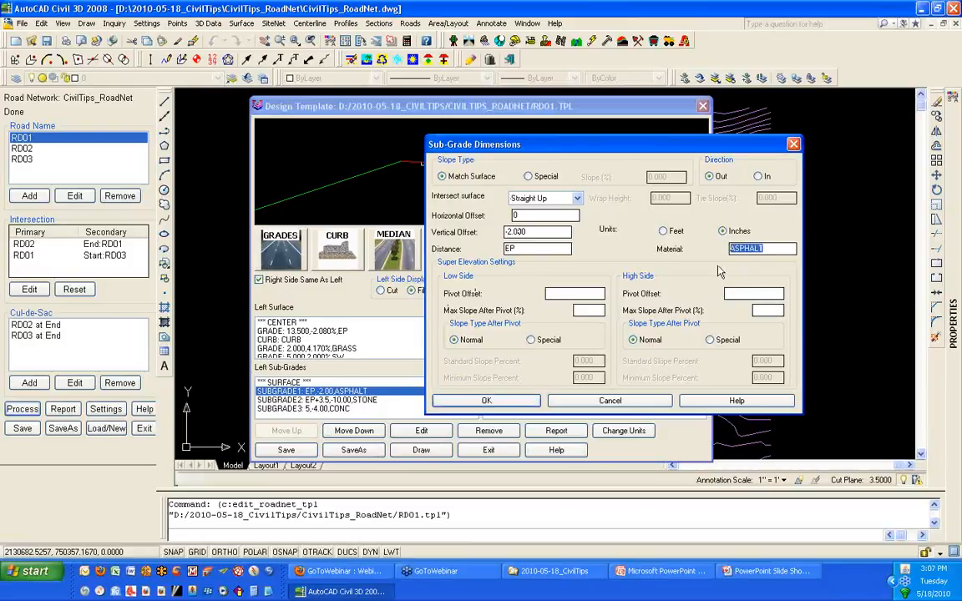
pyautogui.click(516, 402)
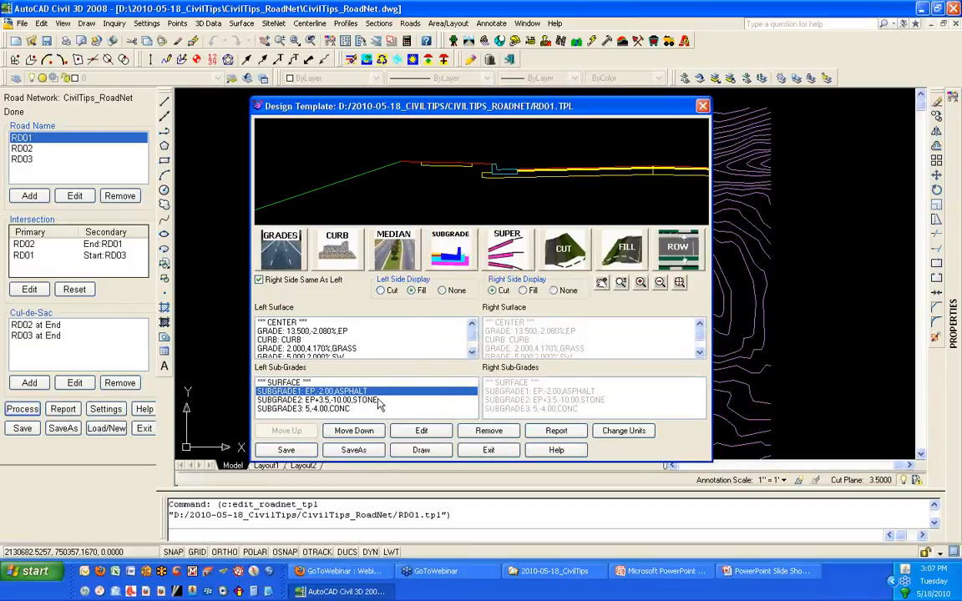
# - Review the stone subgrade's dimensions, including its wrap-around setting, its material, and its distance relative to EP
pyautogui.click(367, 400)
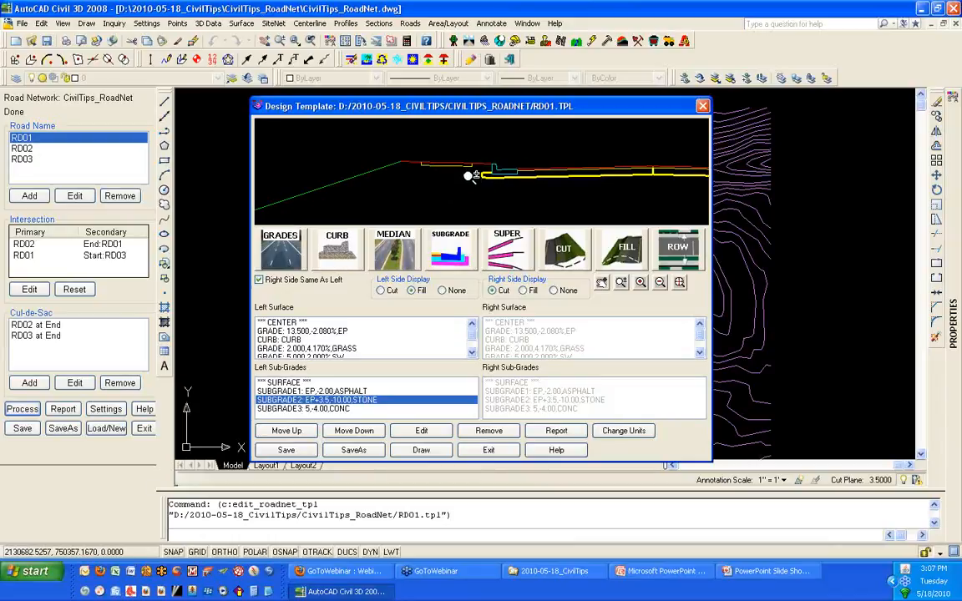
pyautogui.scroll(2, 472, 174)
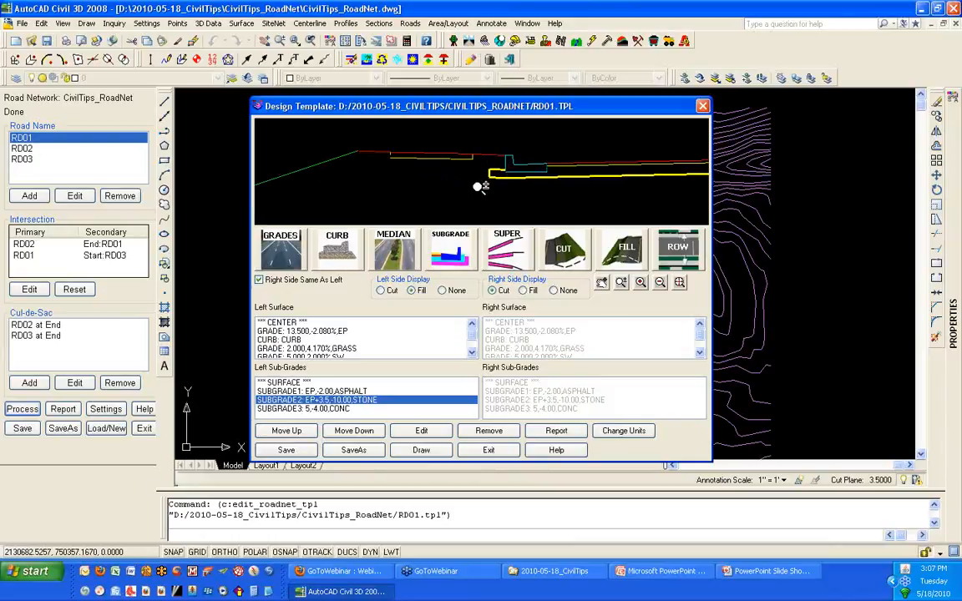
pyautogui.doubleClick(407, 403)
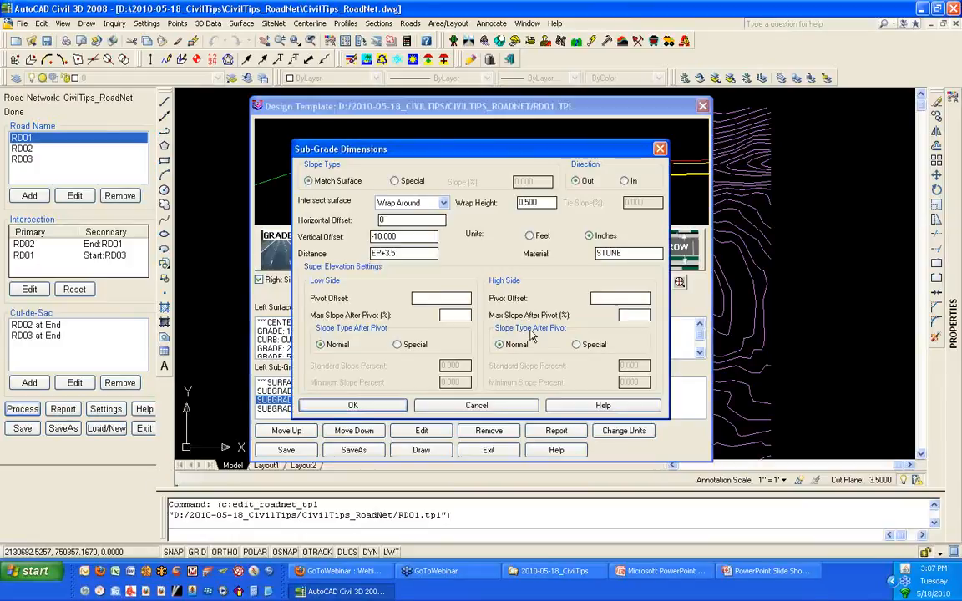
pyautogui.moveTo(631, 253); pyautogui.dragTo(586, 265)
pyautogui.click(425, 253)
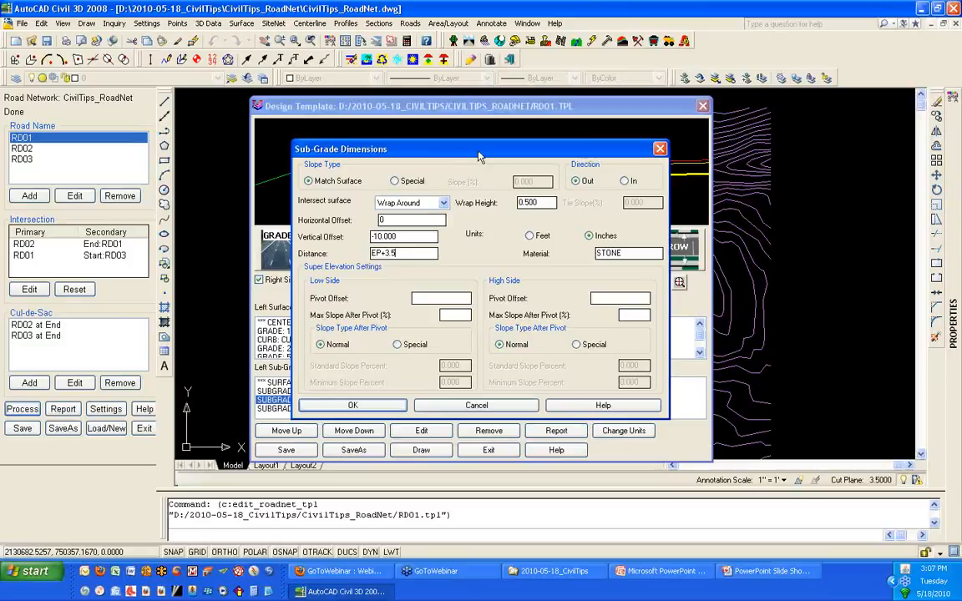
pyautogui.moveTo(479, 156); pyautogui.dragTo(577, 143)
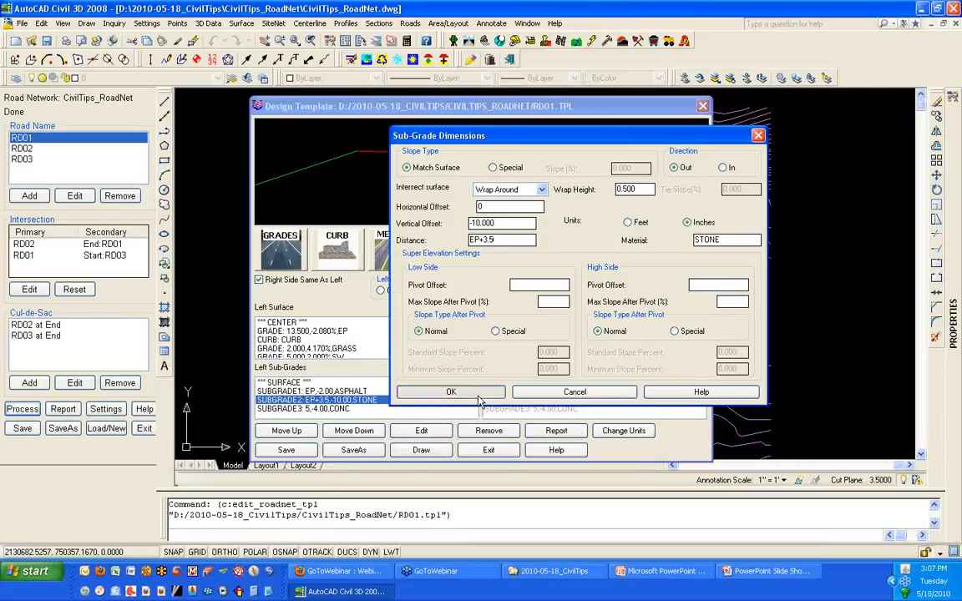
pyautogui.click(451, 393)
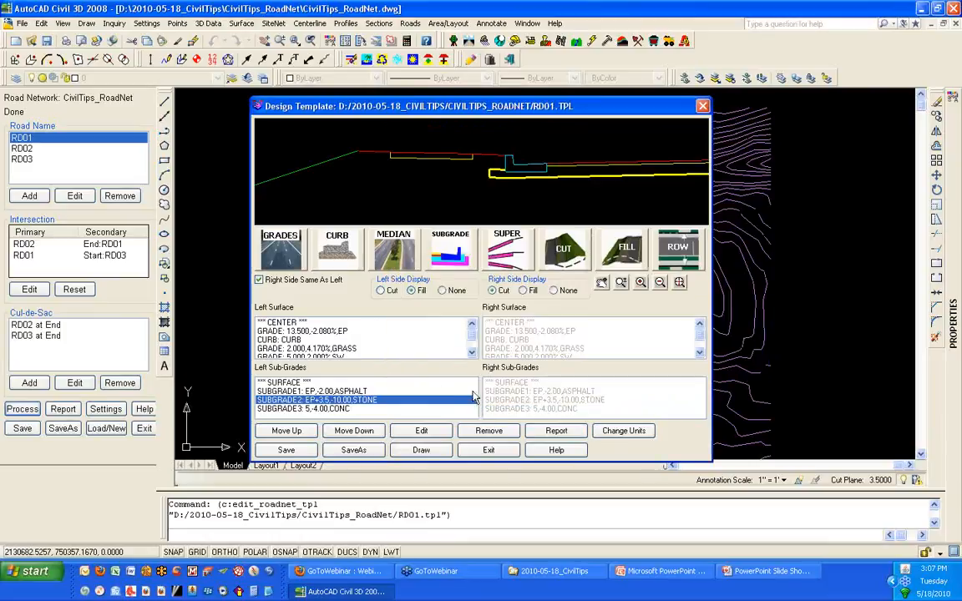
# - Review the concrete subgrade's dimensions, comparing its horizontal offset from EP with the sidewalk in the cross-section preview
pyautogui.click(346, 410)
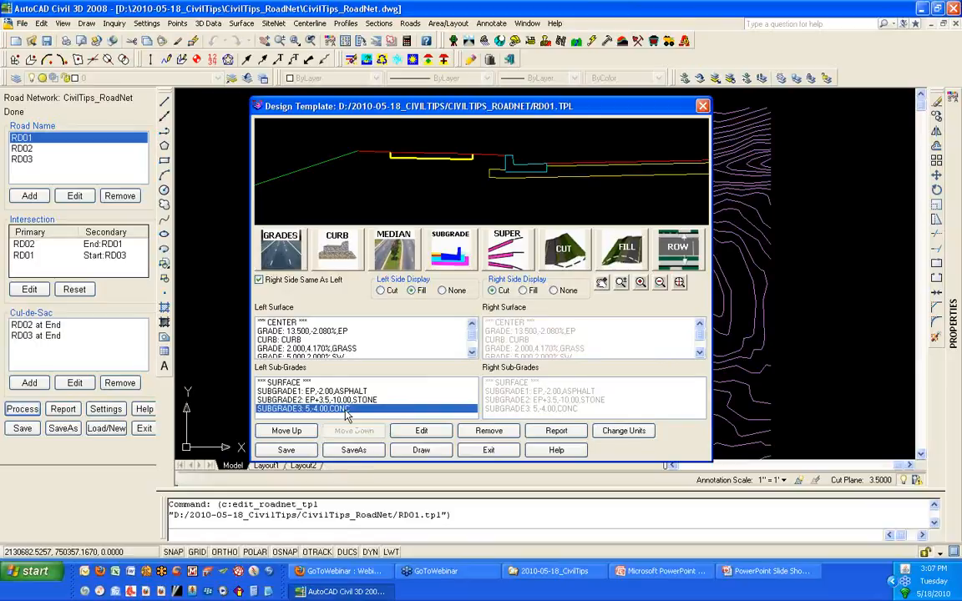
pyautogui.doubleClick(346, 410)
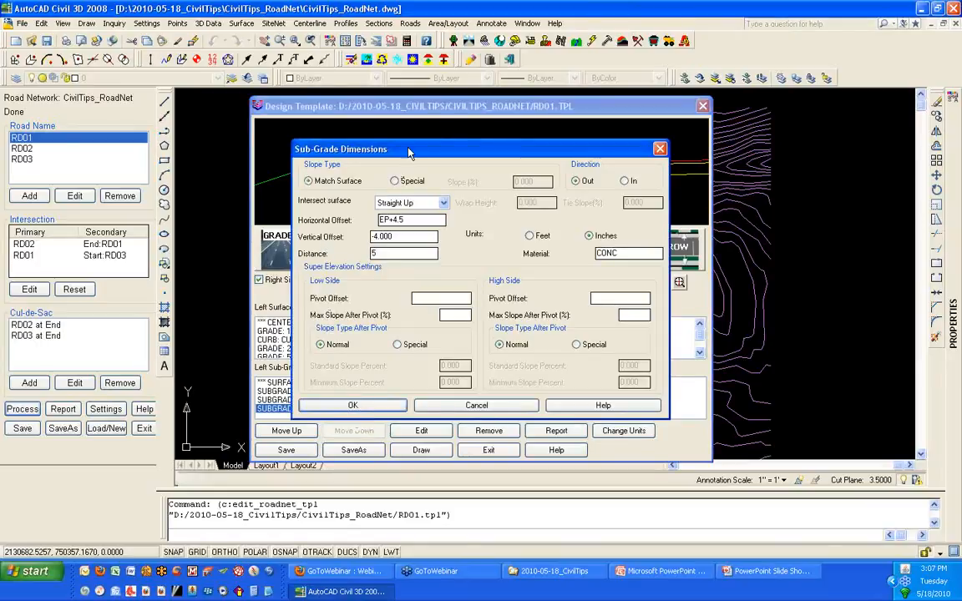
pyautogui.moveTo(403, 150); pyautogui.dragTo(400, 241)
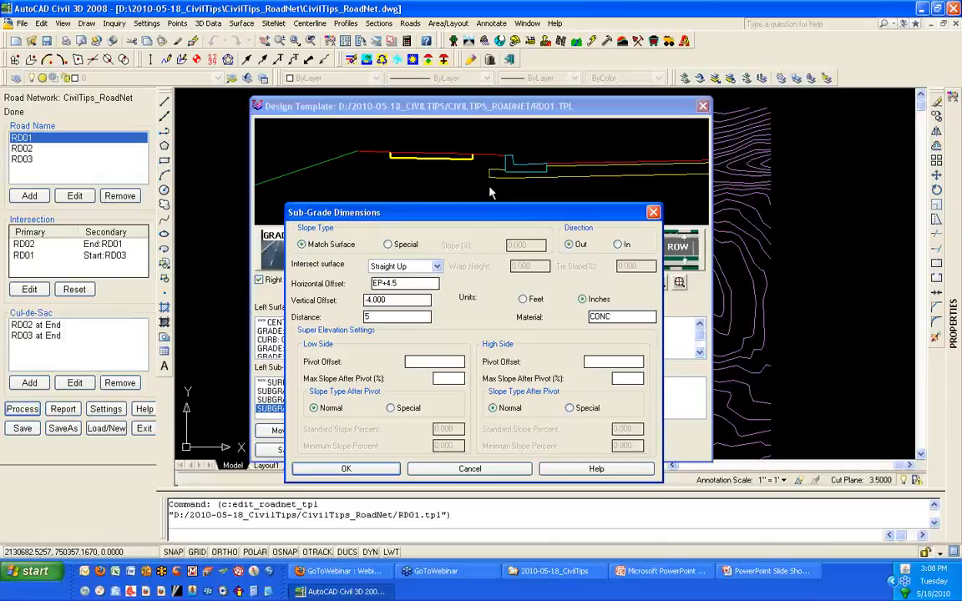
pyautogui.click(394, 470)
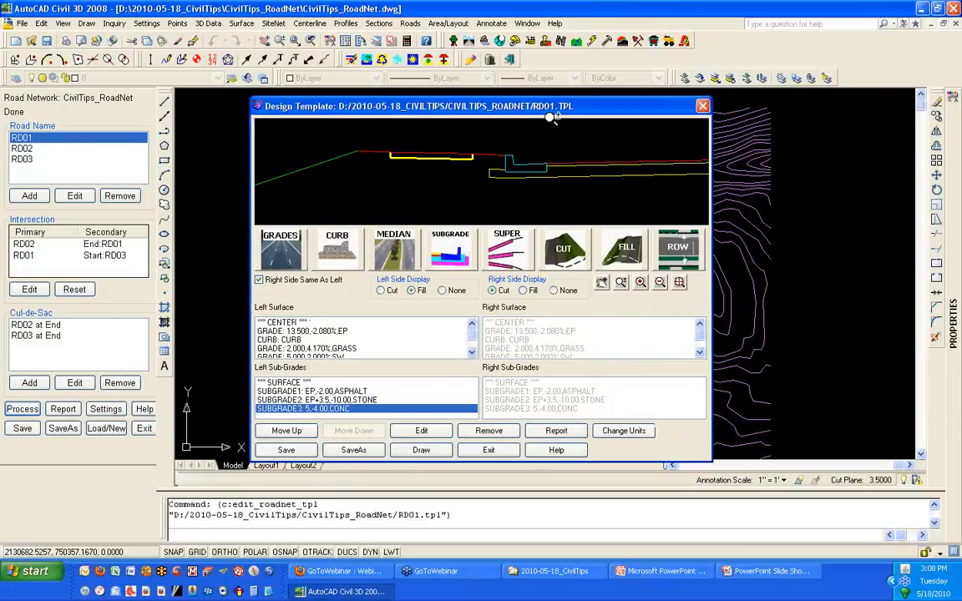
# - Save a copy of the design template as RD02.TPL in the same folder
pyautogui.click(353, 451)
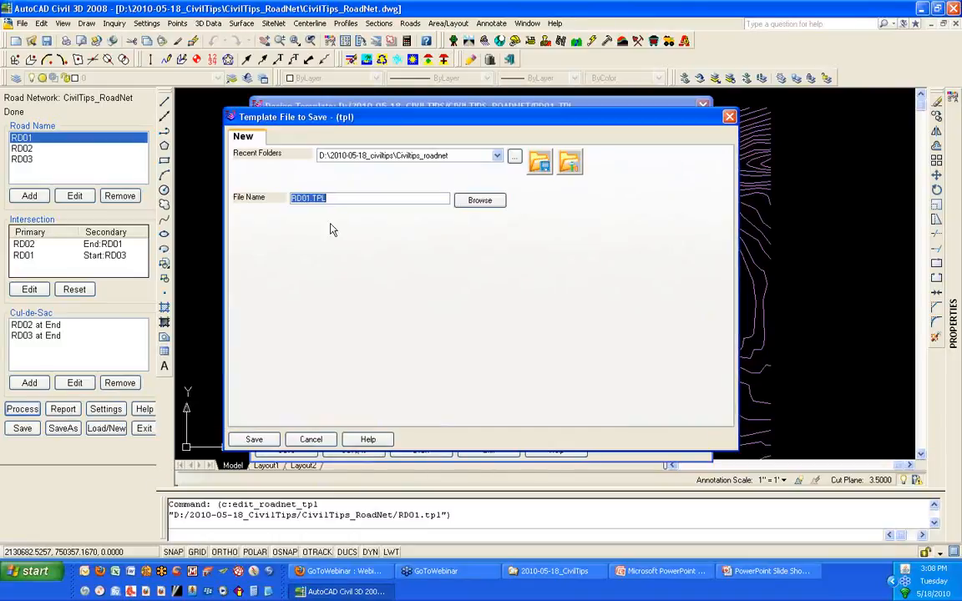
pyautogui.click(311, 198)
pyautogui.press('BackSpace')
pyautogui.write('2')
pyautogui.click(256, 439)
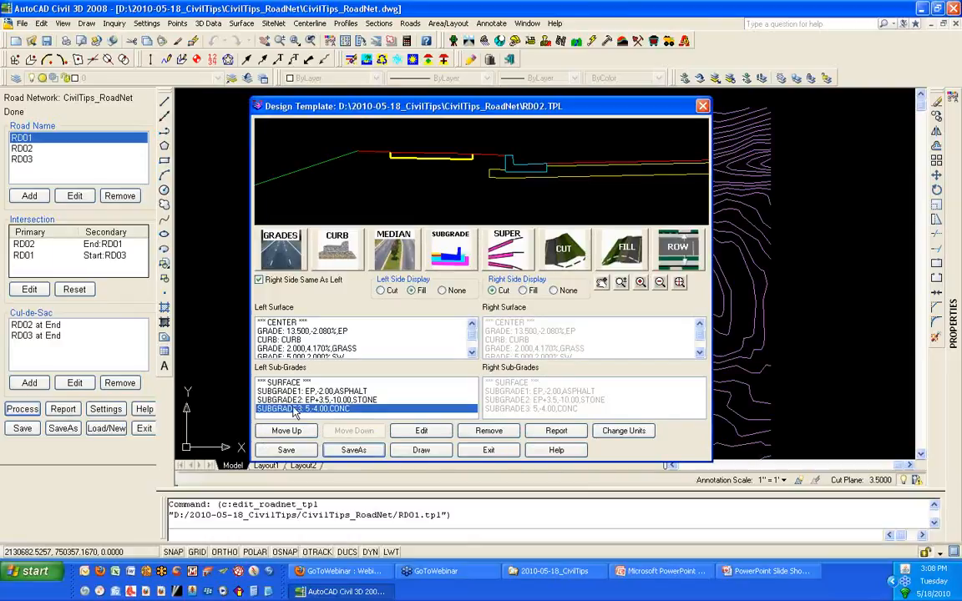
# - Set the EP grade's horizontal distance to 12 and check the asphalt and stone subgrades in the cross-section preview
pyautogui.click(313, 332)
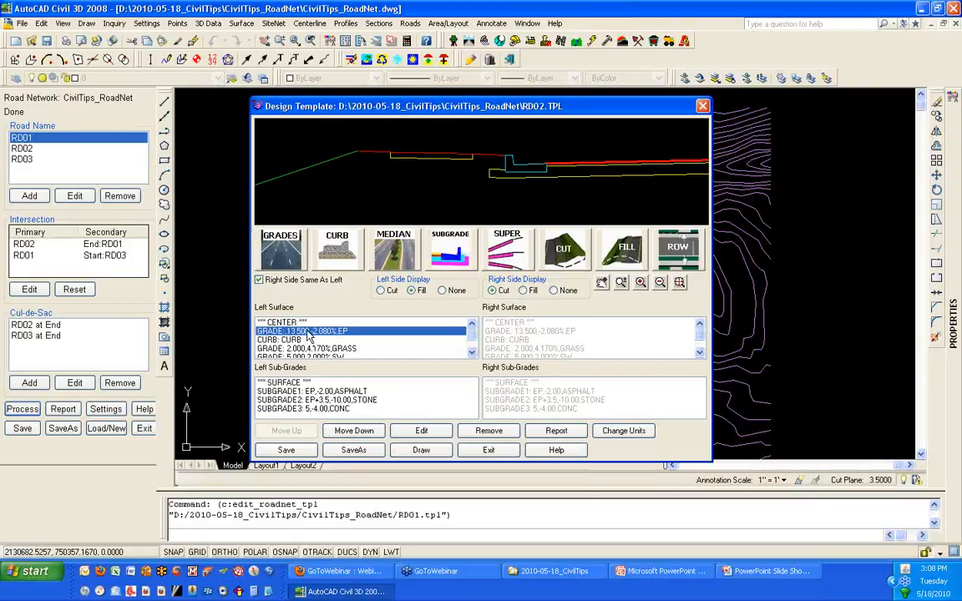
pyautogui.doubleClick(309, 334)
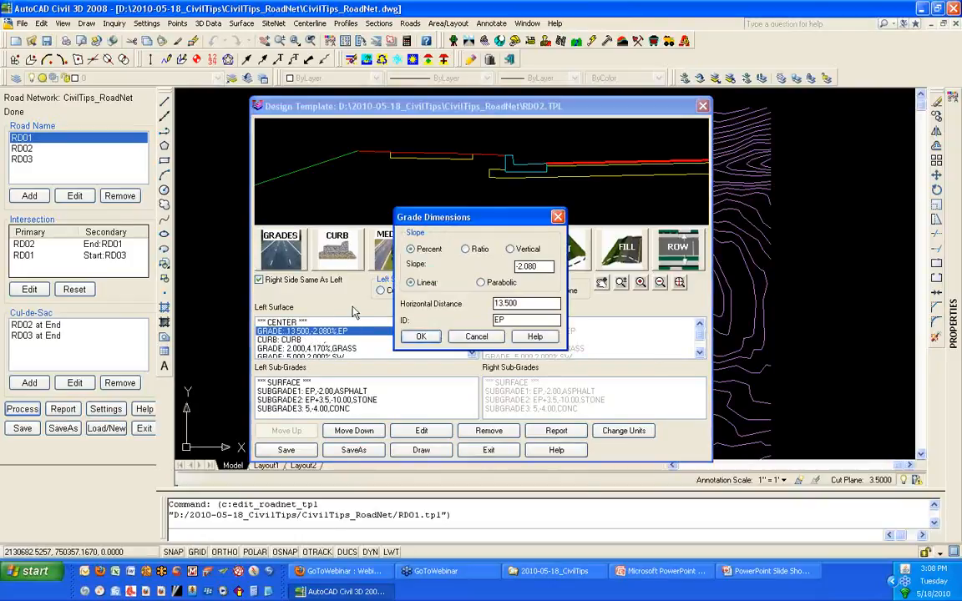
pyautogui.doubleClick(511, 303)
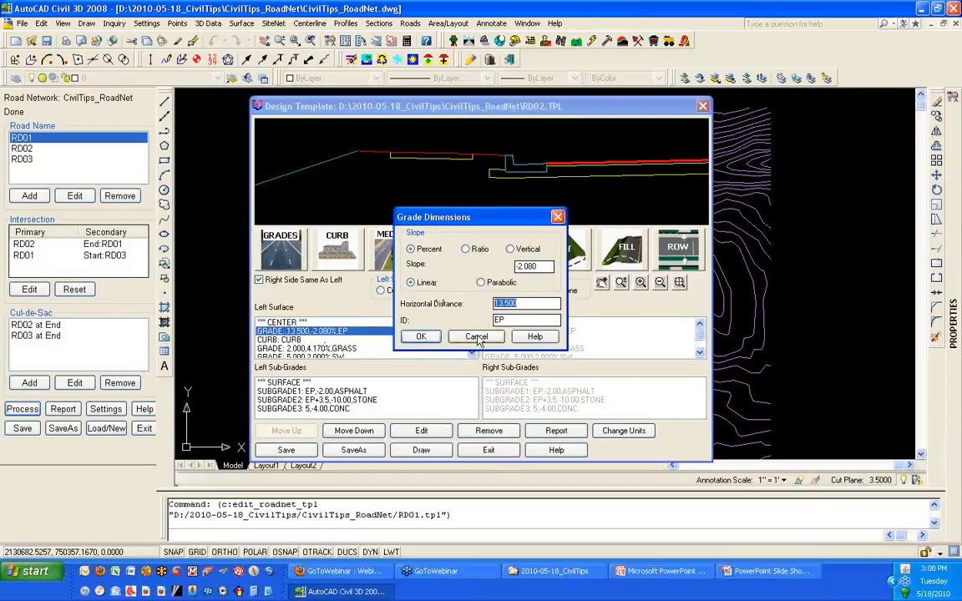
pyautogui.write('12')
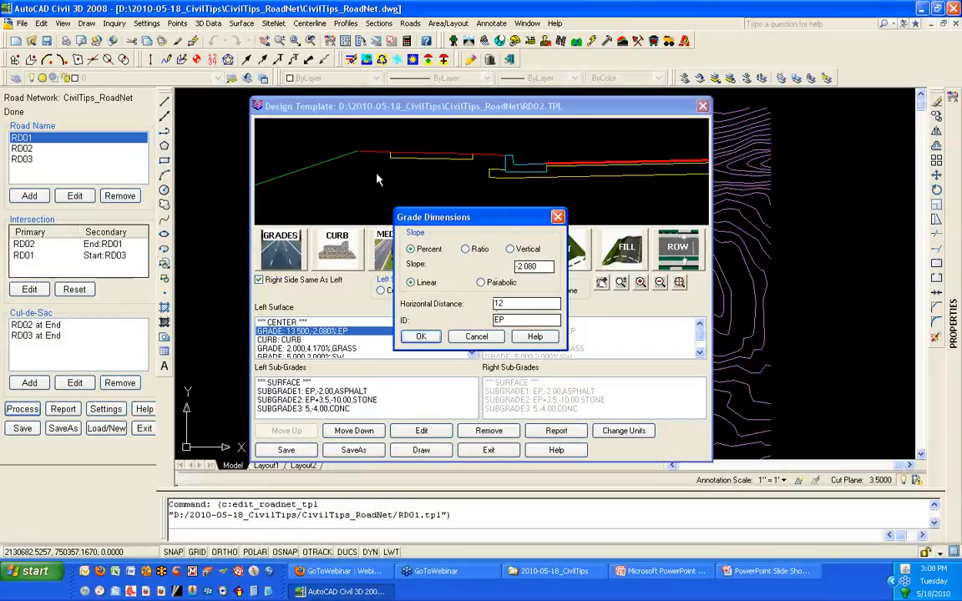
pyautogui.click(426, 337)
pyautogui.scroll(5, 421, 181)
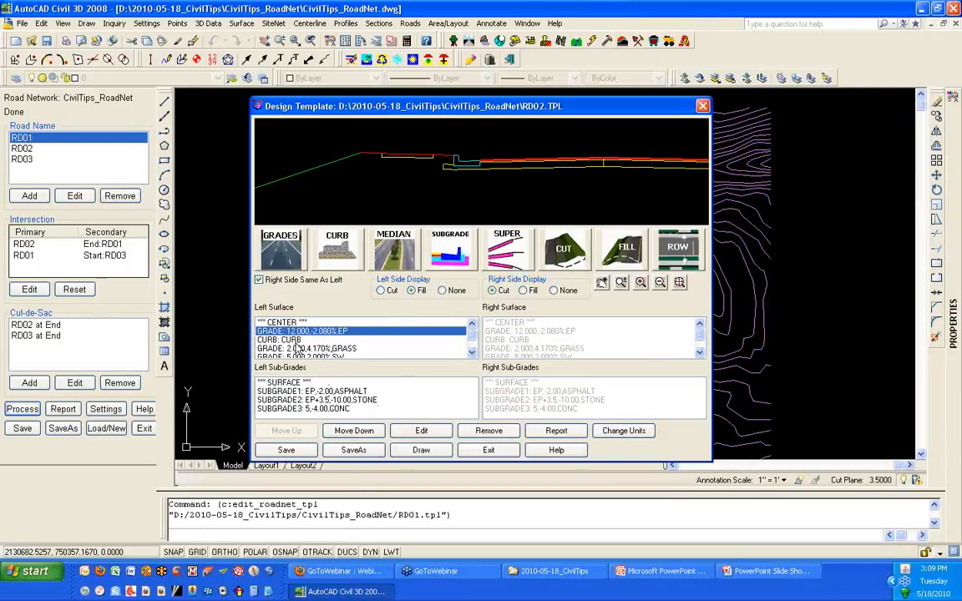
pyautogui.click(291, 393)
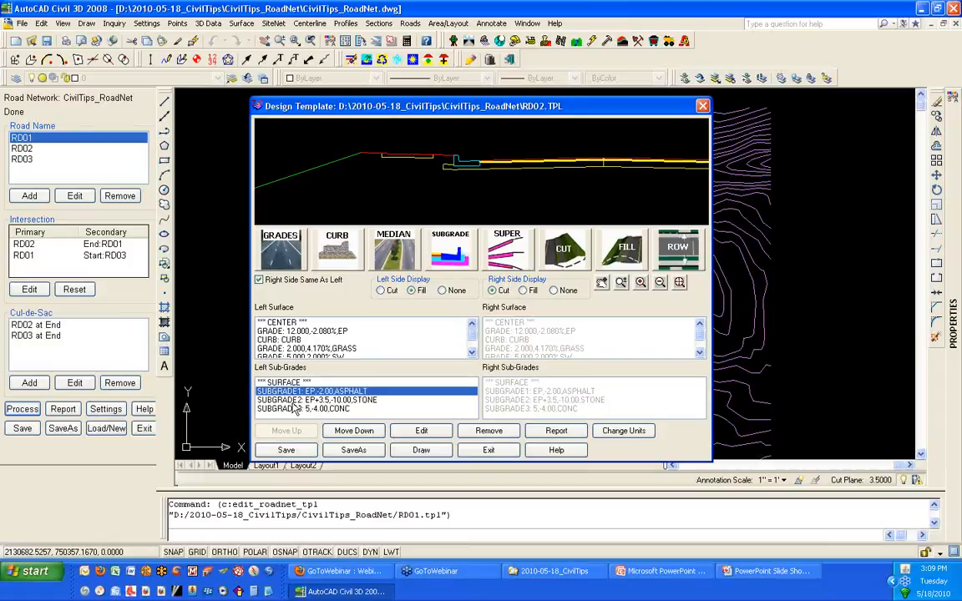
pyautogui.click(293, 402)
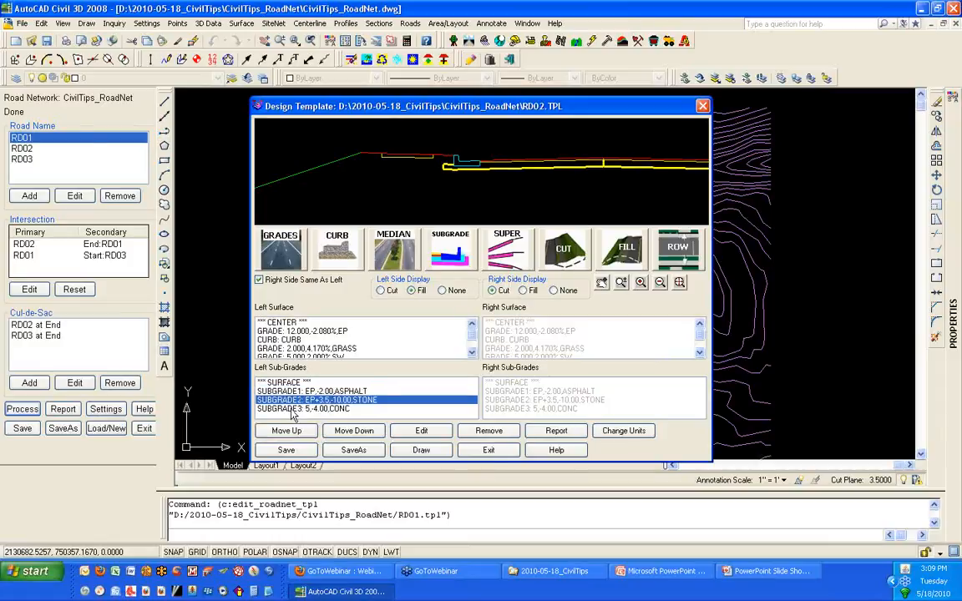
# - Compare the concrete subgrade with the 5-foot sidewalk grade in the template, then close the template and accept road RD01's settings
pyautogui.click(293, 409)
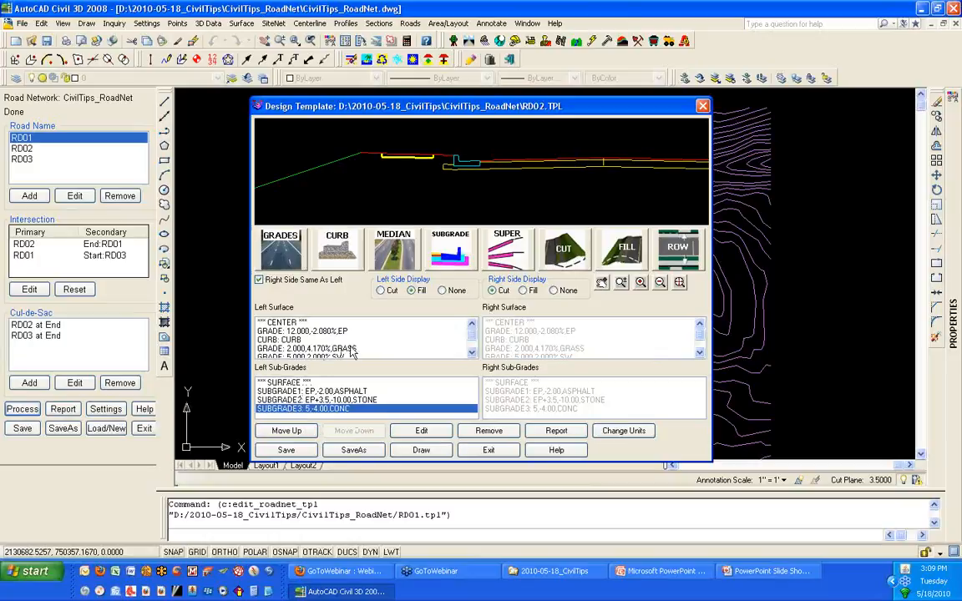
pyautogui.scroll(-2, 324, 351)
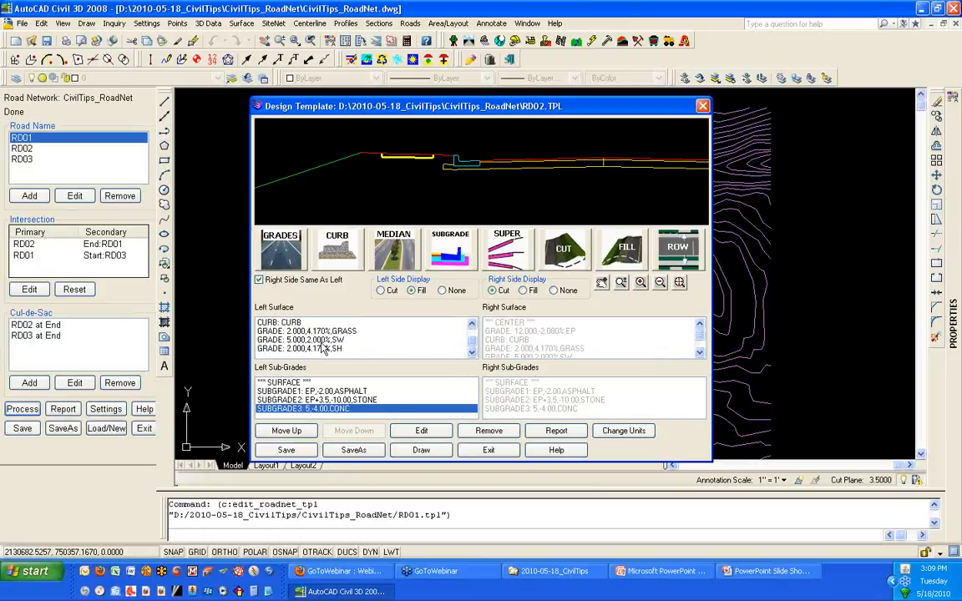
pyautogui.scroll(1, 324, 351)
pyautogui.click(322, 348)
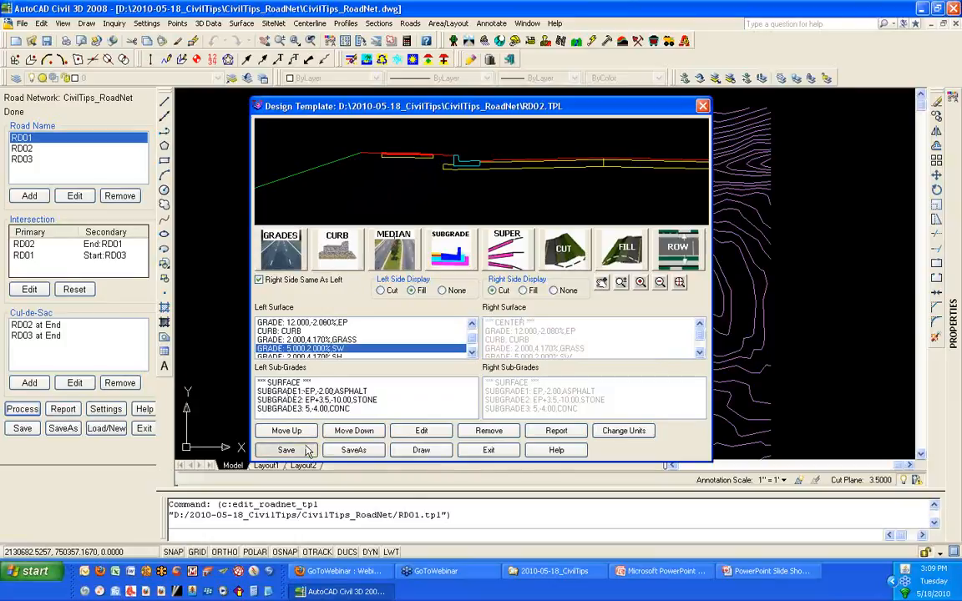
pyautogui.click(488, 451)
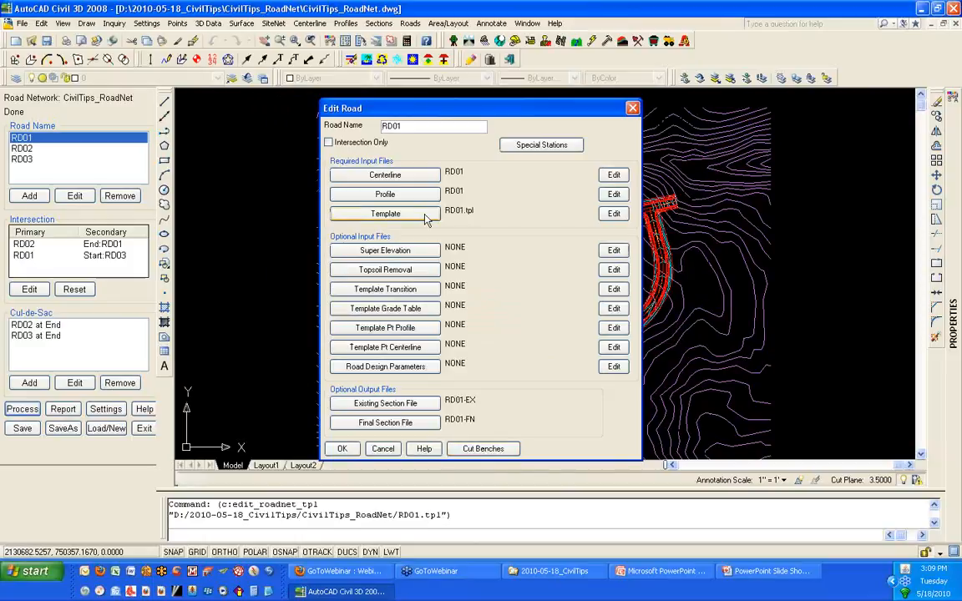
pyautogui.click(341, 449)
# - Assign the RD02.TPL design template to road RD02
pyautogui.doubleClick(22, 149)
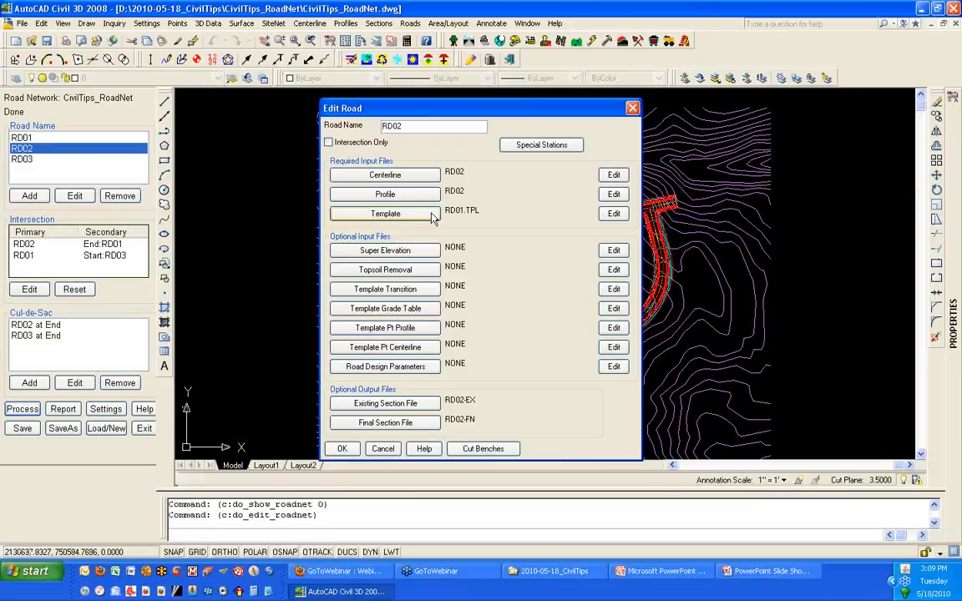
pyautogui.click(433, 217)
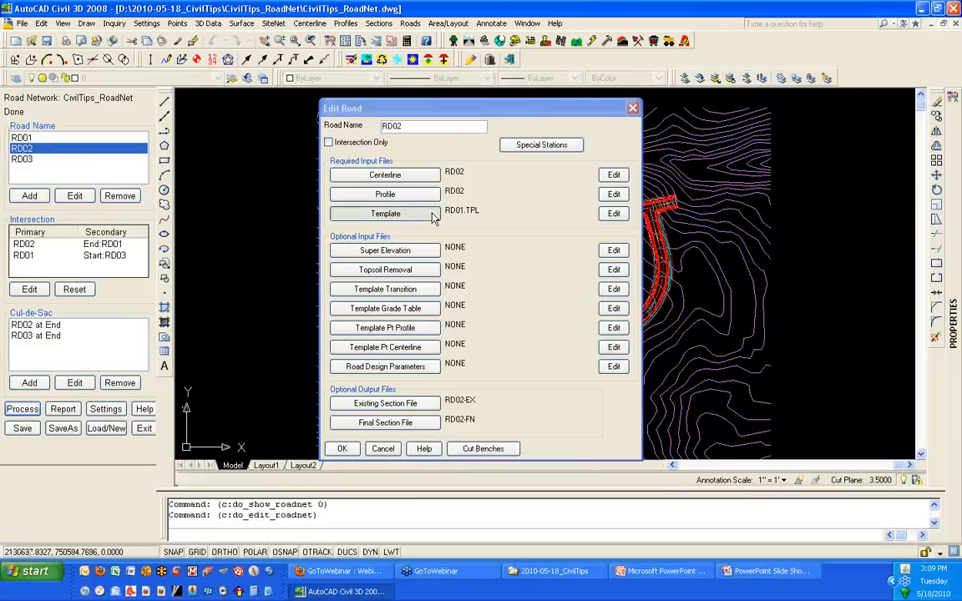
pyautogui.click(249, 436)
pyautogui.click(341, 450)
# - Assign the RD02.TPL design template to road RD03
pyautogui.click(25, 160)
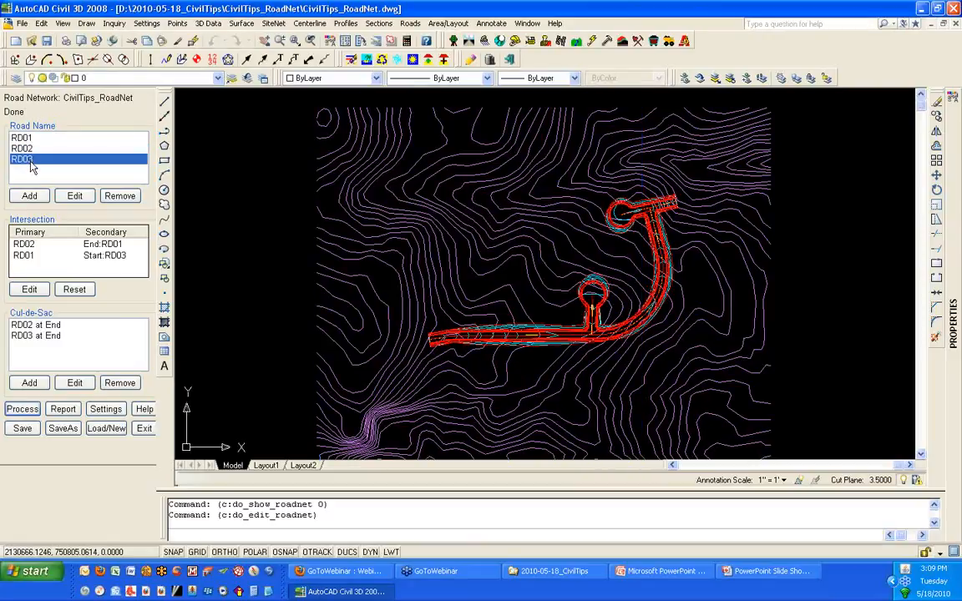
pyautogui.click(74, 196)
pyautogui.click(338, 216)
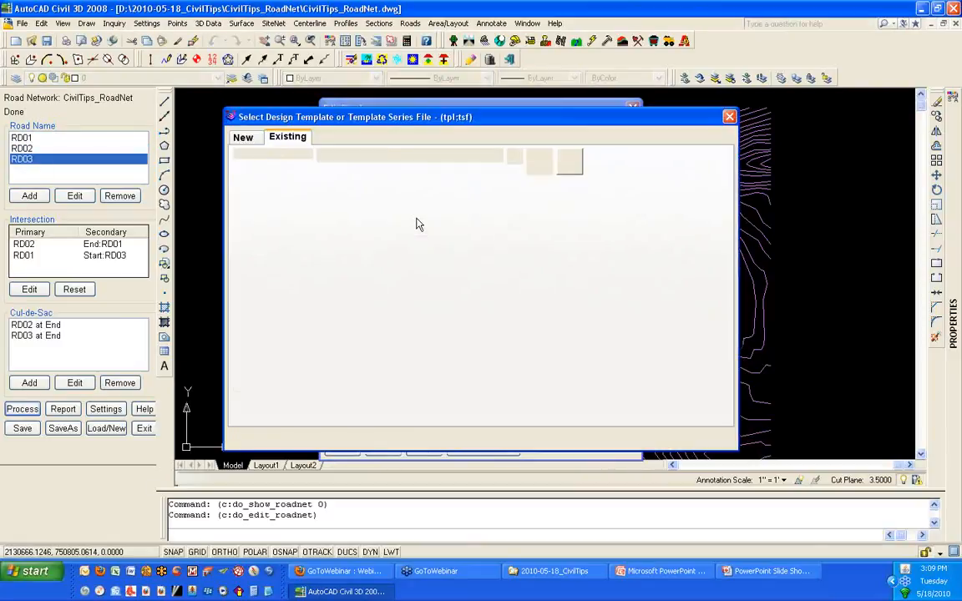
pyautogui.click(250, 437)
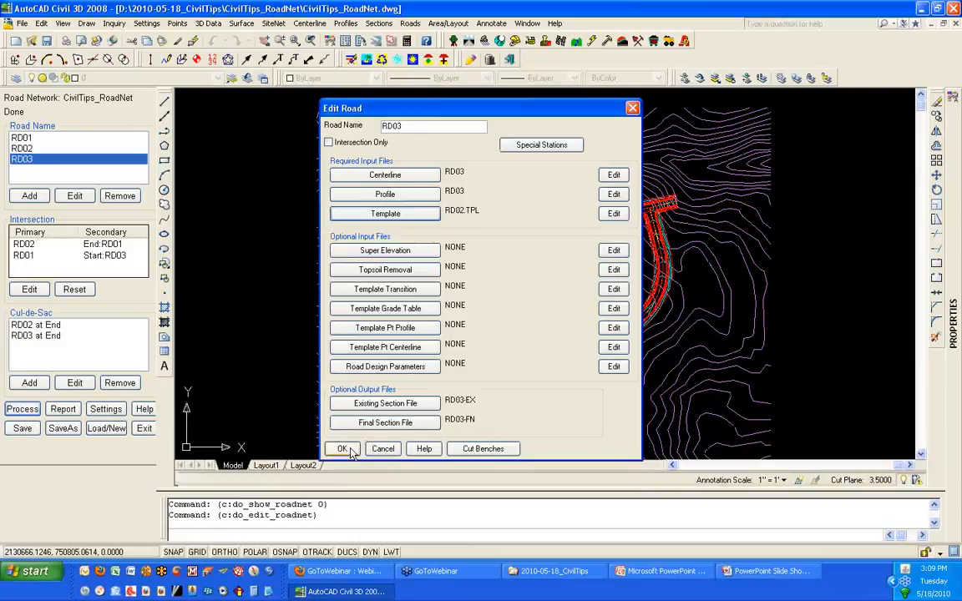
pyautogui.click(349, 450)
# - Save and reprocess the road network, and inspect the intersection of RD01 and RD02 in the drawing
pyautogui.click(24, 432)
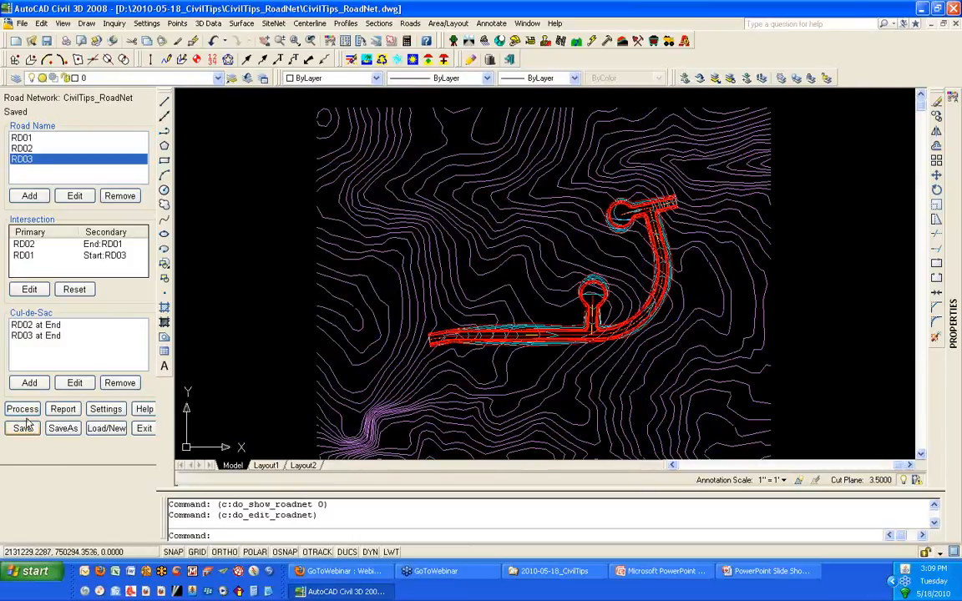
pyautogui.click(15, 411)
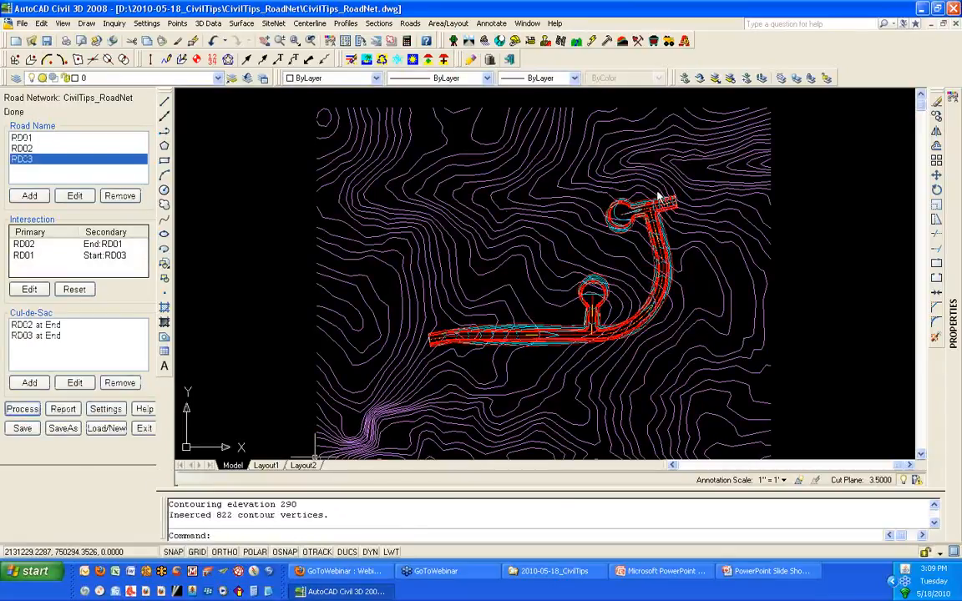
pyautogui.click(810, 259)
pyautogui.click(806, 236)
pyautogui.scroll(10, 703, 279)
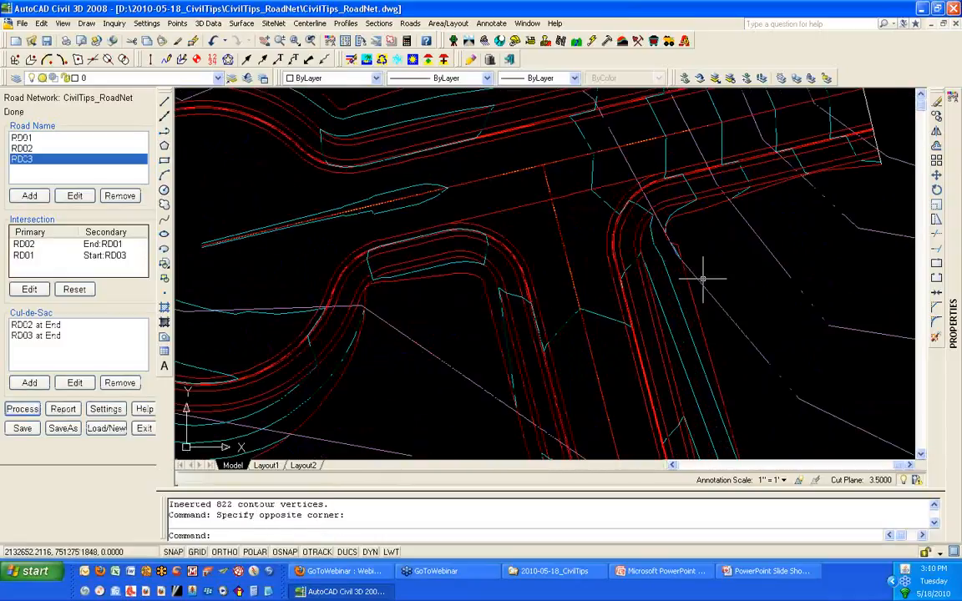
pyautogui.moveTo(703, 280)
pyautogui.mouseDown(button='middle')
pyautogui.moveTo(693, 265)
pyautogui.moveTo(519, 302)
pyautogui.mouseUp(button='middle')
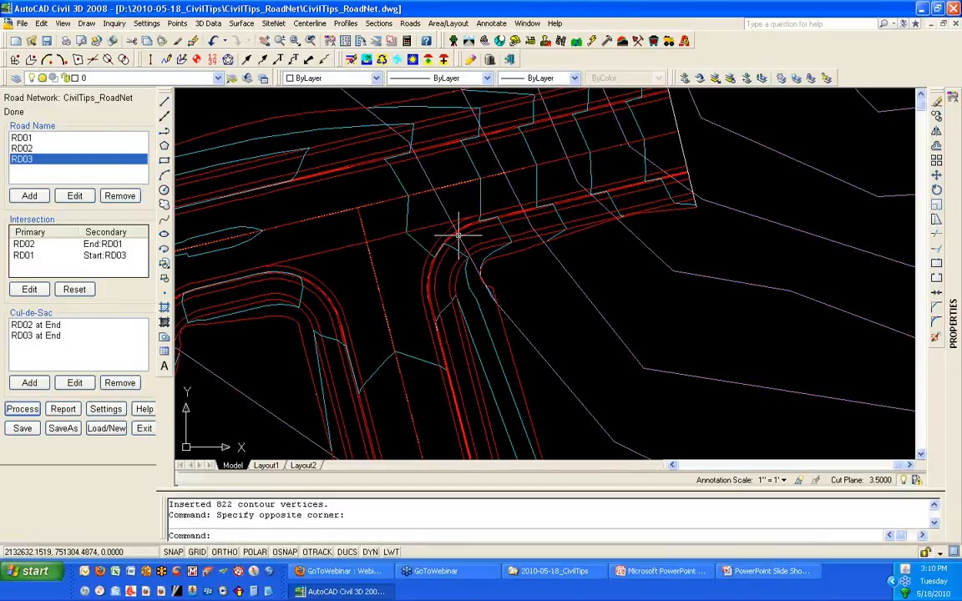
pyautogui.scroll(-2, 407, 264)
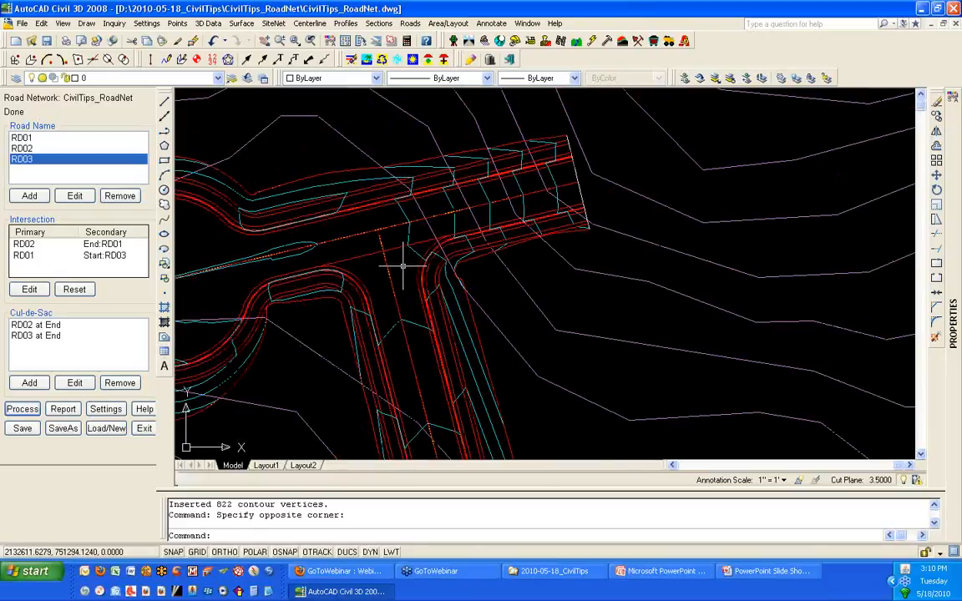
pyautogui.scroll(-5, 403, 266)
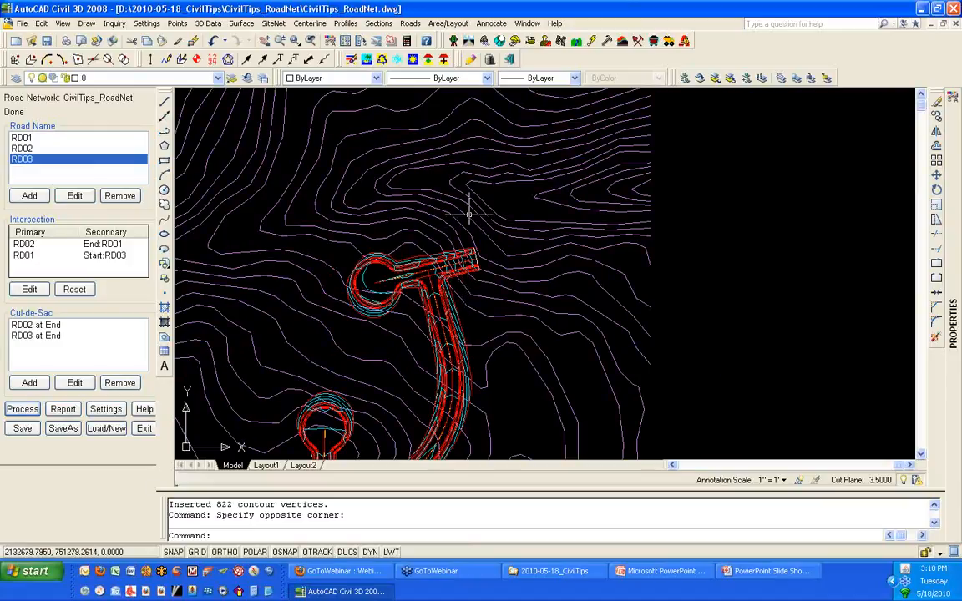
# - Draw the normal typical section of RD01.TPL in the empty area beside the contours, with slopes labelled on the surface only
pyautogui.click(408, 29)
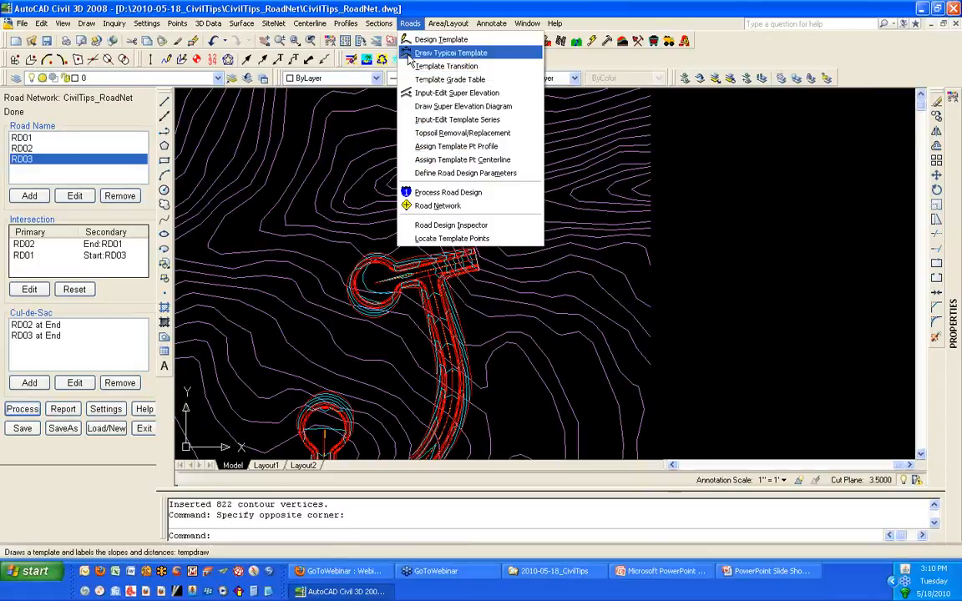
pyautogui.click(408, 54)
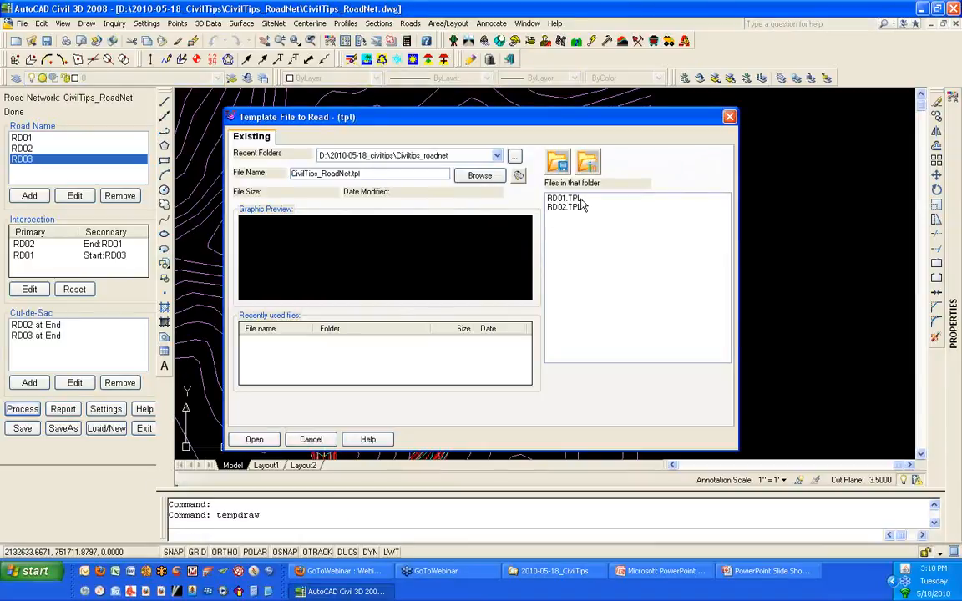
pyautogui.click(569, 199)
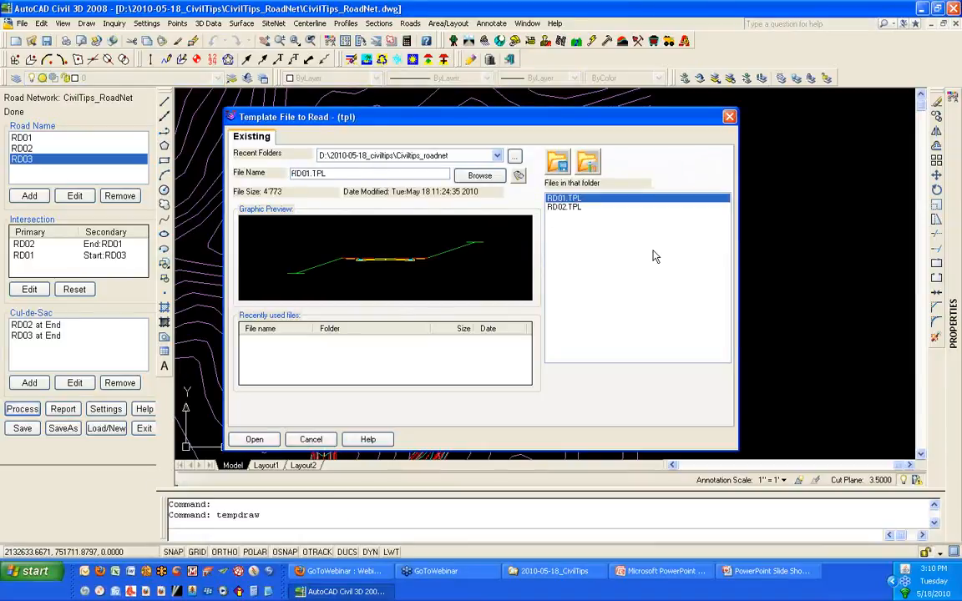
pyautogui.click(253, 440)
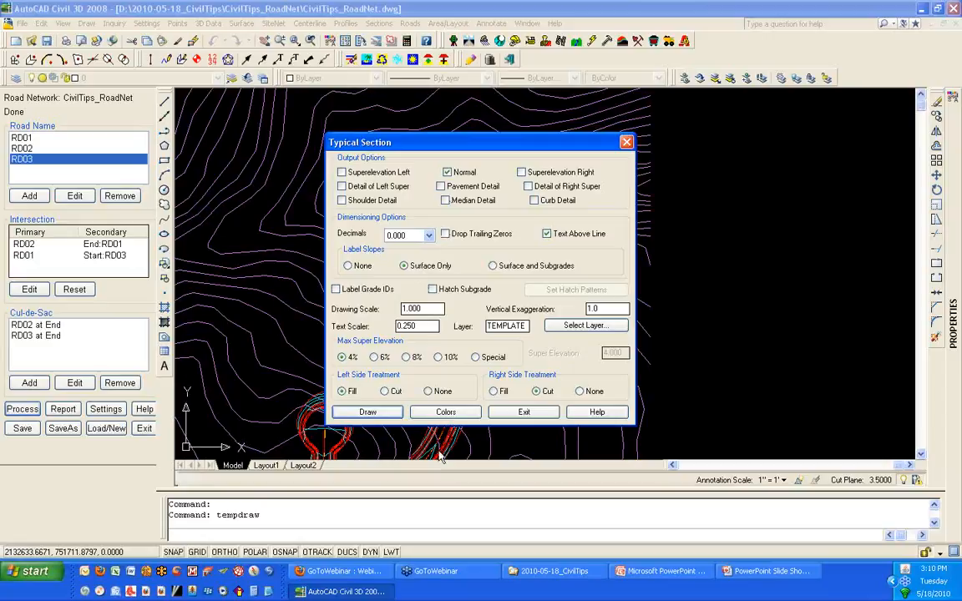
pyautogui.click(396, 416)
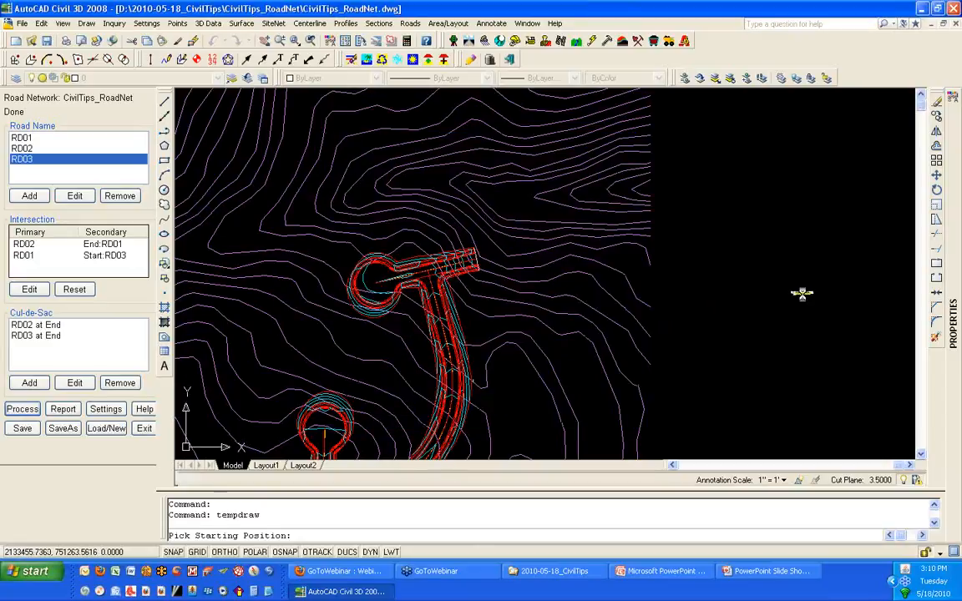
pyautogui.scroll(3, 824, 300)
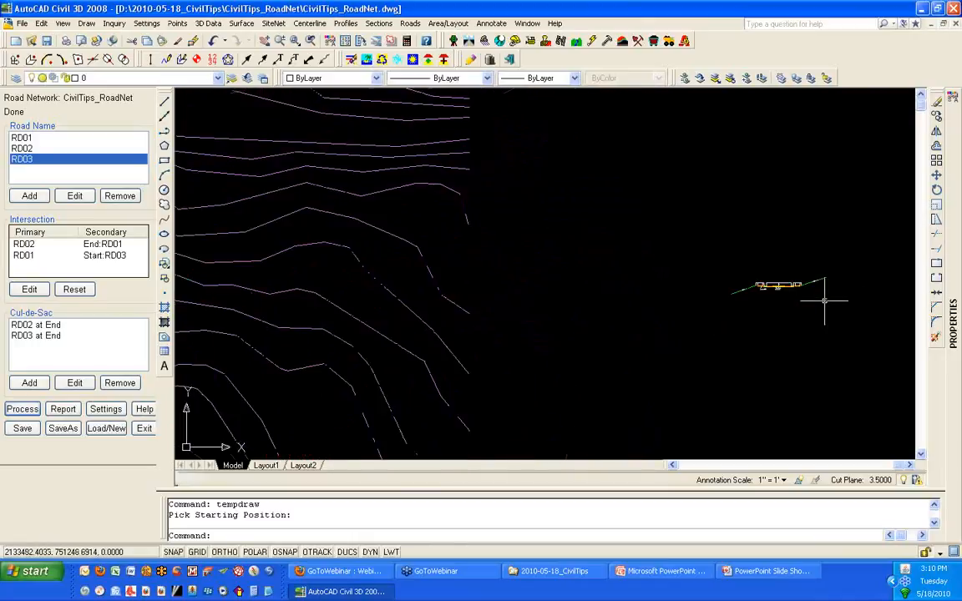
pyautogui.scroll(10, 824, 301)
pyautogui.scroll(2, 536, 246)
pyautogui.scroll(4, 529, 232)
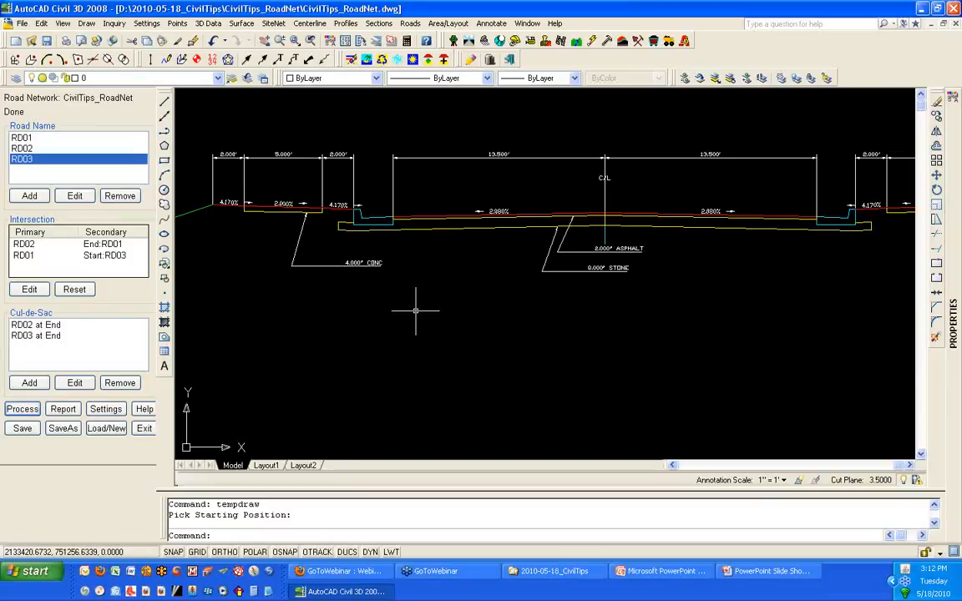
# - Erase the processed road linework and its contours by layer, selecting sample entities along RD01 near the RD02 intersection
pyautogui.scroll(-8, 382, 334)
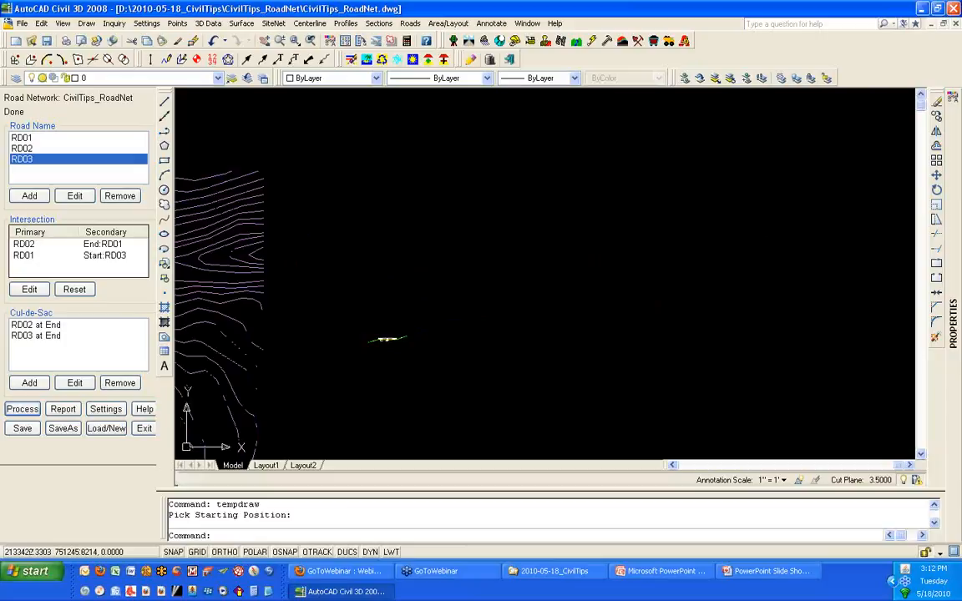
pyautogui.scroll(6, 247, 401)
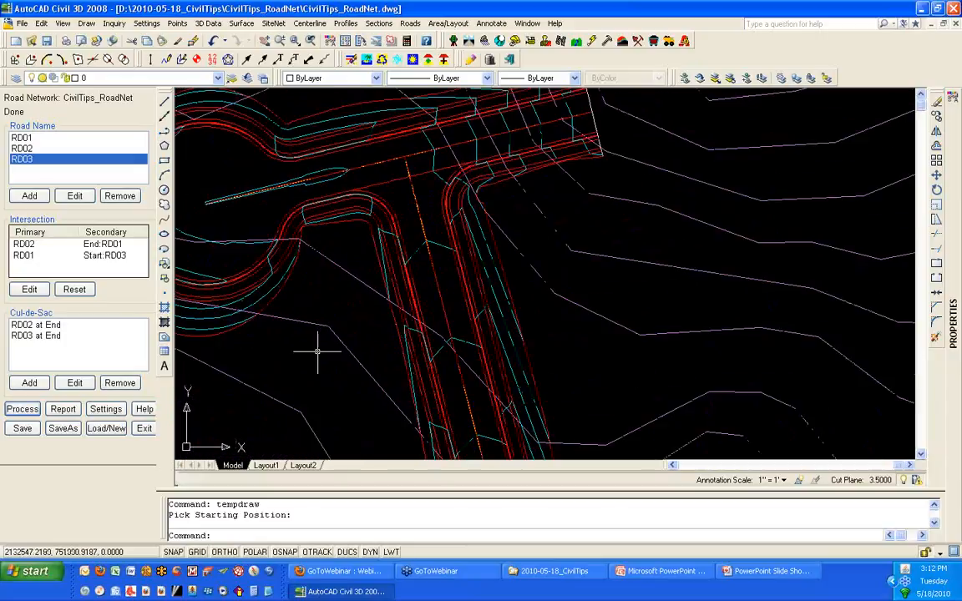
pyautogui.click(41, 23)
pyautogui.moveTo(62, 76)
pyautogui.click(214, 118)
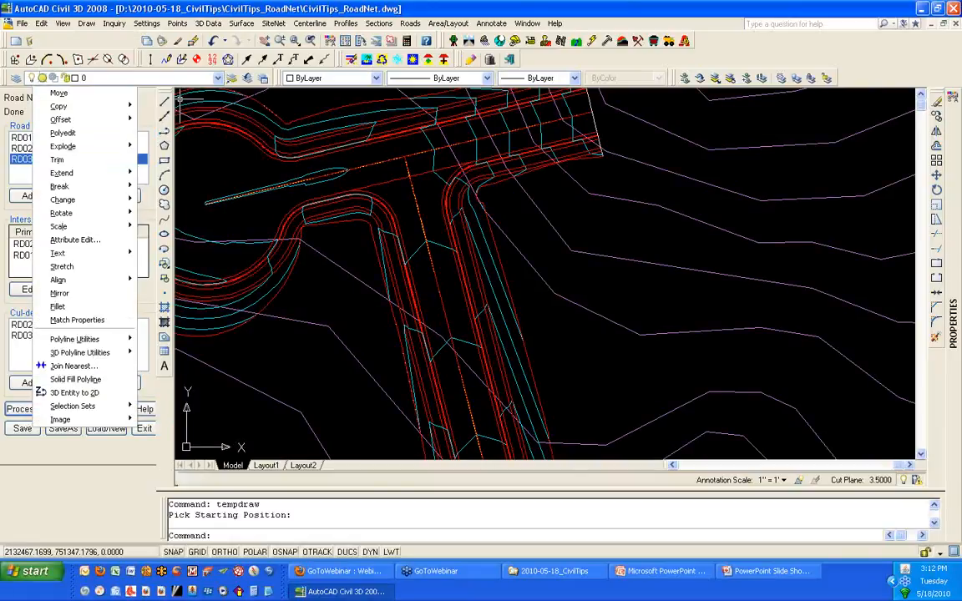
pyautogui.click(376, 214)
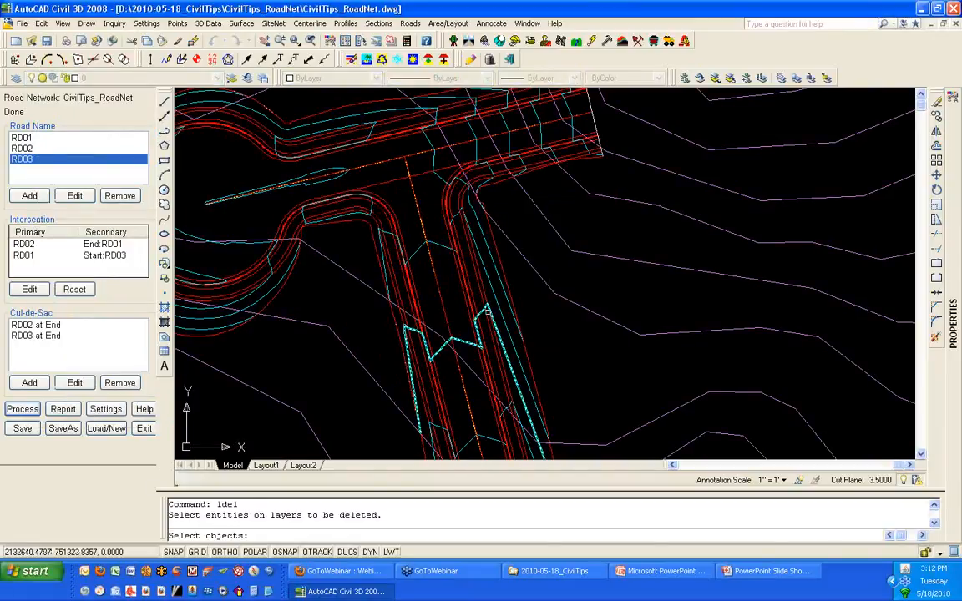
pyautogui.click(518, 300)
pyautogui.click(501, 325)
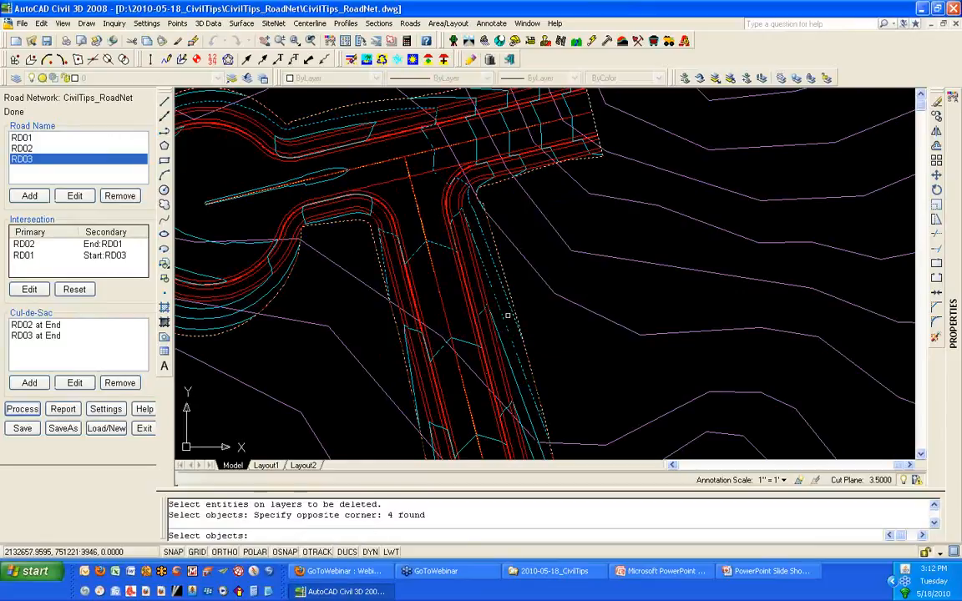
pyautogui.press('Return')
pyautogui.click(390, 354)
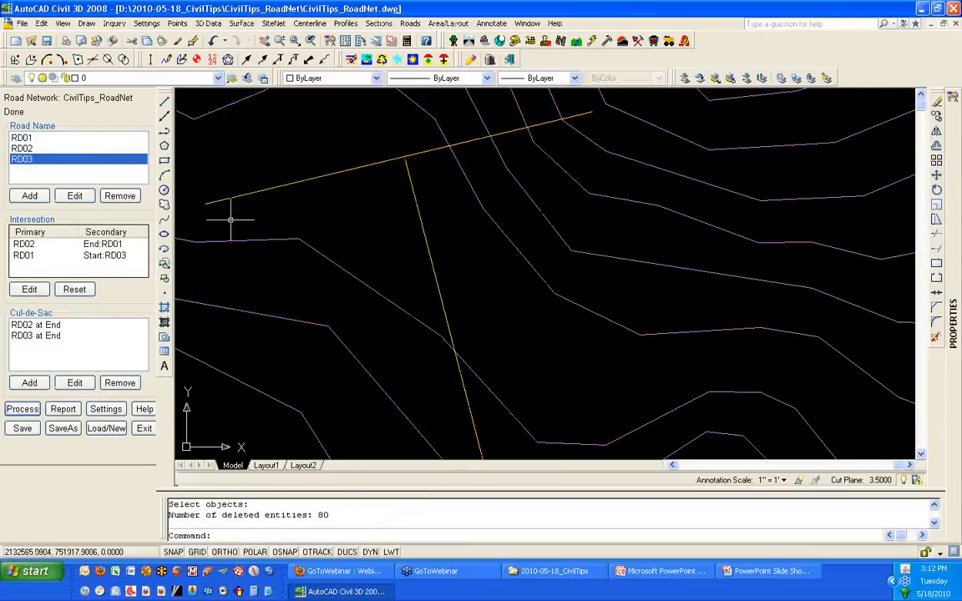
# - Thaw the C-ROAD-PAVE layer to display the pavement polyline beside the RD01 centerline
pyautogui.click(42, 23)
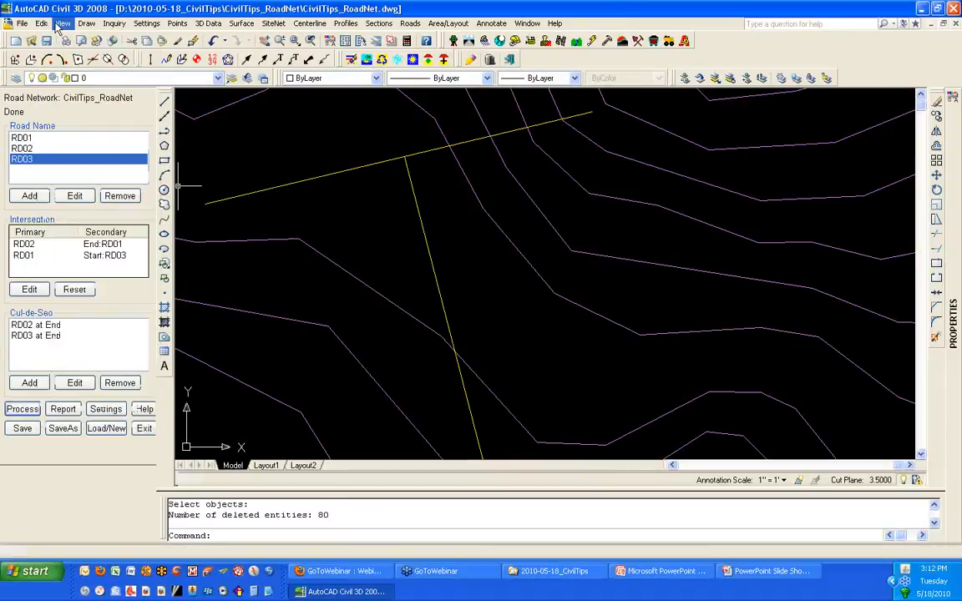
pyautogui.click(90, 26)
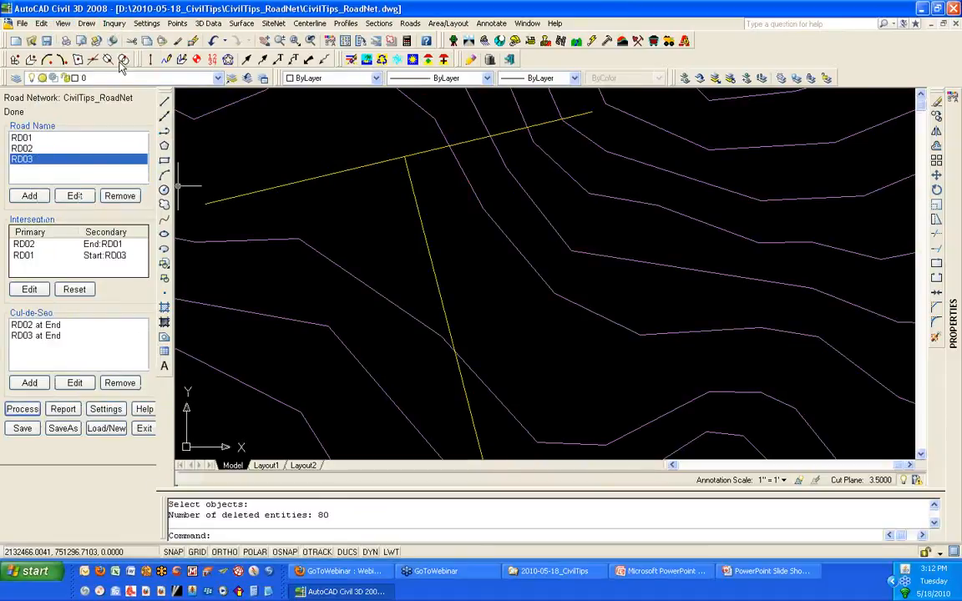
pyautogui.click(217, 78)
pyautogui.click(42, 156)
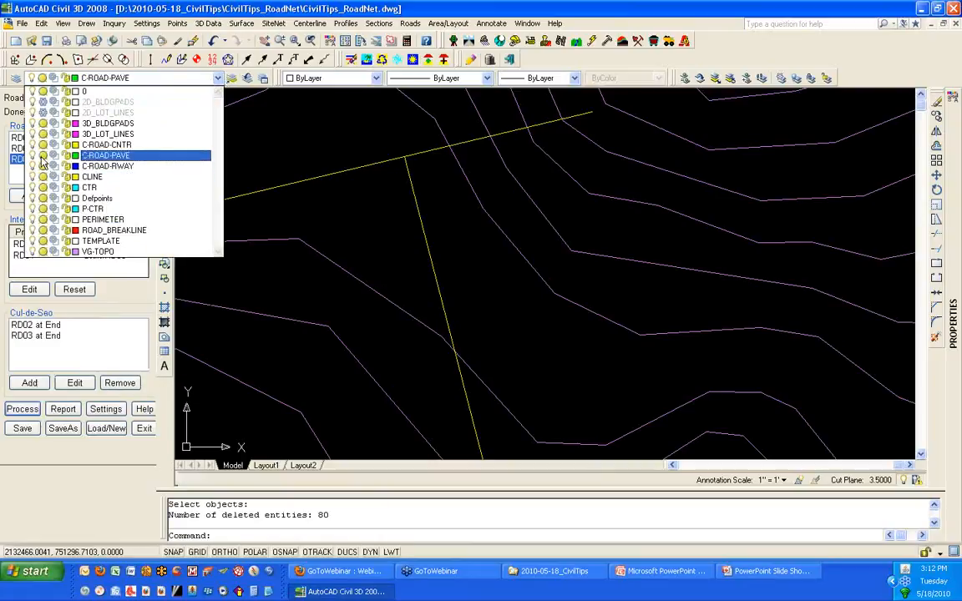
pyautogui.scroll(-3, 508, 299)
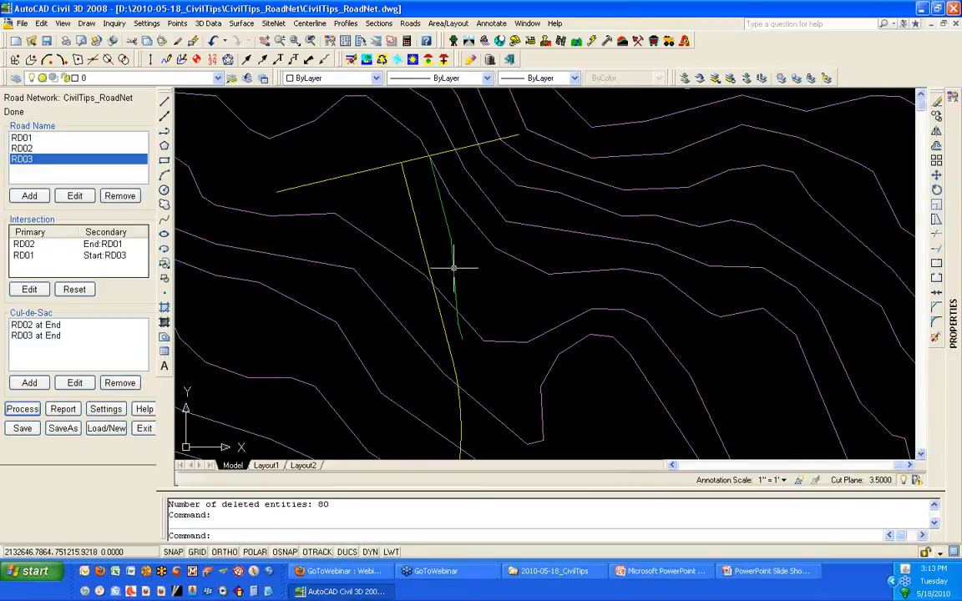
# - Check the directions of the pavement edge polyline and RD01 centerline with the Drawing Inspector's polyline direction display, switching the inspector off again
pyautogui.click(457, 268)
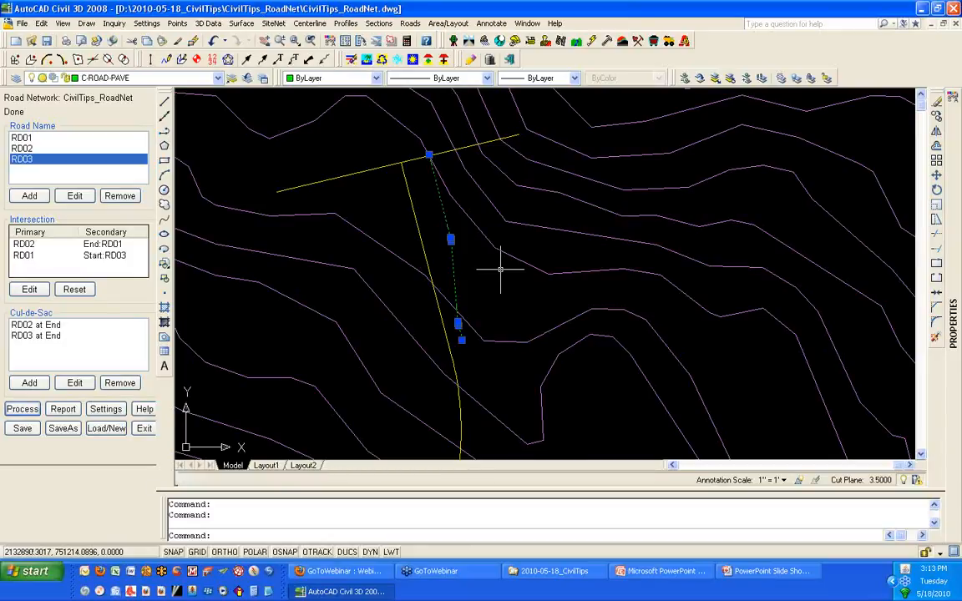
pyautogui.click(41, 24)
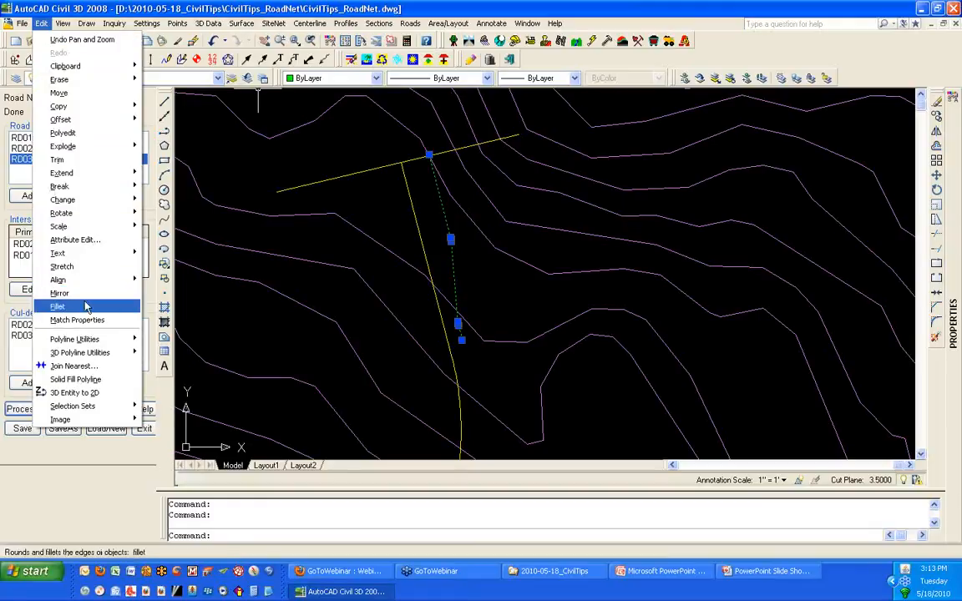
pyautogui.moveTo(113, 23)
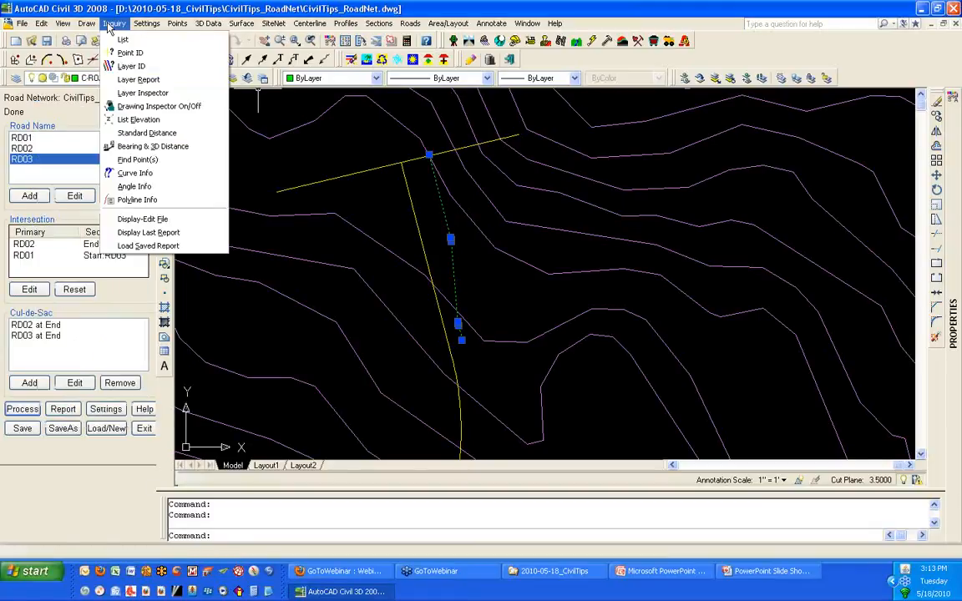
pyautogui.click(134, 106)
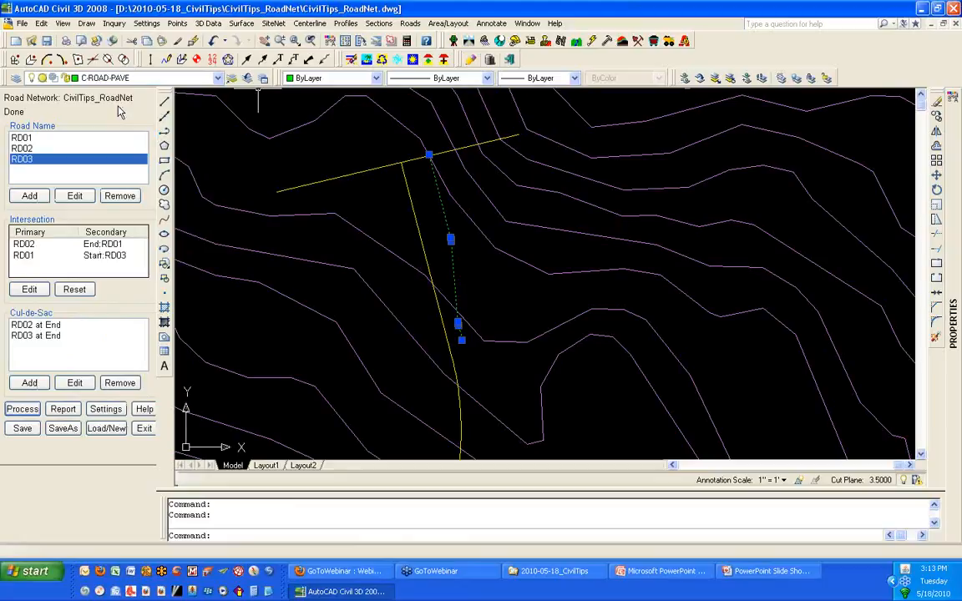
pyautogui.rightClick(242, 169)
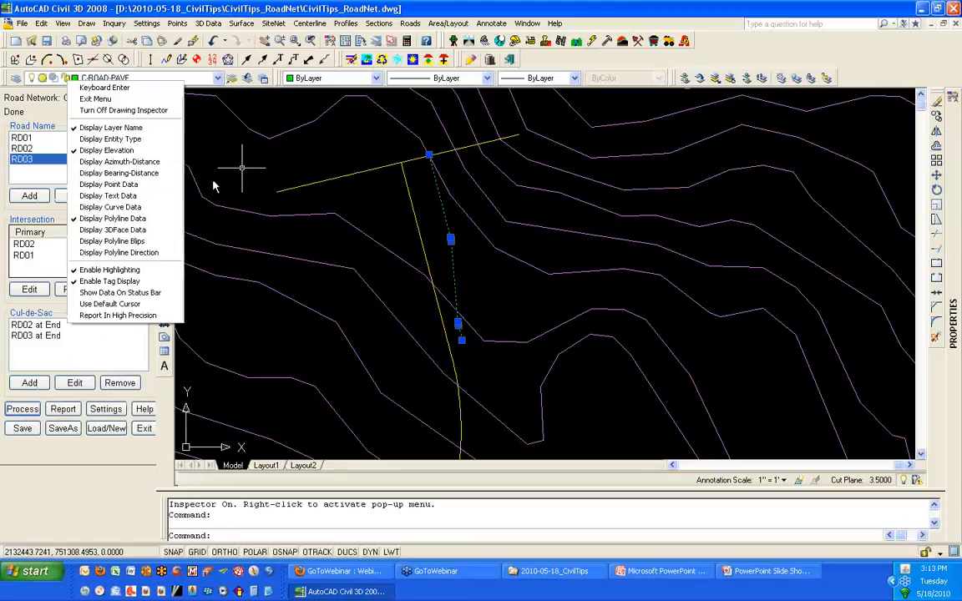
pyautogui.click(138, 257)
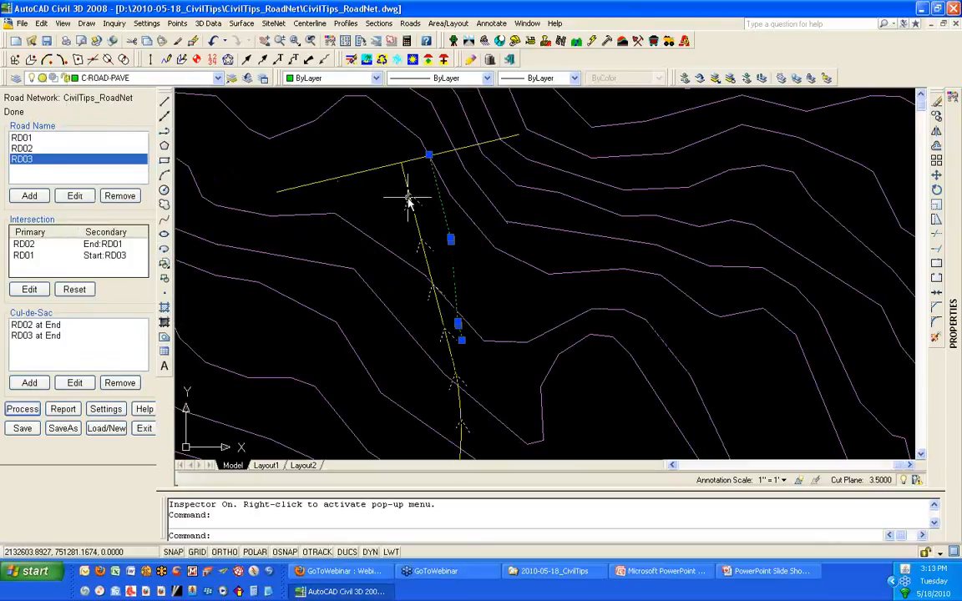
pyautogui.moveTo(439, 199)
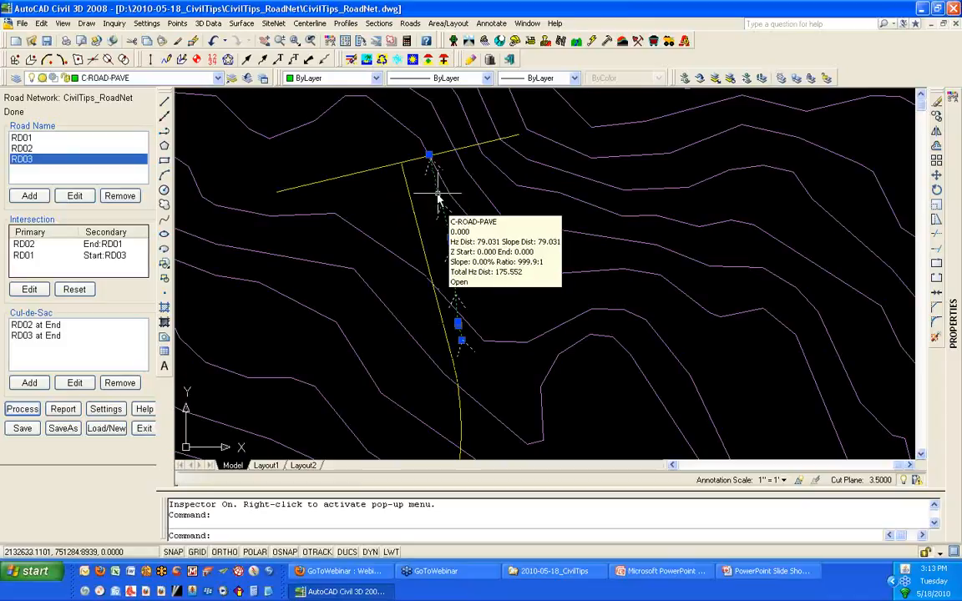
pyautogui.rightClick(376, 206)
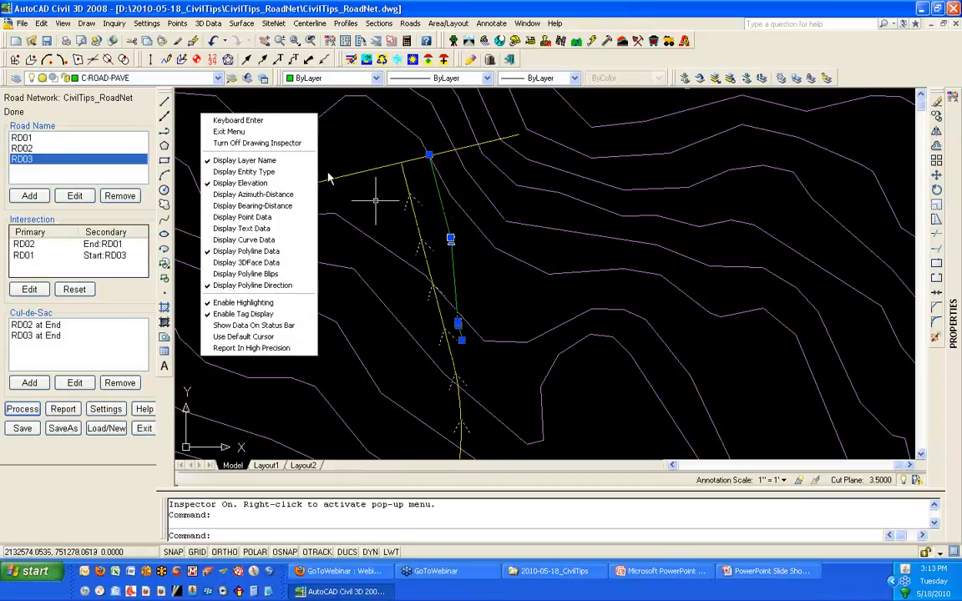
pyautogui.click(284, 146)
pyautogui.scroll(-2, 358, 153)
pyautogui.scroll(2, 359, 153)
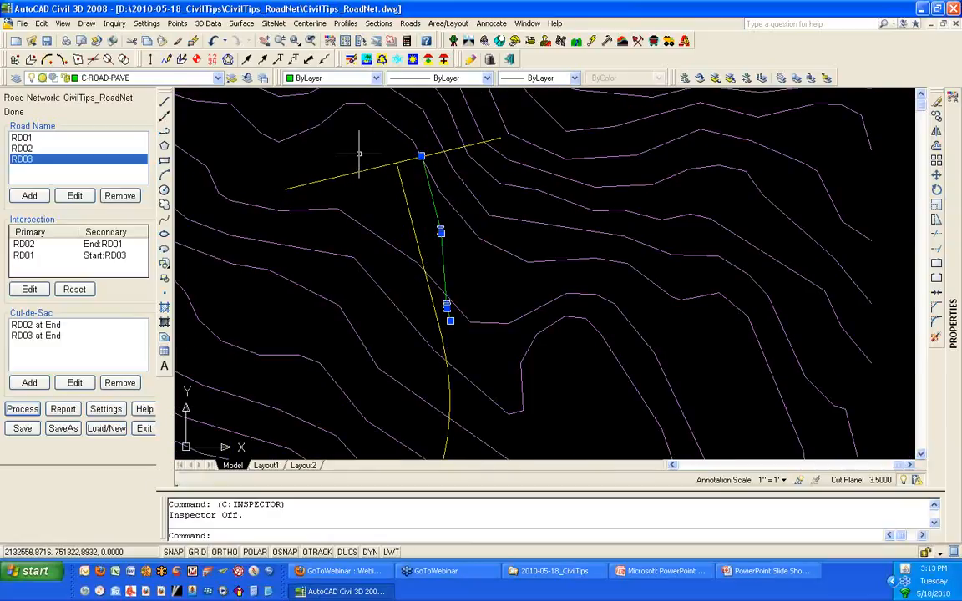
pyautogui.press('Escape')
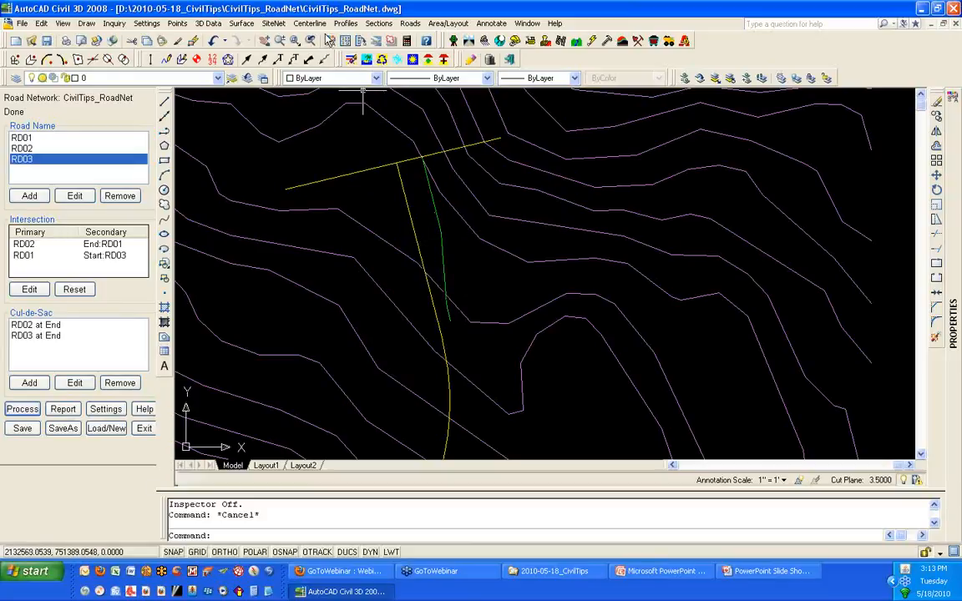
# - Convert the pavement edge polyline beside RD01 to a centerline file named RD01_REOP, with beginning station 0+00
pyautogui.click(318, 24)
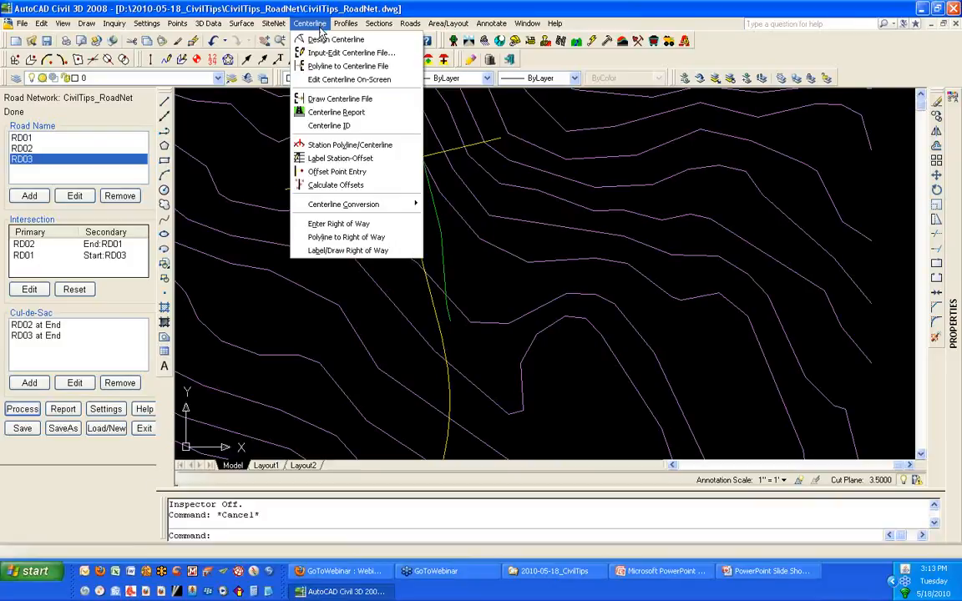
pyautogui.click(374, 66)
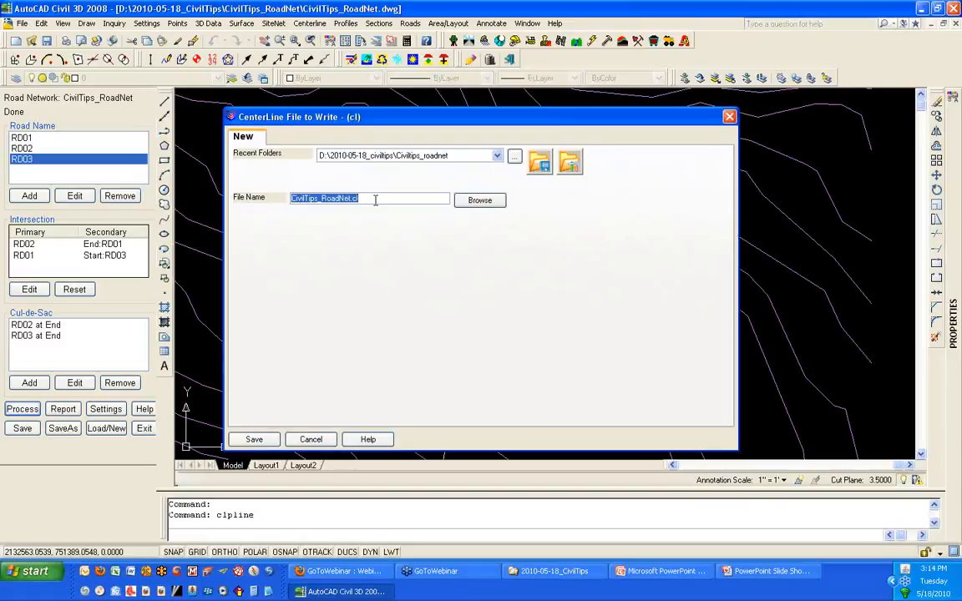
pyautogui.write('RD')
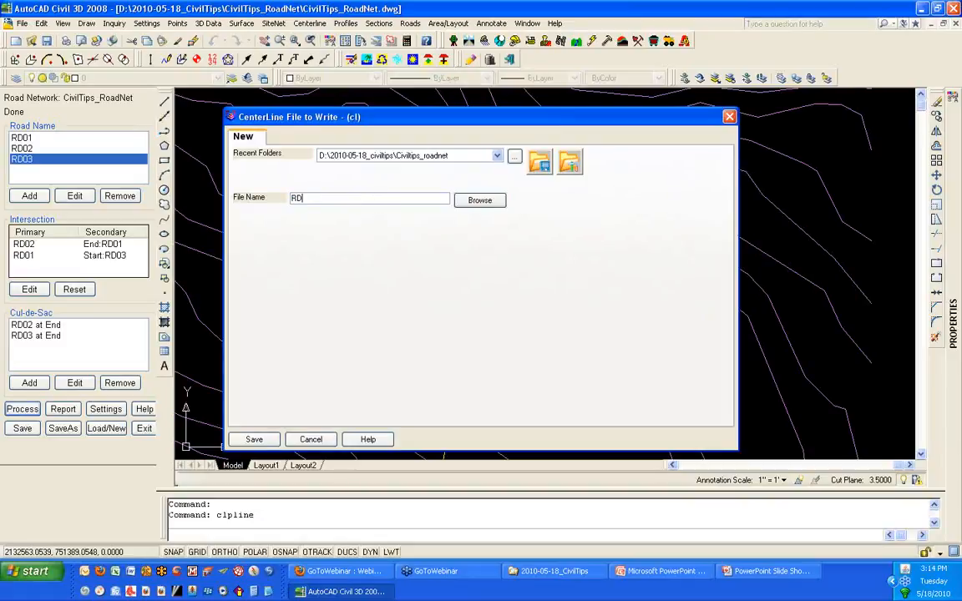
pyautogui.write('01_RE')
pyautogui.write('OF')
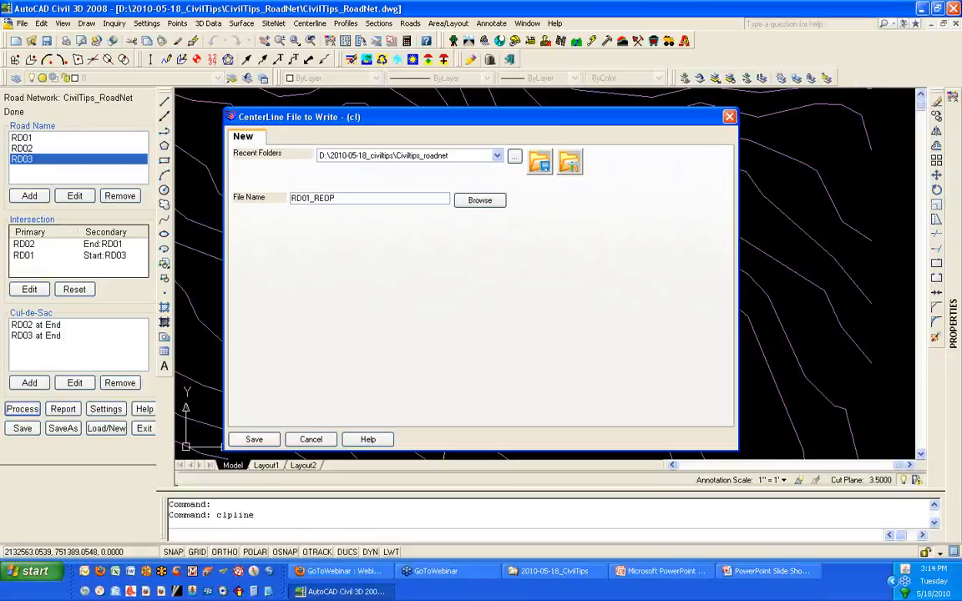
pyautogui.click(254, 439)
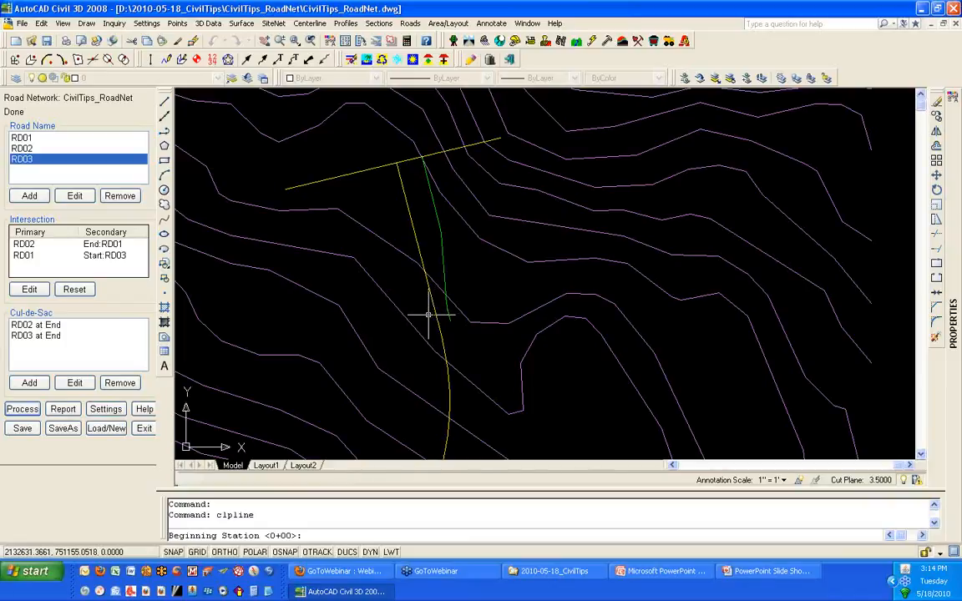
pyautogui.press('Return')
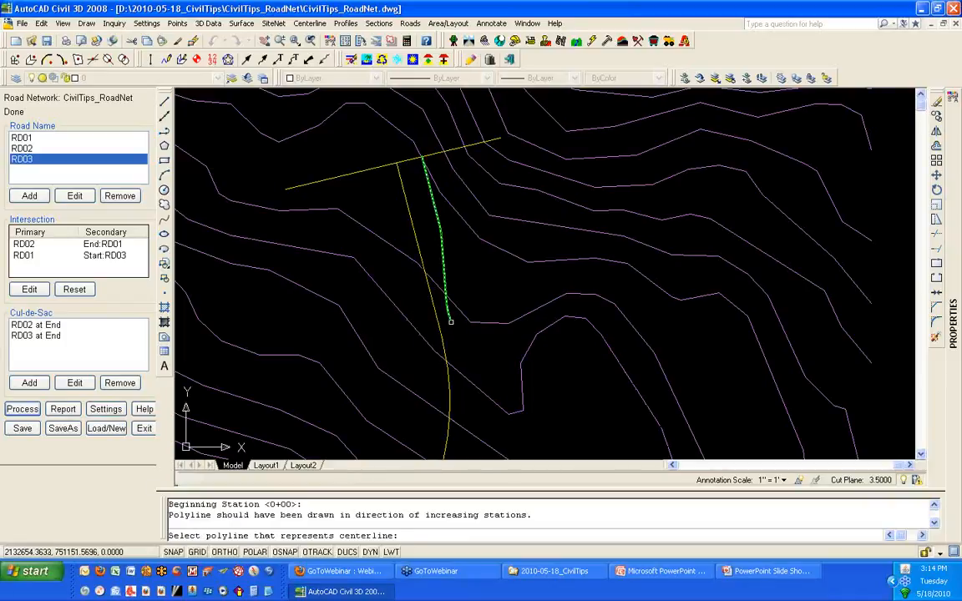
pyautogui.click(450, 321)
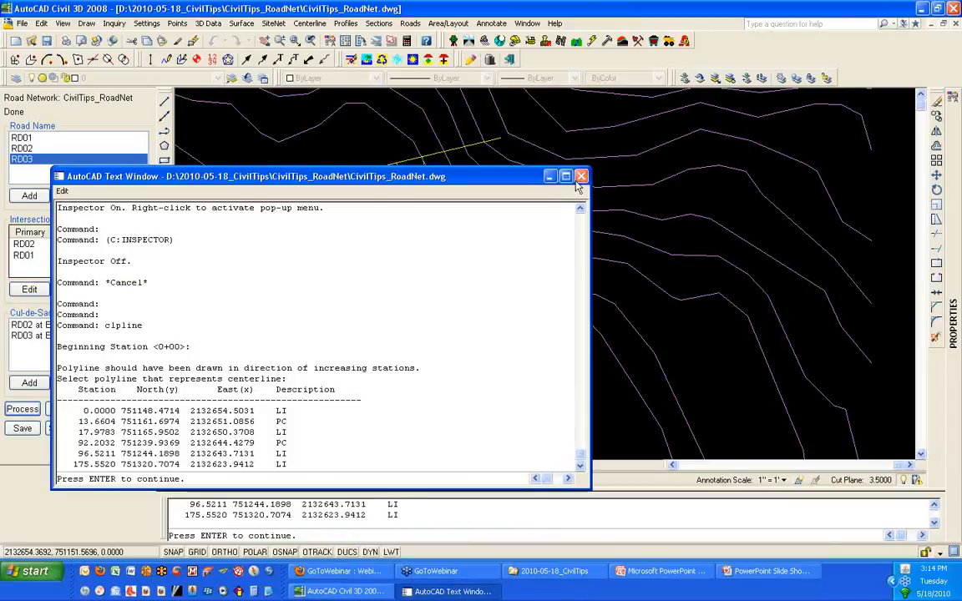
pyautogui.click(580, 177)
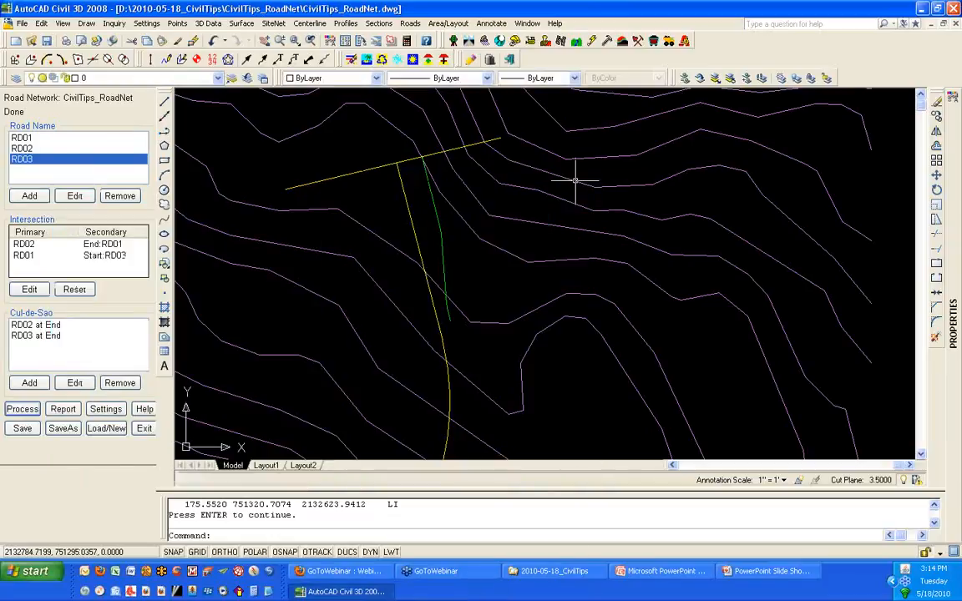
# - Edit road RD01 and assign it a new template point centerline file named RD01
pyautogui.click(17, 139)
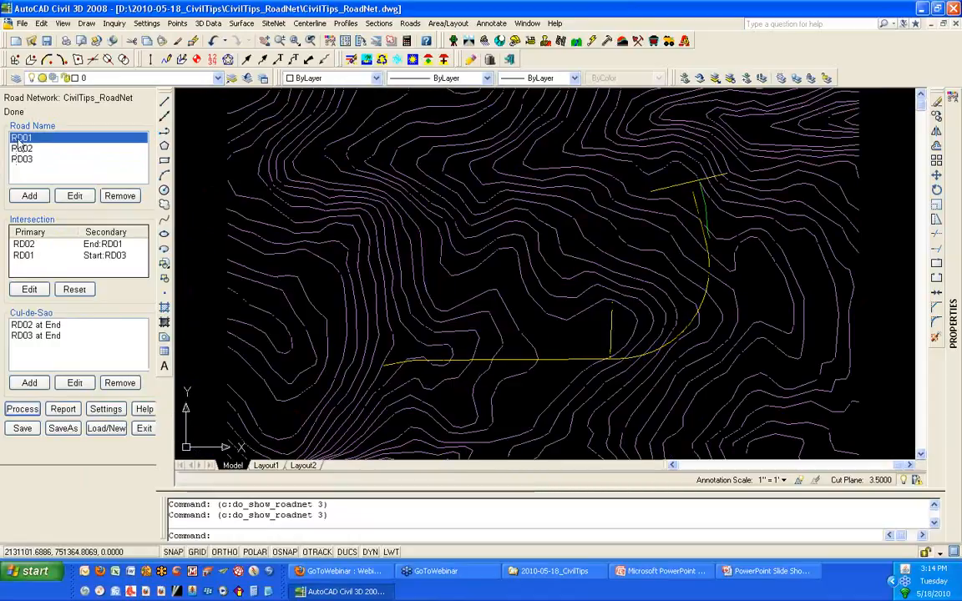
pyautogui.doubleClick(17, 140)
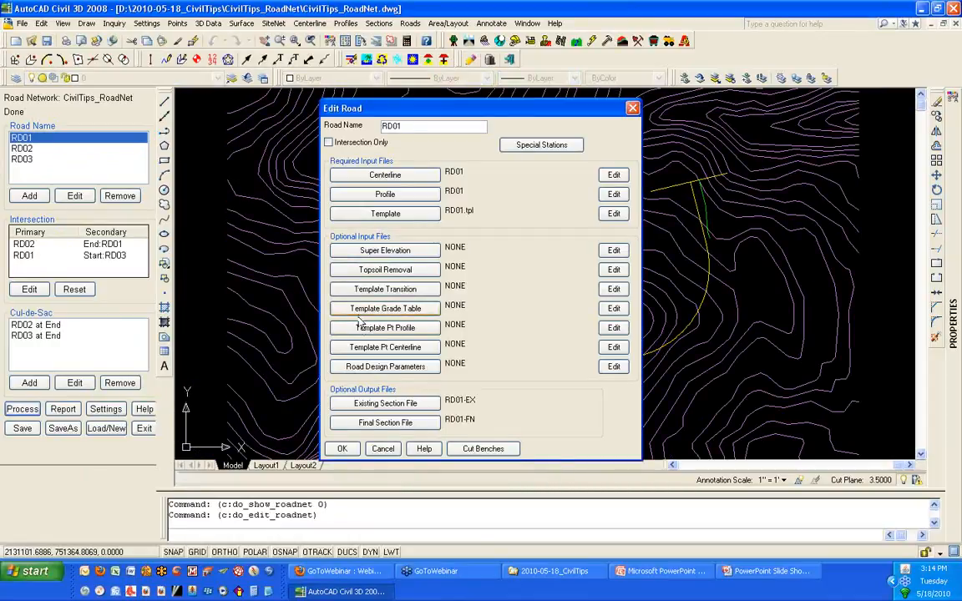
pyautogui.click(435, 354)
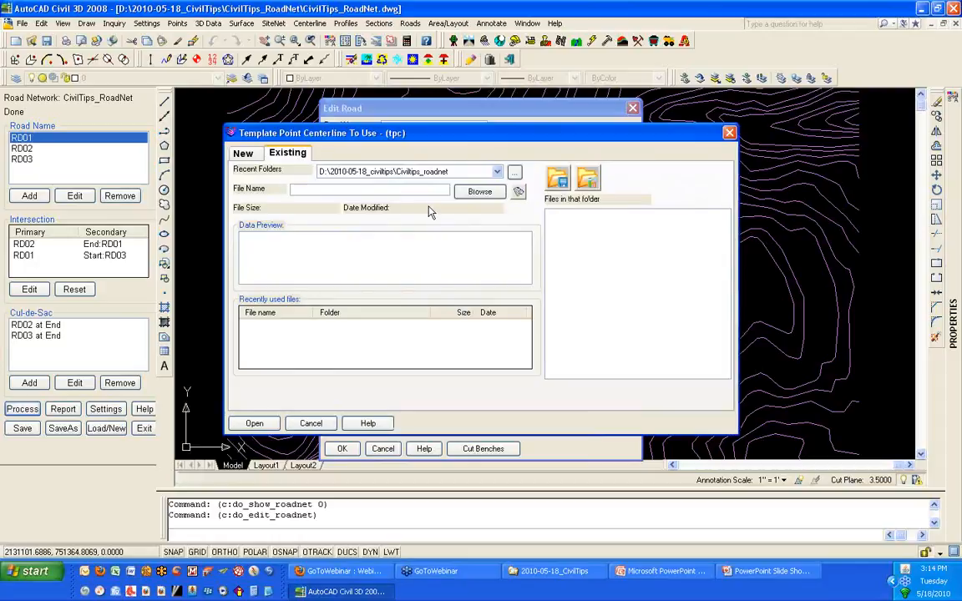
pyautogui.click(259, 159)
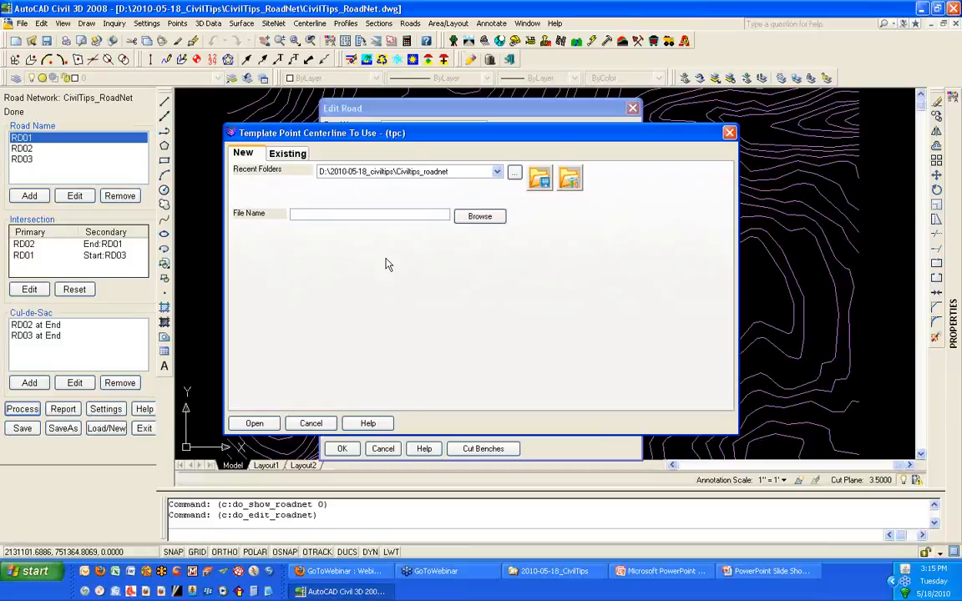
pyautogui.write('RD01')
pyautogui.click(255, 423)
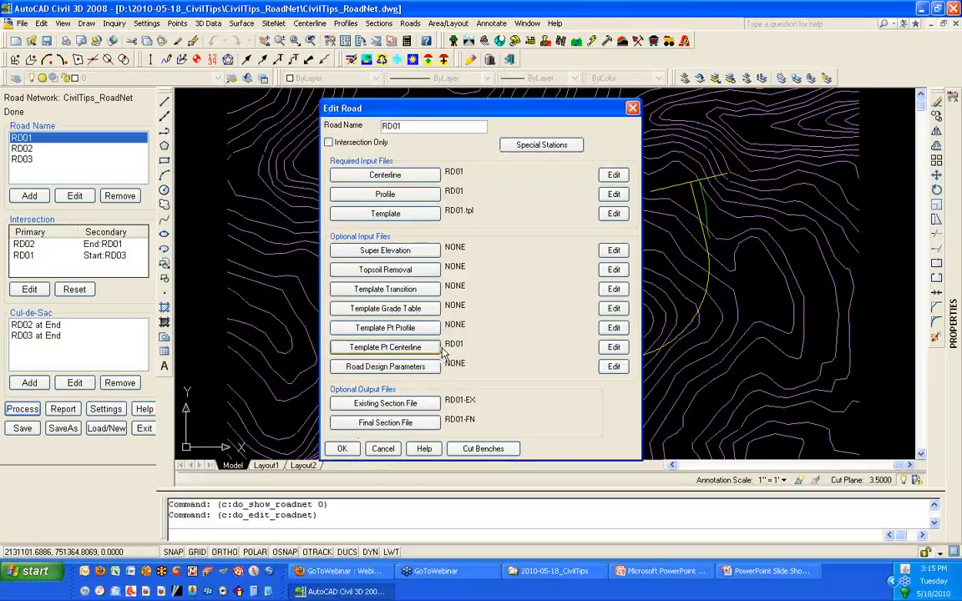
# - Add a template alignment for point EP using RD01_REOP.cl on the right side, and save the template point centerline file
pyautogui.click(614, 349)
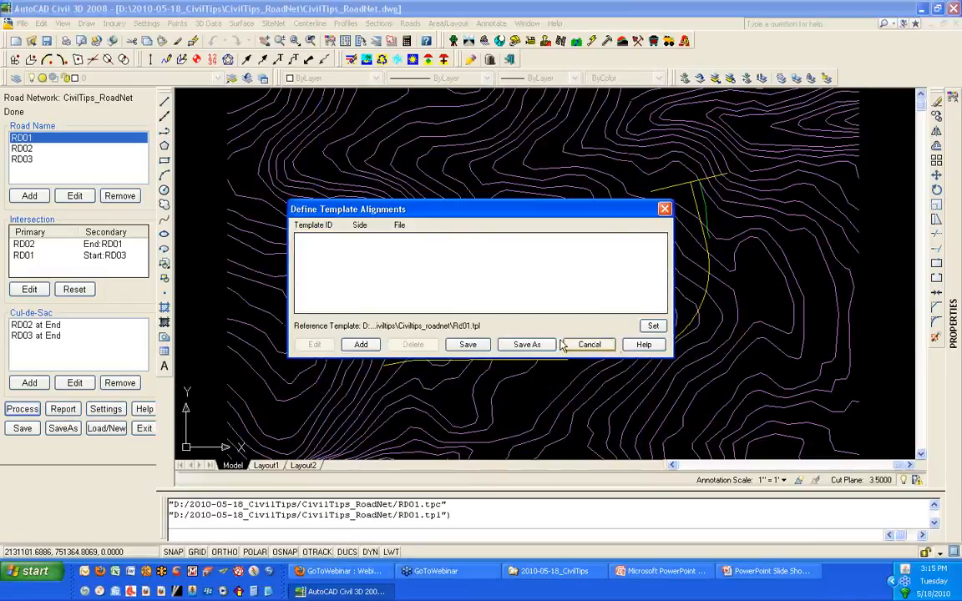
pyautogui.click(373, 347)
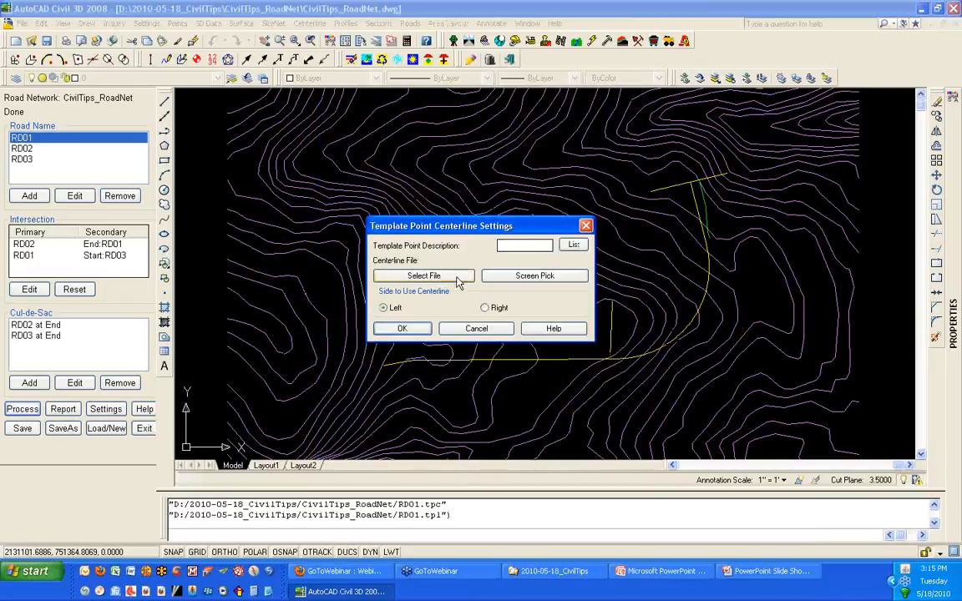
pyautogui.click(575, 245)
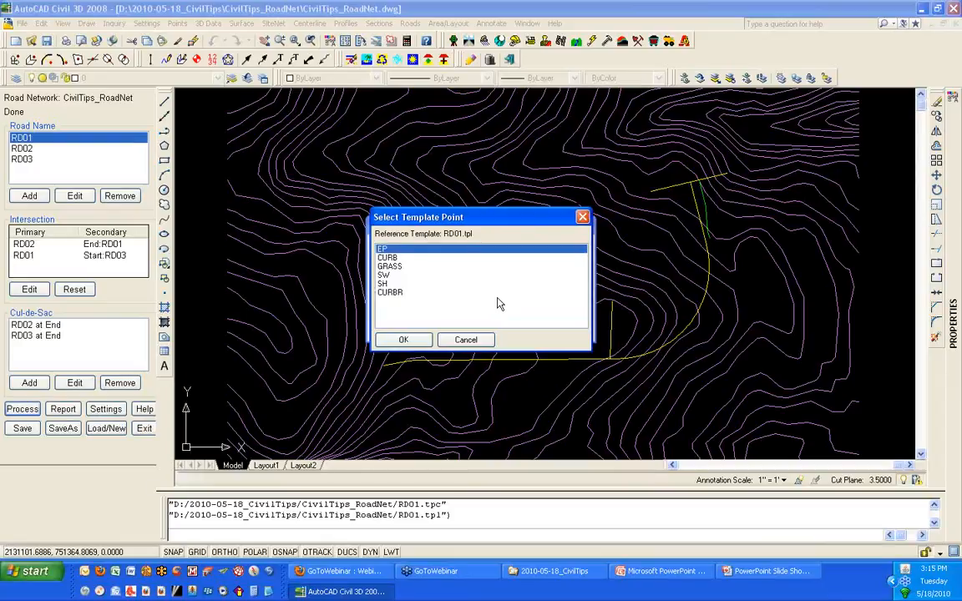
pyautogui.click(404, 340)
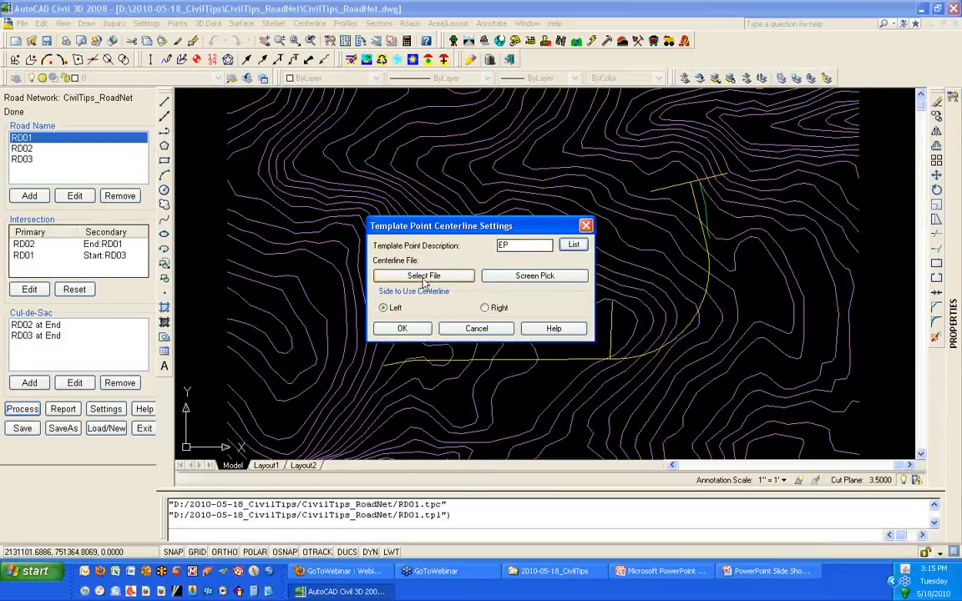
pyautogui.click(424, 276)
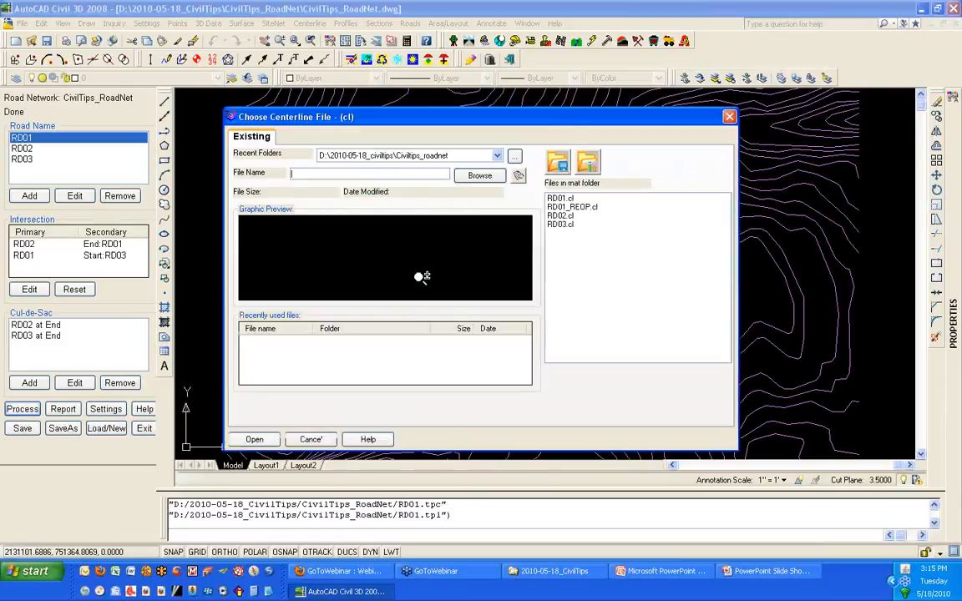
pyautogui.click(601, 207)
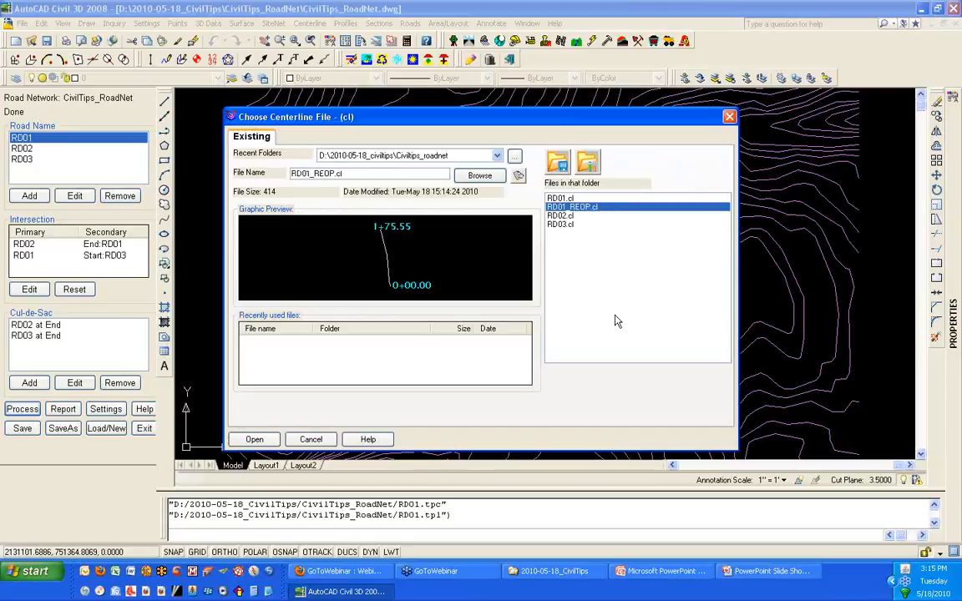
pyautogui.click(333, 443)
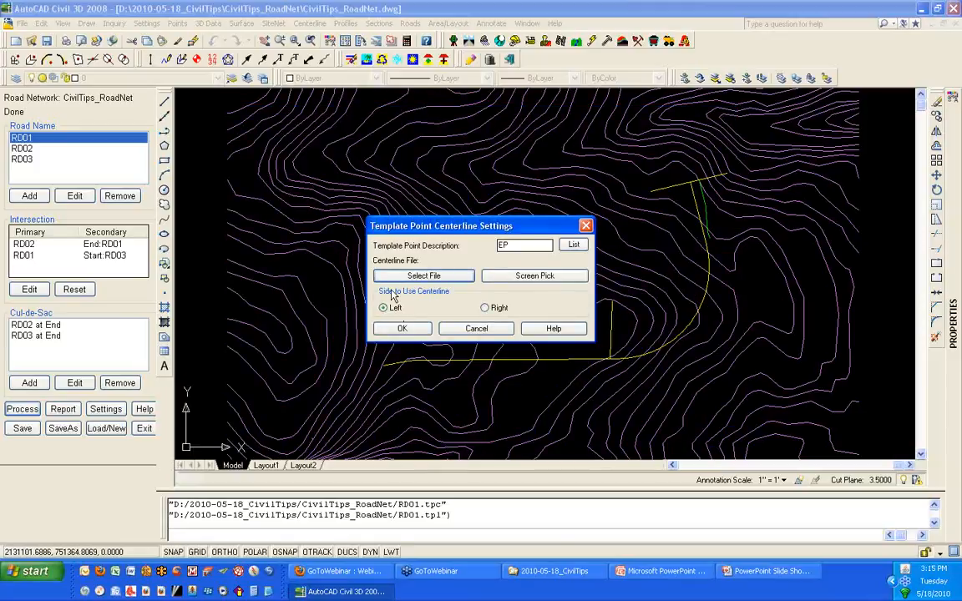
pyautogui.click(492, 309)
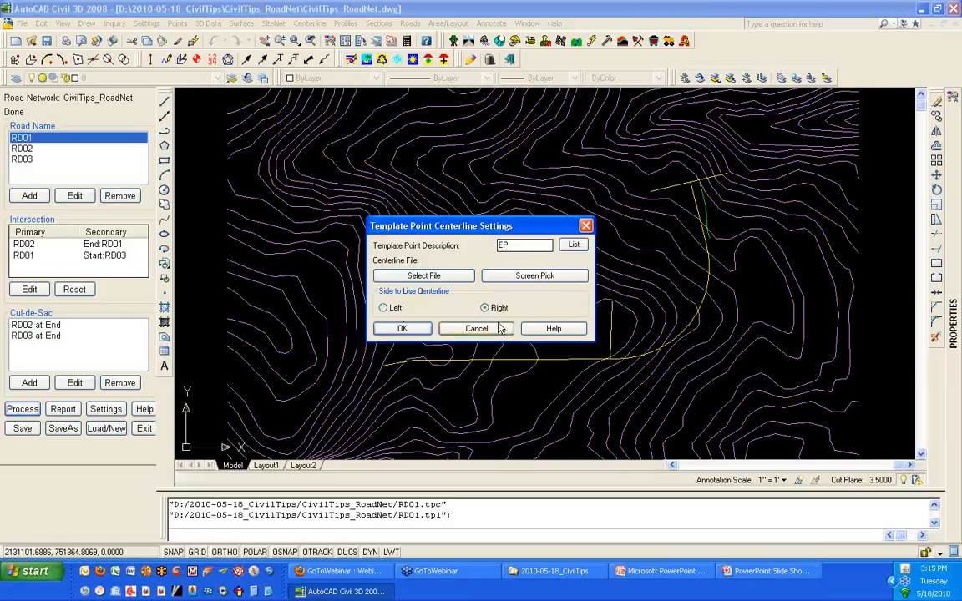
pyautogui.click(404, 331)
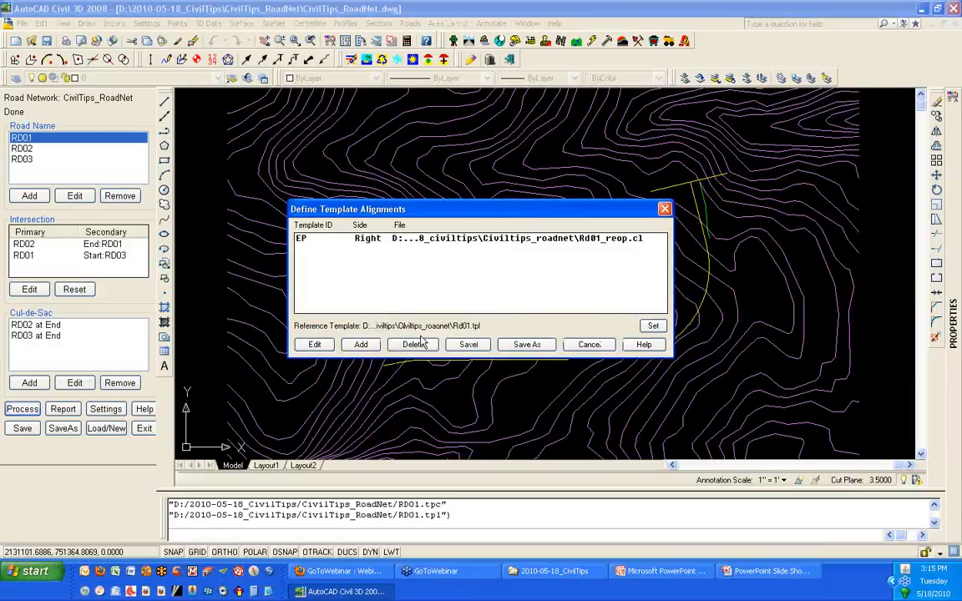
pyautogui.click(466, 347)
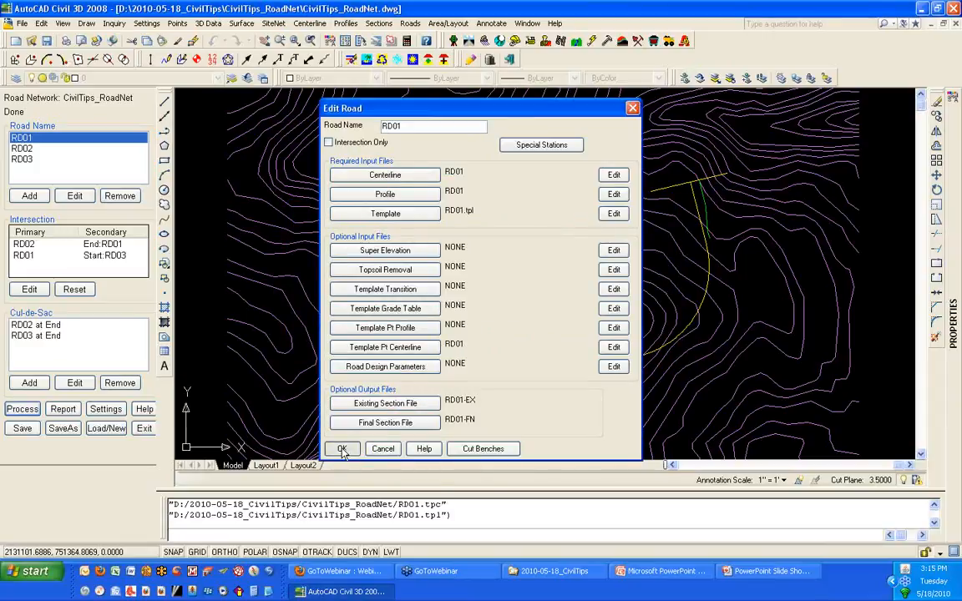
# - Accept the RD01 road edits, save the road network and process it
pyautogui.click(342, 450)
pyautogui.click(23, 428)
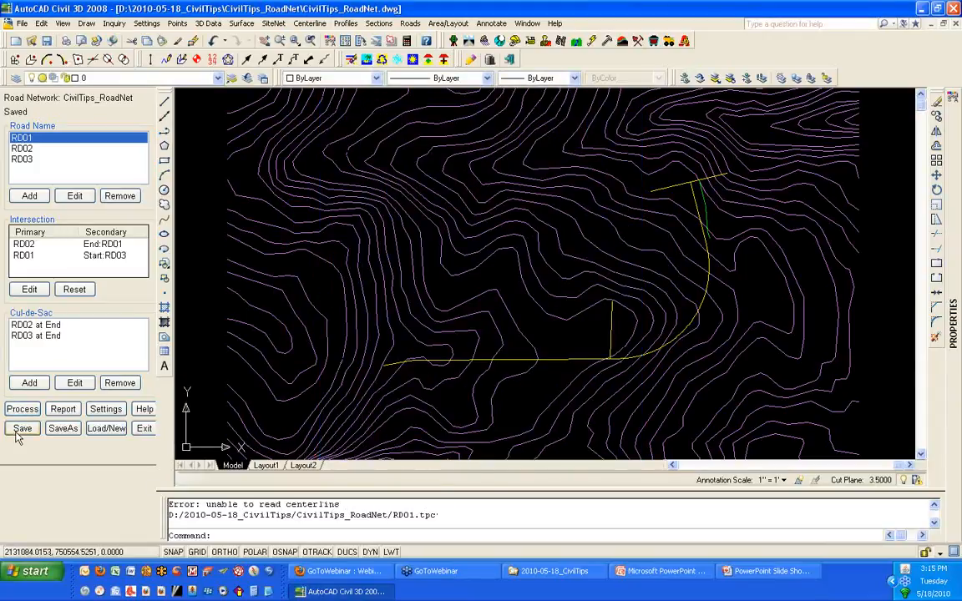
pyautogui.click(20, 410)
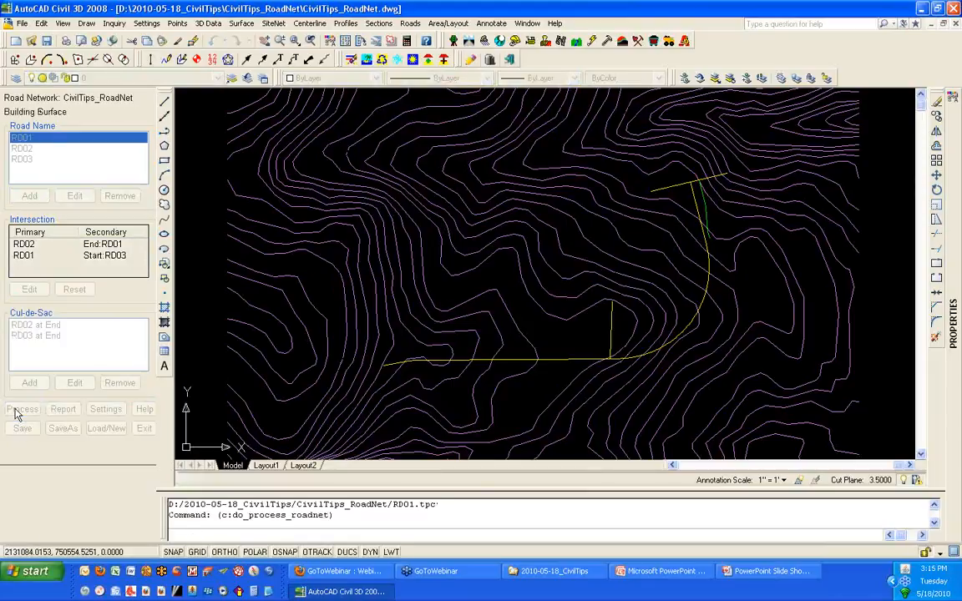
# - Examine the reprocessed road network around the RD01 and RD02 intersection, checking the widened pavement edge against the green EP polyline
pyautogui.click(770, 286)
pyautogui.click(770, 286)
pyautogui.scroll(2, 724, 199)
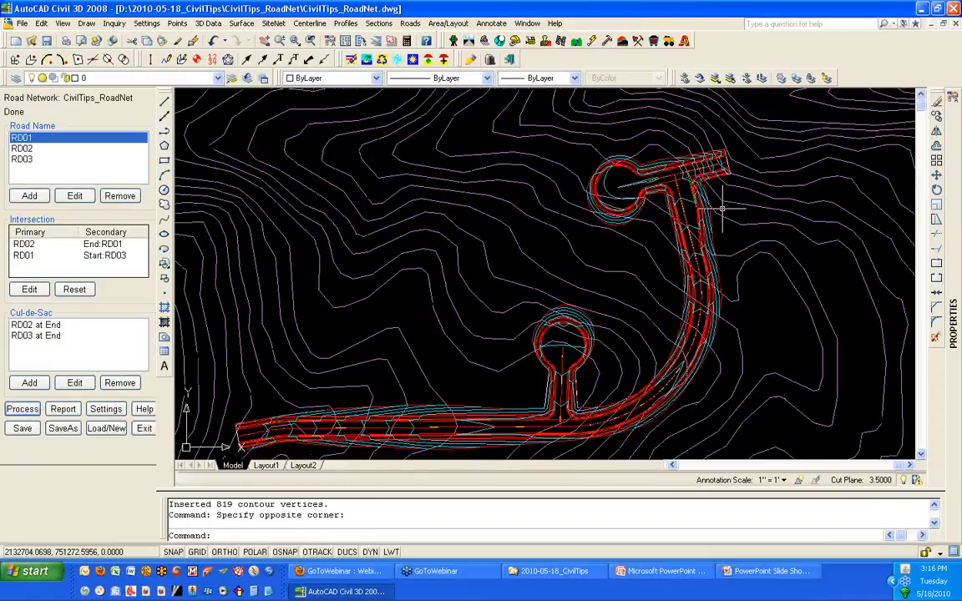
pyautogui.scroll(4, 723, 209)
pyautogui.moveTo(723, 193); pyautogui.dragTo(608, 244, button='middle')
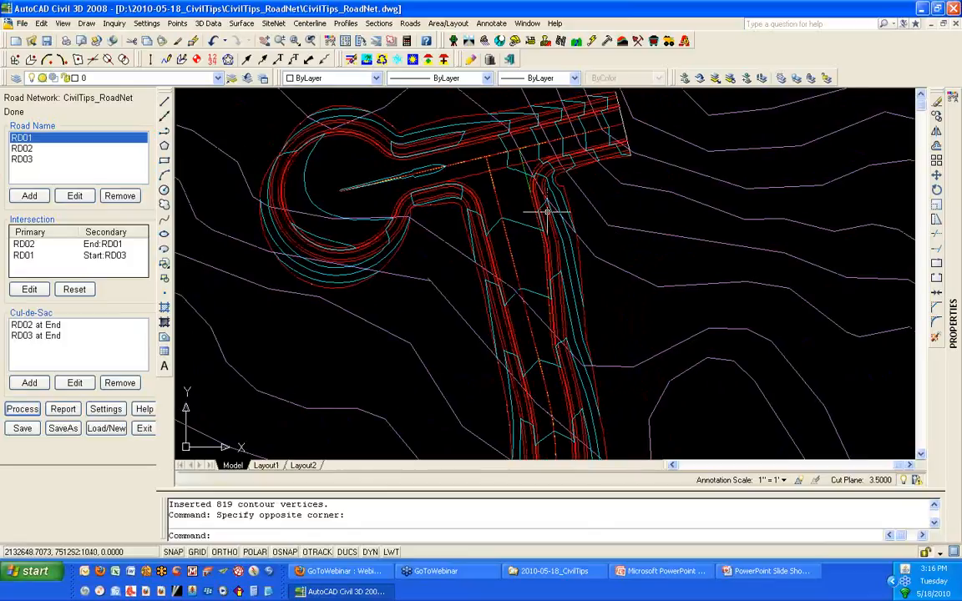
pyautogui.click(526, 170)
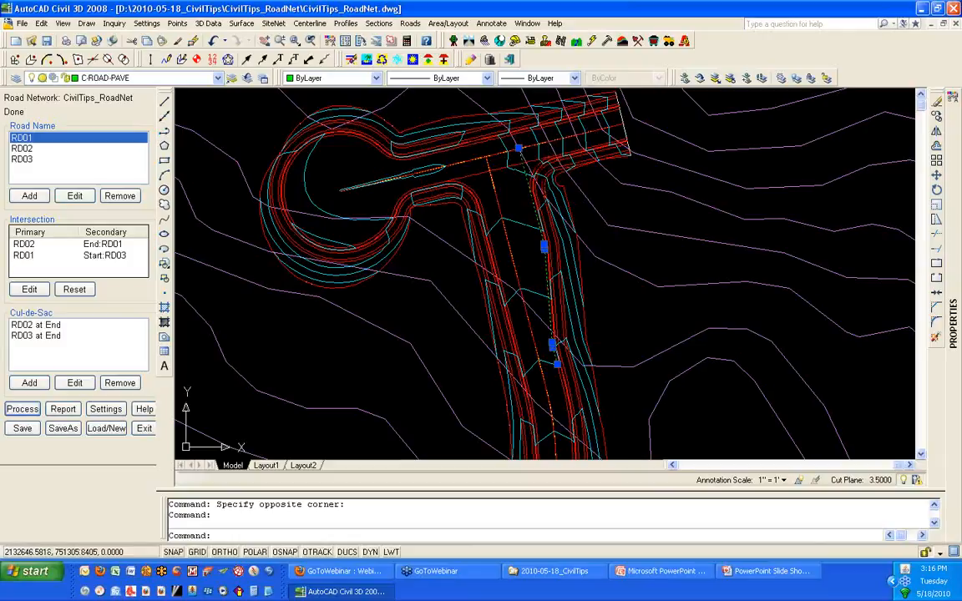
pyautogui.press('Escape')
pyautogui.scroll(-4, 524, 224)
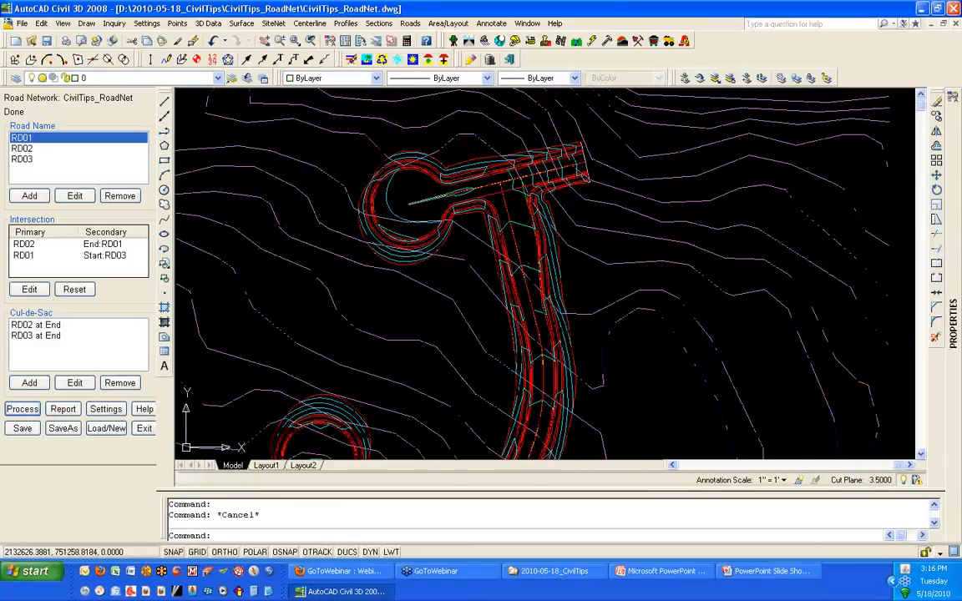
pyautogui.scroll(-2, 522, 224)
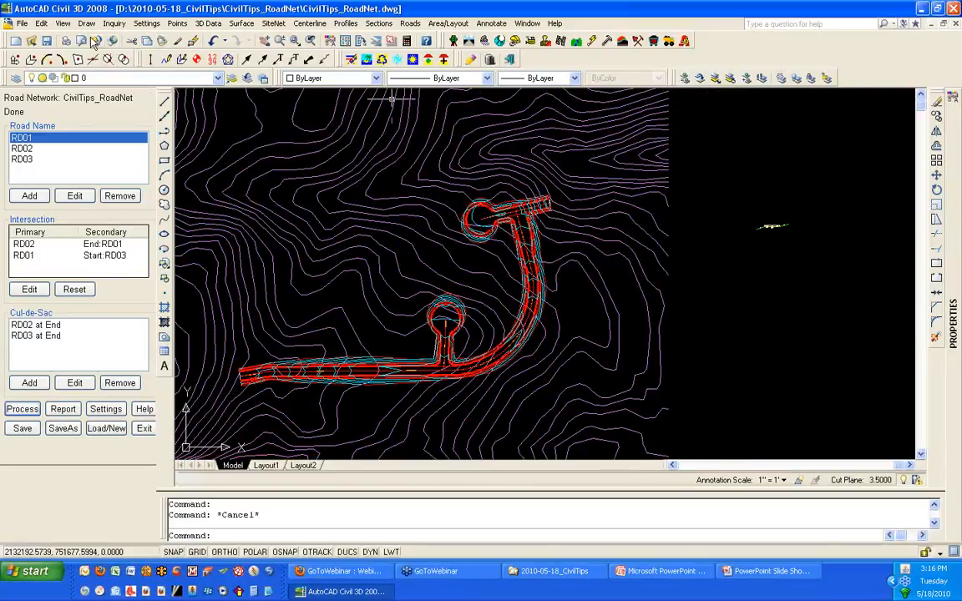
# - Erase all entity types on the processed road layers, including ROAD_BREAKLINE and P-CTR
pyautogui.click(42, 23)
pyautogui.moveTo(76, 81)
pyautogui.click(227, 118)
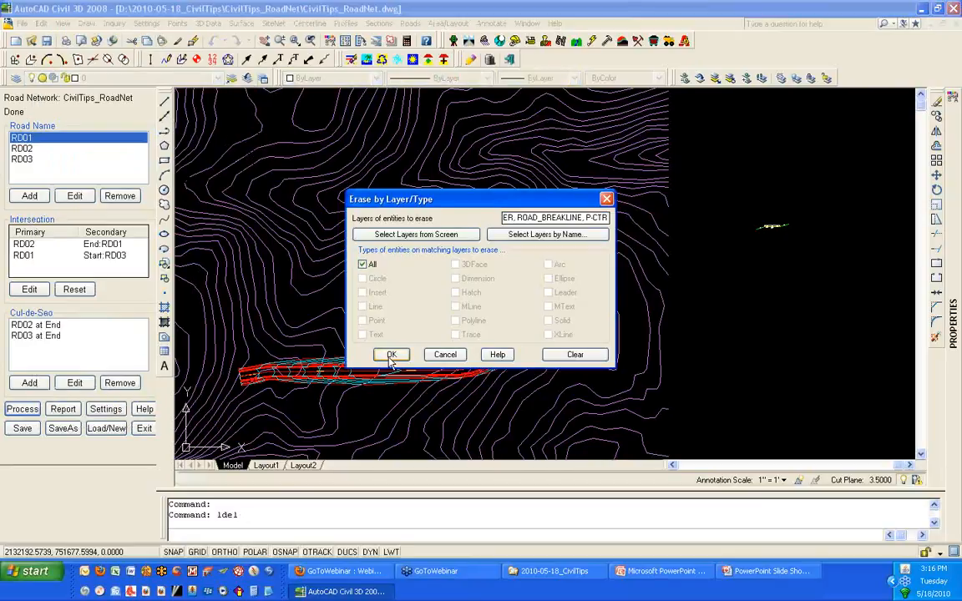
pyautogui.click(390, 355)
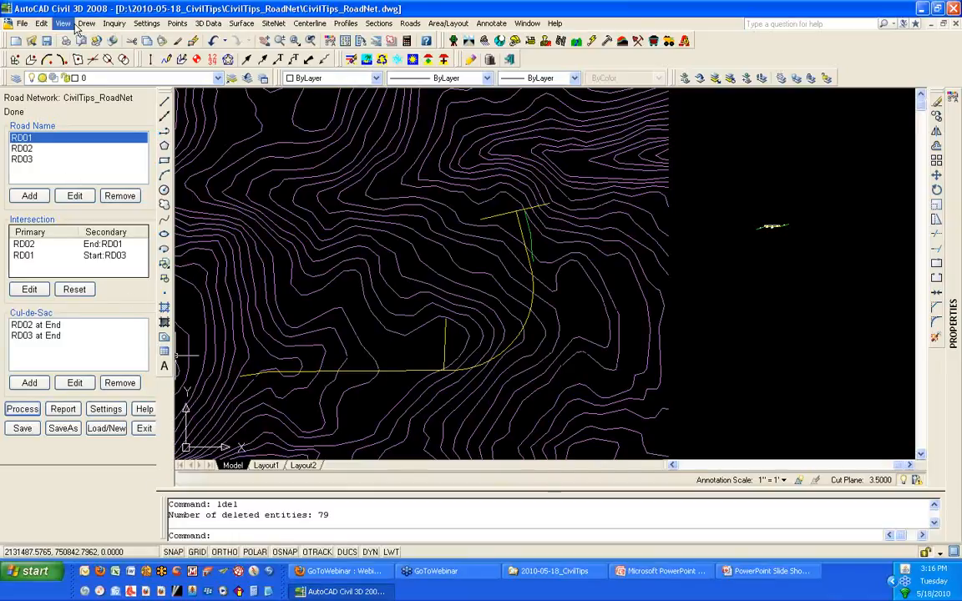
# - Thaw the 2D_LOT_LINES and 2D_BLDGPADS layers
pyautogui.click(103, 80)
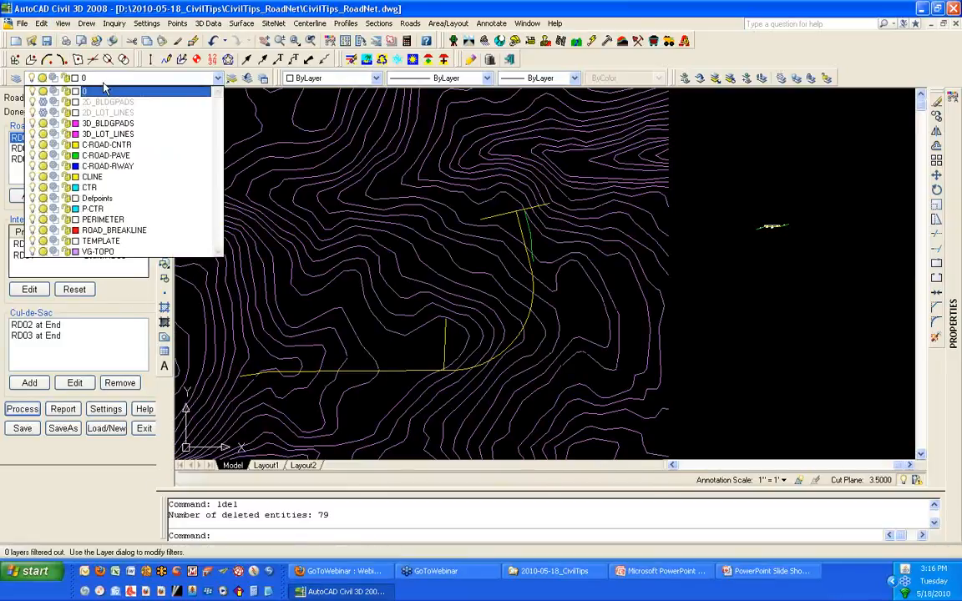
pyautogui.click(41, 114)
pyautogui.click(43, 102)
pyautogui.click(326, 302)
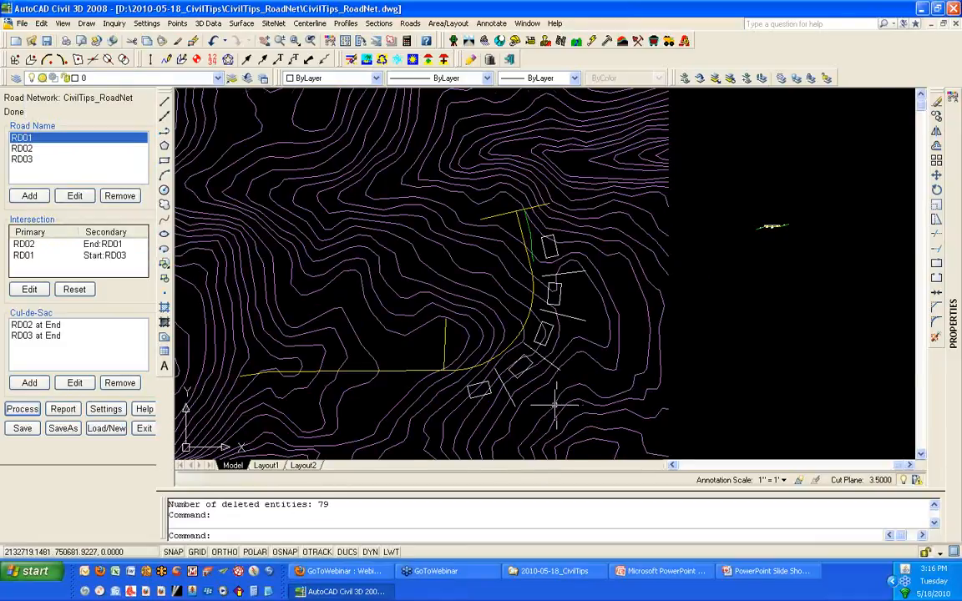
# - Turn on the Drawing Inspector and try to switch off its polyline direction and polyline data displays
pyautogui.scroll(5, 555, 405)
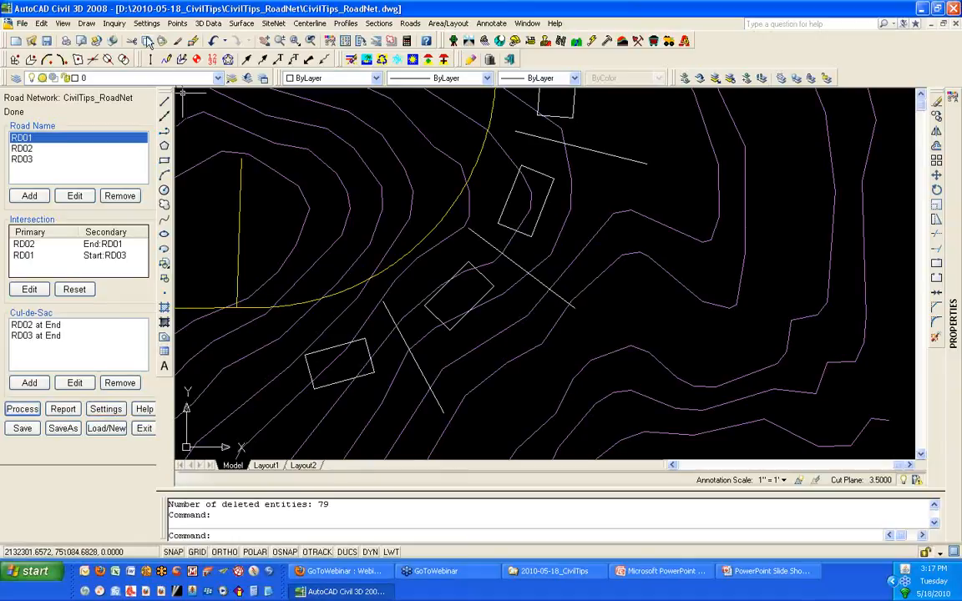
pyautogui.click(114, 22)
pyautogui.click(133, 104)
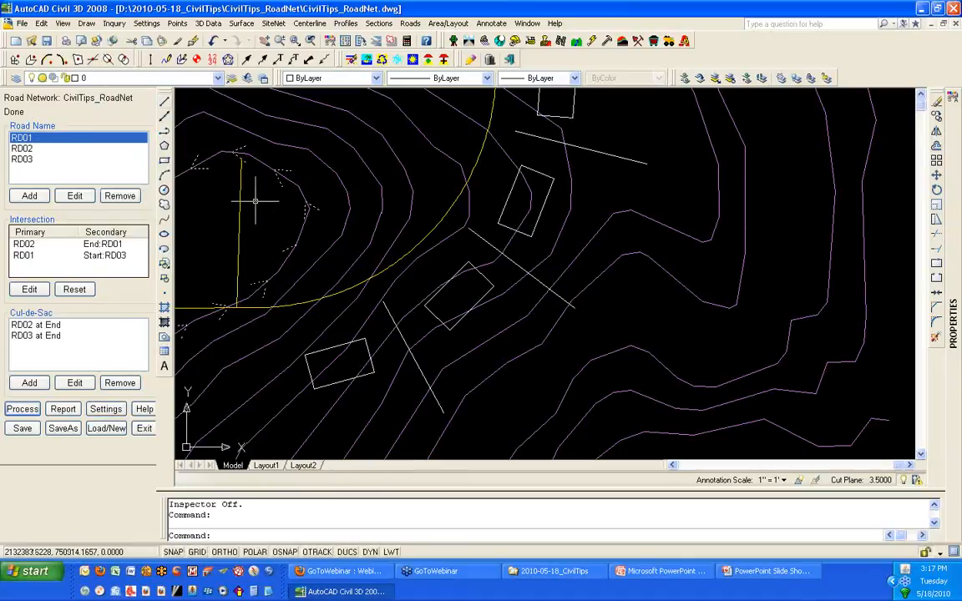
pyautogui.rightClick(280, 242)
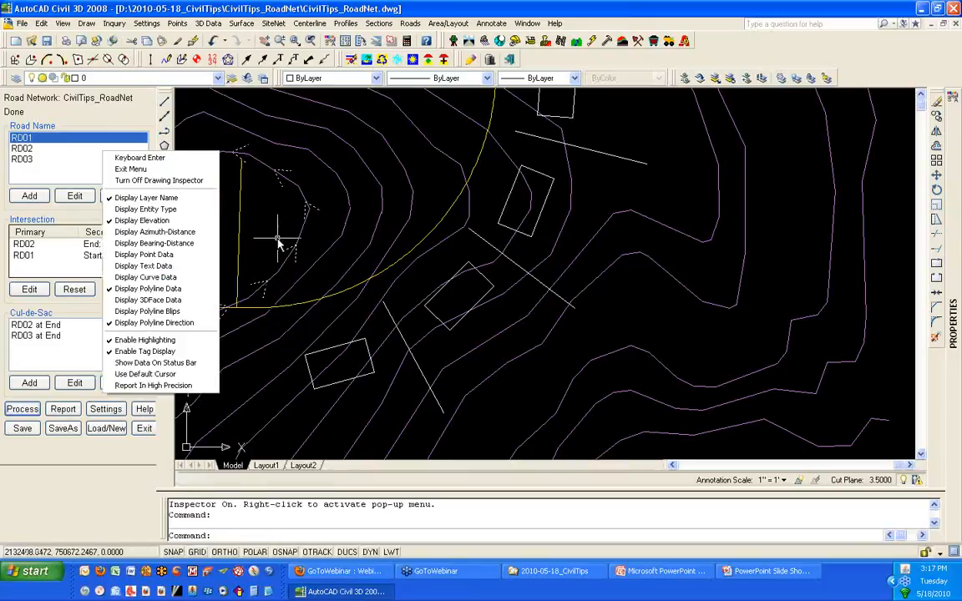
pyautogui.click(171, 324)
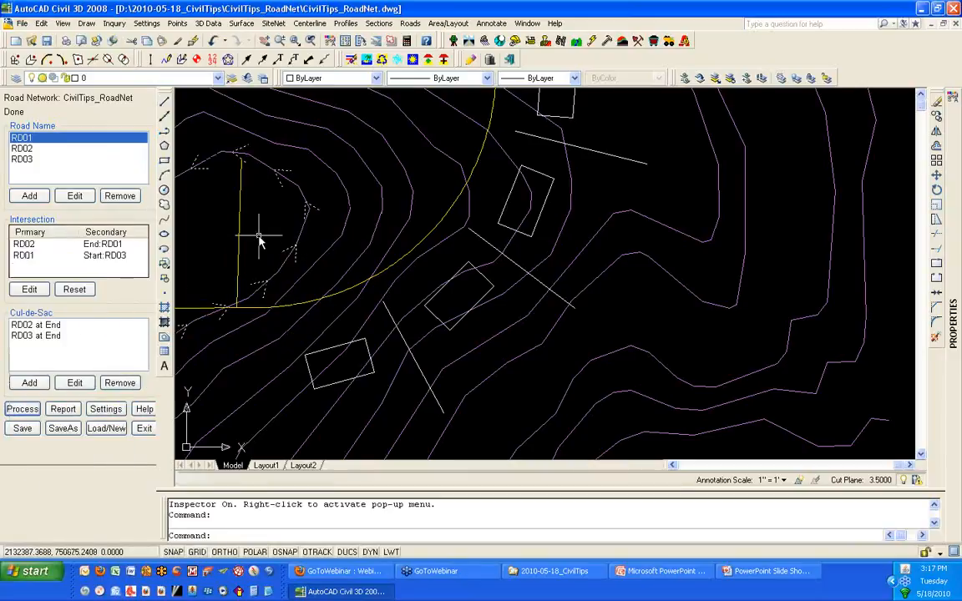
pyautogui.rightClick(257, 220)
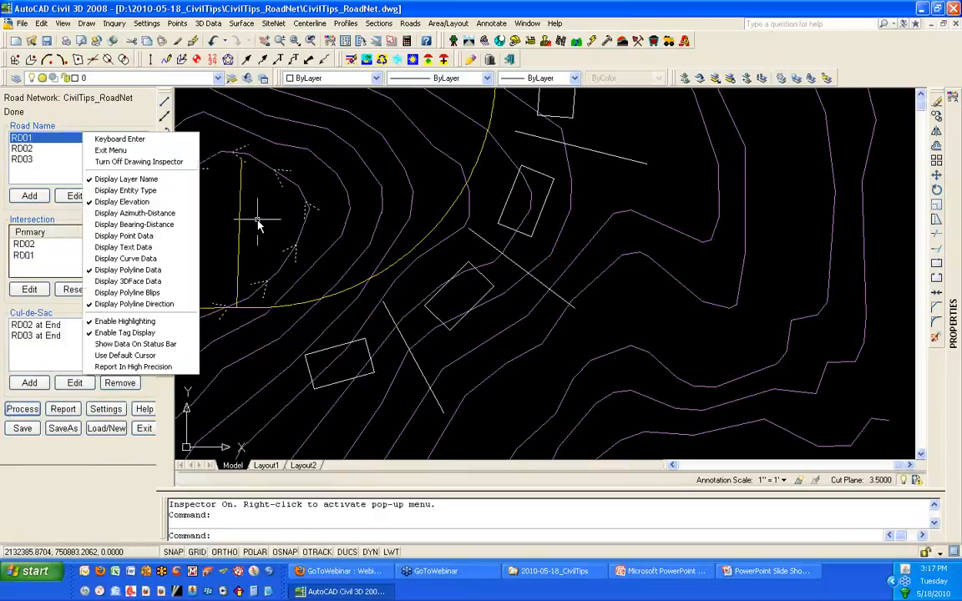
pyautogui.click(156, 272)
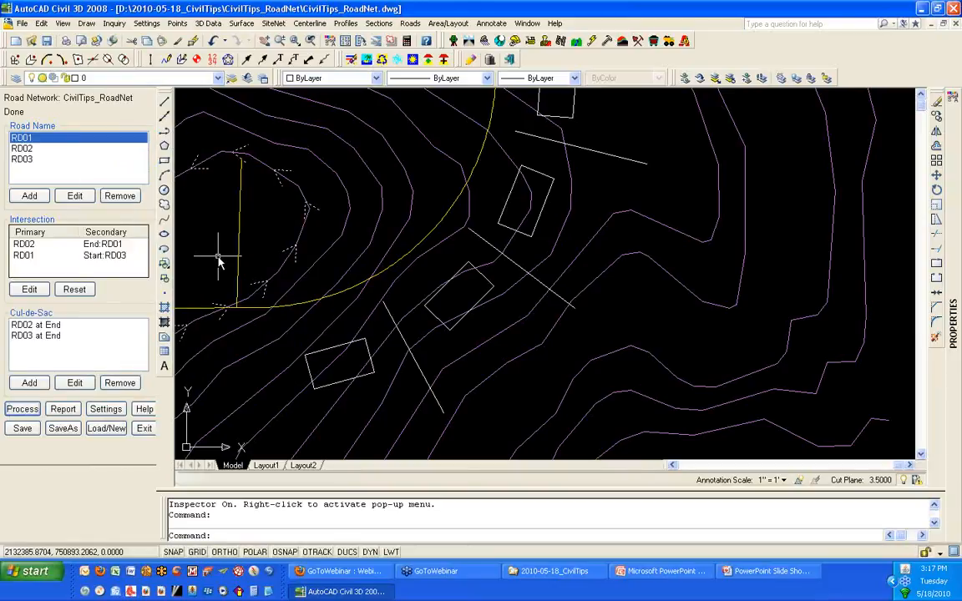
# - Inspect the lowest building pad's layer, elevation and polyline data, and turn off the Drawing Inspector
pyautogui.click(330, 335)
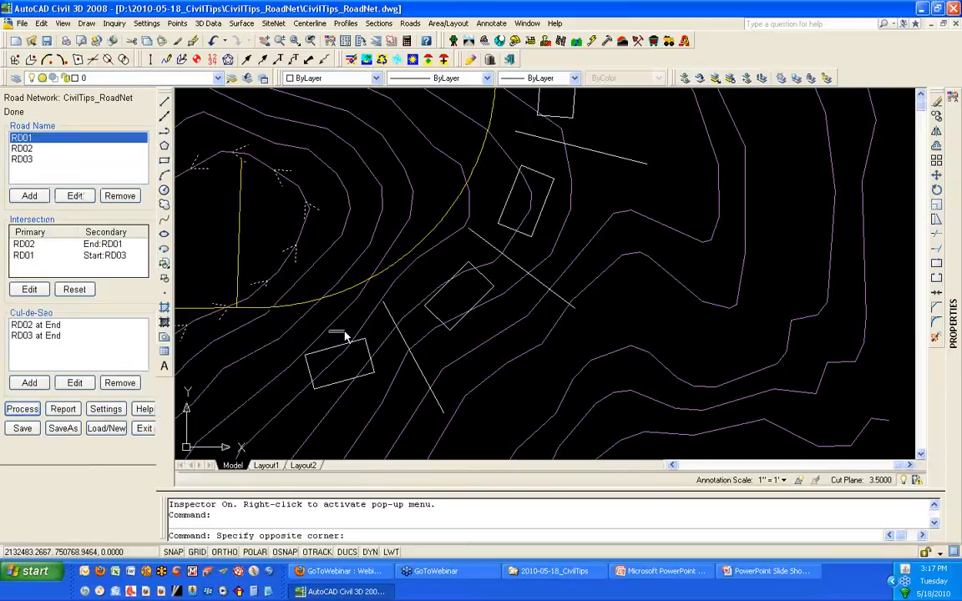
pyautogui.rightClick(346, 341)
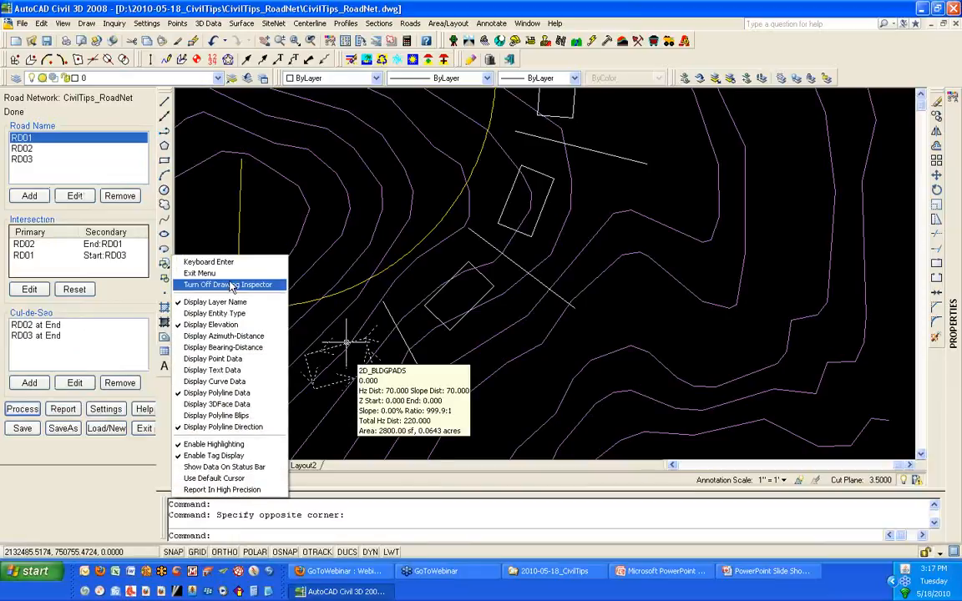
pyautogui.click(232, 285)
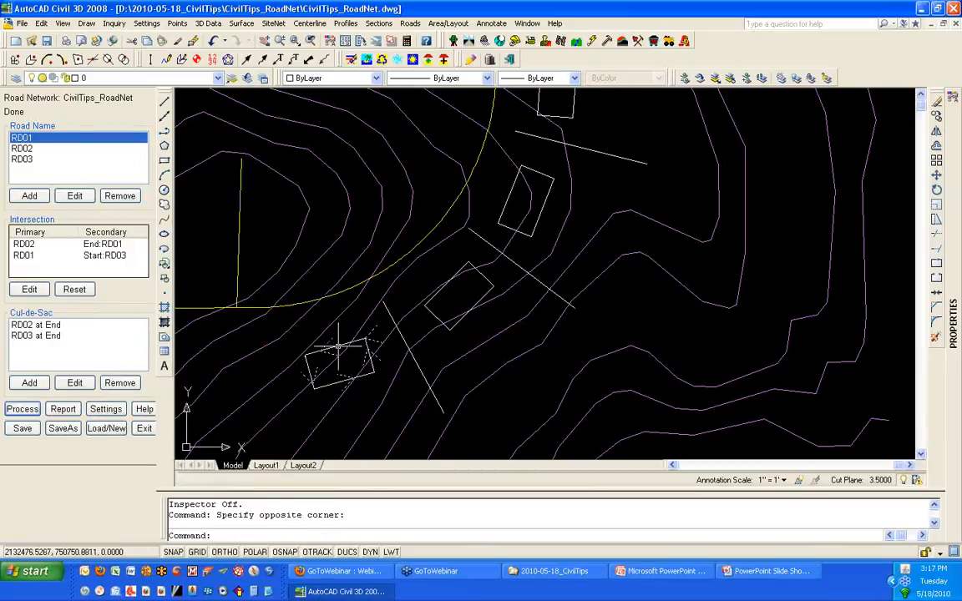
# - Check which layers the lowest building pad and the adjacent lot line are on, leaving both deselected
pyautogui.press('Escape')
pyautogui.scroll(-2, 339, 345)
pyautogui.click(335, 347)
pyautogui.click(300, 307)
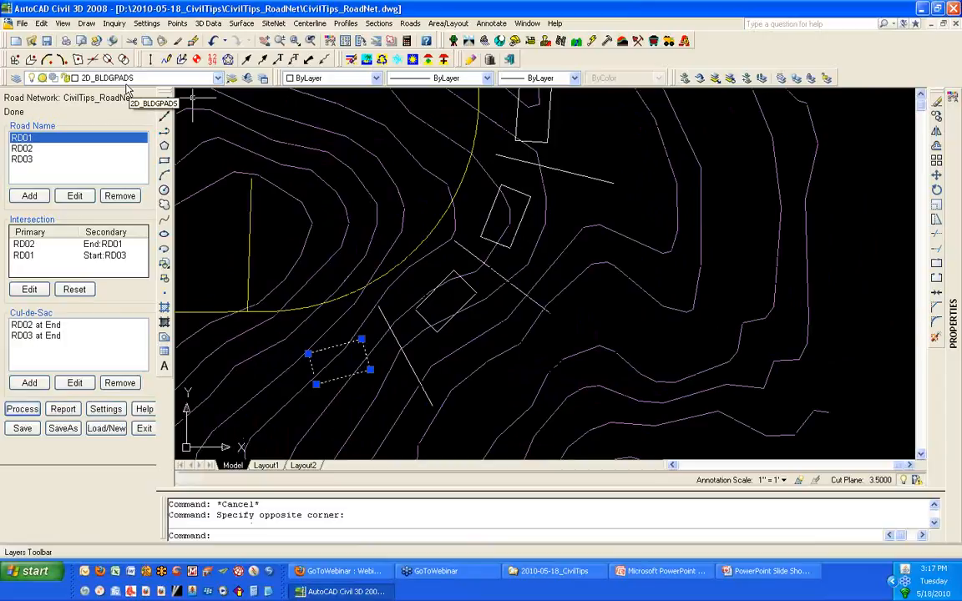
pyautogui.press('Escape')
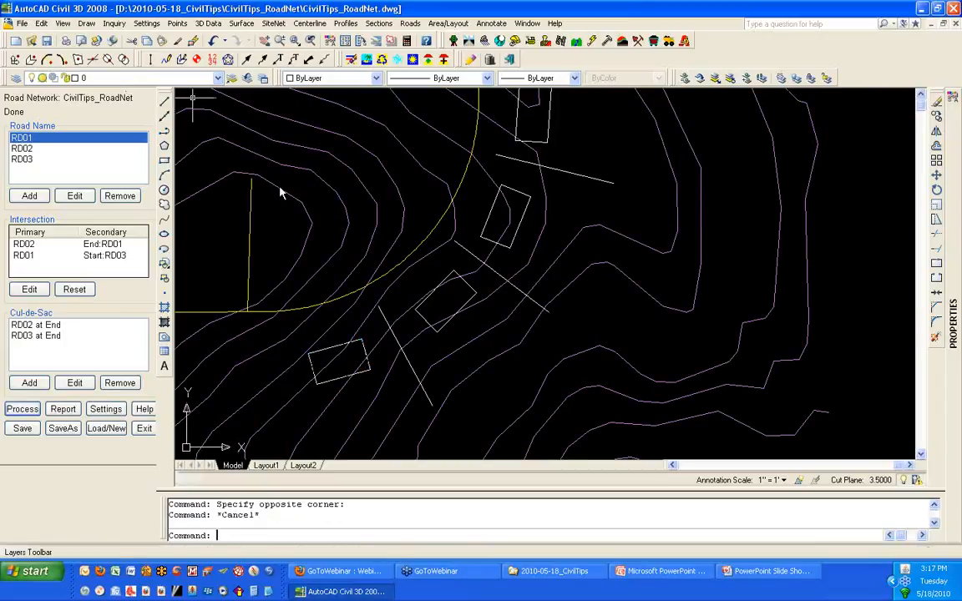
pyautogui.click(382, 316)
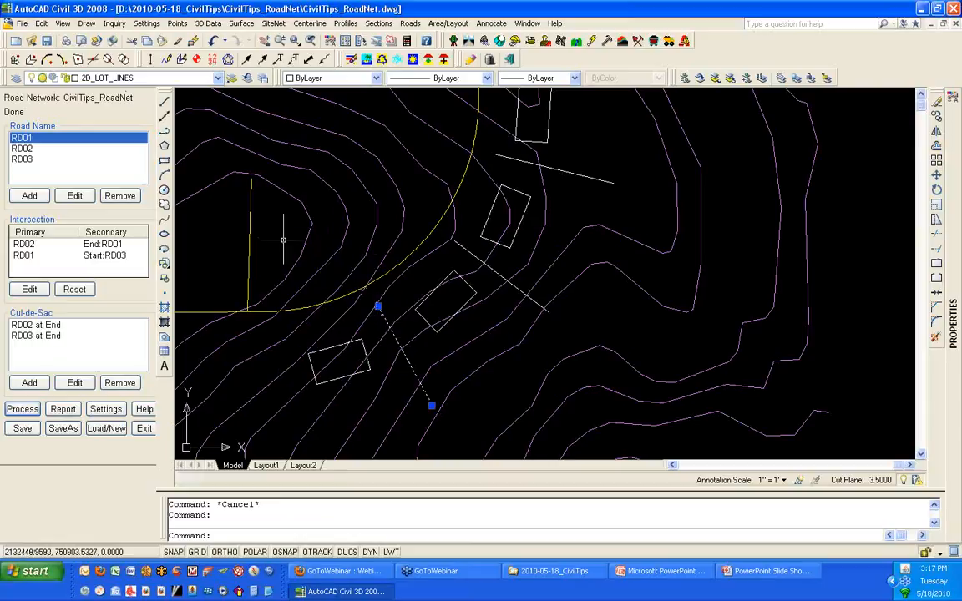
pyautogui.press('Escape')
# - Turn the Drawing Inspector back on and try repeatedly to disable its polyline direction display
pyautogui.scroll(-7, 282, 242)
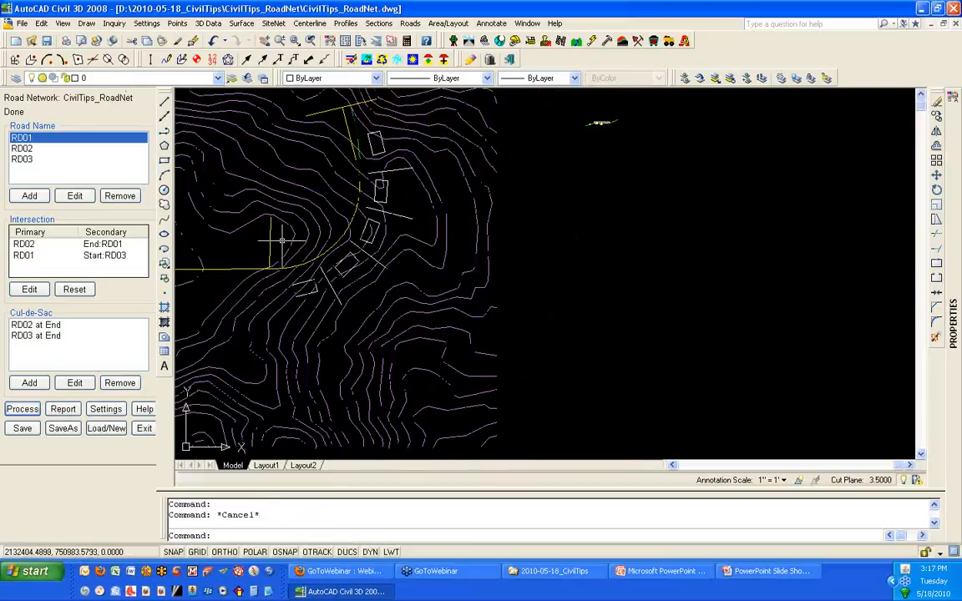
pyautogui.rightClick(415, 261)
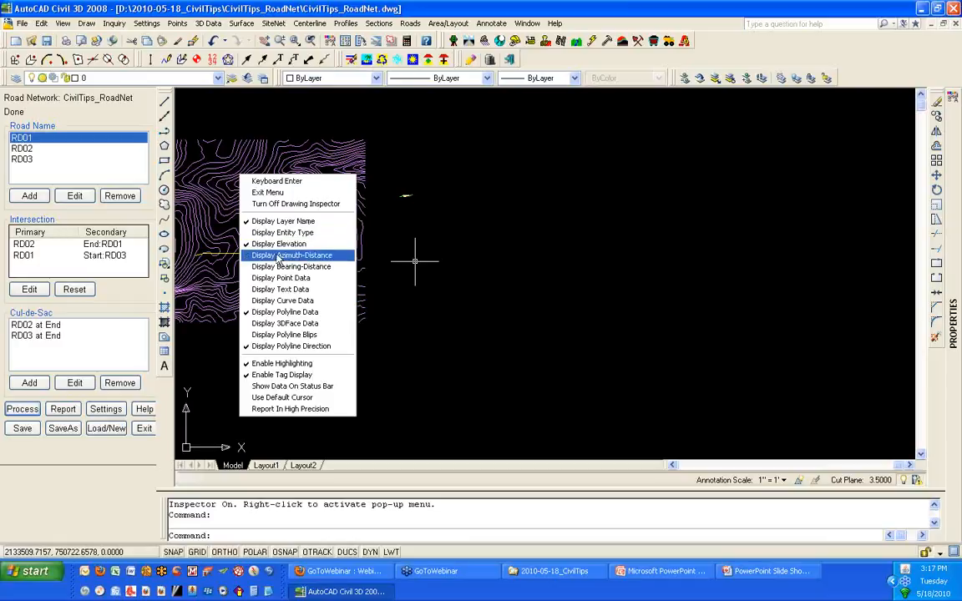
pyautogui.click(271, 347)
pyautogui.rightClick(270, 344)
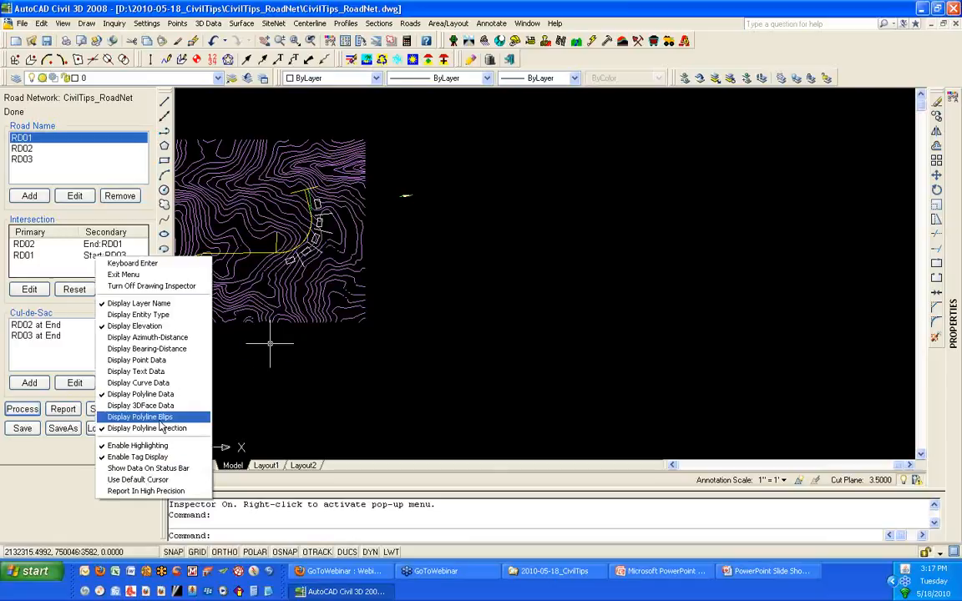
pyautogui.click(122, 437)
pyautogui.rightClick(83, 430)
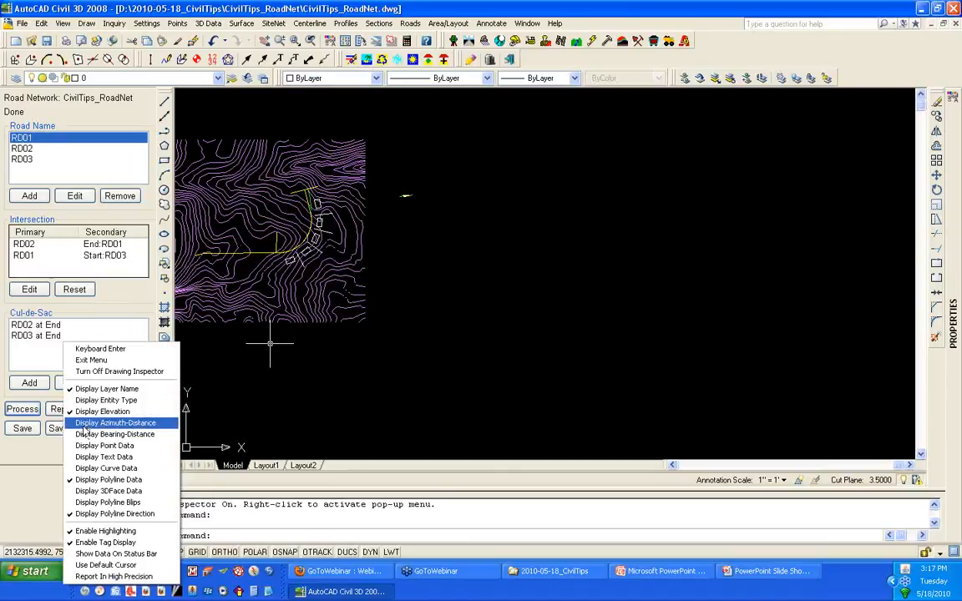
pyautogui.click(76, 513)
pyautogui.rightClick(42, 403)
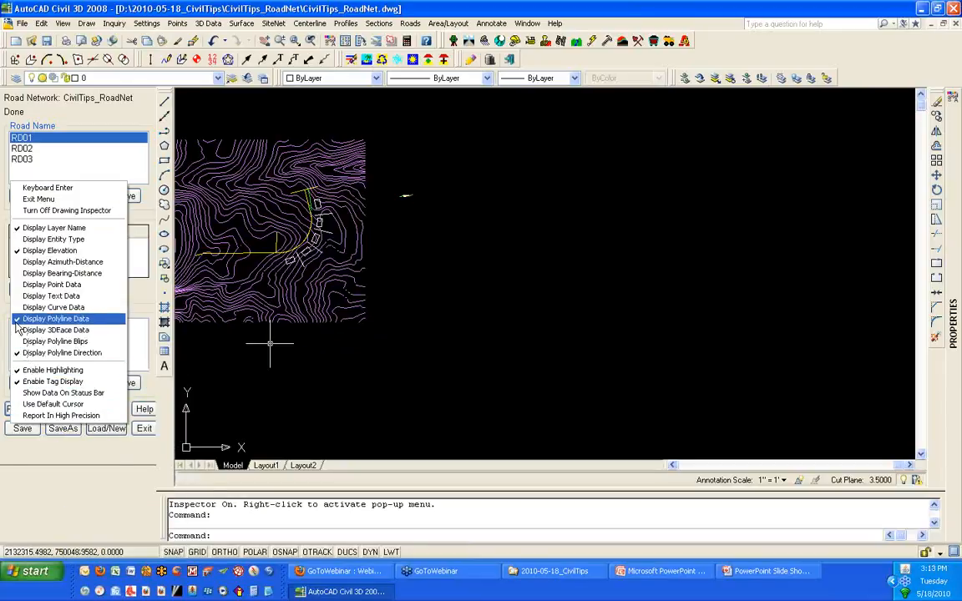
pyautogui.click(1, 234)
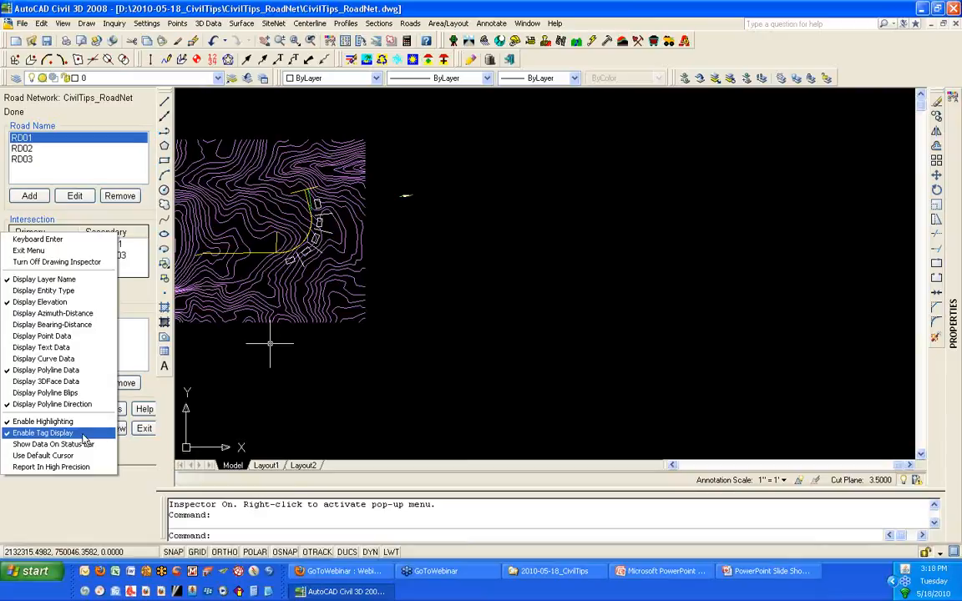
pyautogui.click(5, 373)
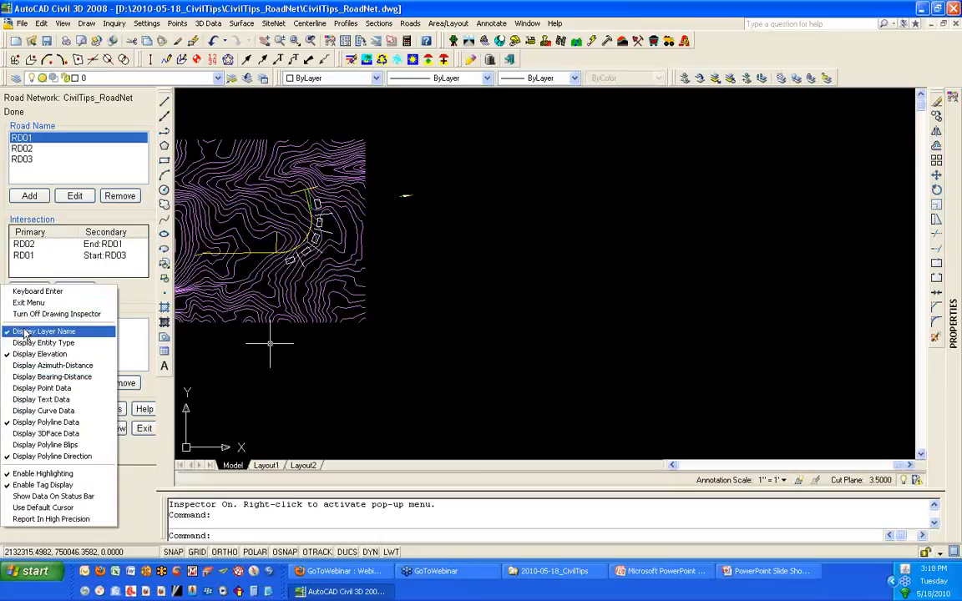
pyautogui.click(11, 421)
# - Turn off the Drawing Inspector and exit the road network
pyautogui.click(485, 382)
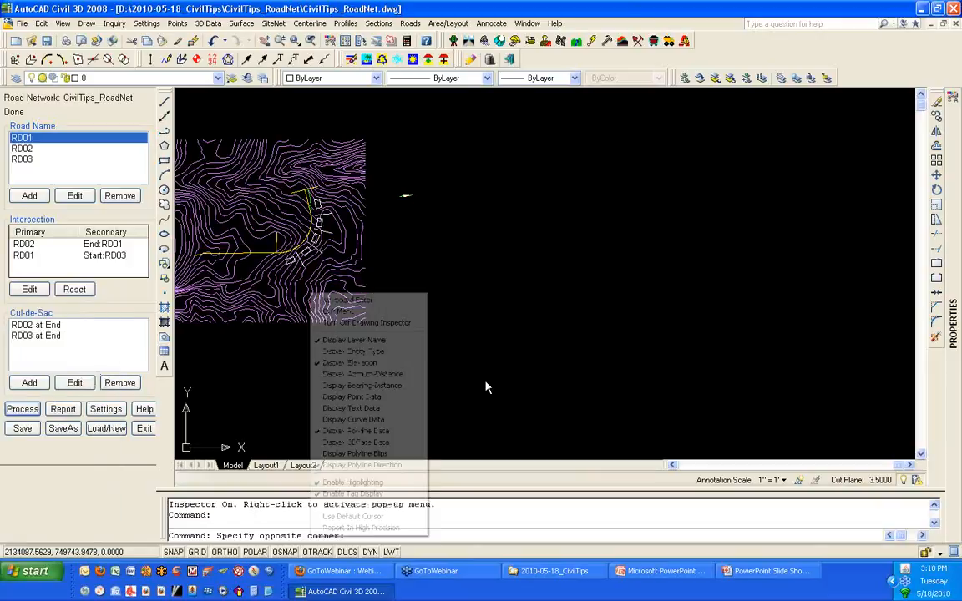
pyautogui.click(465, 348)
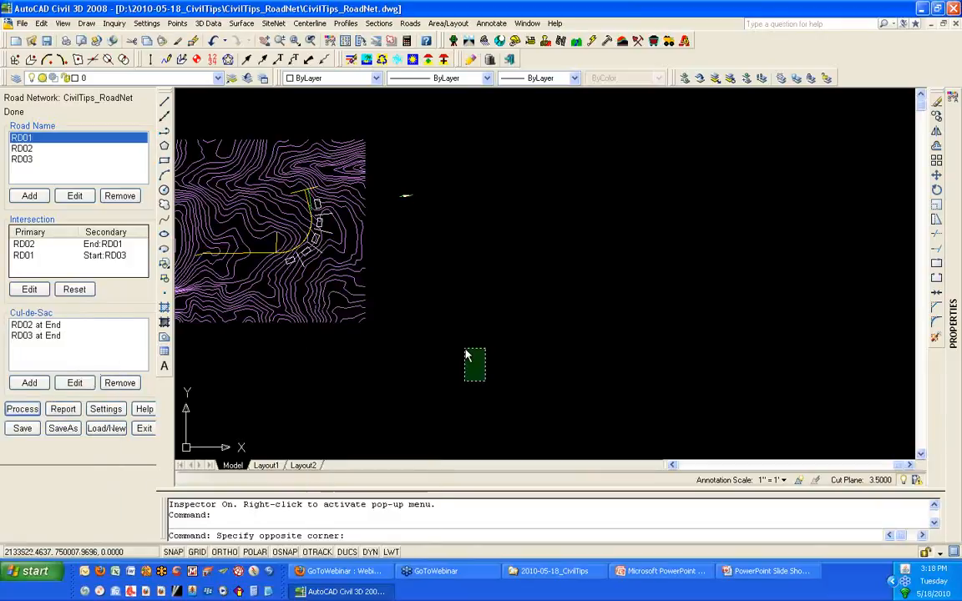
pyautogui.rightClick(465, 348)
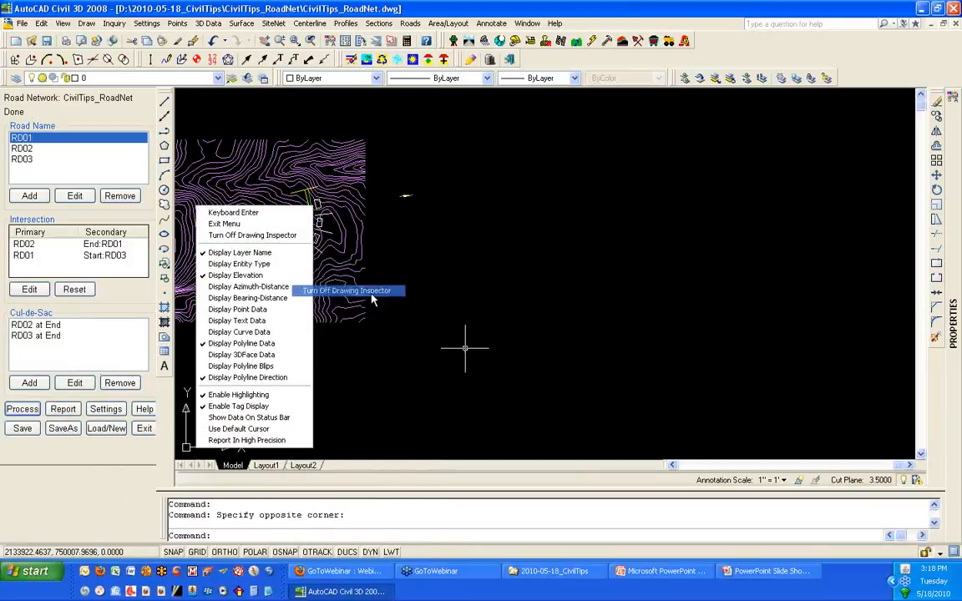
pyautogui.click(259, 209)
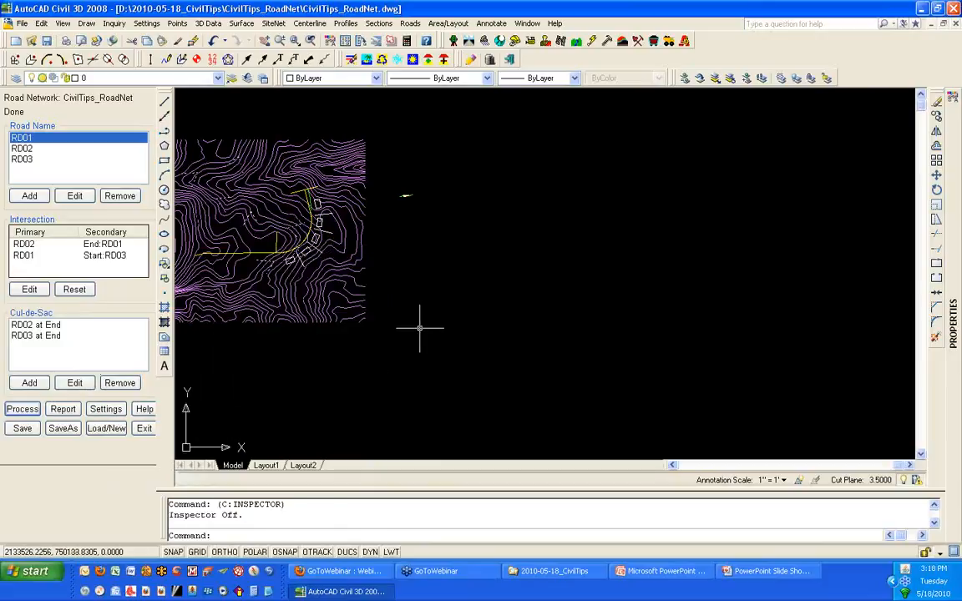
pyautogui.click(144, 428)
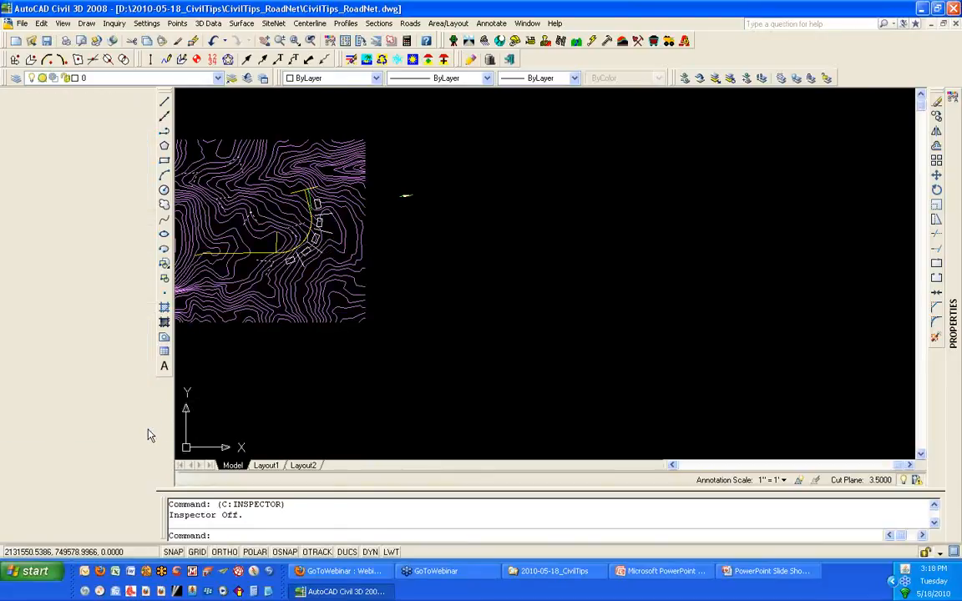
# - Try to disable the Drawing Inspector's polyline direction and polyline data display
pyautogui.rightClick(240, 377)
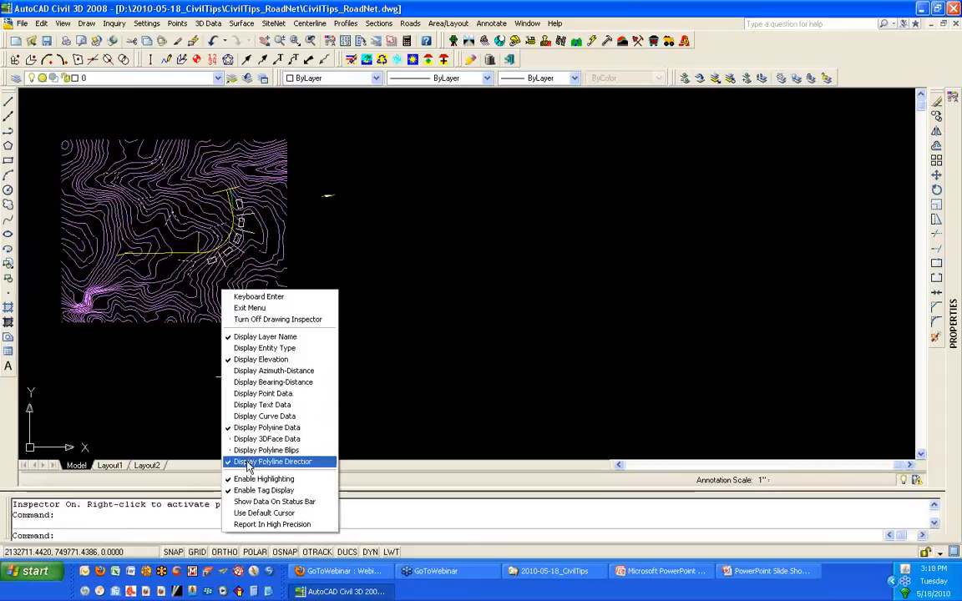
pyautogui.click(247, 461)
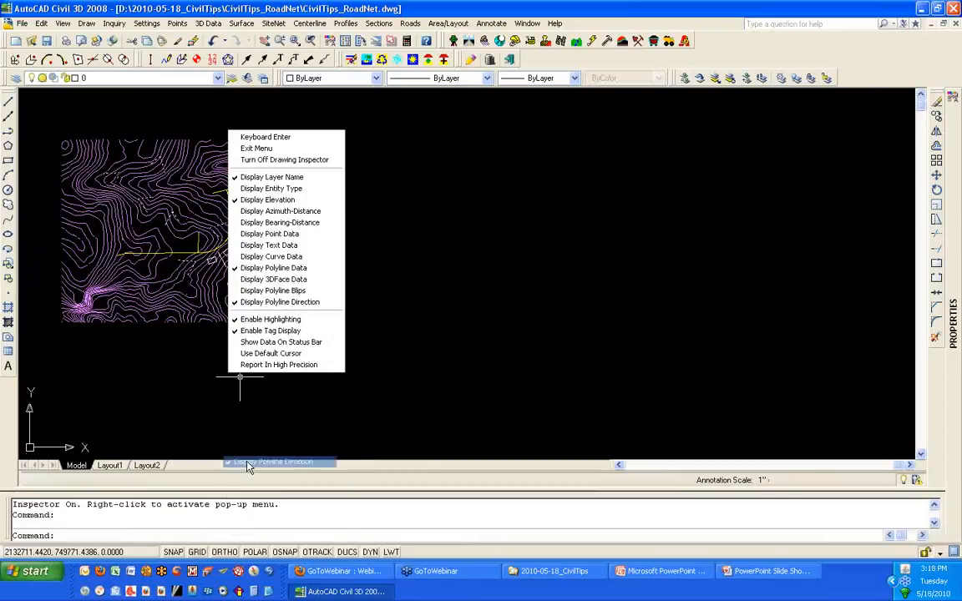
pyautogui.click(243, 271)
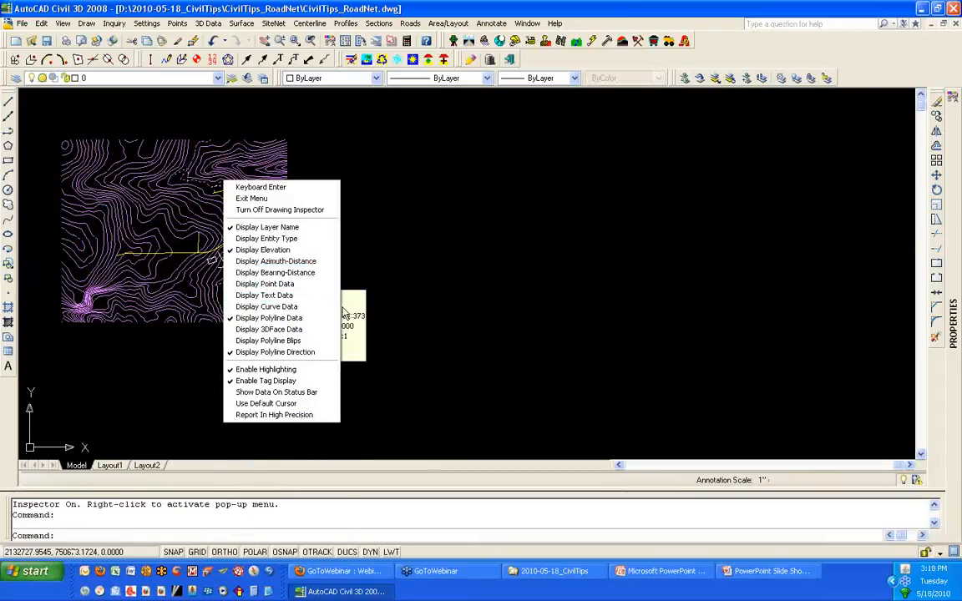
pyautogui.click(301, 320)
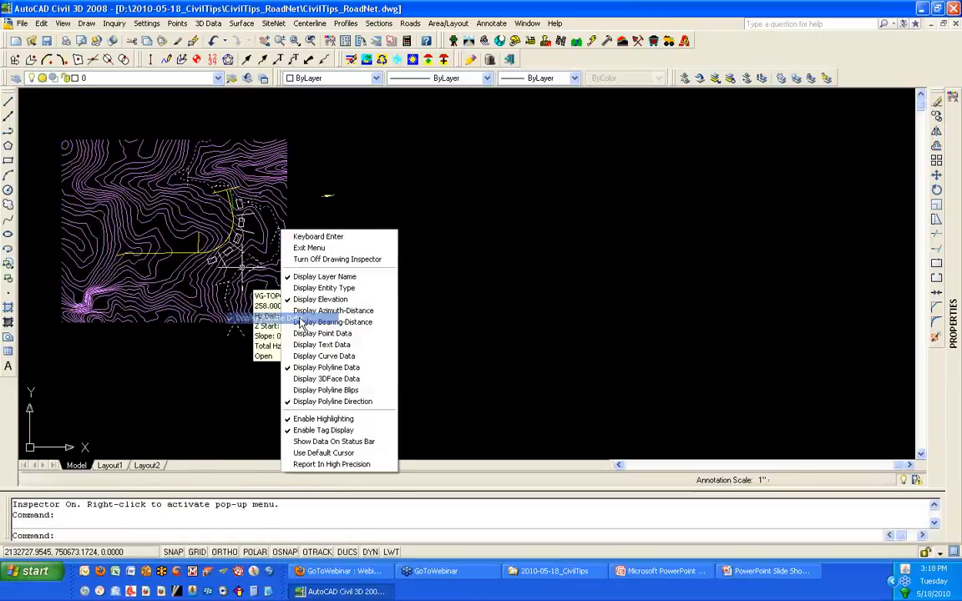
pyautogui.click(333, 311)
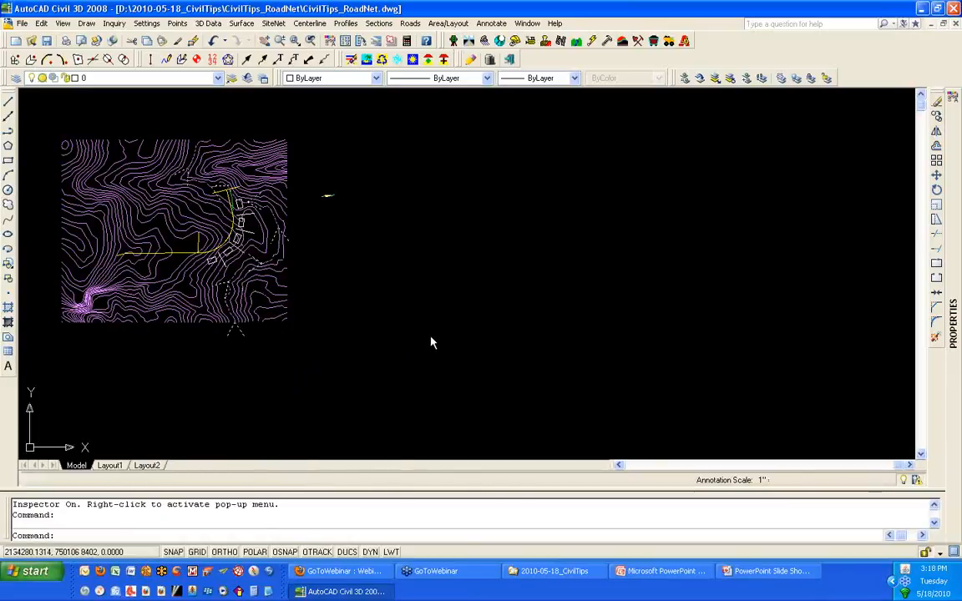
# - Cancel the stray selection window and turn off the Drawing Inspector
pyautogui.click(430, 337)
pyautogui.rightClick(406, 224)
pyautogui.click(147, 24)
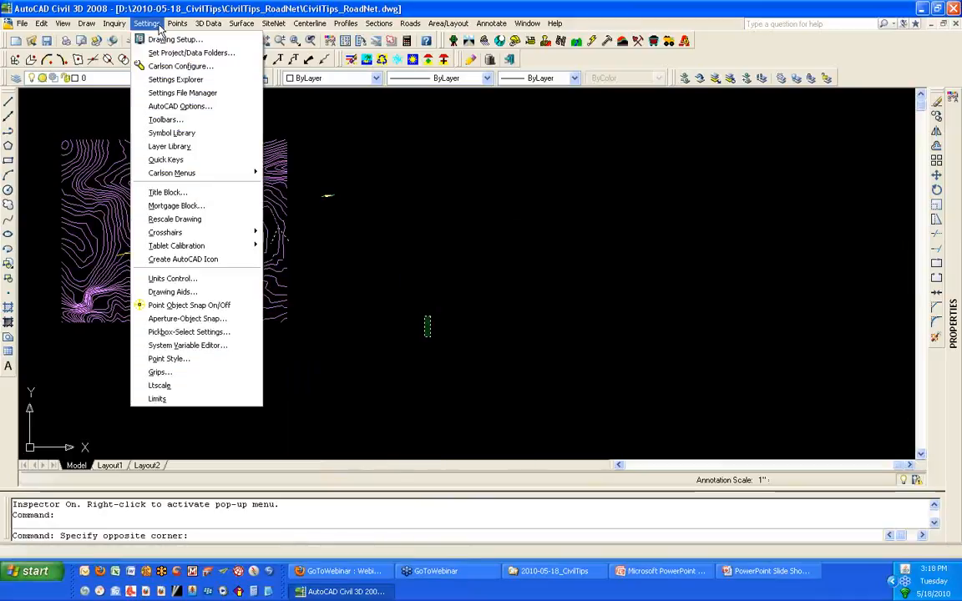
pyautogui.moveTo(114, 24)
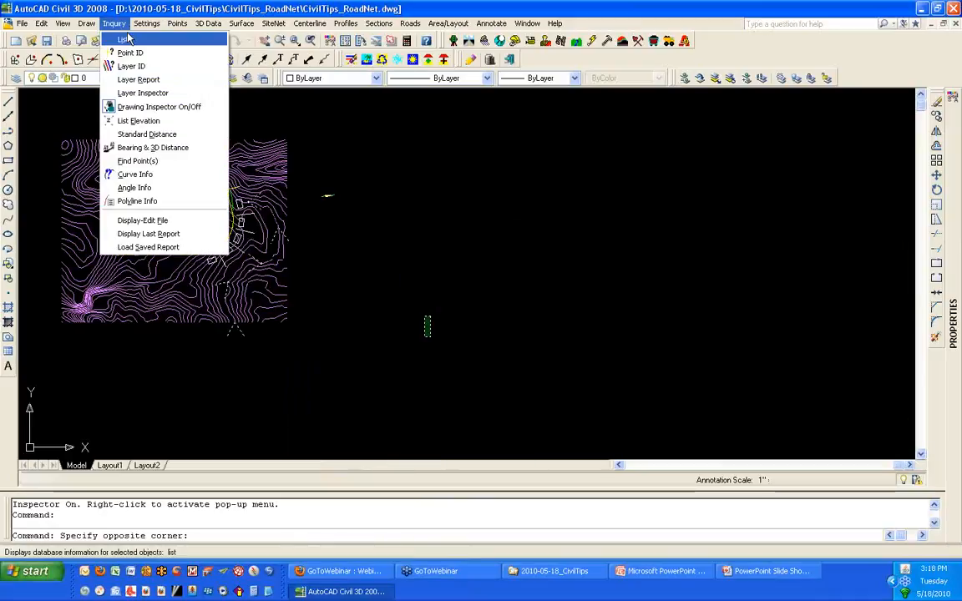
pyautogui.click(139, 109)
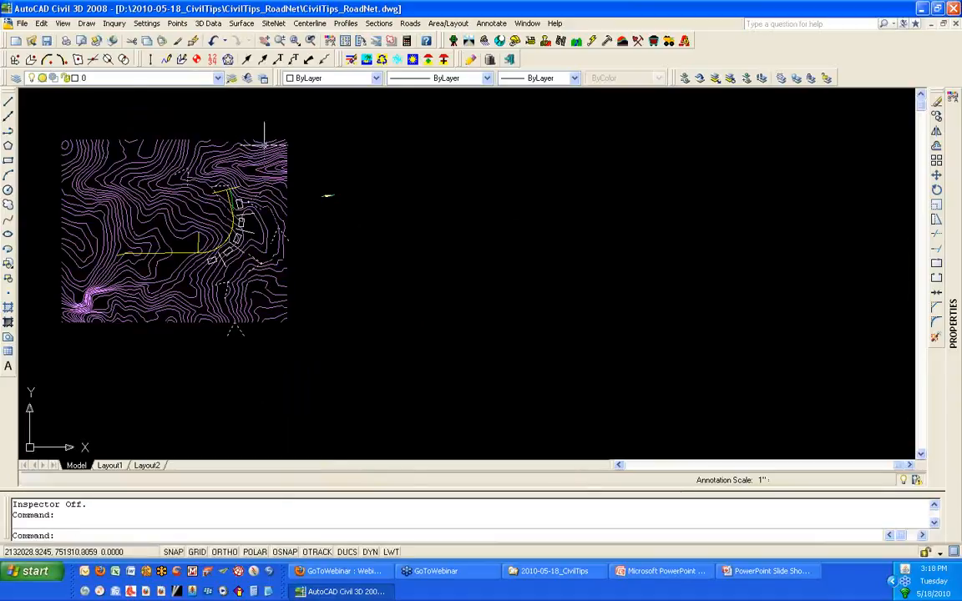
pyautogui.middleClick(376, 203)
pyautogui.middleClick(376, 203)
pyautogui.scroll(2, 376, 204)
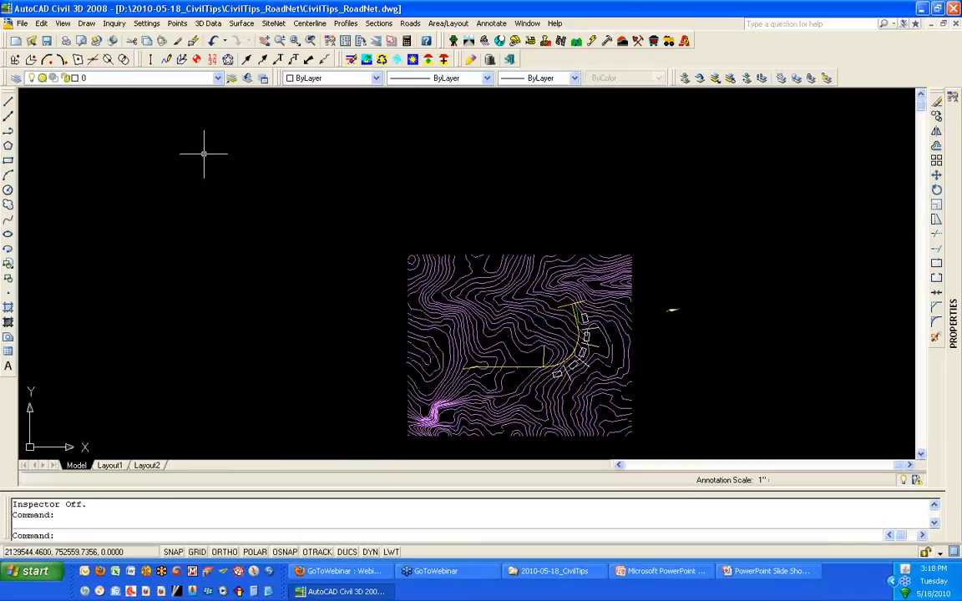
# - Toggle the Drawing Inspector on and off several times over the contours, ending with it off
pyautogui.press('Return')
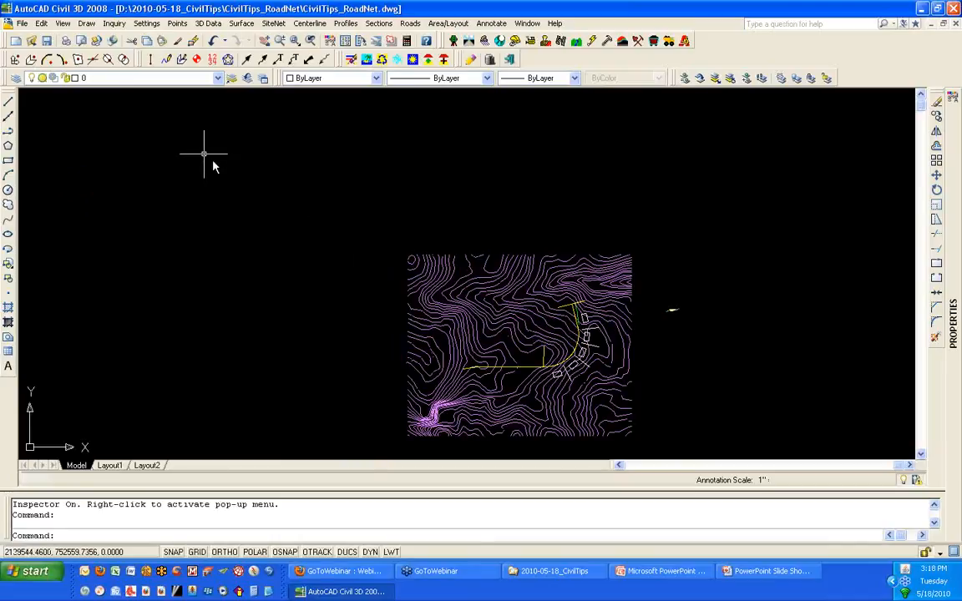
pyautogui.press('Return')
pyautogui.press('Return')
pyautogui.press('Return')
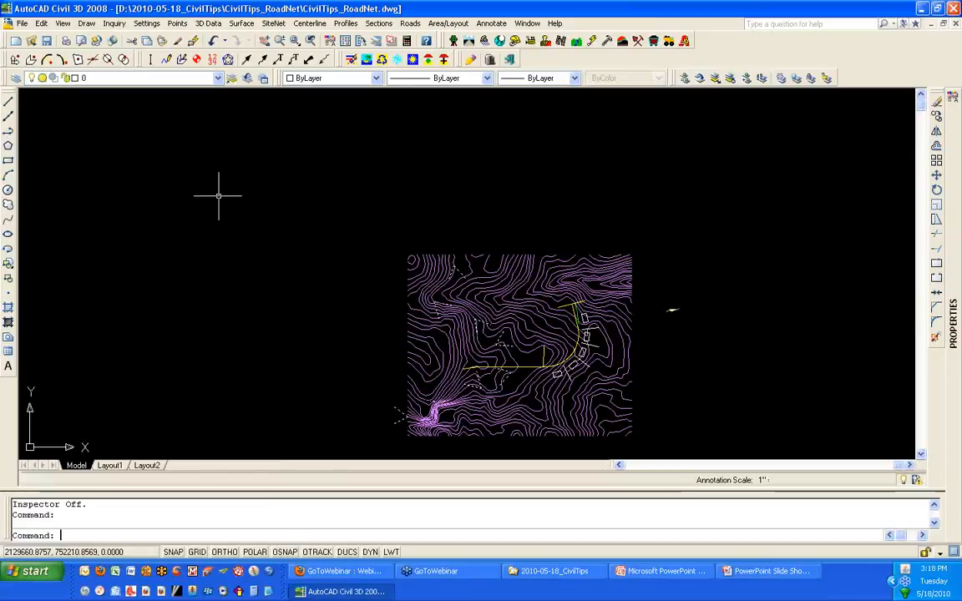
pyautogui.click(146, 24)
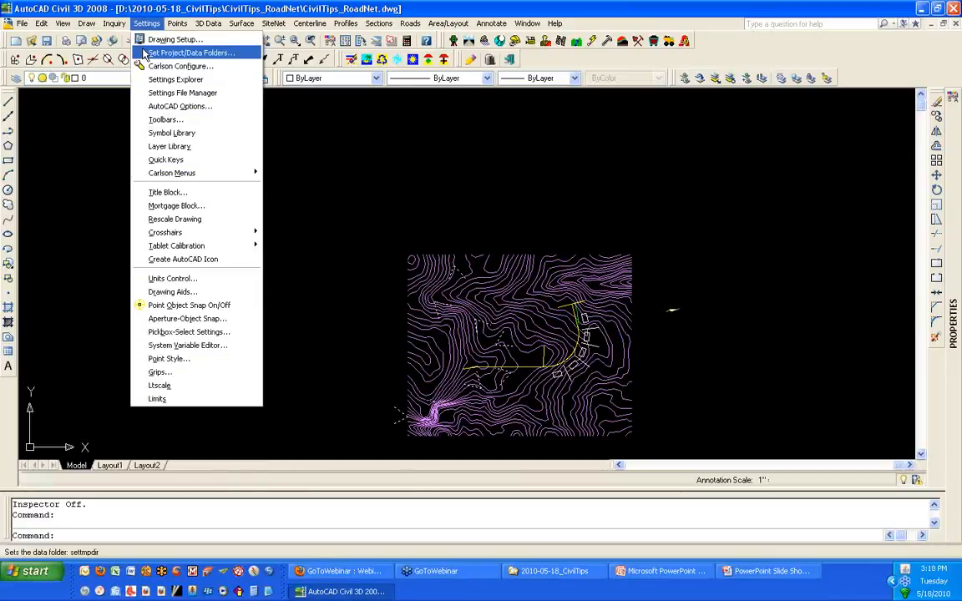
pyautogui.moveTo(114, 24)
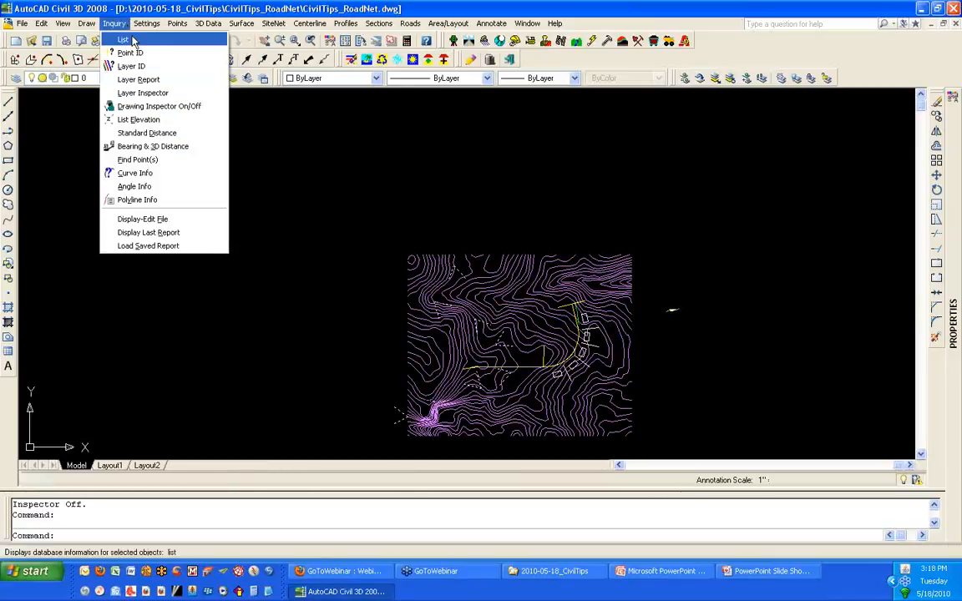
pyautogui.click(141, 106)
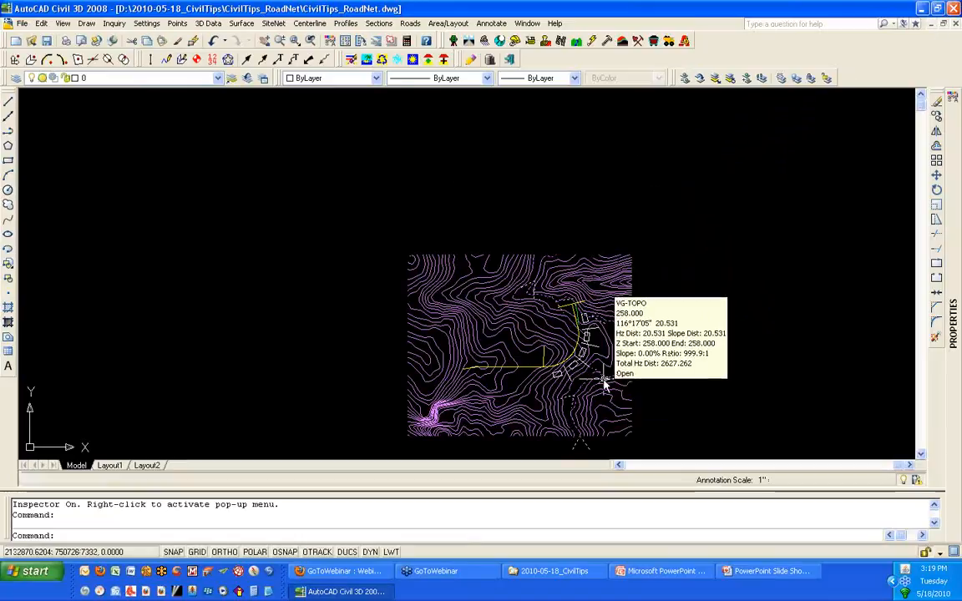
pyautogui.press('Escape')
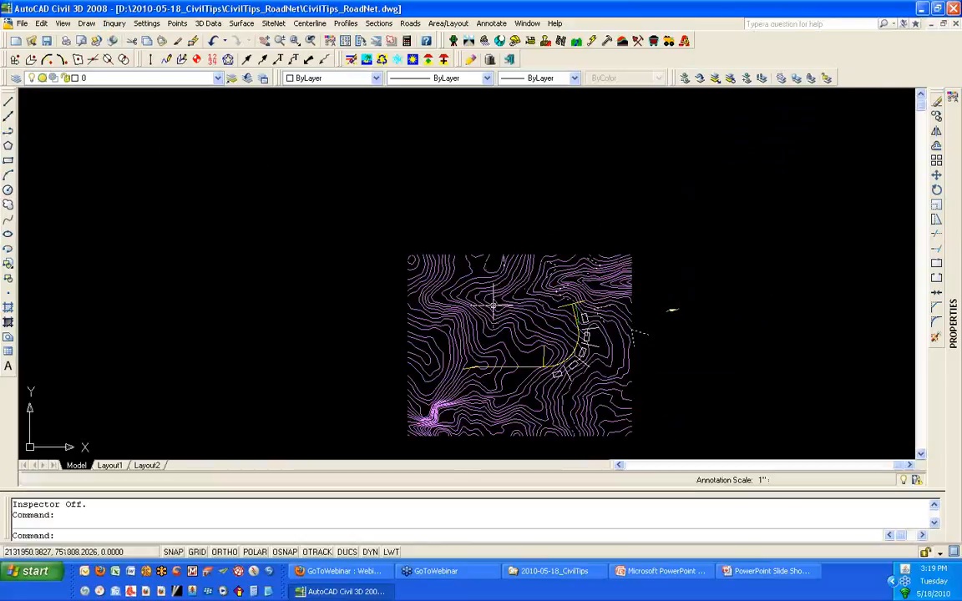
# - Try to reopen the road network from the current drawing
pyautogui.scroll(2, 613, 394)
pyautogui.scroll(2, 614, 393)
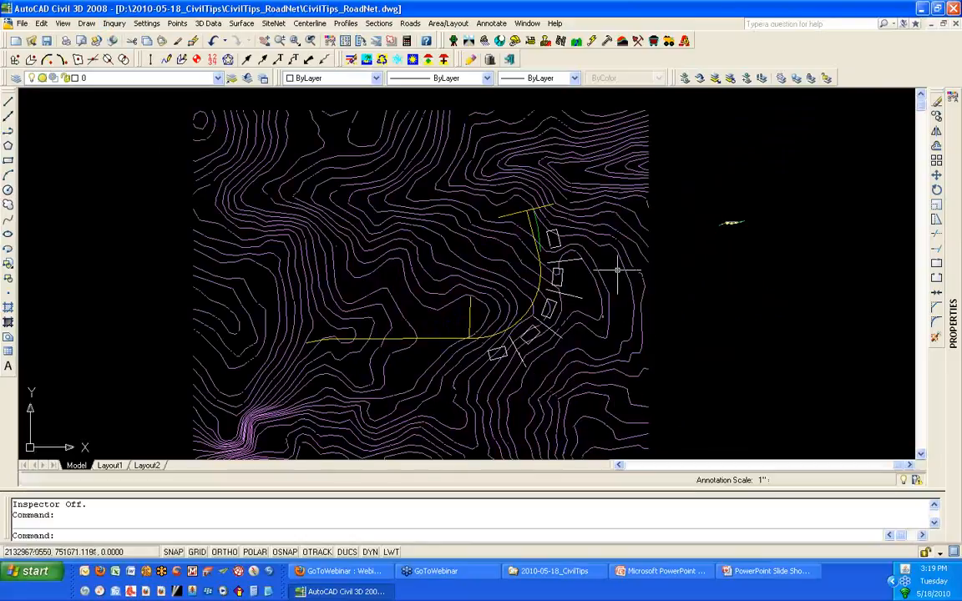
pyautogui.click(409, 22)
pyautogui.click(438, 206)
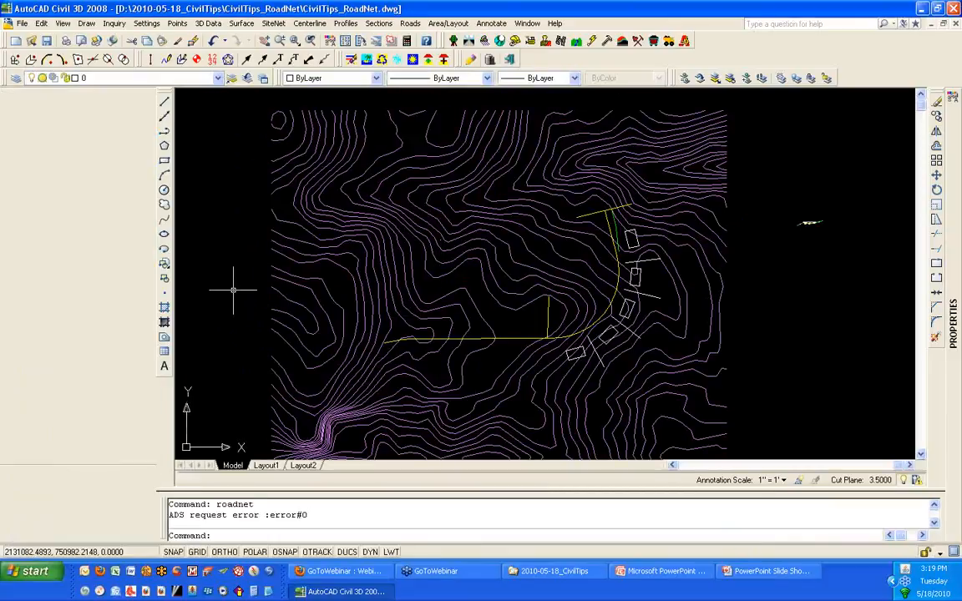
# - Save the CivilTips_RoadNet drawing and close the CAD program
pyautogui.click(955, 9)
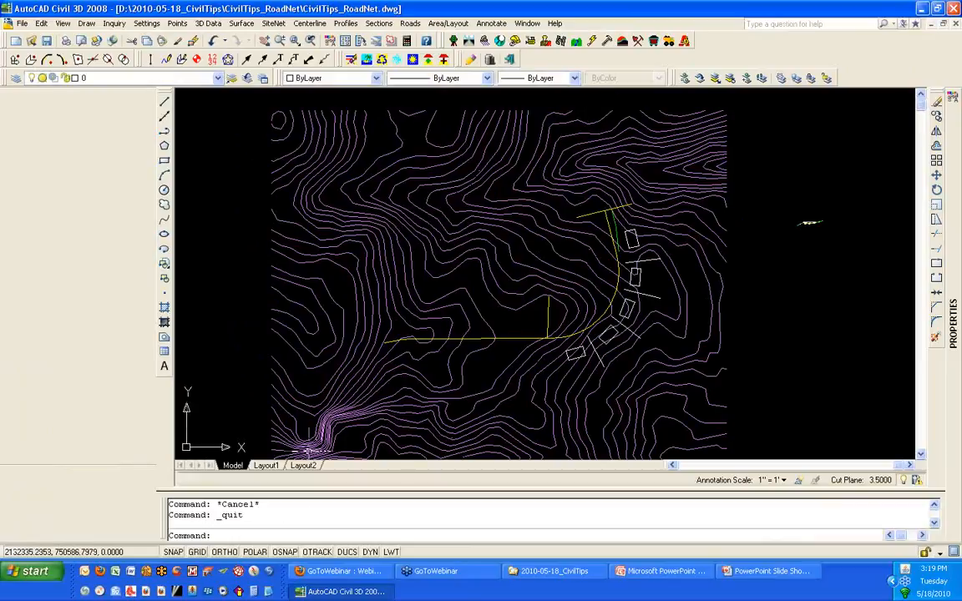
pyautogui.click(47, 41)
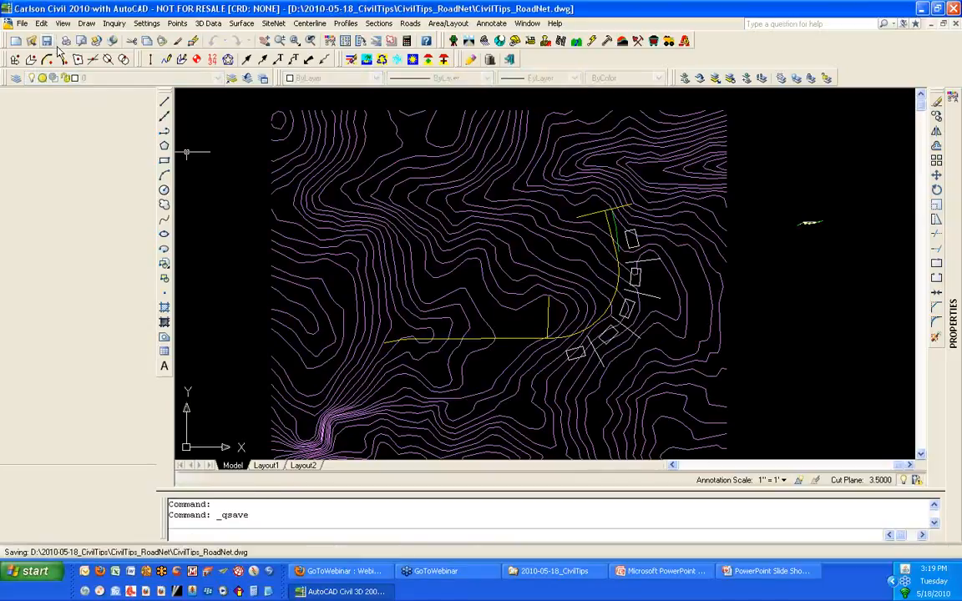
pyautogui.click(953, 9)
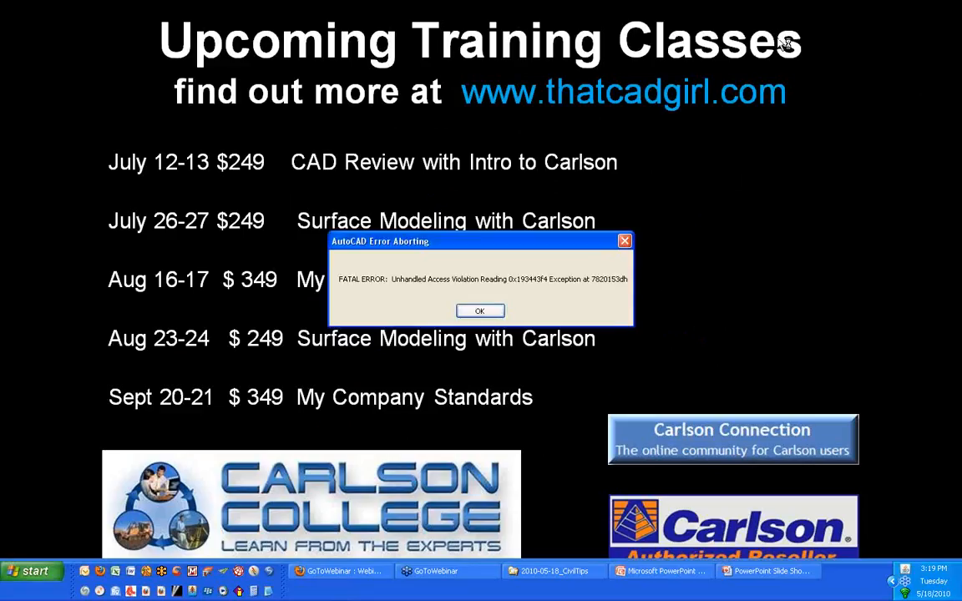
# - Dismiss the fatal error message and close the error report without sending it
pyautogui.press('super')
pyautogui.click(481, 312)
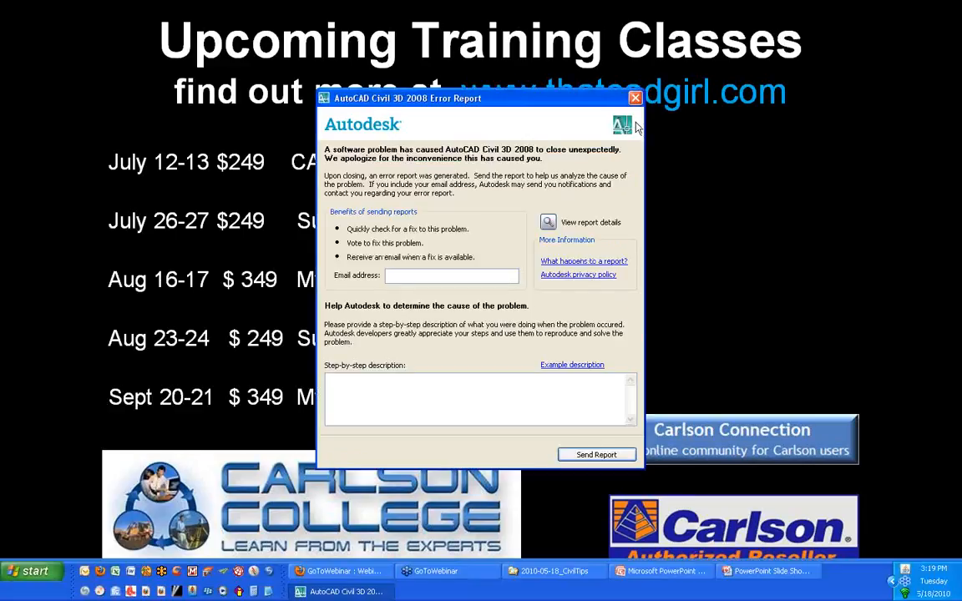
pyautogui.click(635, 98)
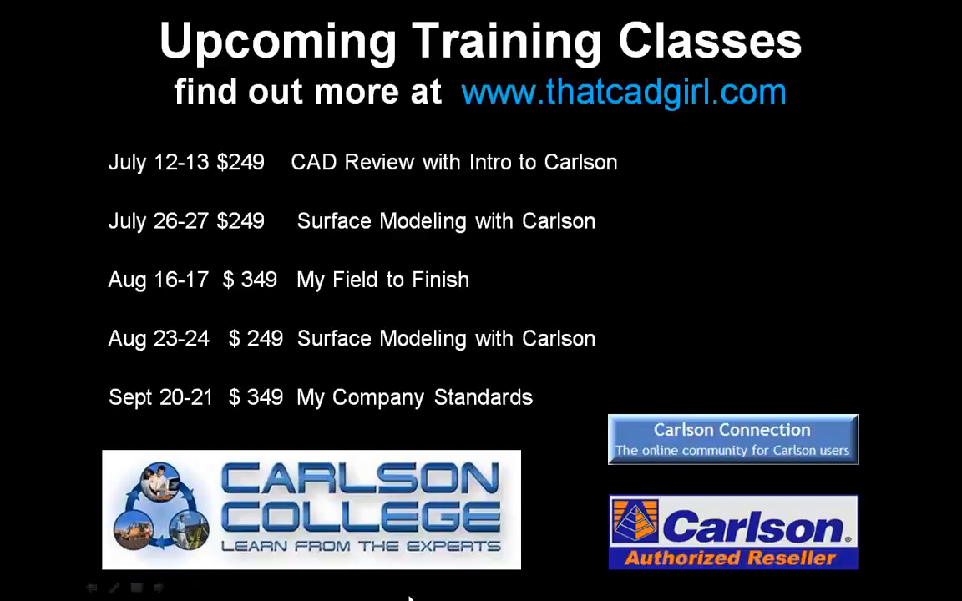
# - Relaunch Carlson Civil 2010, skip the Startup Wizard and open CivilTips_RoadNet.dwg from the CivilTips_RoadNet folder
pyautogui.press('super')
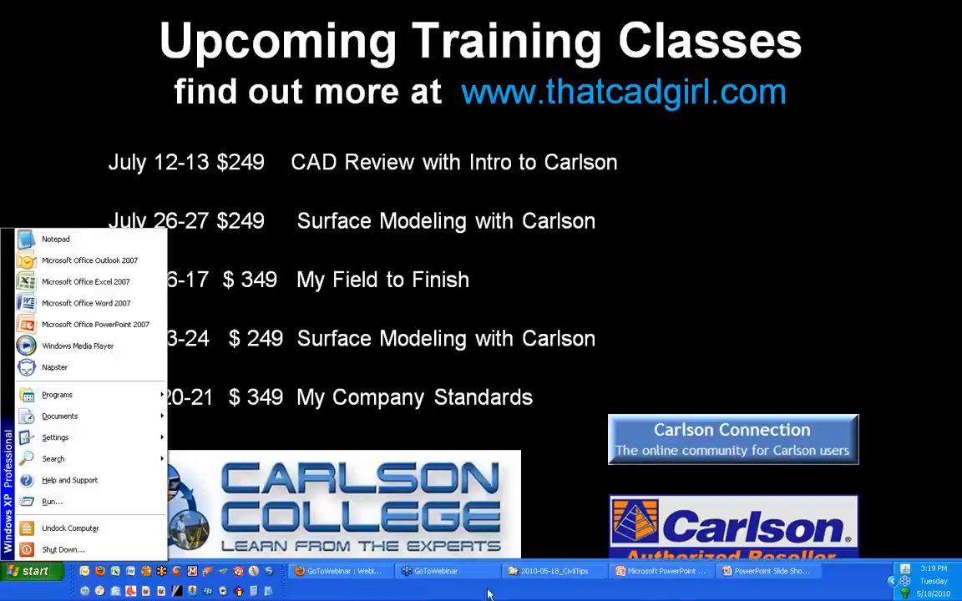
pyautogui.click(693, 590)
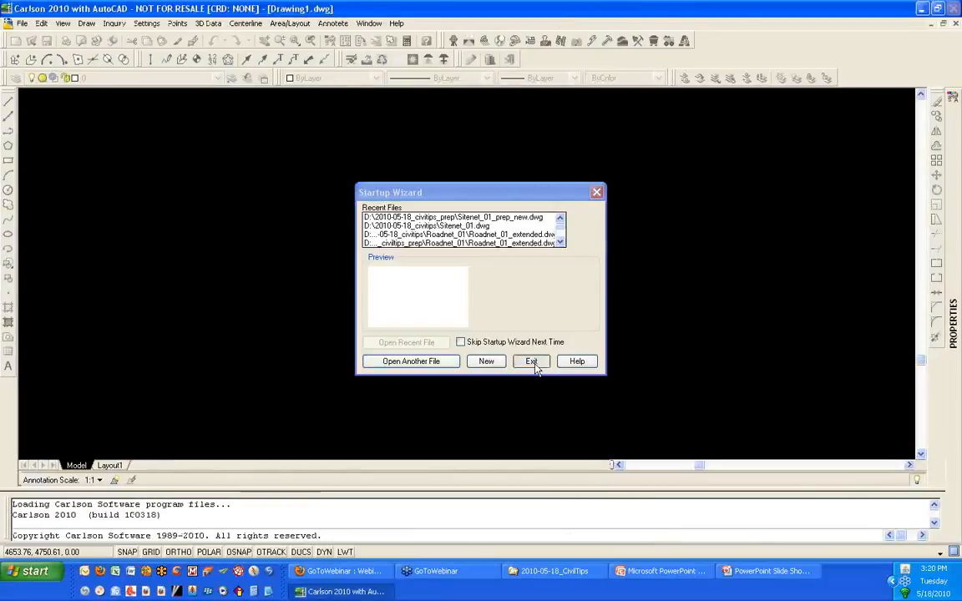
pyautogui.click(532, 362)
pyautogui.click(31, 41)
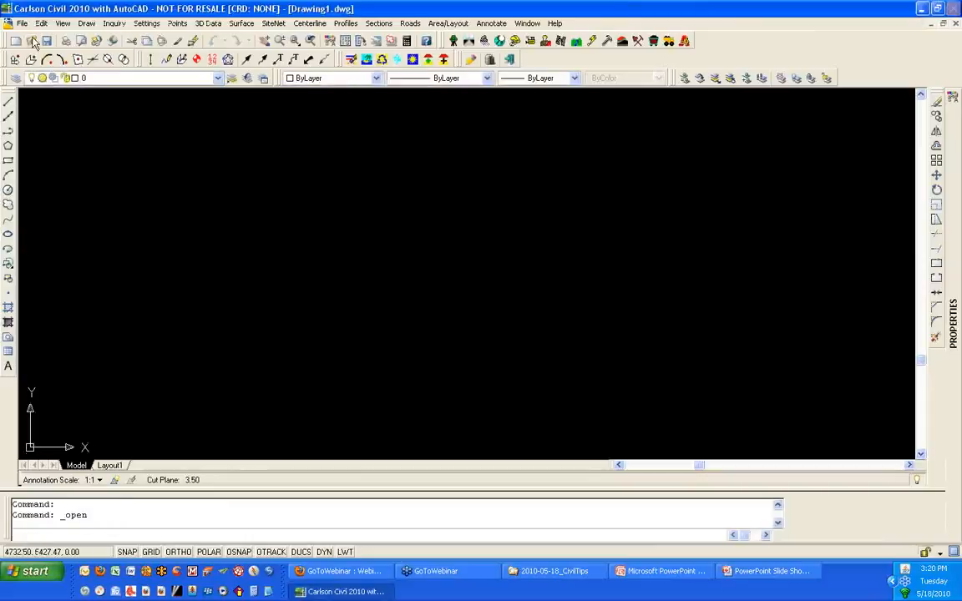
pyautogui.click(107, 200)
pyautogui.doubleClick(189, 199)
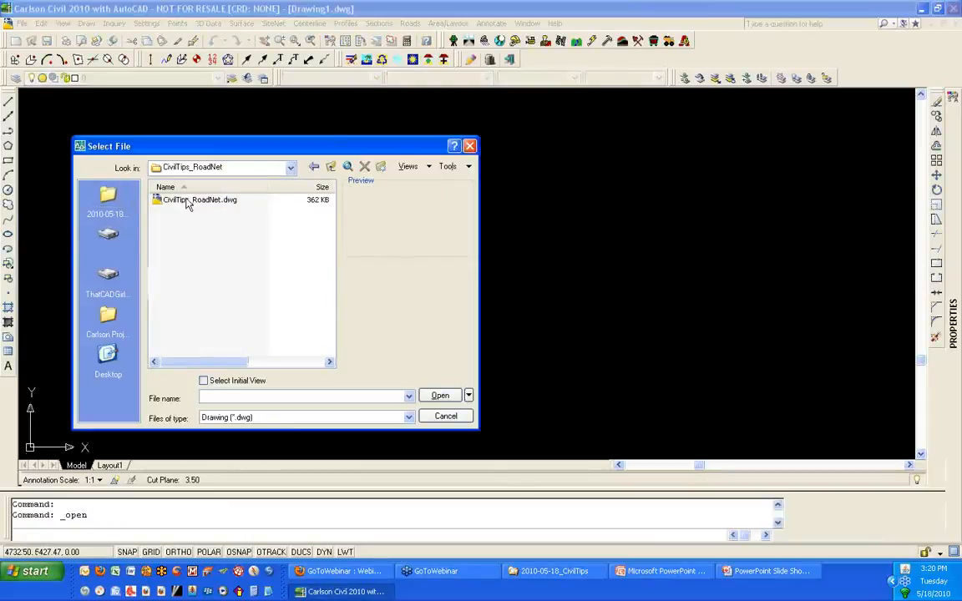
pyautogui.click(189, 199)
pyautogui.click(442, 397)
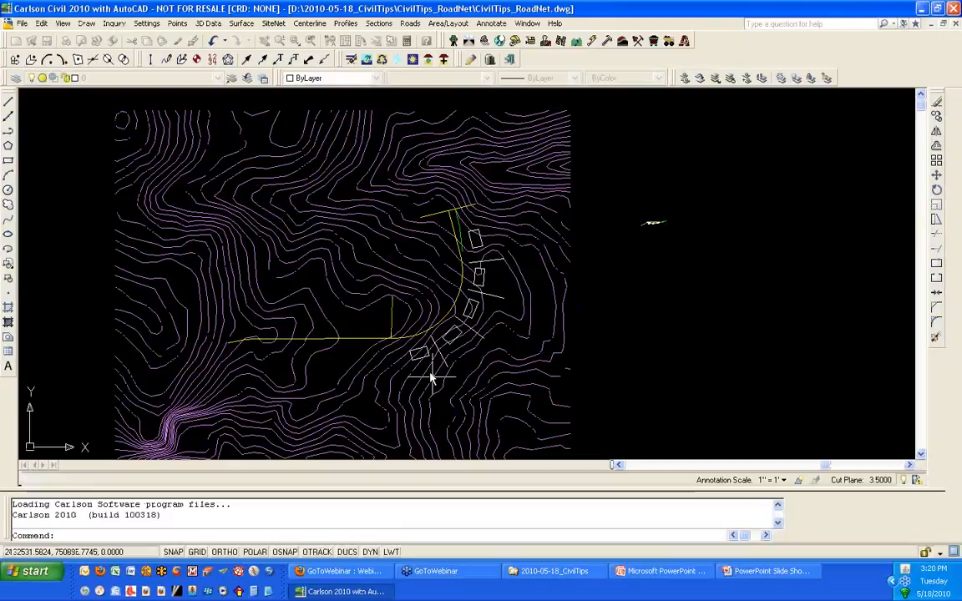
# - Start the road network command and load the CivilTips_RoadNet road network
pyautogui.click(406, 23)
pyautogui.click(438, 140)
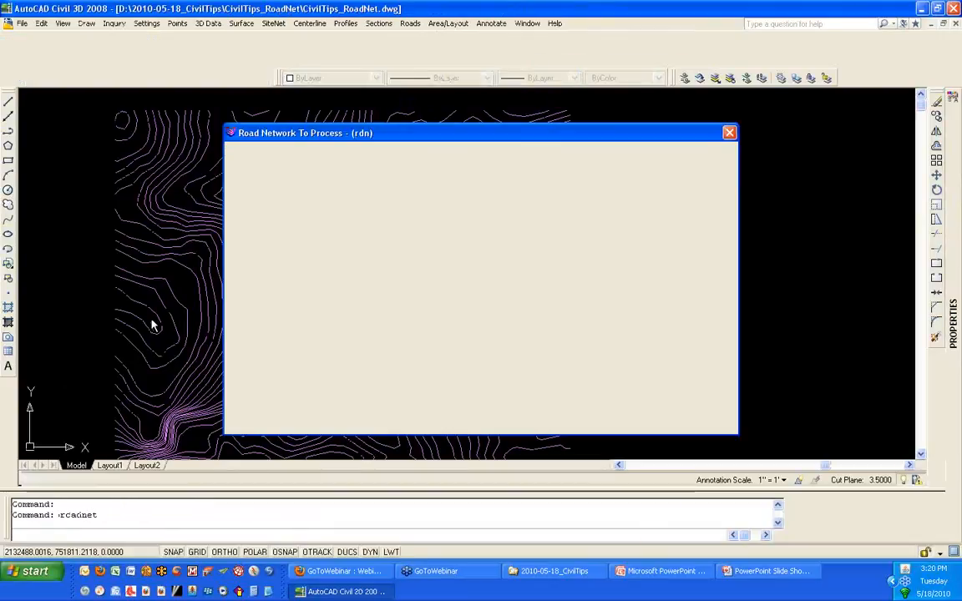
pyautogui.click(255, 424)
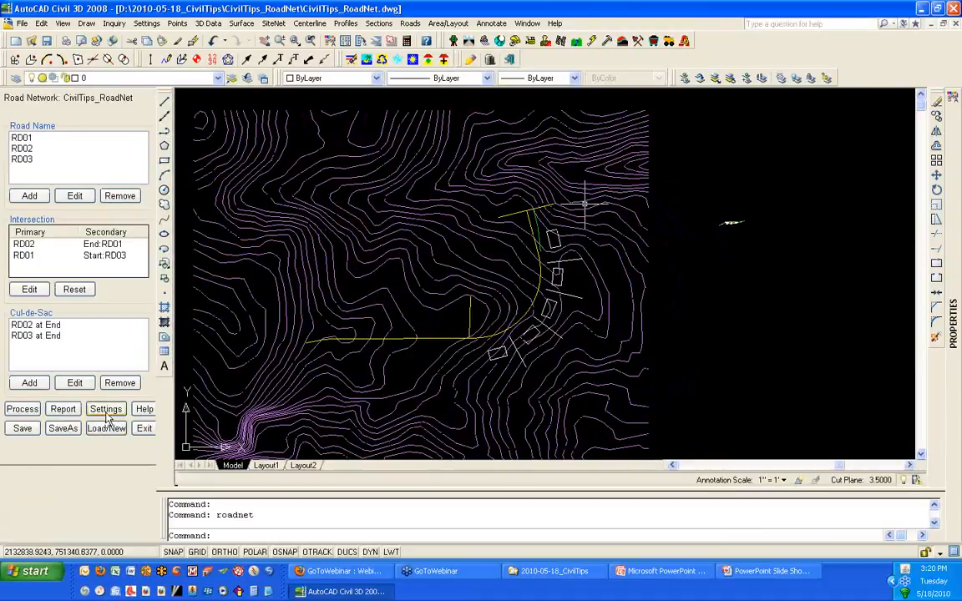
# - Enable Elevate Pads in the road network output settings and set its reference template ID to SH
pyautogui.click(106, 409)
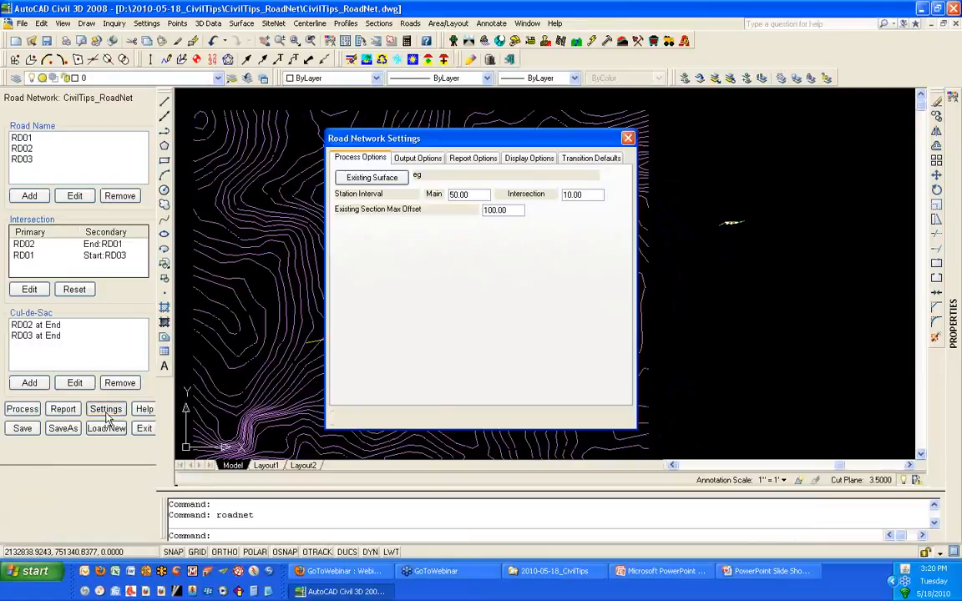
pyautogui.click(417, 159)
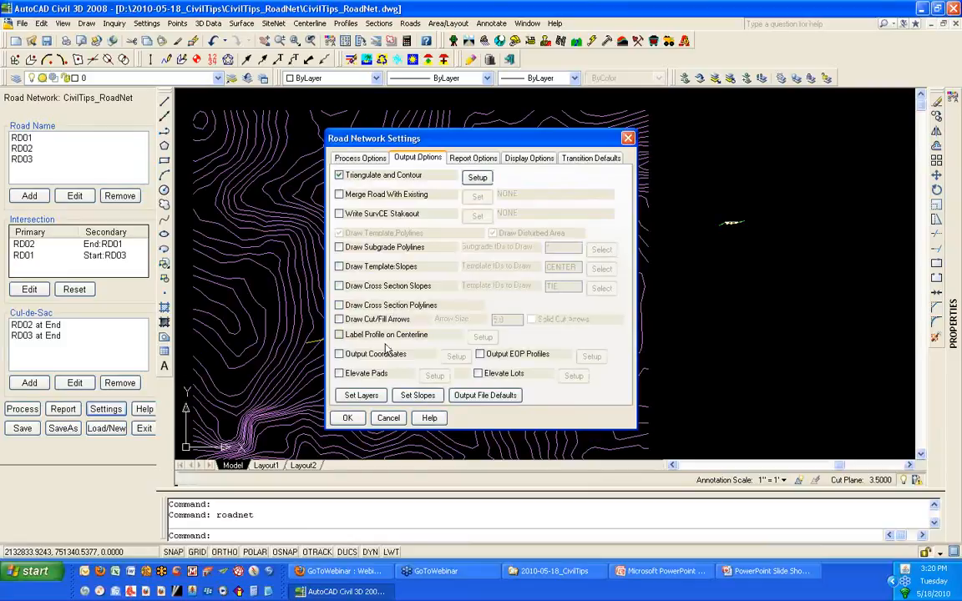
pyautogui.click(372, 378)
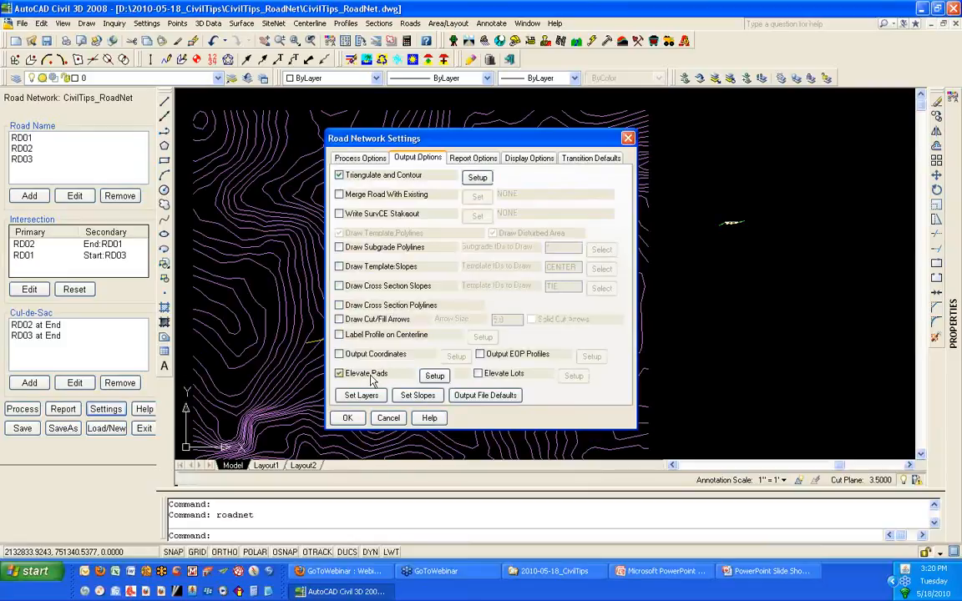
pyautogui.click(434, 377)
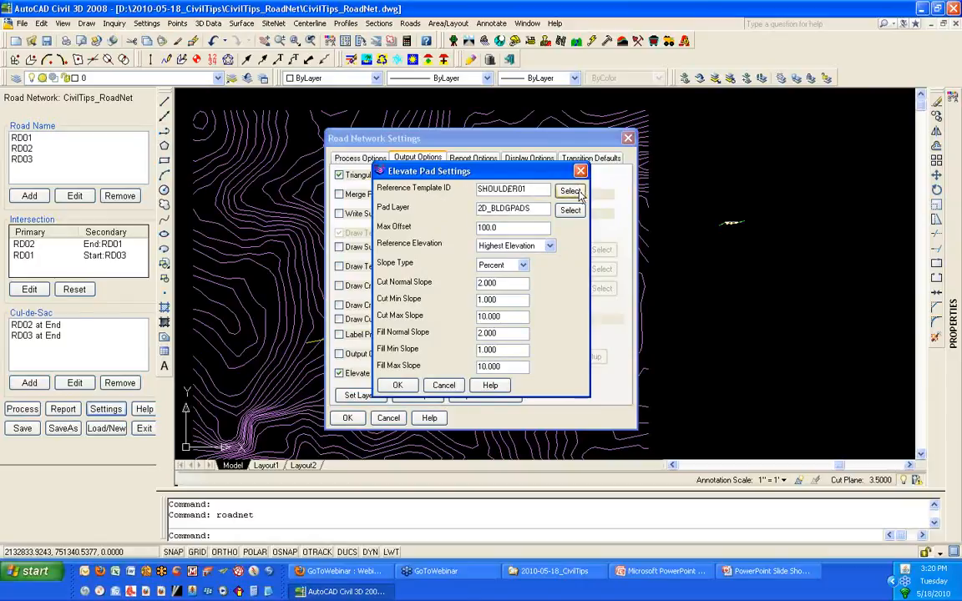
pyautogui.click(570, 191)
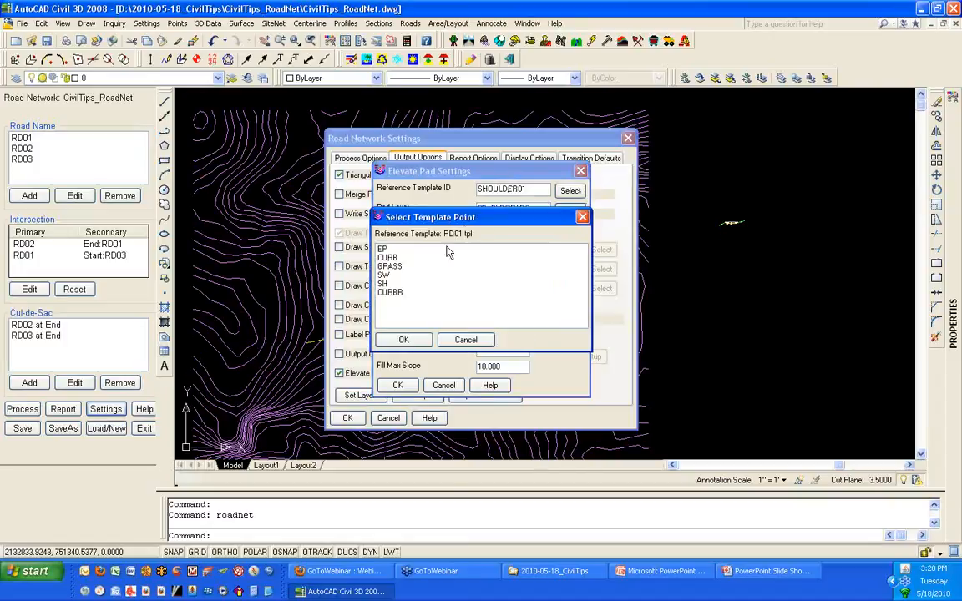
pyautogui.click(408, 284)
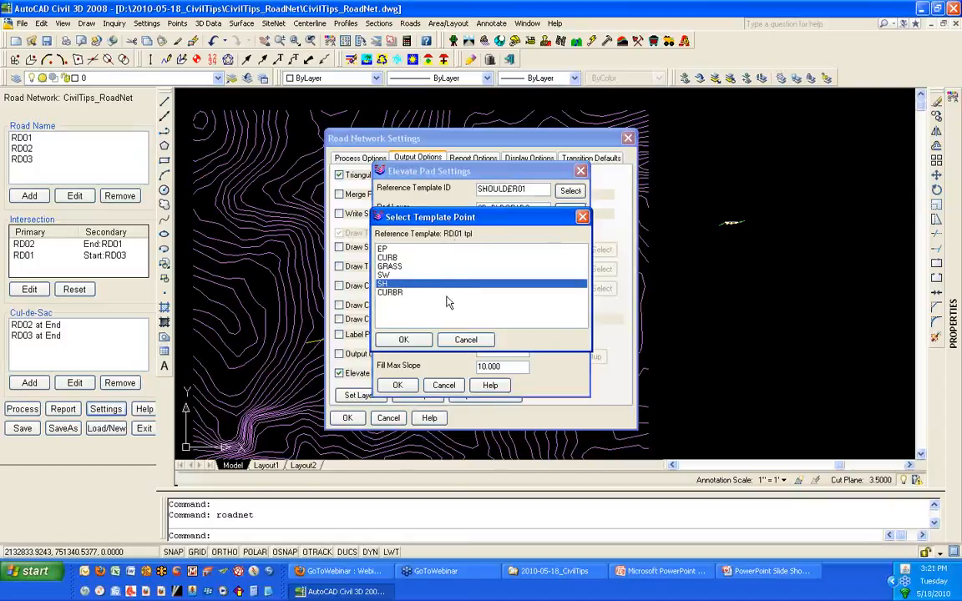
pyautogui.click(403, 340)
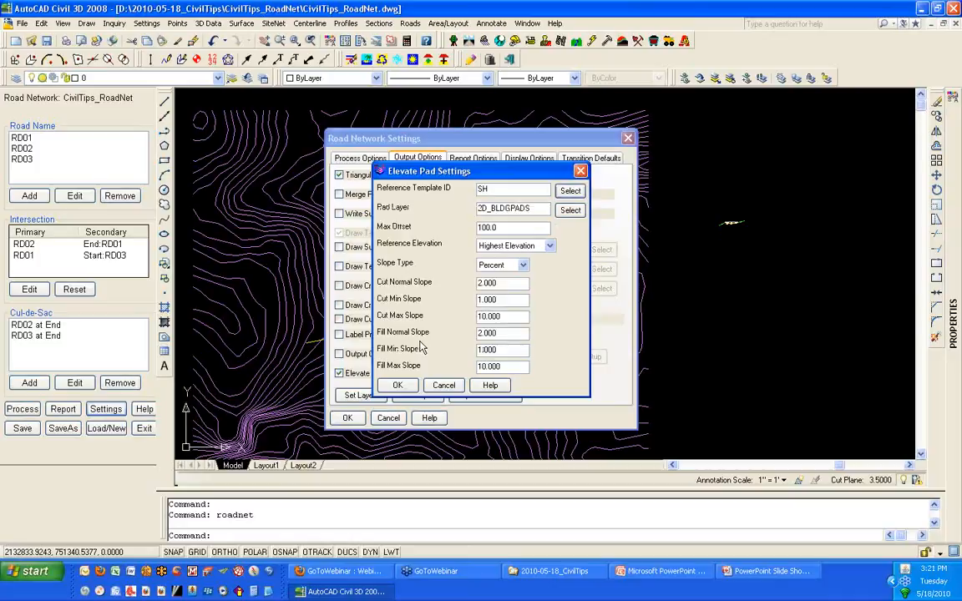
# - Choose 2D_BLDGPADS as the pad layer and keep Highest Elevation as the pads' reference elevation
pyautogui.click(571, 210)
pyautogui.click(409, 233)
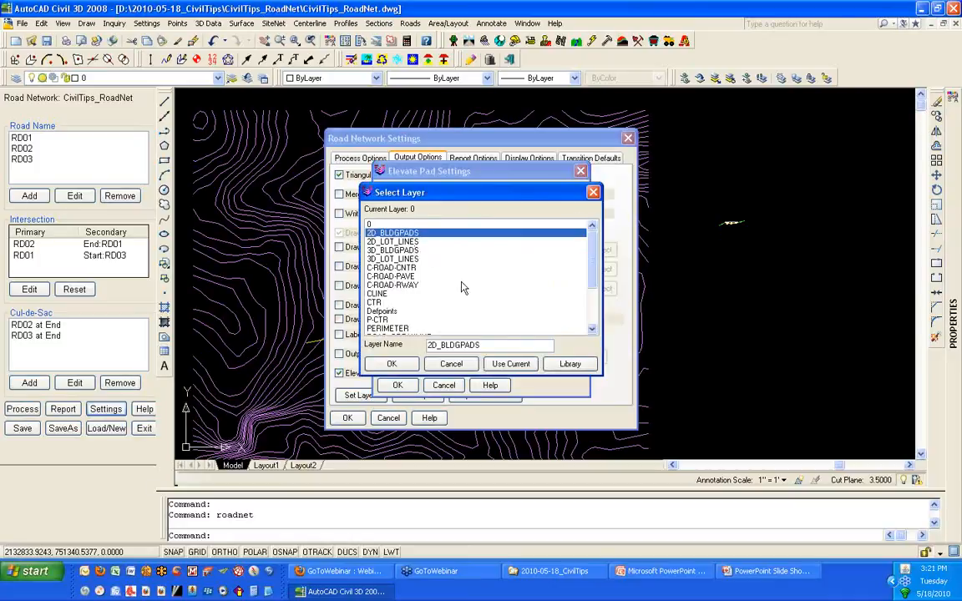
pyautogui.click(392, 364)
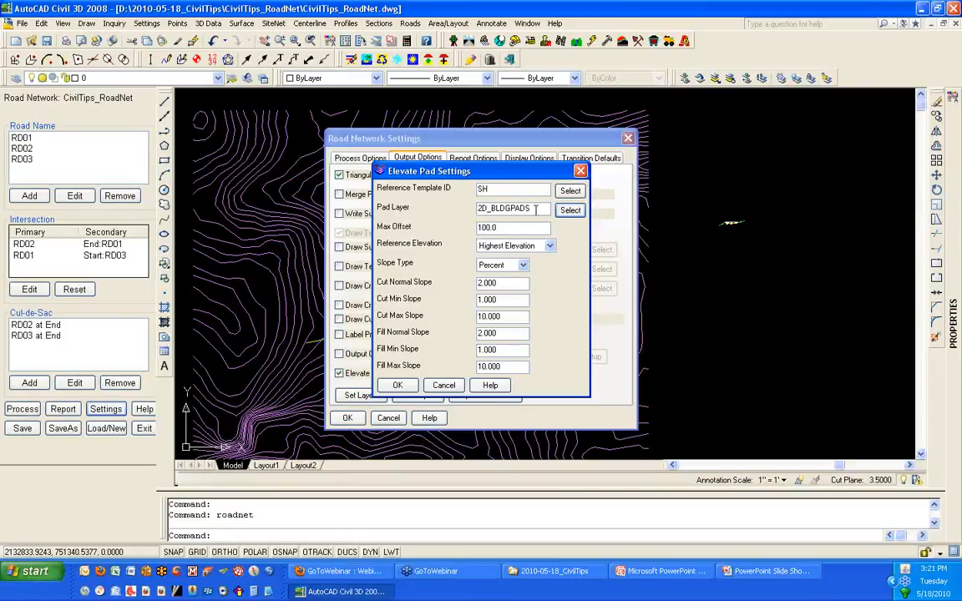
pyautogui.click(550, 246)
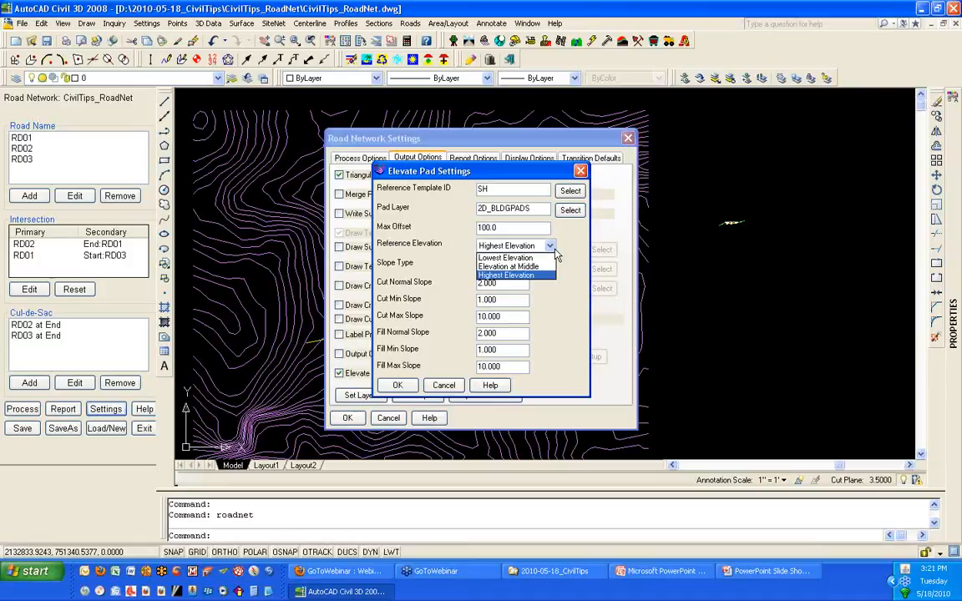
pyautogui.click(554, 253)
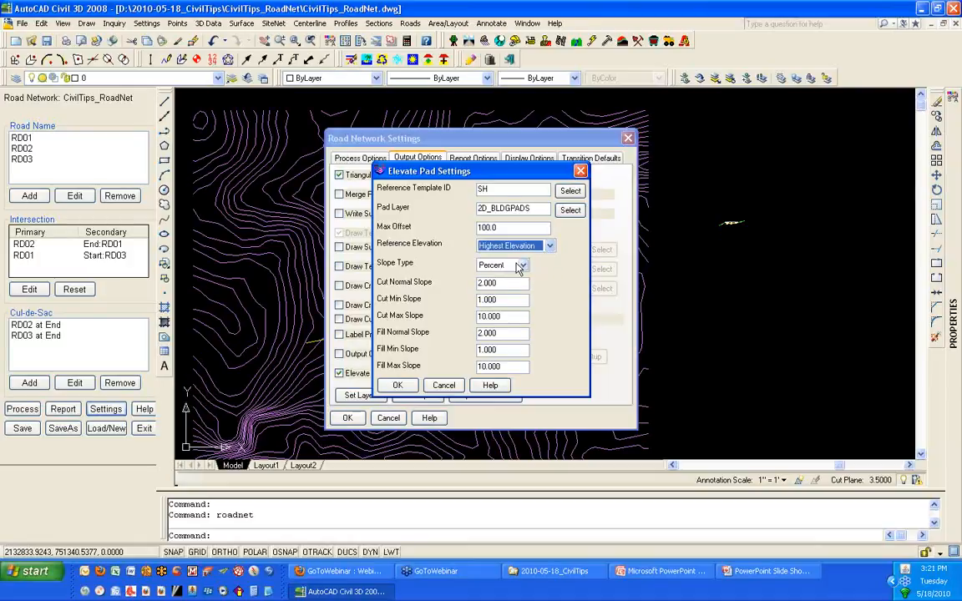
# - Set the pad slope type to Vertical with cut and fill minimum and maximum Delta Z of 2, and accept the road network settings
pyautogui.click(522, 265)
pyautogui.click(491, 295)
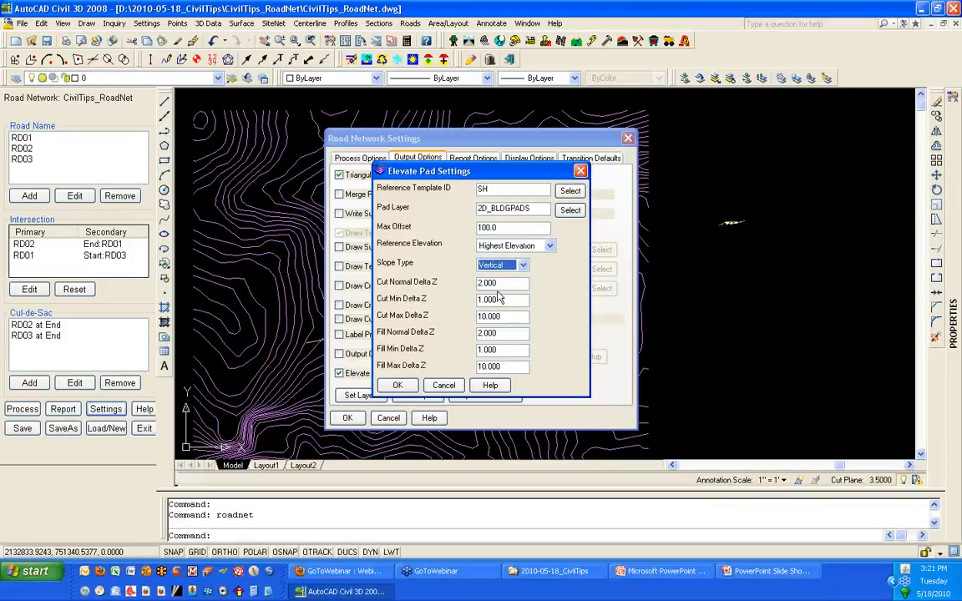
pyautogui.press('Tab')
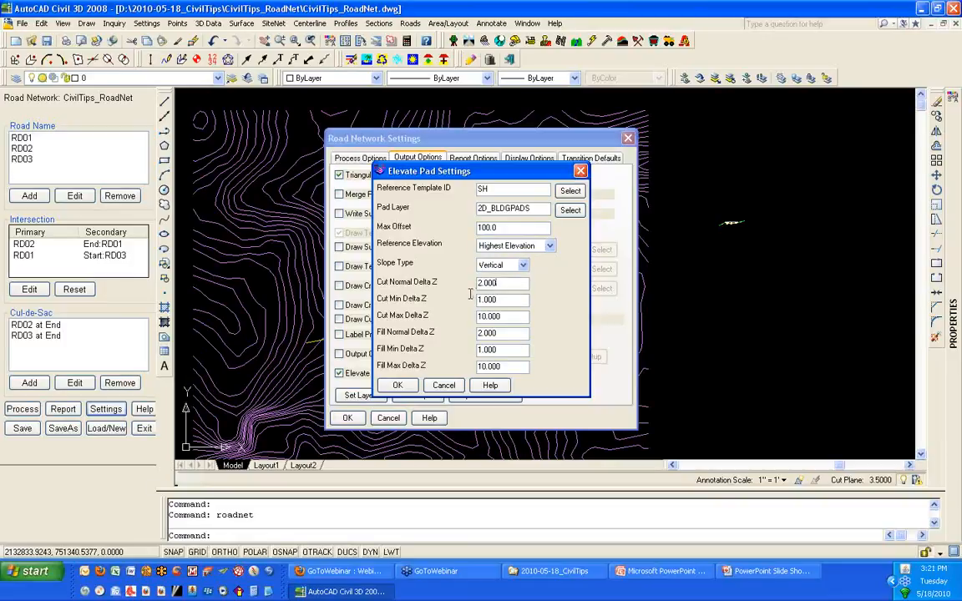
pyautogui.press('Tab')
pyautogui.write('2')
pyautogui.press('Tab')
pyautogui.write('22')
pyautogui.press('Tab')
pyautogui.write('2')
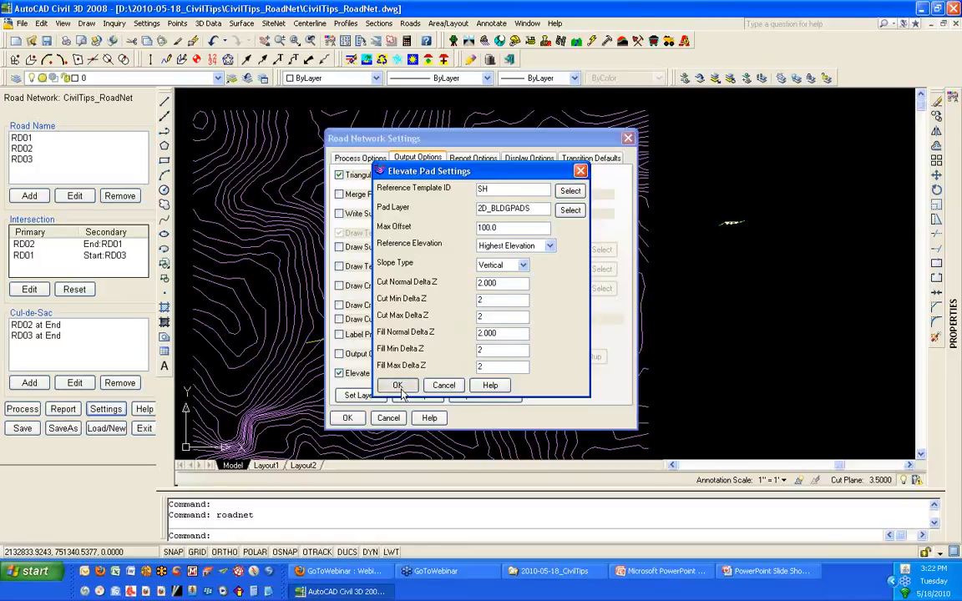
pyautogui.click(398, 387)
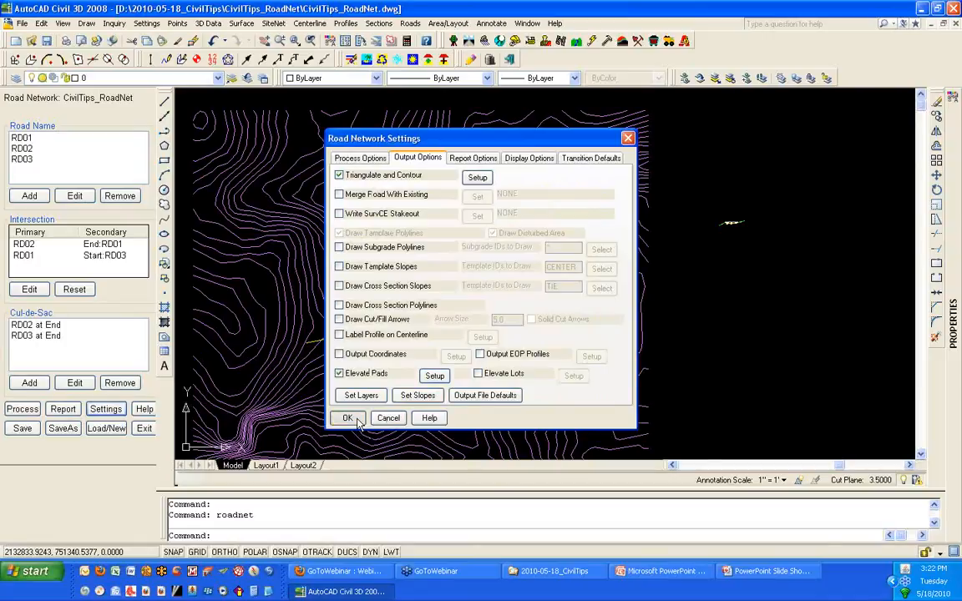
pyautogui.click(356, 419)
# - Save the road network and process it to build the roads and elevate the pads
pyautogui.click(23, 428)
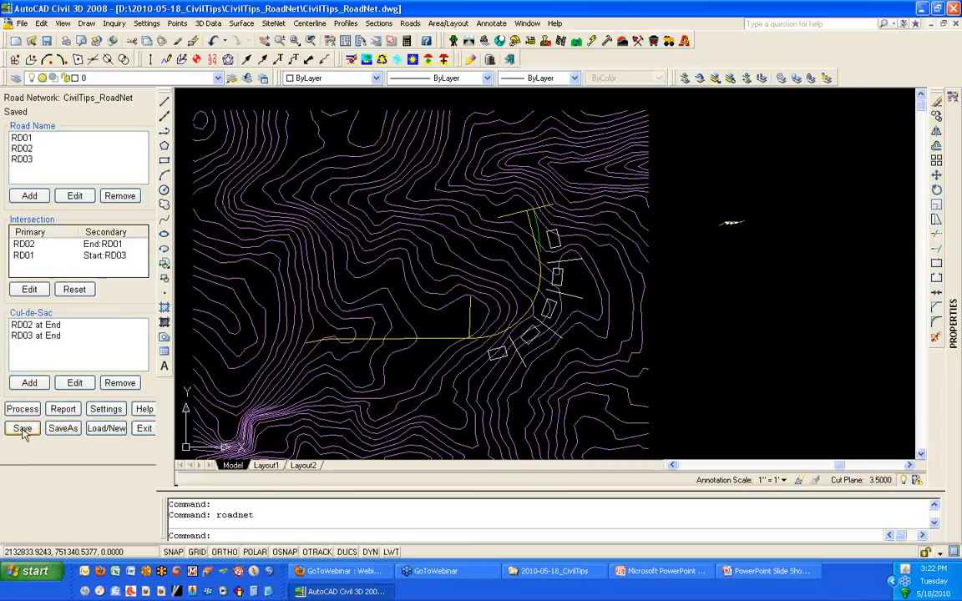
pyautogui.click(25, 409)
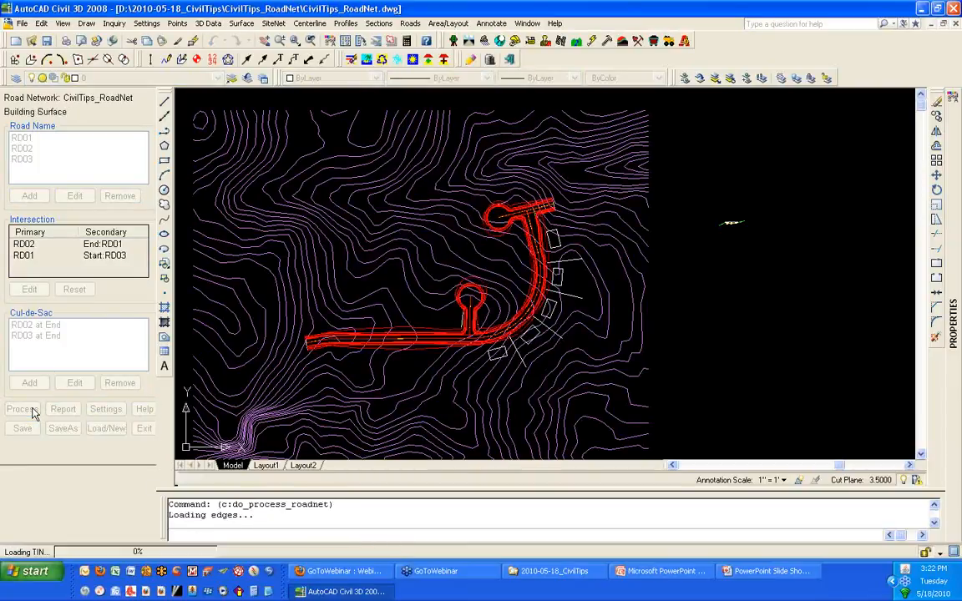
pyautogui.doubleClick(815, 341)
# - Start Label Pad Elevation with the FFE: prefix and place the labels on layer 0
pyautogui.scroll(2, 504, 353)
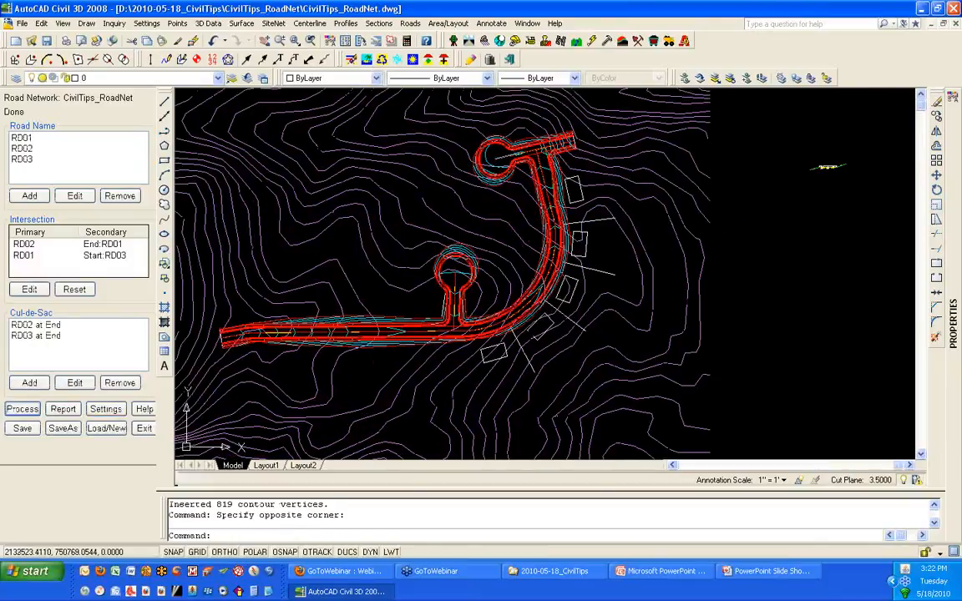
pyautogui.scroll(3, 518, 364)
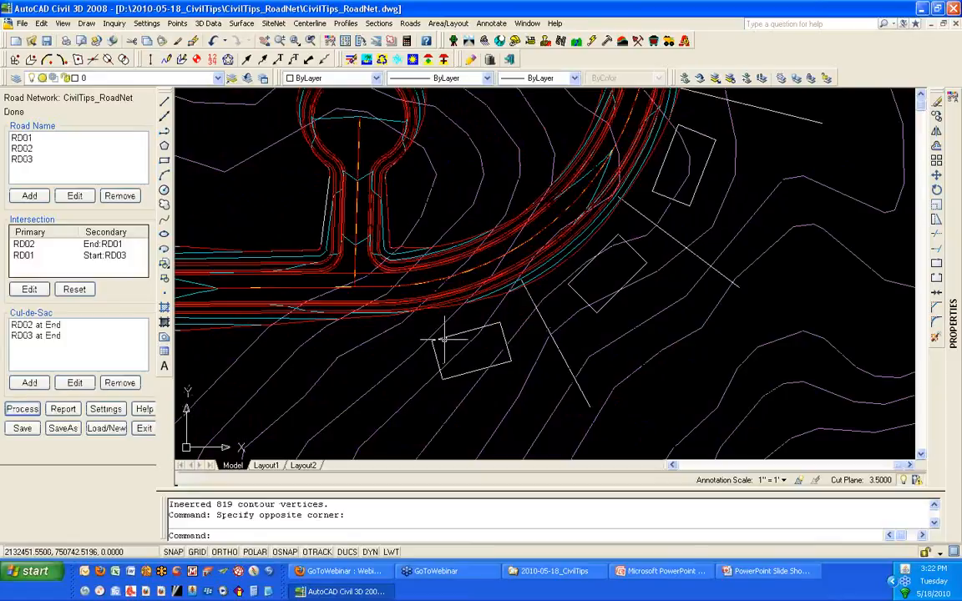
pyautogui.click(208, 23)
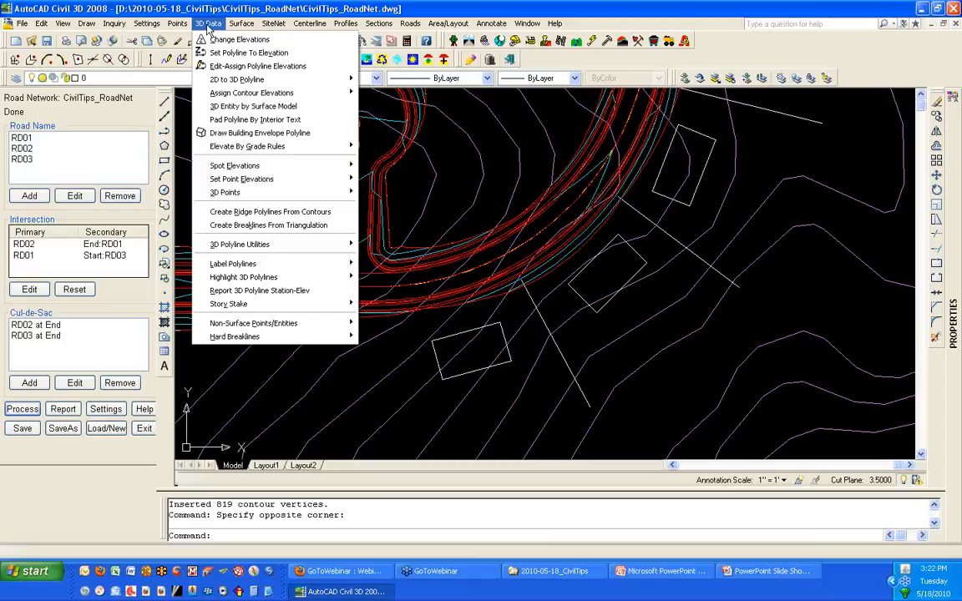
pyautogui.moveTo(250, 264)
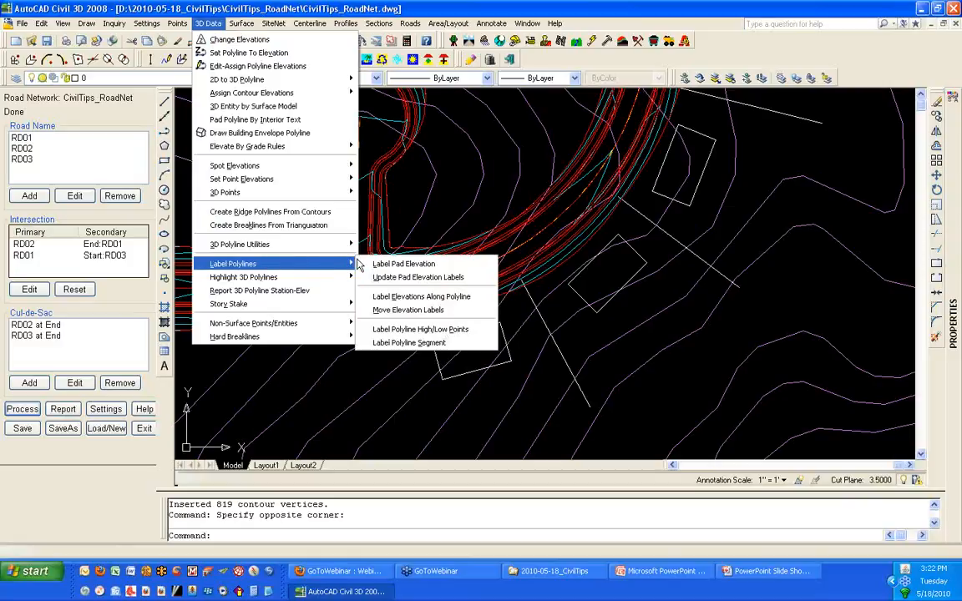
pyautogui.click(451, 265)
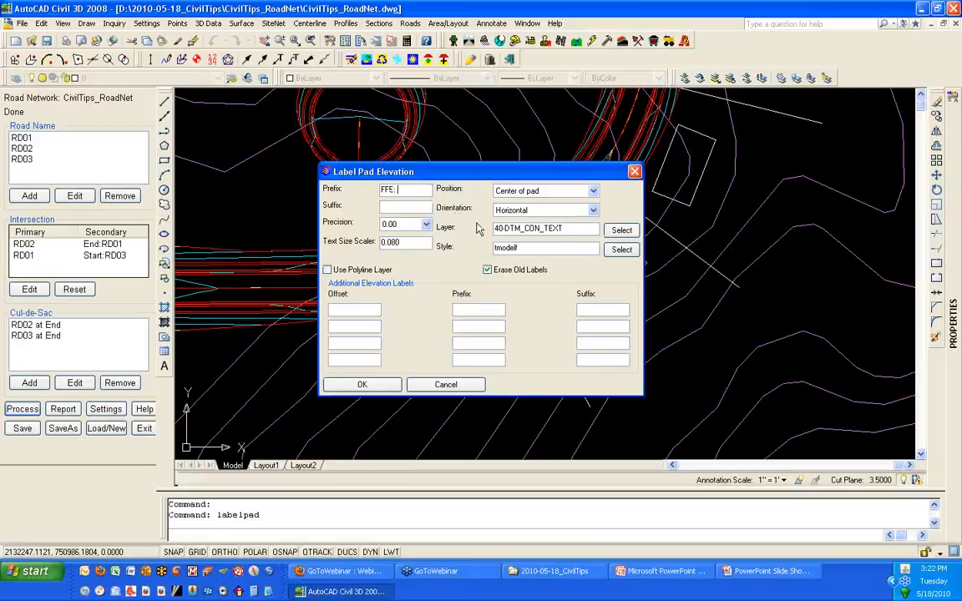
pyautogui.click(621, 230)
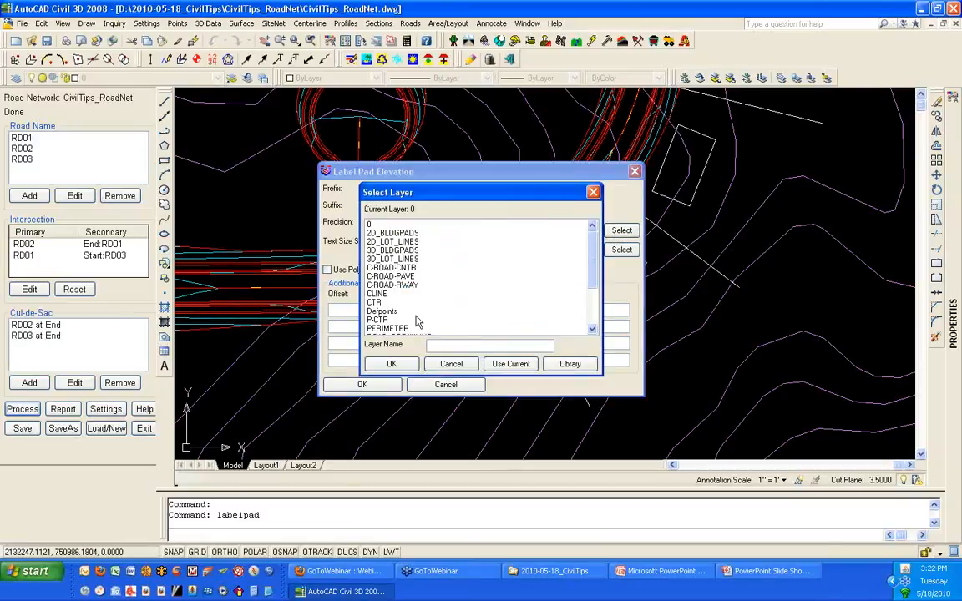
pyautogui.click(369, 224)
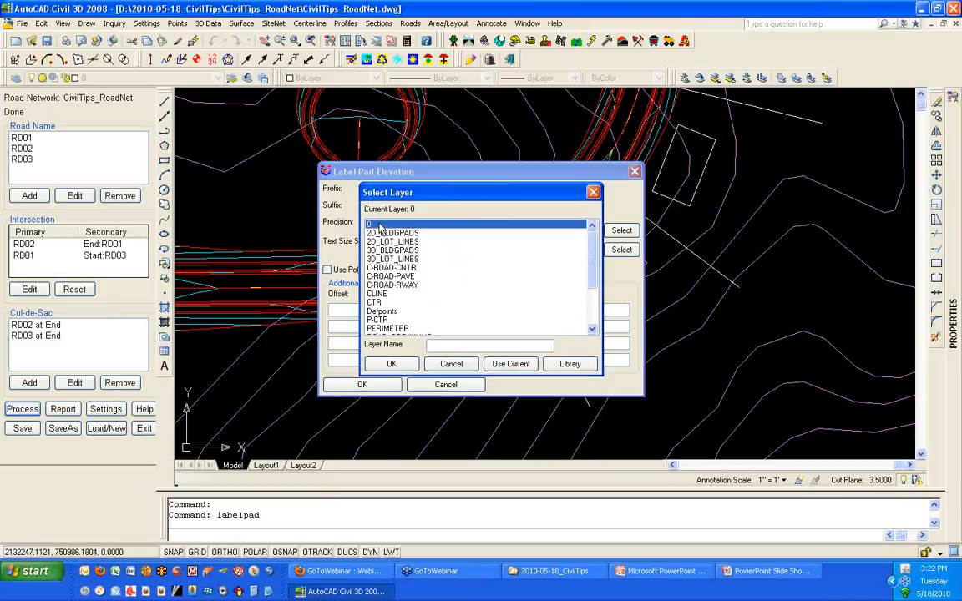
pyautogui.click(388, 364)
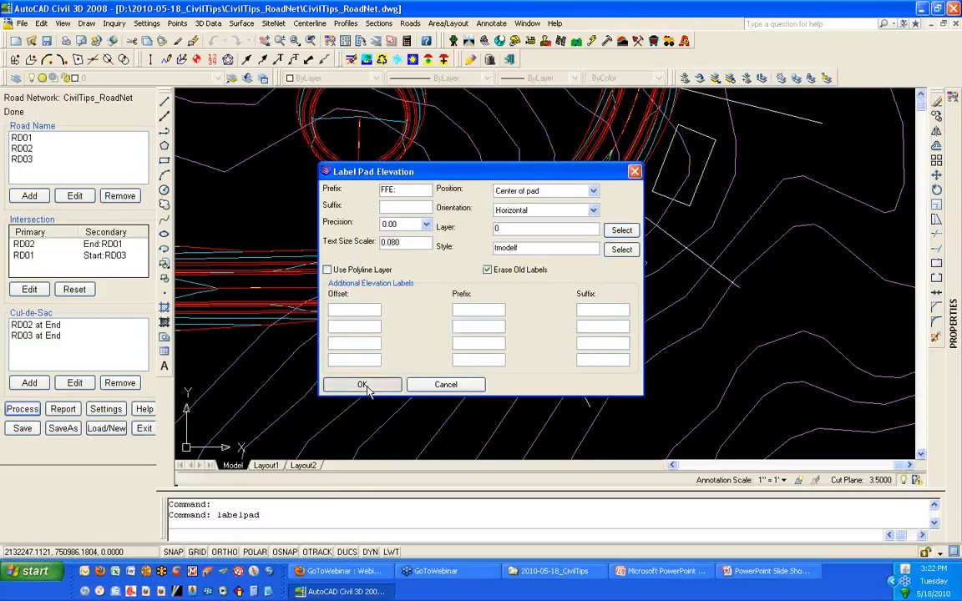
pyautogui.click(362, 386)
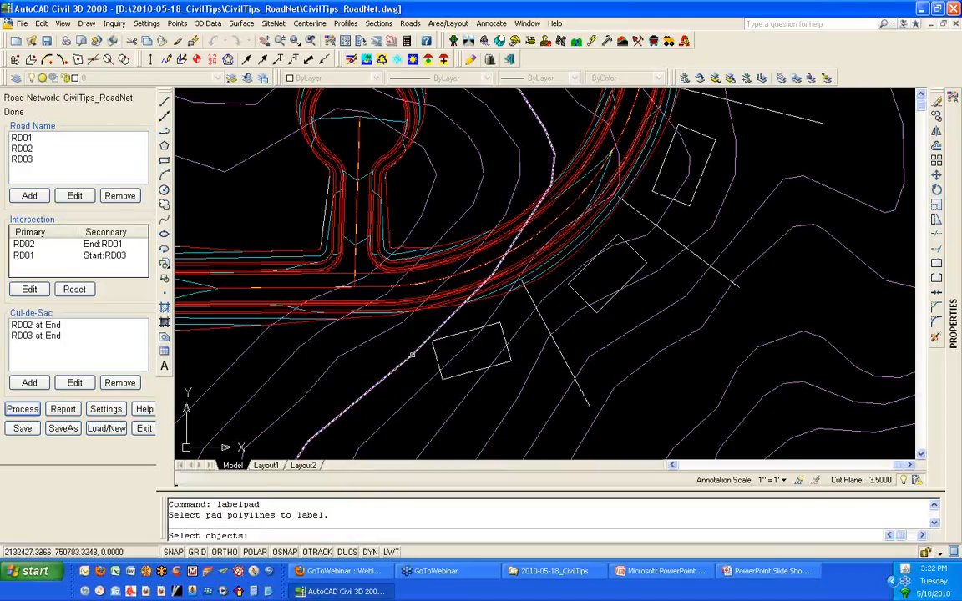
# - Label the four building pads along the outside of the RD01 curve, starting from the southwesternmost pad
pyautogui.click(468, 333)
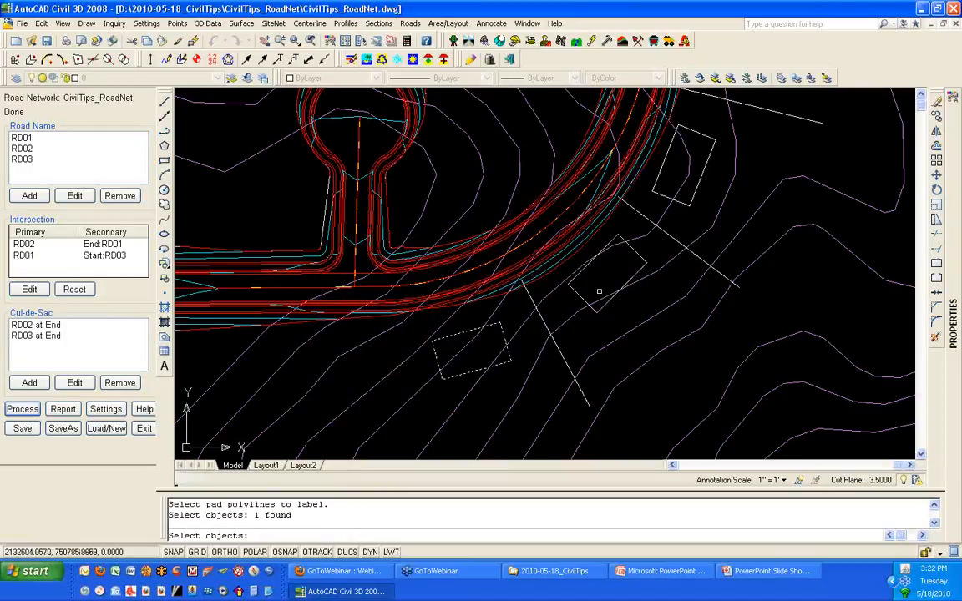
pyautogui.click(614, 271)
pyautogui.click(659, 205)
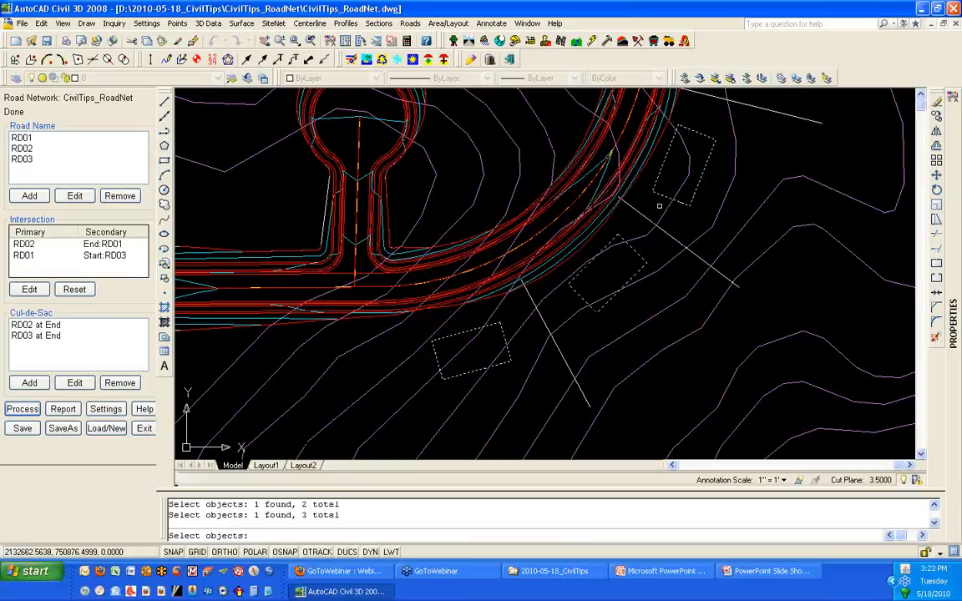
pyautogui.scroll(-2, 659, 206)
pyautogui.click(699, 122)
pyautogui.press('Return')
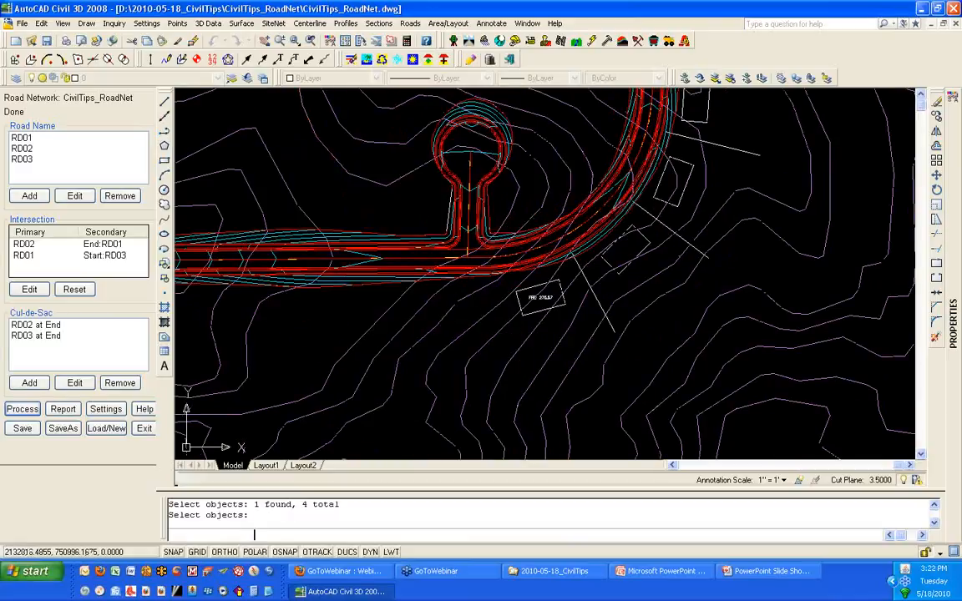
pyautogui.scroll(6, 493, 334)
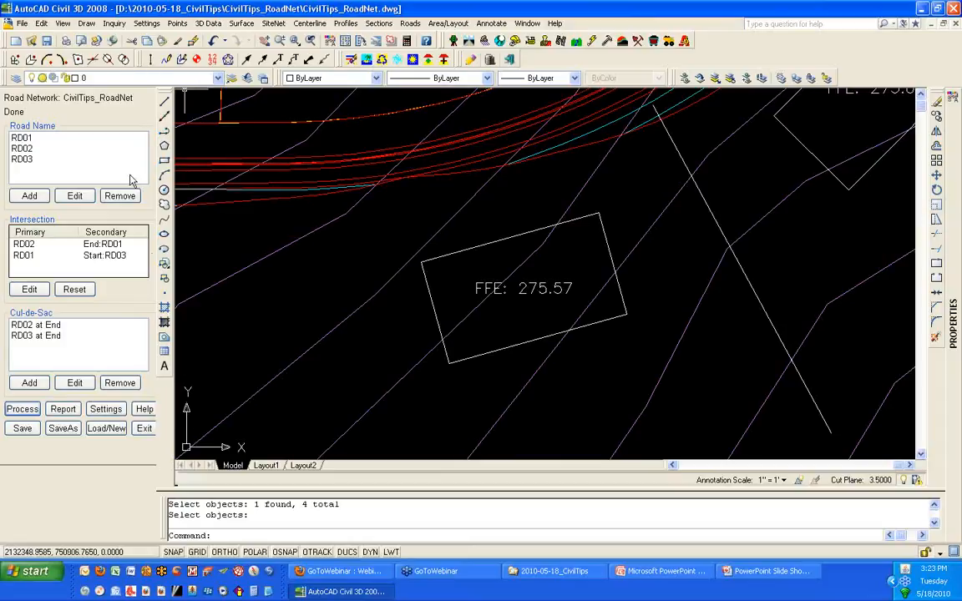
# - Turn on the Drawing Inspector and examine the southwesternmost building pad's layer and elevation
pyautogui.click(112, 24)
pyautogui.click(123, 154)
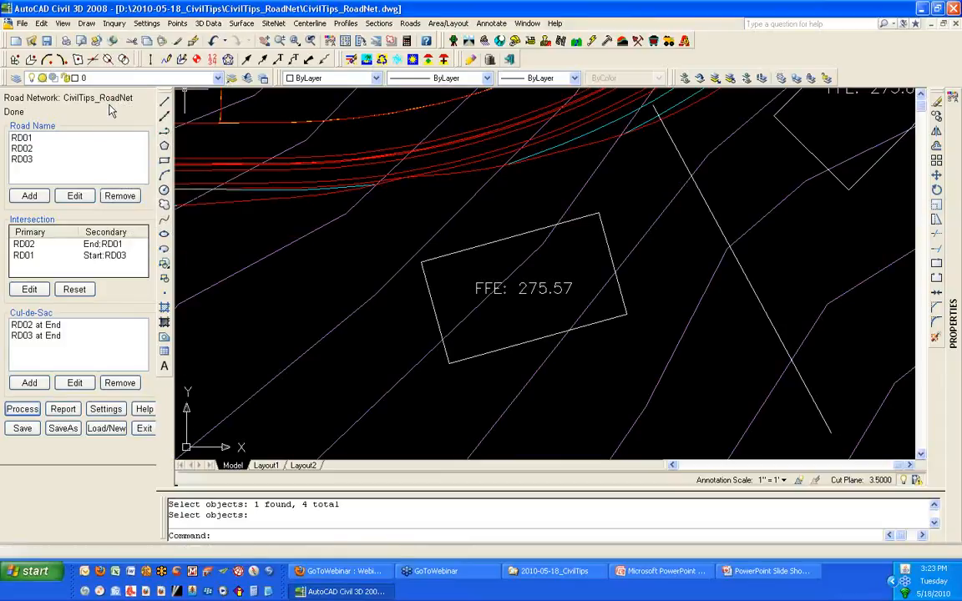
pyautogui.rightClick(265, 308)
pyautogui.click(125, 387)
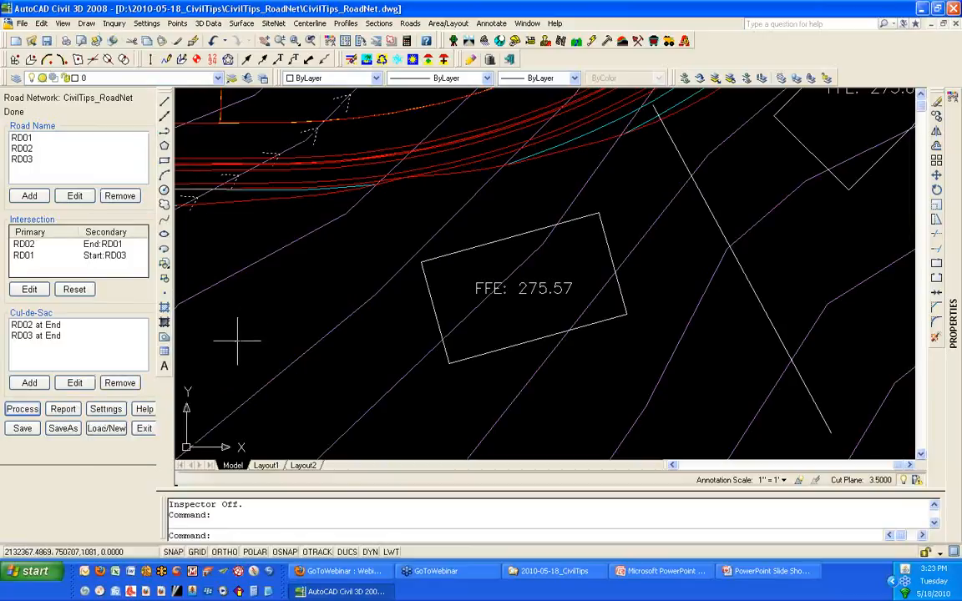
pyautogui.press('Return')
pyautogui.moveTo(429, 295)
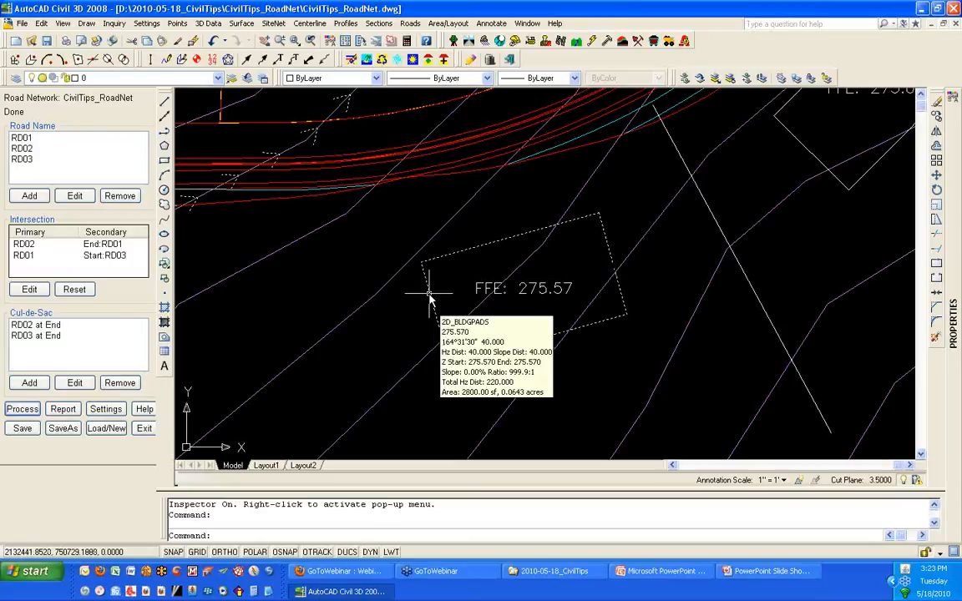
# - Turn off the polyline data display in the Drawing Inspector and inspect the same pad's outline again
pyautogui.rightClick(412, 299)
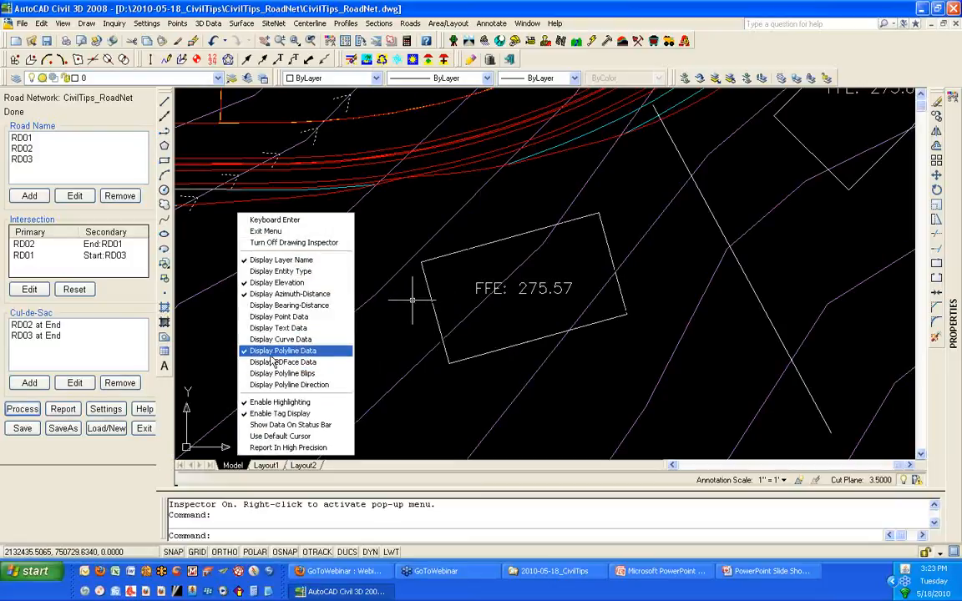
pyautogui.click(272, 354)
pyautogui.moveTo(431, 313)
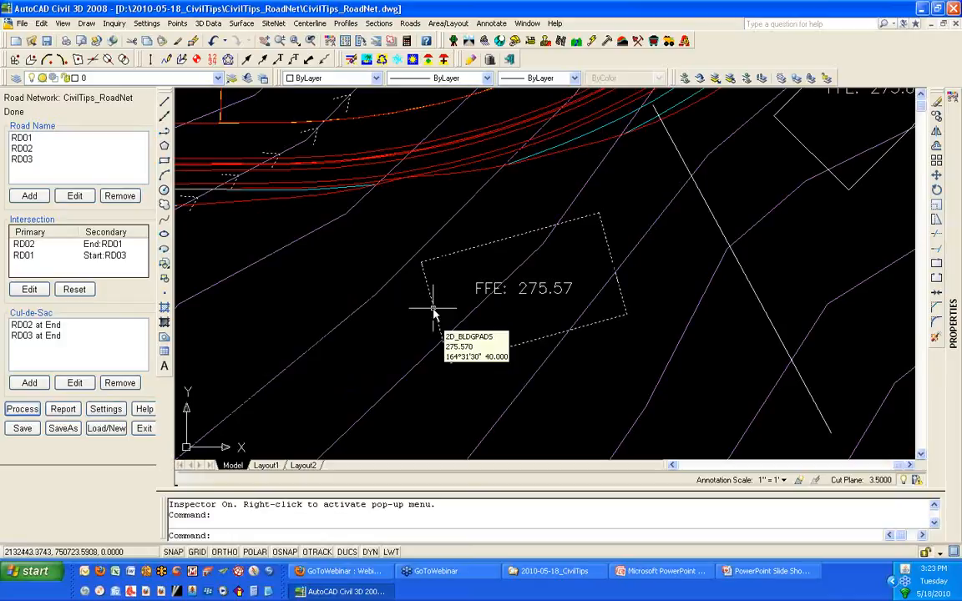
# - Turn off the azimuth-distance display in the Drawing Inspector and inspect the southwesternmost pad's layer and elevation
pyautogui.rightClick(415, 315)
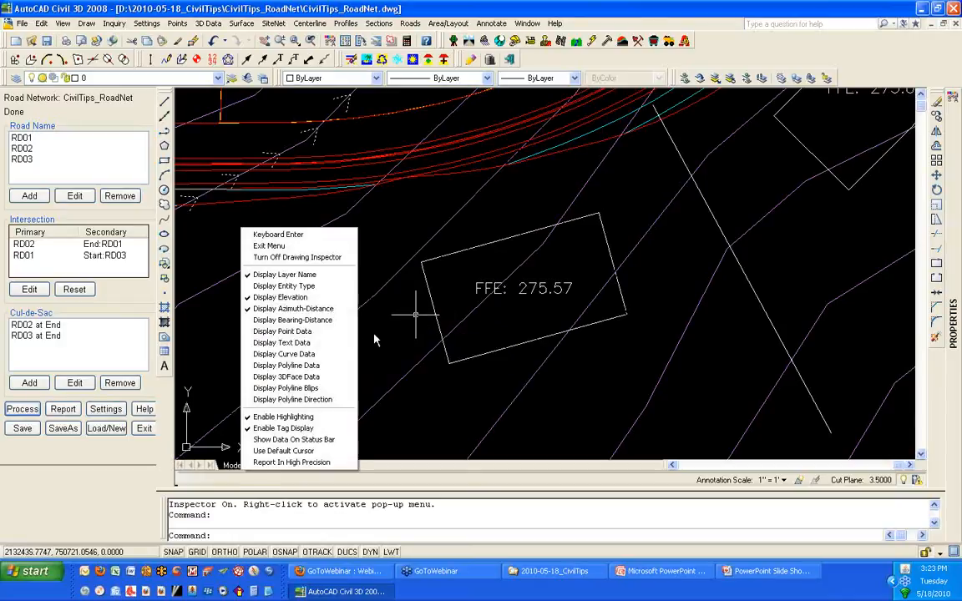
pyautogui.click(330, 308)
pyautogui.moveTo(427, 280)
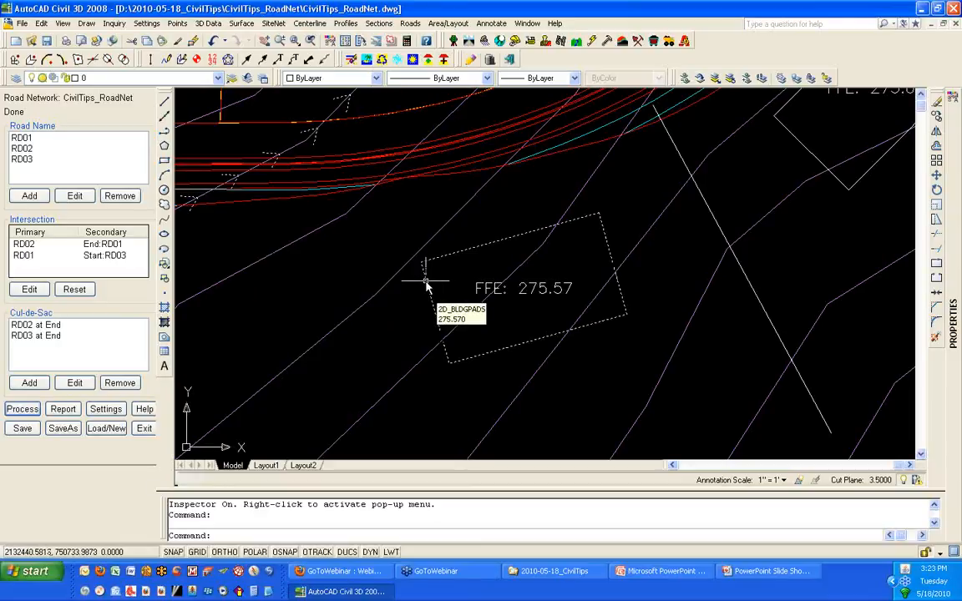
pyautogui.moveTo(472, 167)
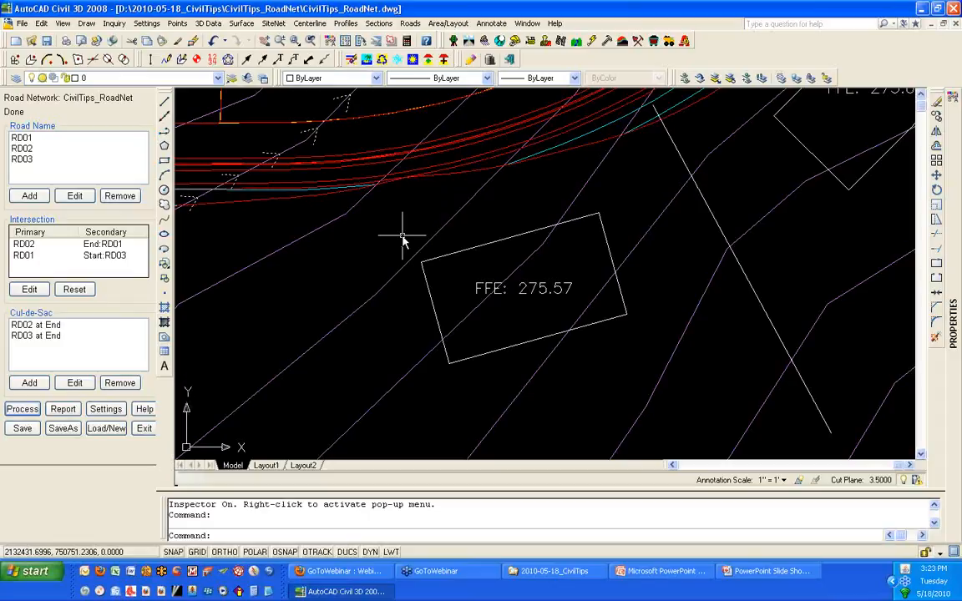
# - Enable Elevate Lots in the road network's output options and open its setup
pyautogui.scroll(-2, 403, 240)
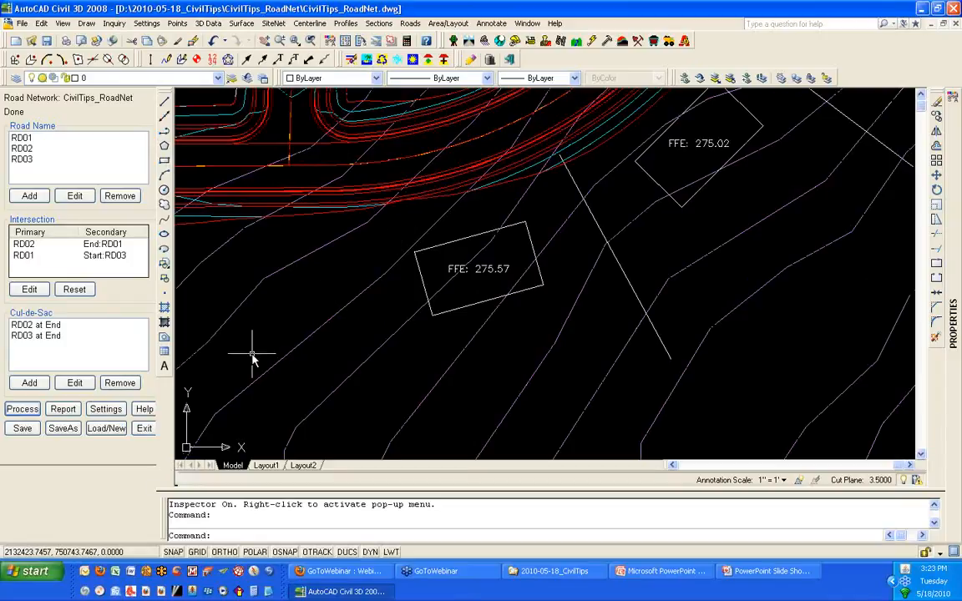
pyautogui.click(105, 411)
pyautogui.click(419, 158)
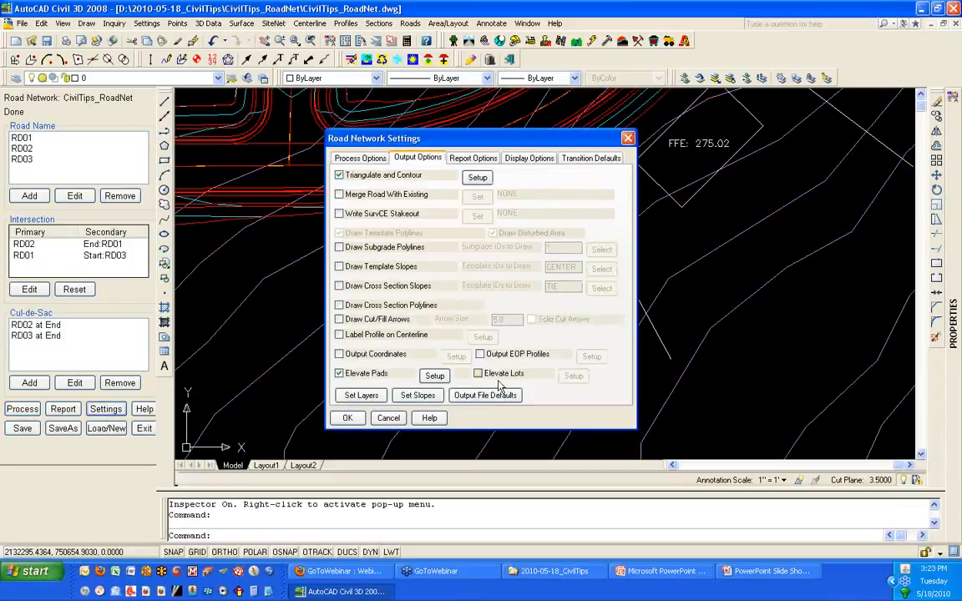
pyautogui.click(477, 374)
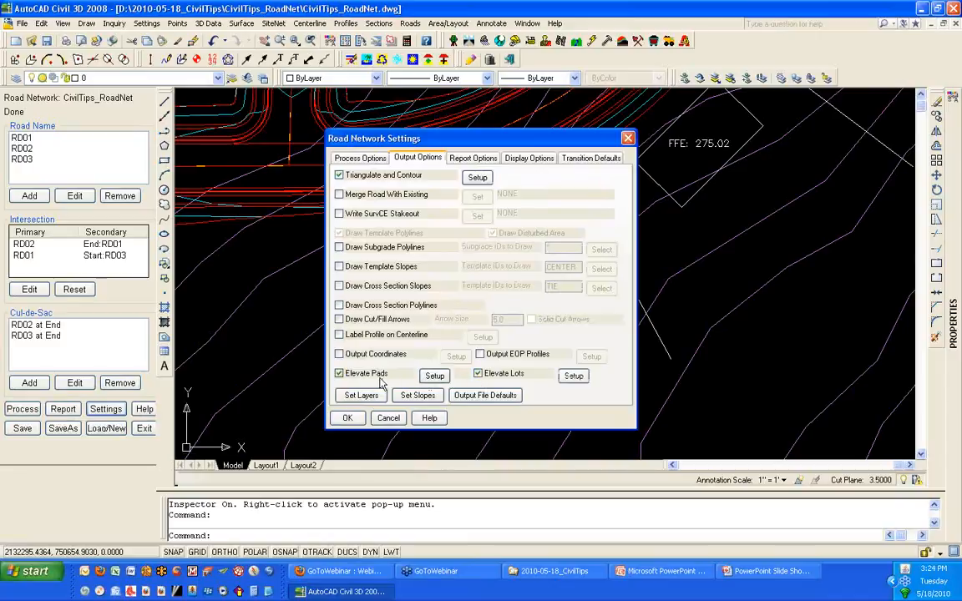
pyautogui.click(574, 375)
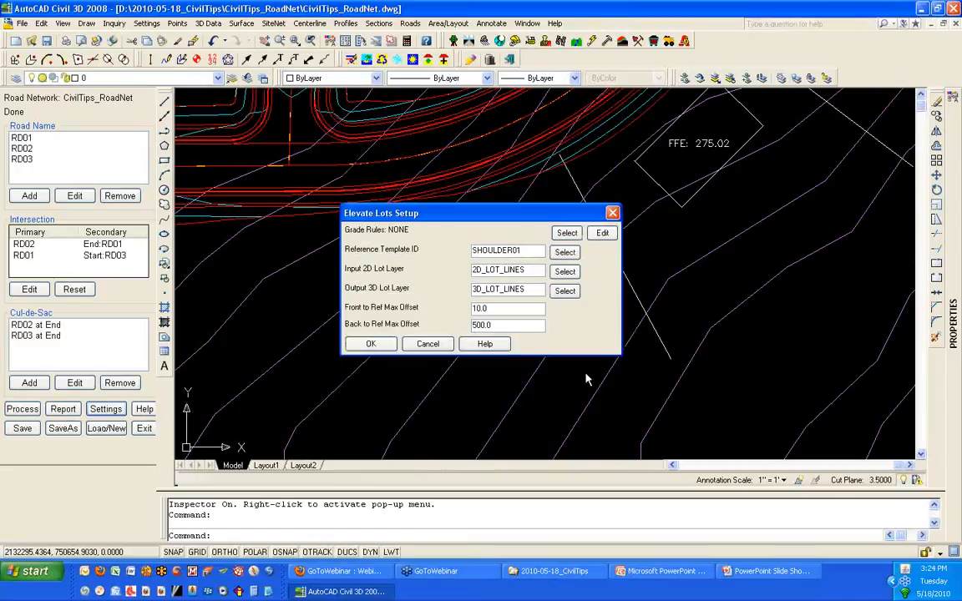
# - Add a cut condition grading rule with distance 12.5 and normal, minimum and maximum slopes of 2 percent
pyautogui.click(603, 234)
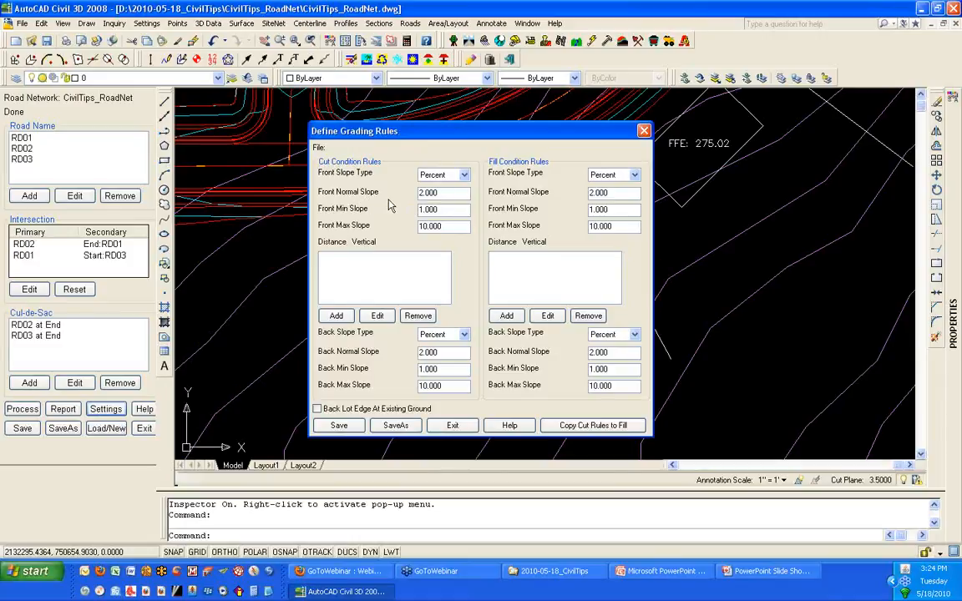
pyautogui.click(453, 194)
pyautogui.click(337, 316)
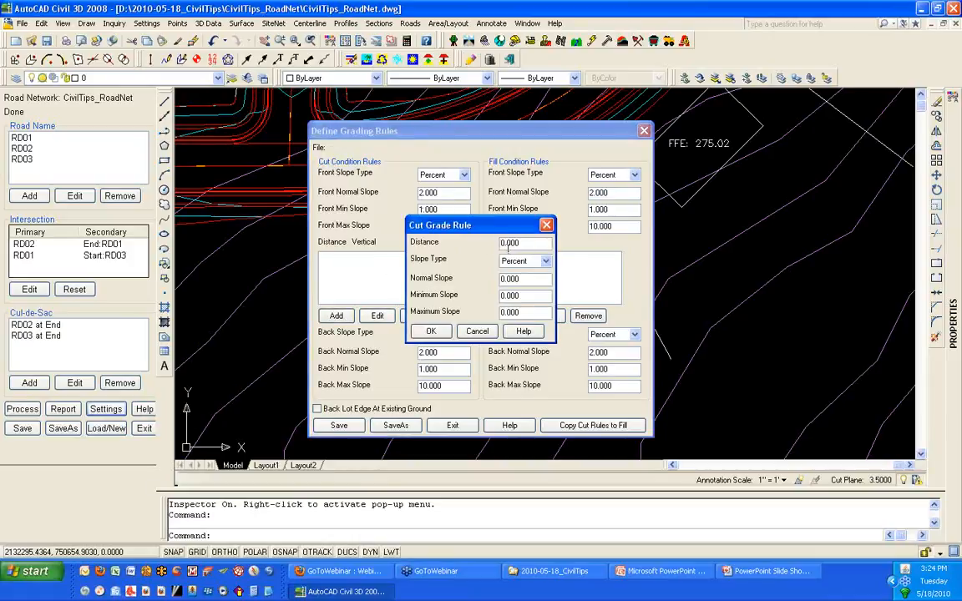
pyautogui.write('12.5')
pyautogui.doubleClick(527, 278)
pyautogui.write('2')
pyautogui.press('Tab')
pyautogui.write('2')
pyautogui.press('Tab')
pyautogui.write('2')
pyautogui.click(430, 331)
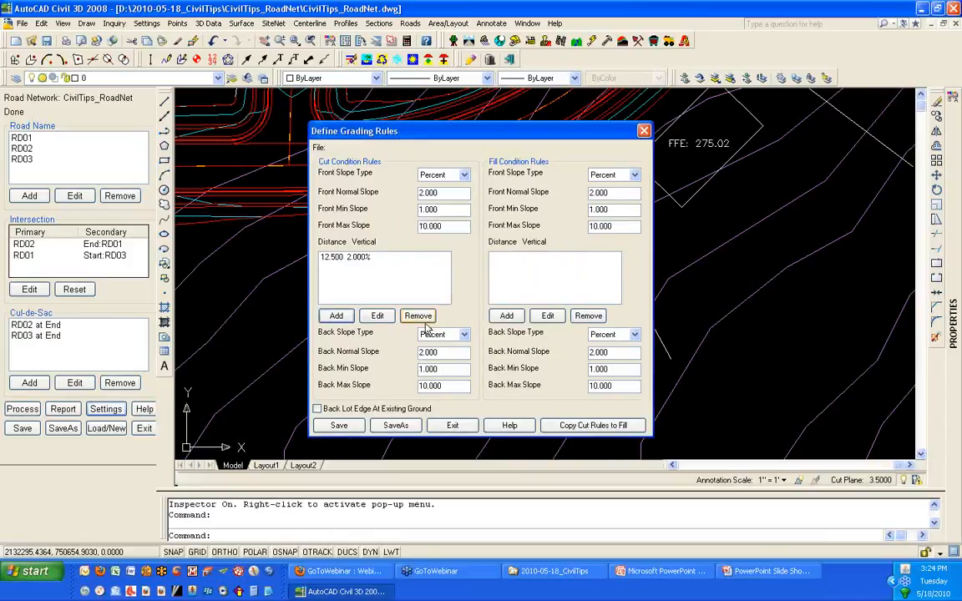
# - Add a second cut grading rule with distance 80, Vertical slope type and zero delta Z
pyautogui.click(335, 316)
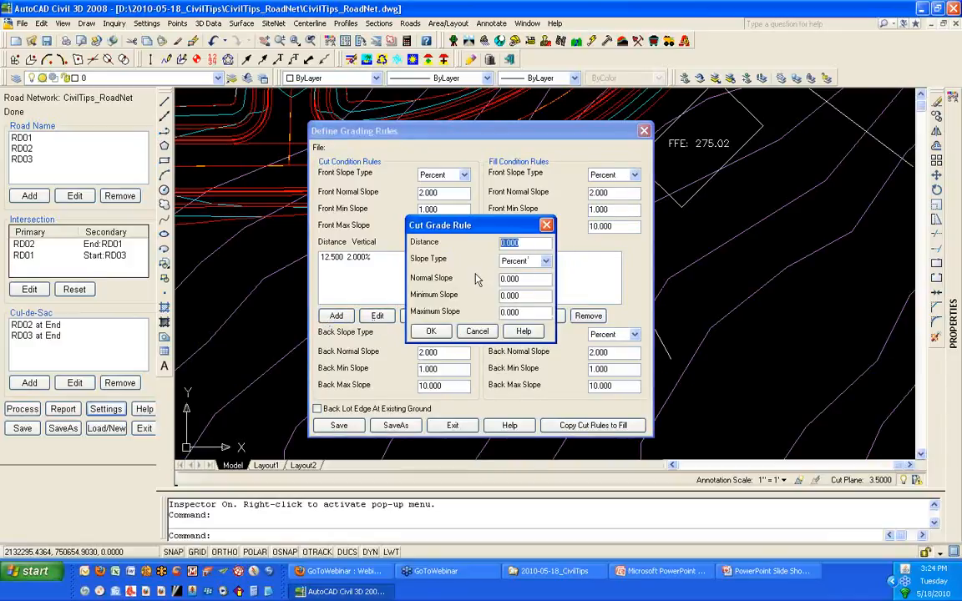
pyautogui.write('80')
pyautogui.click(545, 261)
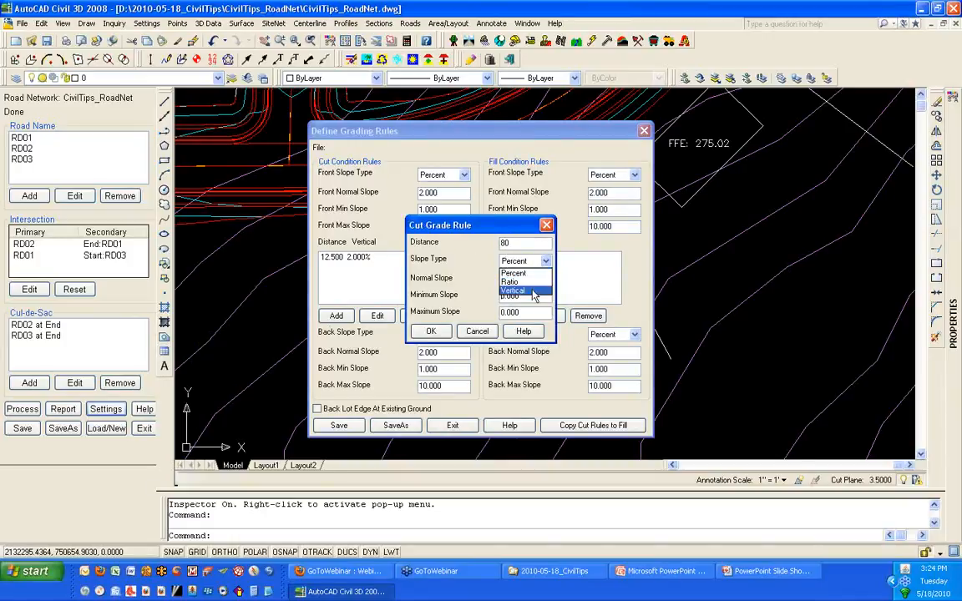
pyautogui.click(534, 293)
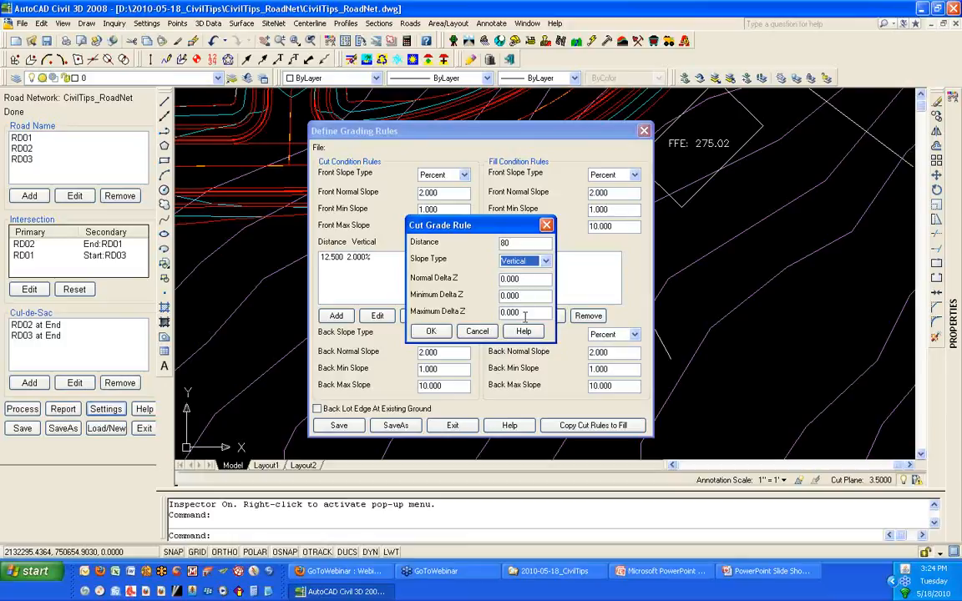
pyautogui.click(431, 331)
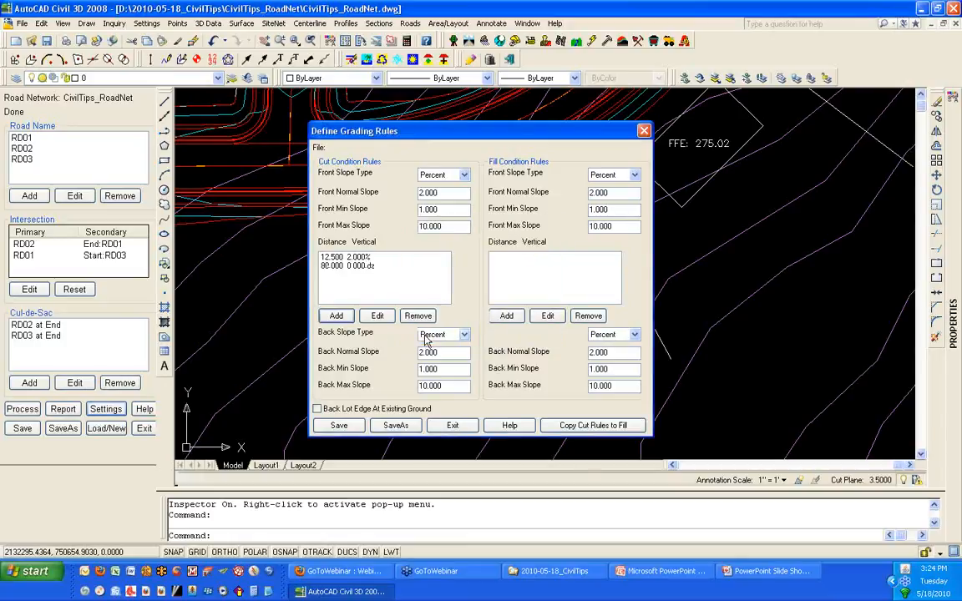
# - Add a third cut grading rule with distance 20 and percent slopes of -2
pyautogui.click(336, 316)
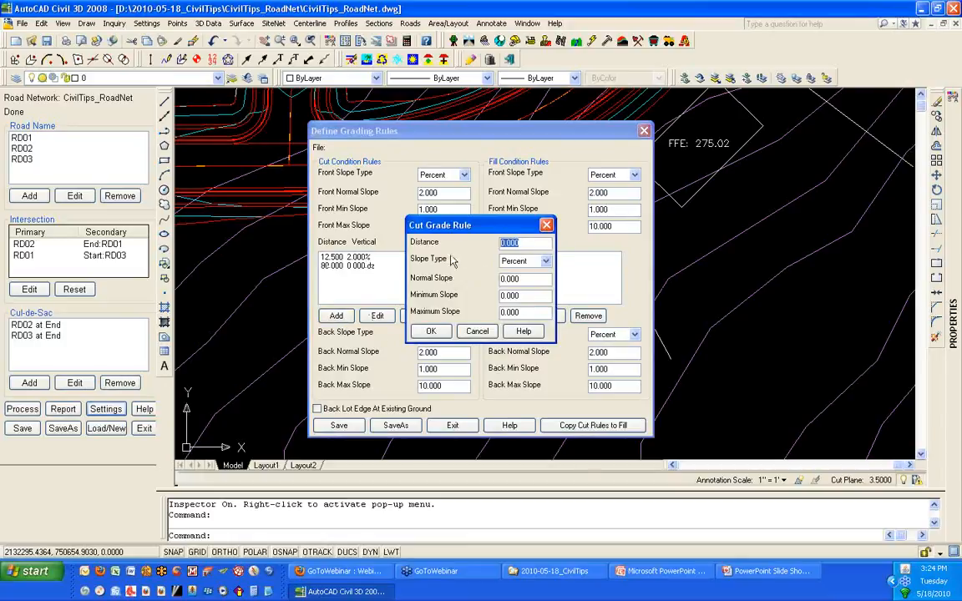
pyautogui.write('20')
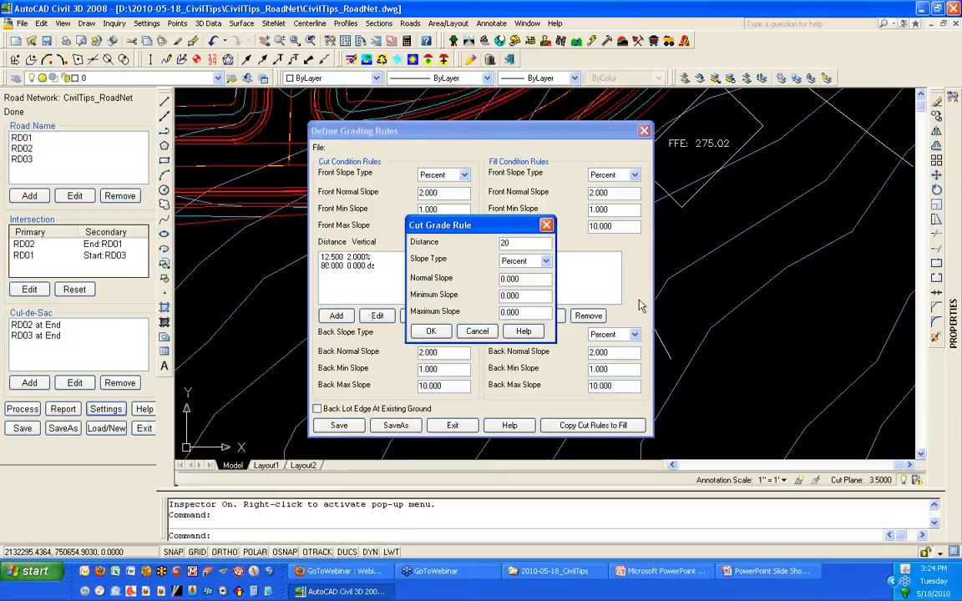
pyautogui.press('Tab')
pyautogui.press('Tab')
pyautogui.write('-')
pyautogui.press('Tab')
pyautogui.write('-2')
pyautogui.press('Tab')
pyautogui.write('-')
pyautogui.click(431, 330)
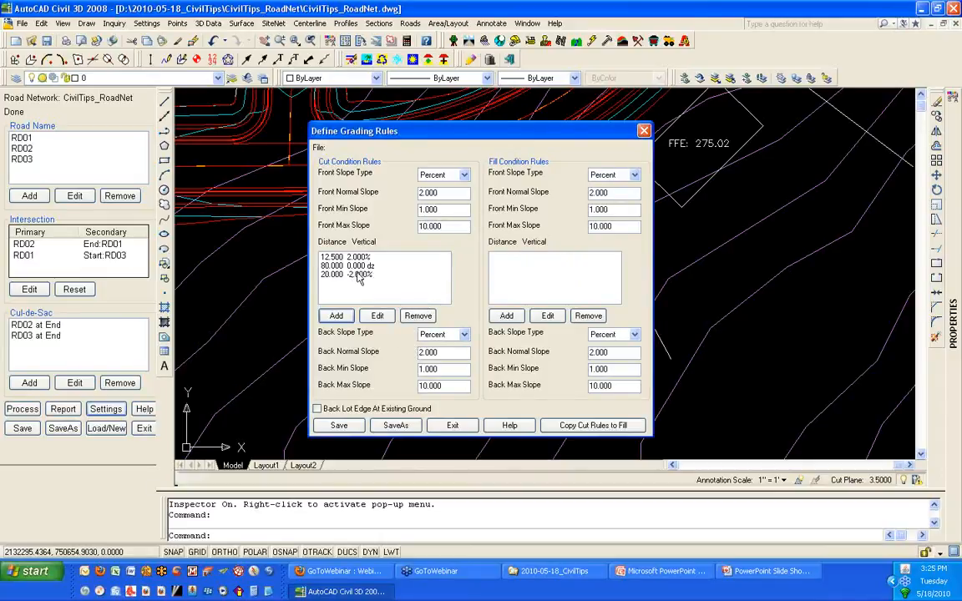
# - Set the back lot edge at existing ground and copy the cut rules to the fill conditions
pyautogui.click(317, 409)
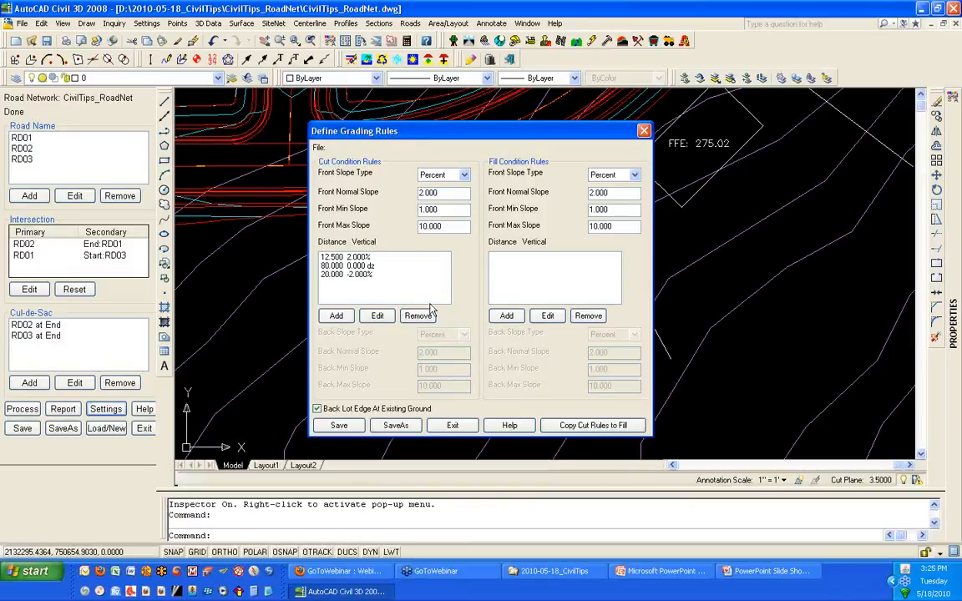
pyautogui.click(593, 425)
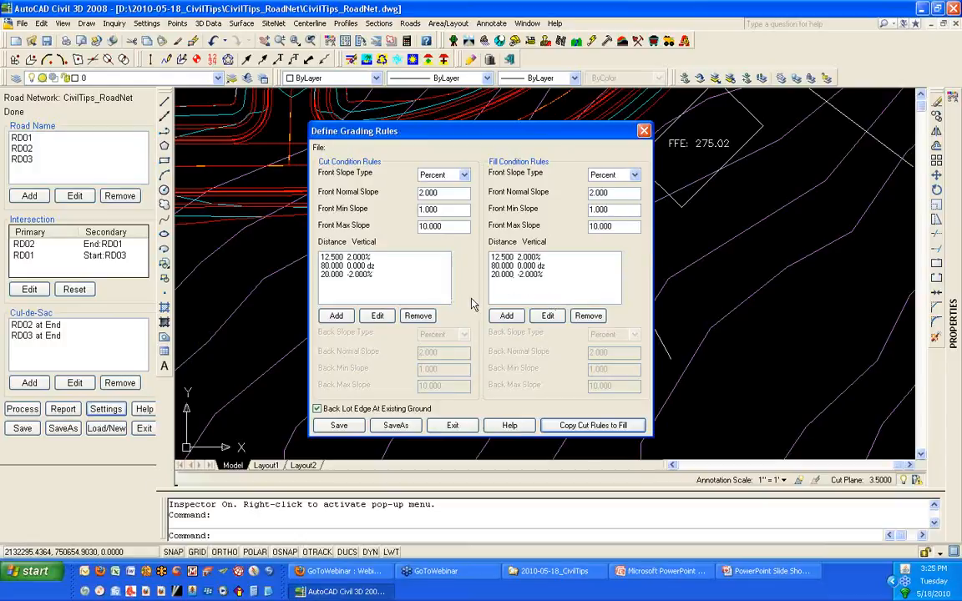
# - Save the grading rules to a new file named CIVTIPS and assign that file to the Elevate Lots setup
pyautogui.click(399, 425)
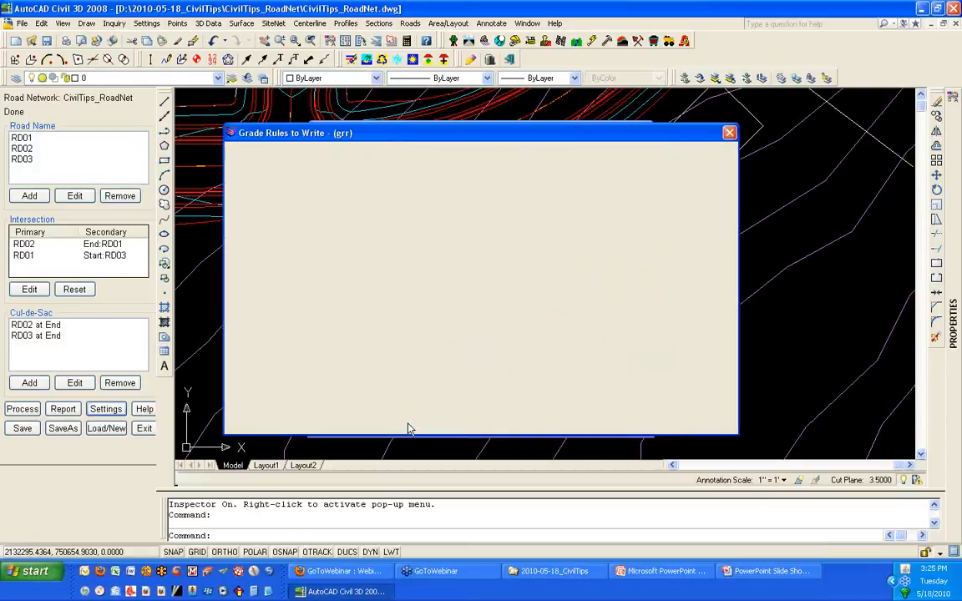
pyautogui.write('CIVTIPS')
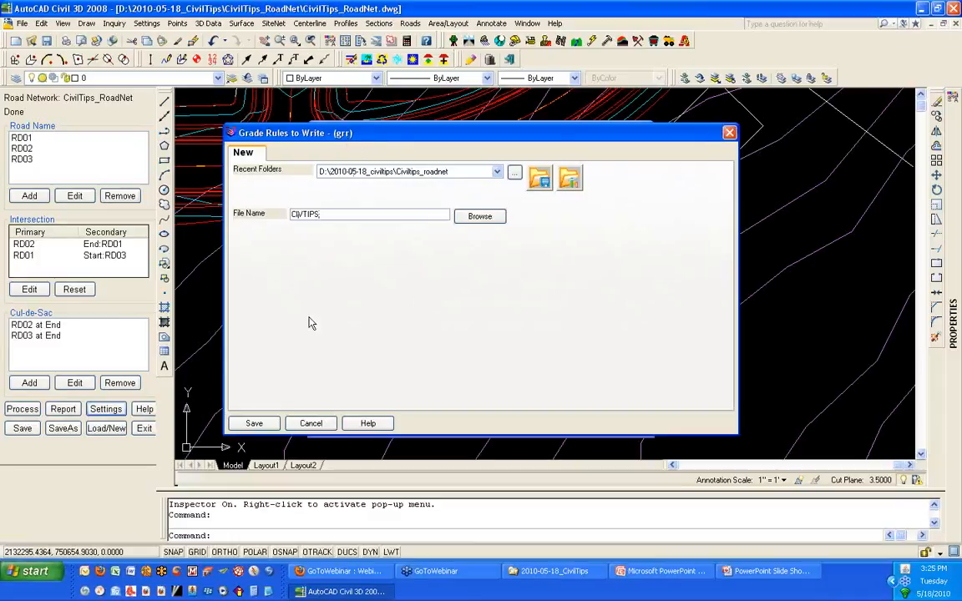
pyautogui.click(252, 422)
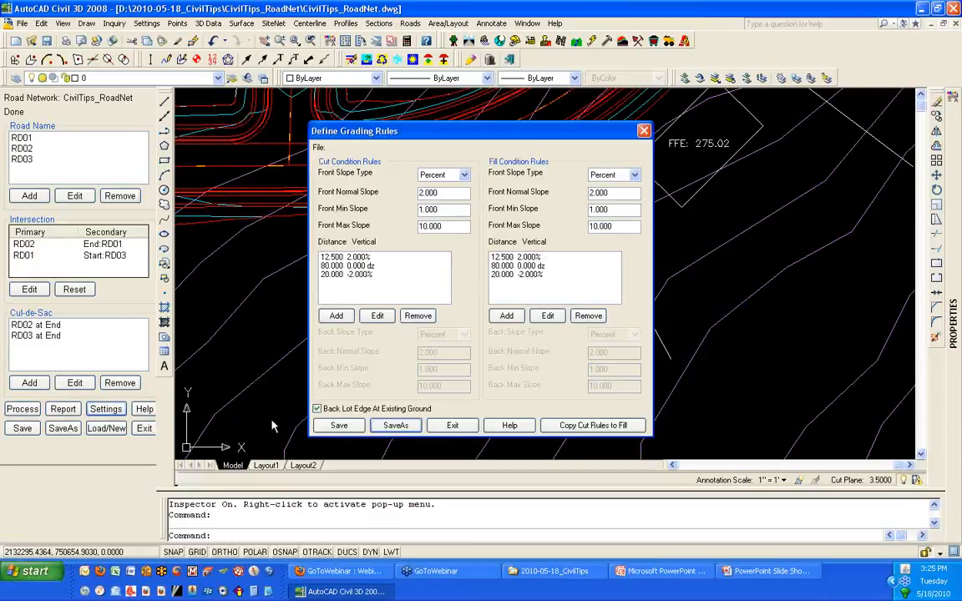
pyautogui.click(452, 425)
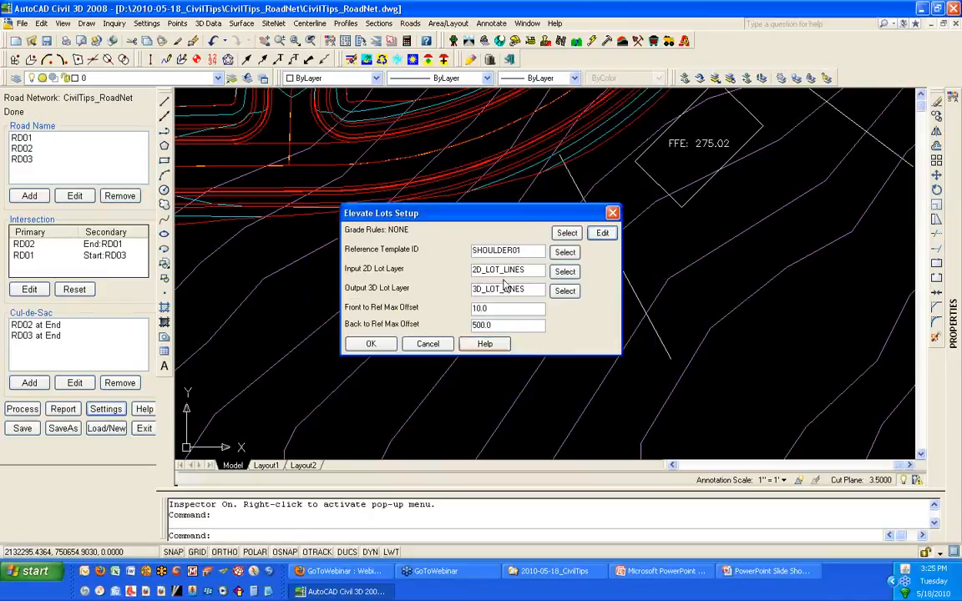
pyautogui.click(567, 233)
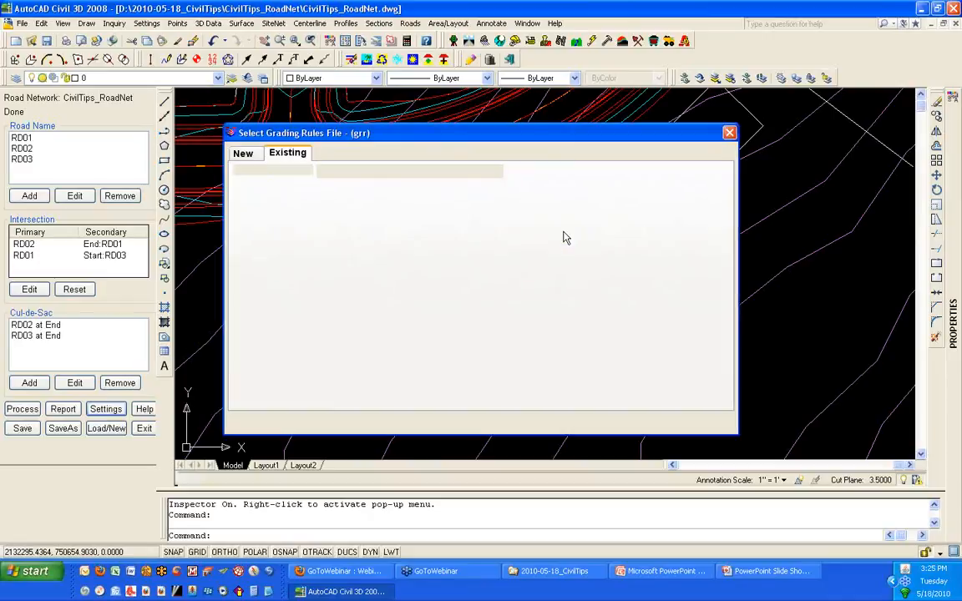
pyautogui.click(562, 155)
pyautogui.click(252, 422)
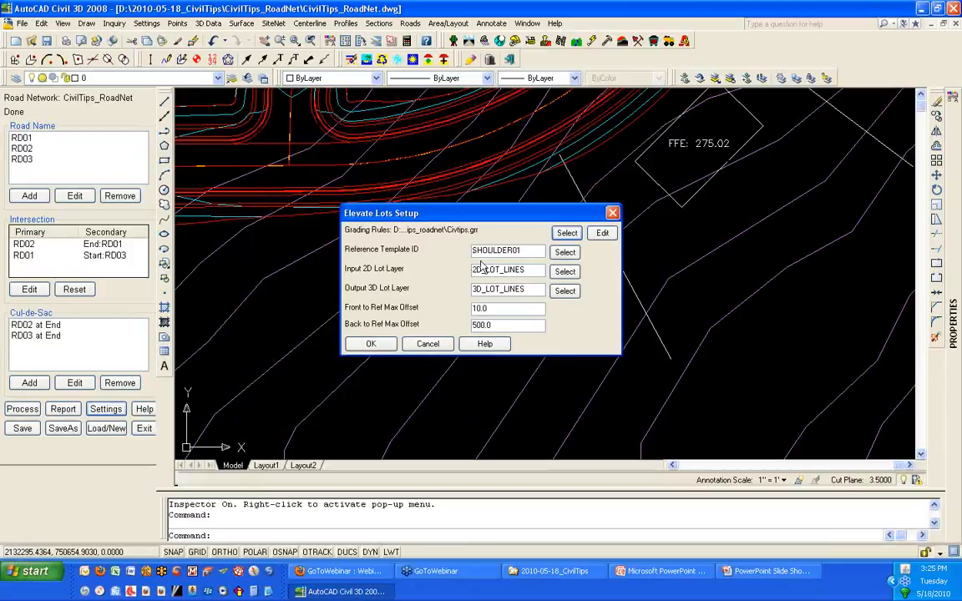
# - Set the lots' reference template ID to SH from the RD01.tpl template and accept the Elevate Lots setup
pyautogui.click(564, 252)
pyautogui.click(384, 284)
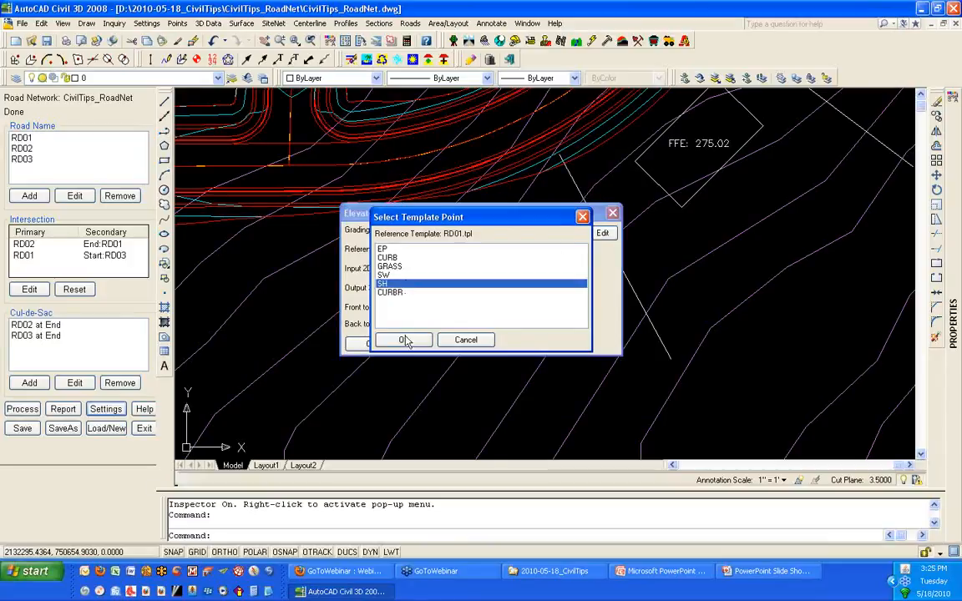
pyautogui.click(403, 341)
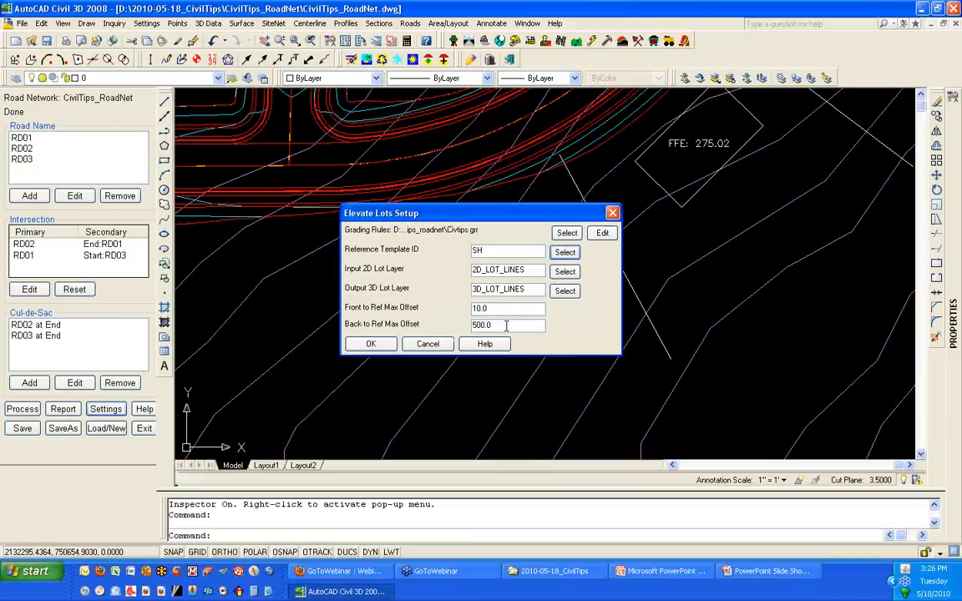
pyautogui.click(373, 344)
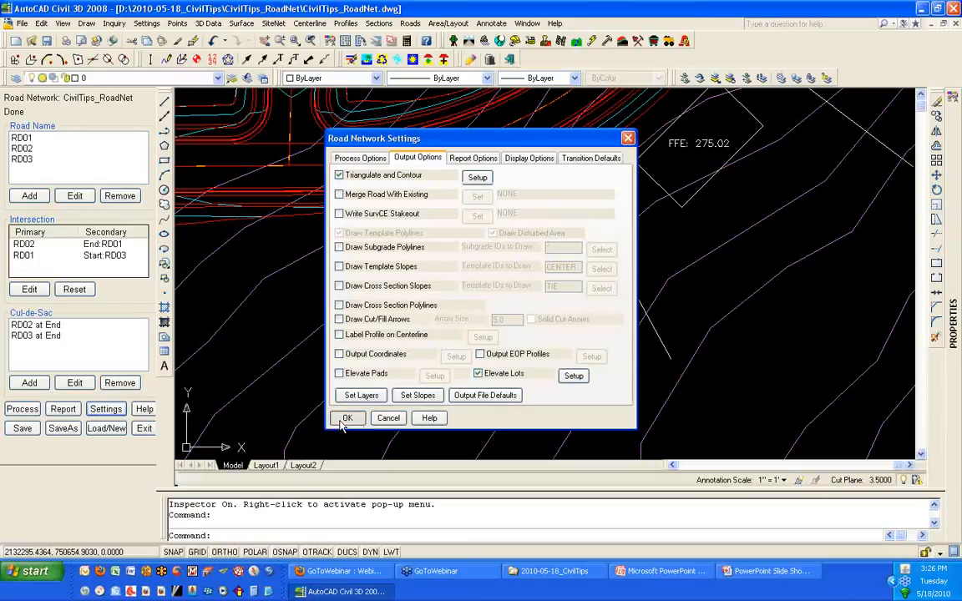
# - Turn off Elevate Pads in the output options and process the road network to elevate the lot lines
pyautogui.click(345, 418)
pyautogui.click(23, 409)
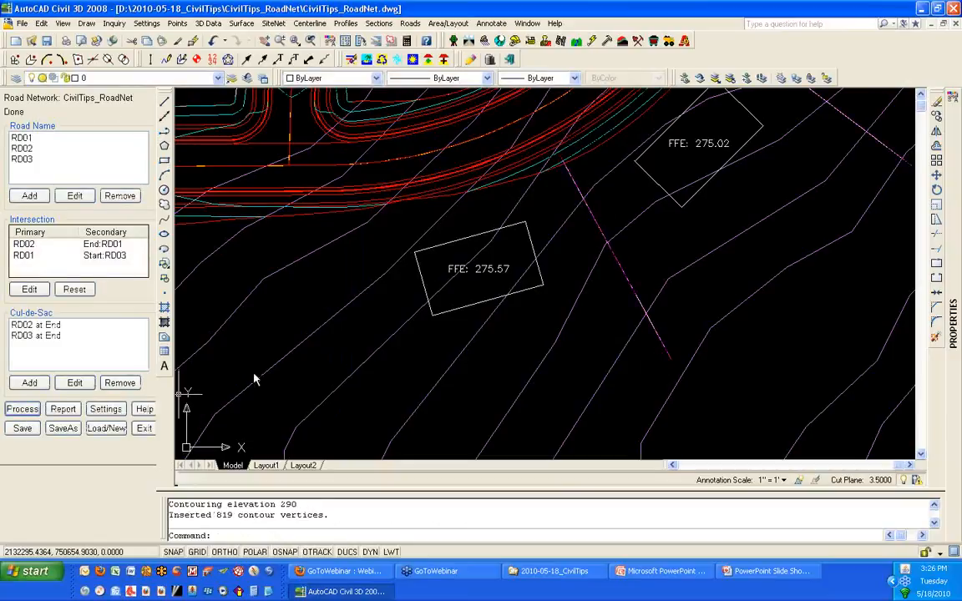
pyautogui.click(269, 396)
pyautogui.click(268, 389)
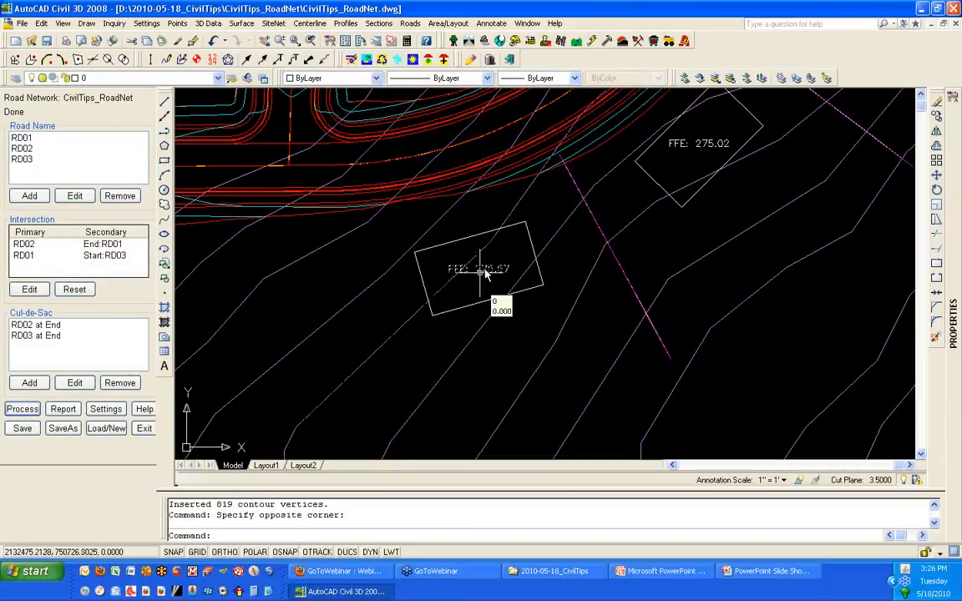
# - Check the layer of the 3D lot line between the two southwestern pads and start Label Polyline Segment with downhill slope percentages above
pyautogui.click(589, 206)
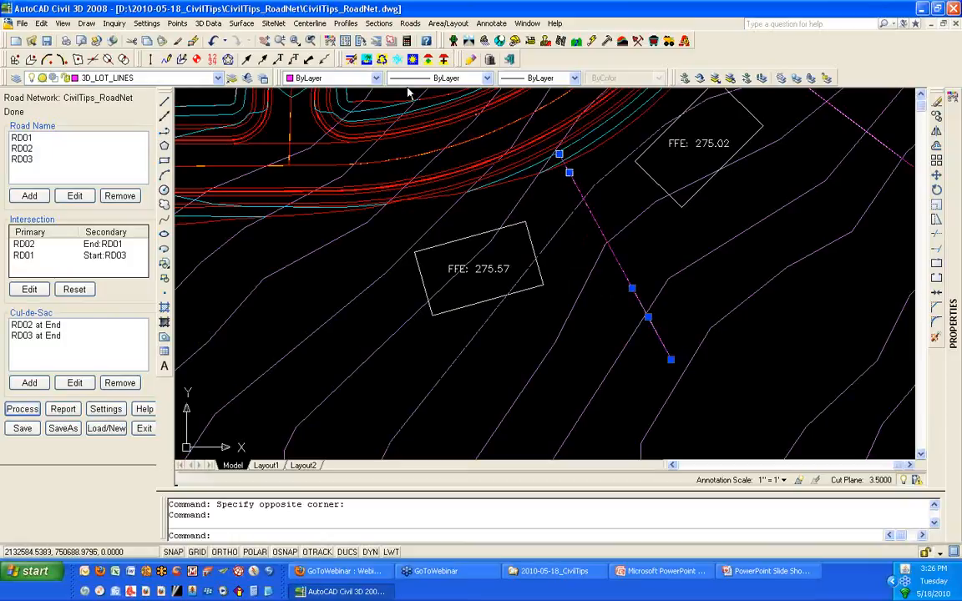
pyautogui.click(251, 24)
pyautogui.moveTo(208, 24)
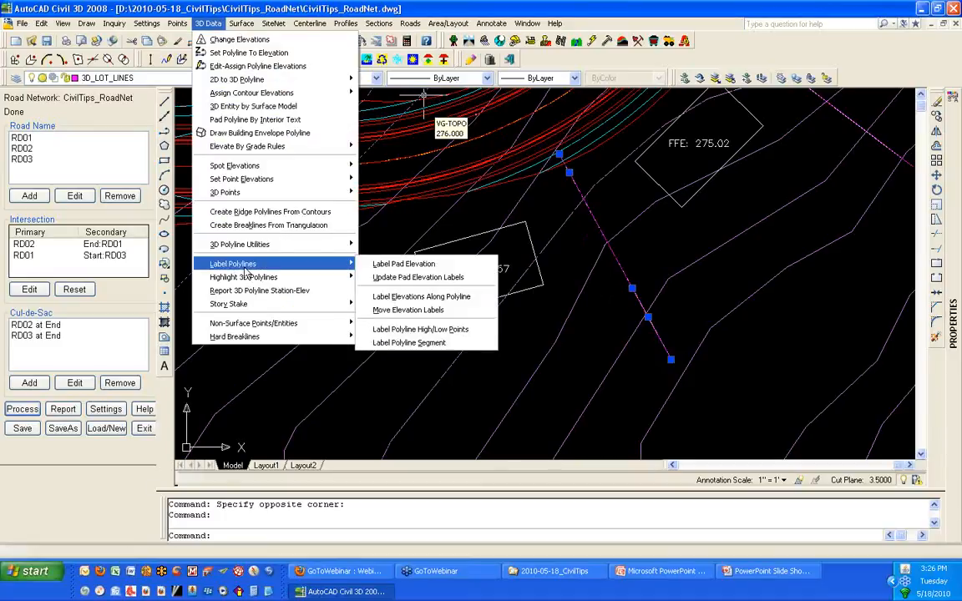
pyautogui.click(405, 344)
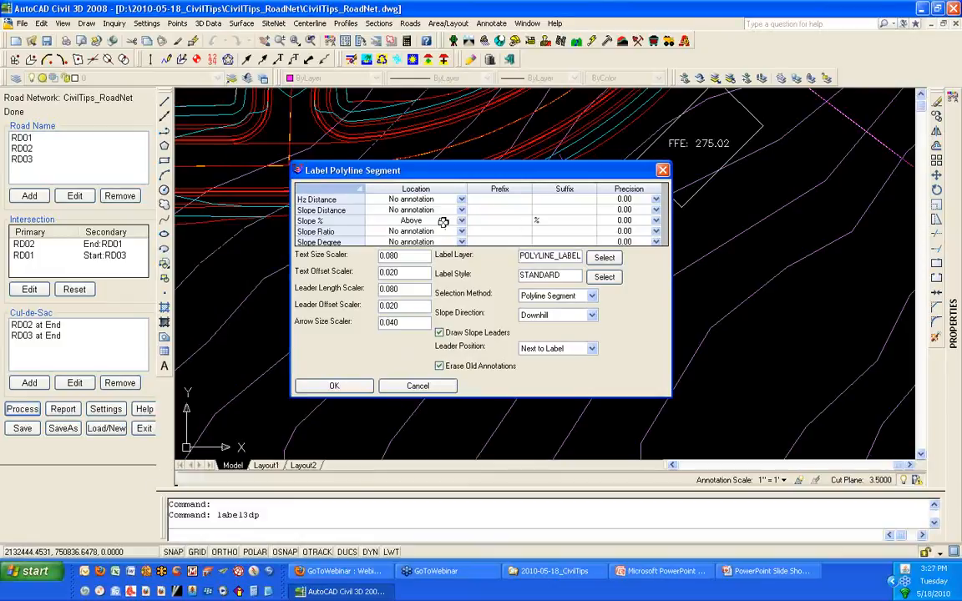
pyautogui.click(568, 220)
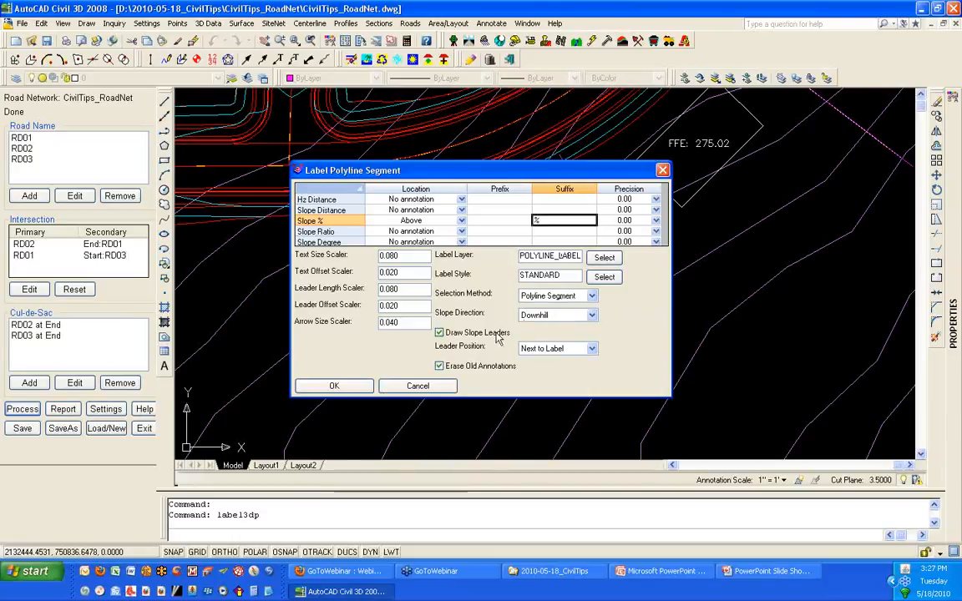
pyautogui.click(334, 387)
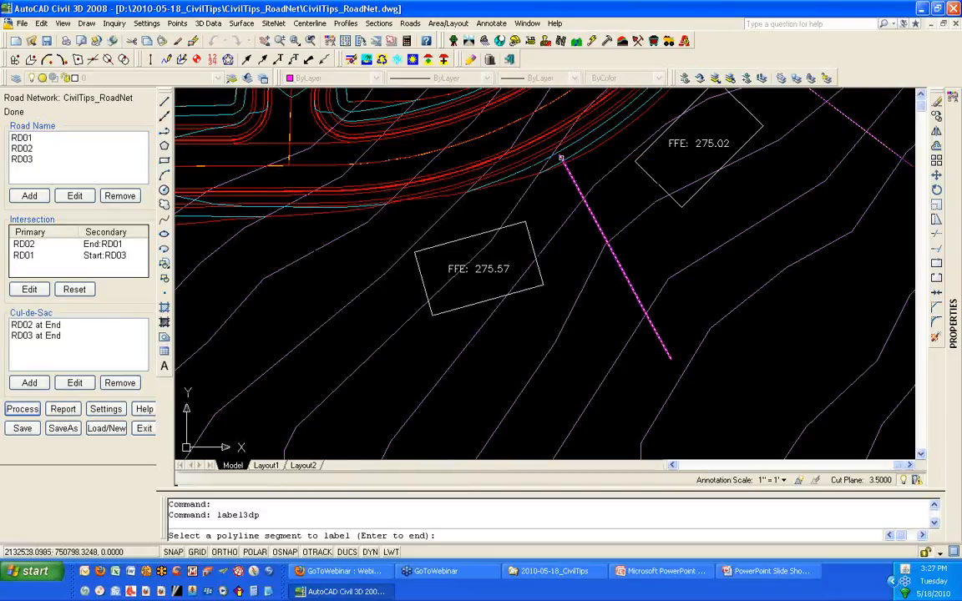
# - Label the slopes of the segments along the 3D lot line between the two southwestern pads and finish the labelling
pyautogui.click(562, 156)
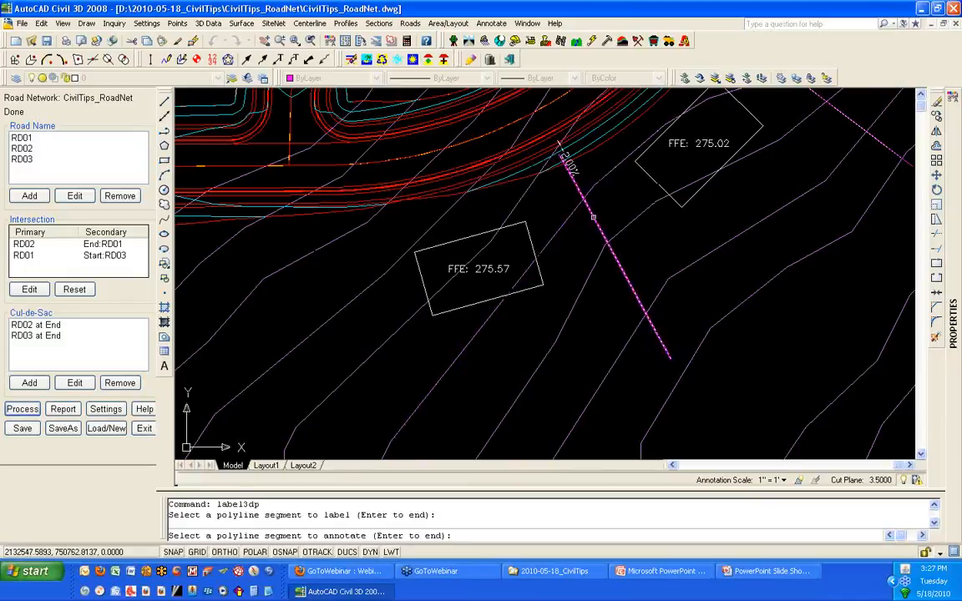
pyautogui.click(595, 218)
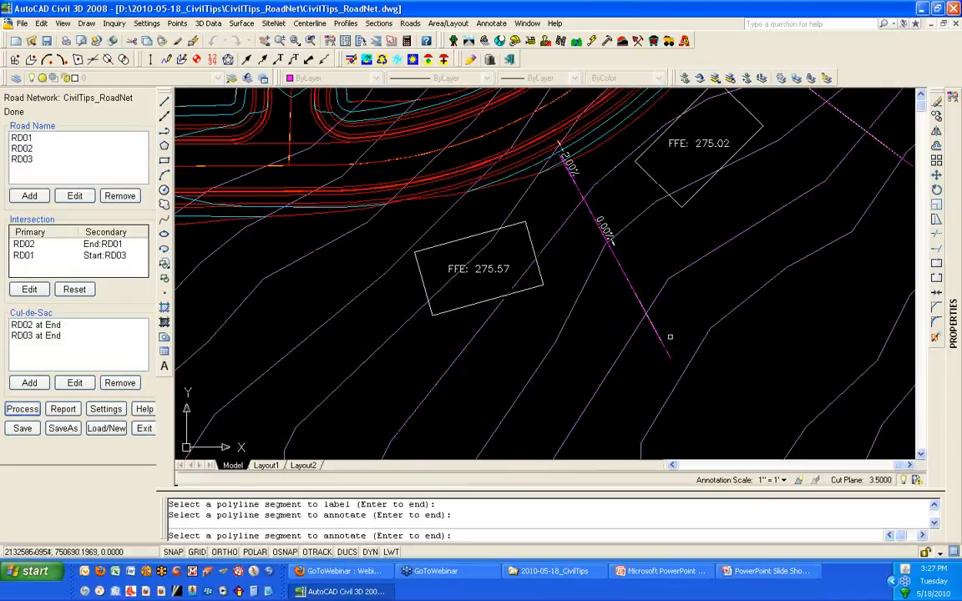
pyautogui.click(655, 327)
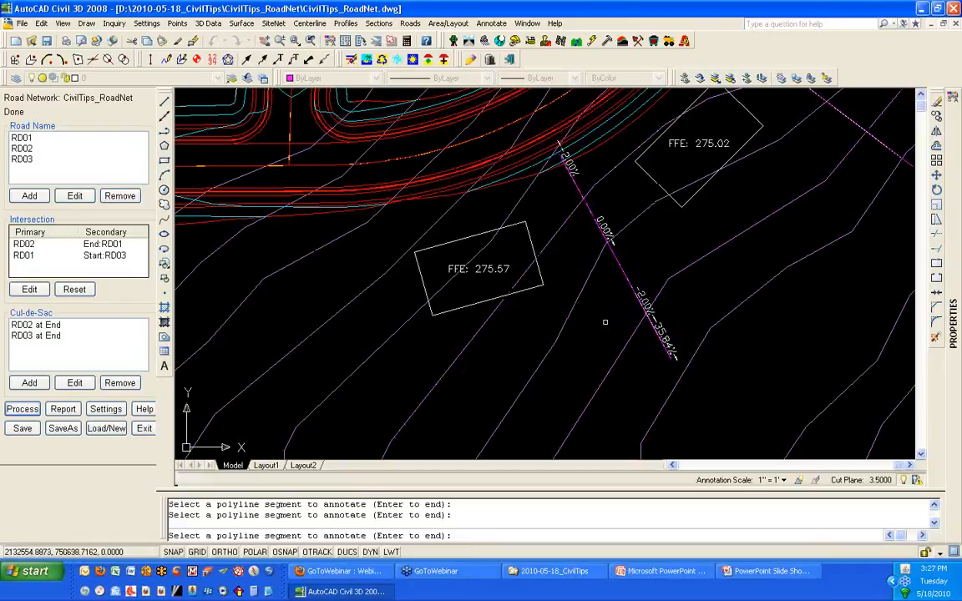
pyautogui.press('Return')
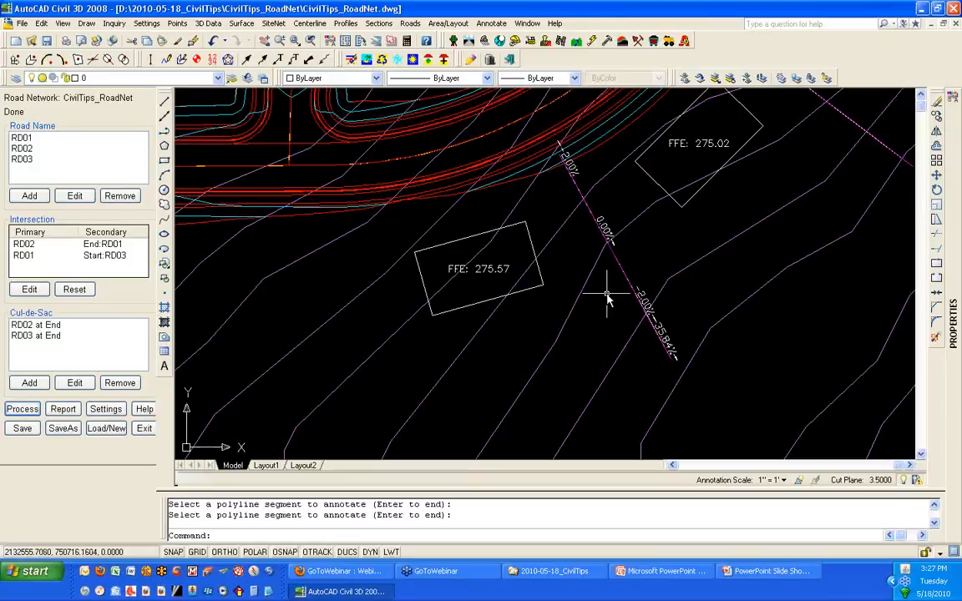
# - Exit the road network and close the CivilTips_RoadNet drawing, saving its changes
pyautogui.moveTo(696, 103)
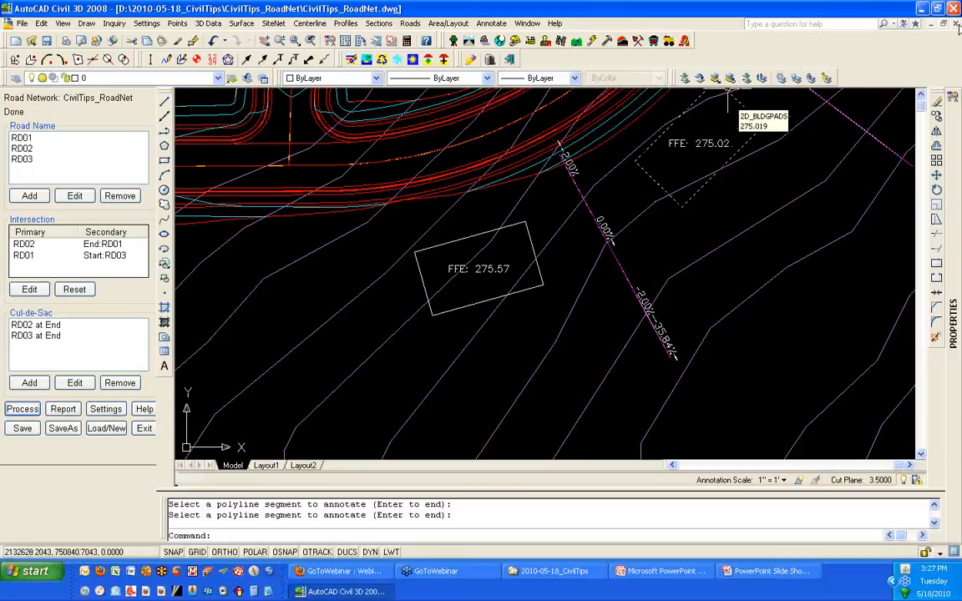
pyautogui.click(144, 430)
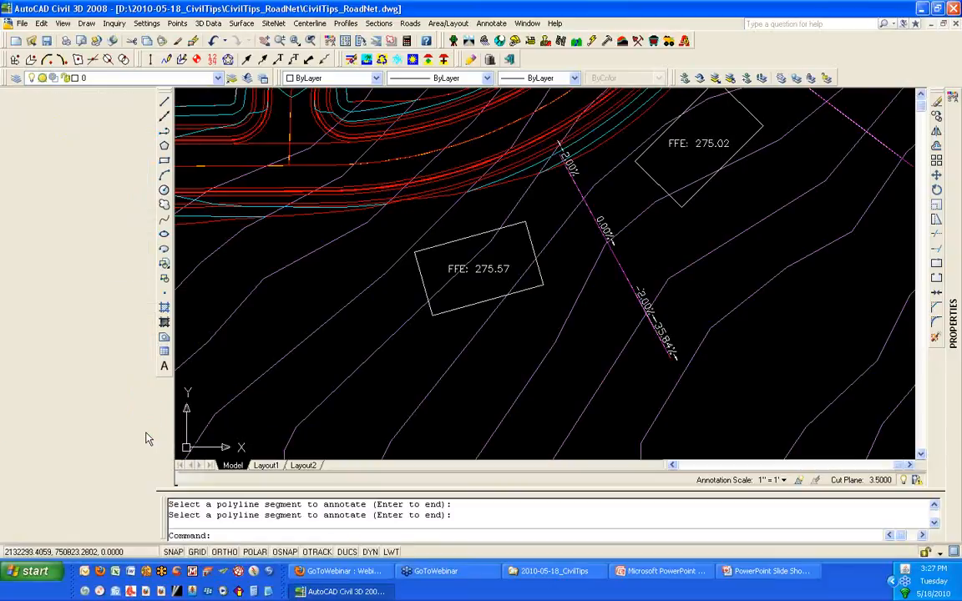
pyautogui.press('Escape')
pyautogui.press('Escape')
pyautogui.click(954, 24)
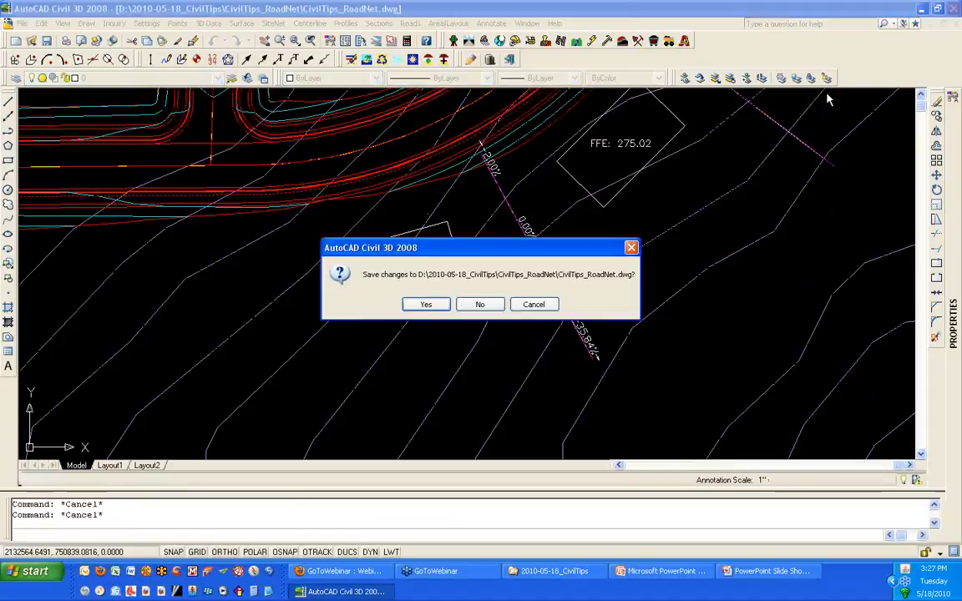
pyautogui.click(422, 304)
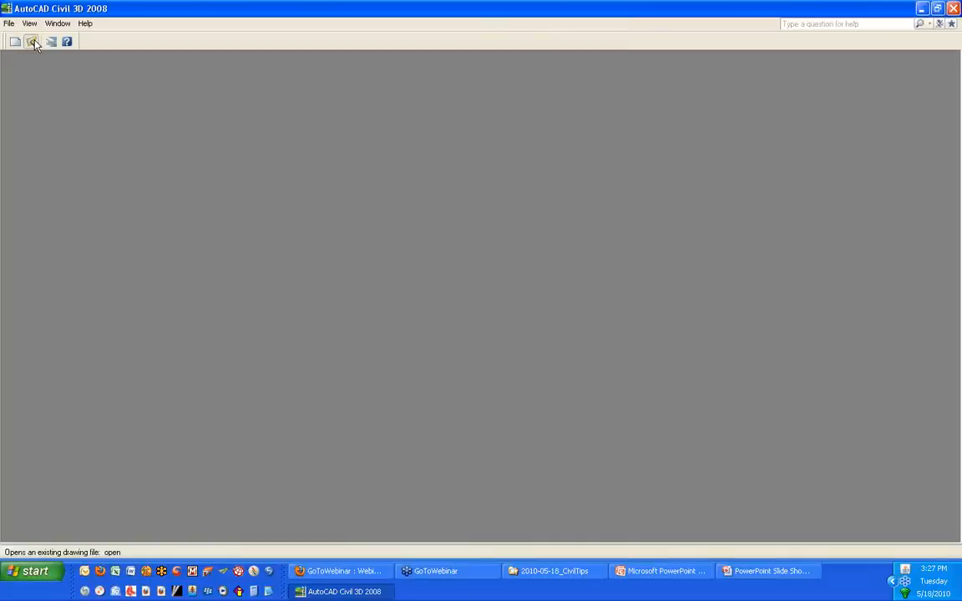
# - Open the drawing PointStaking_SetBySlope.dwg from the PointStaking_SetBySlope folder
pyautogui.click(32, 41)
pyautogui.doubleClick(197, 233)
pyautogui.click(201, 209)
pyautogui.click(428, 395)
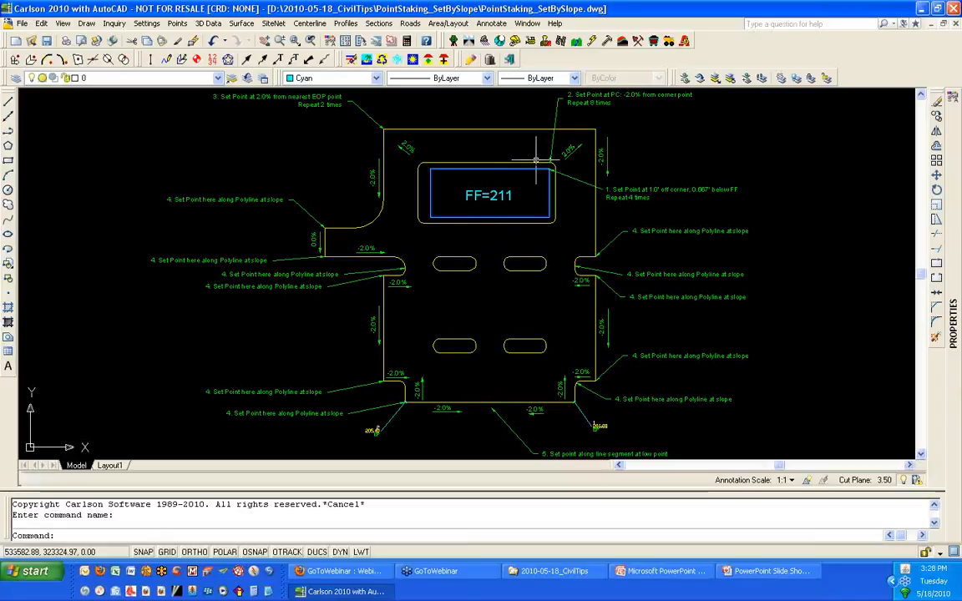
# - Set the blue building outline polyline to the elevation of the FF=211 text, adding 0.0 to the text value
pyautogui.scroll(2, 542, 161)
pyautogui.scroll(2, 535, 159)
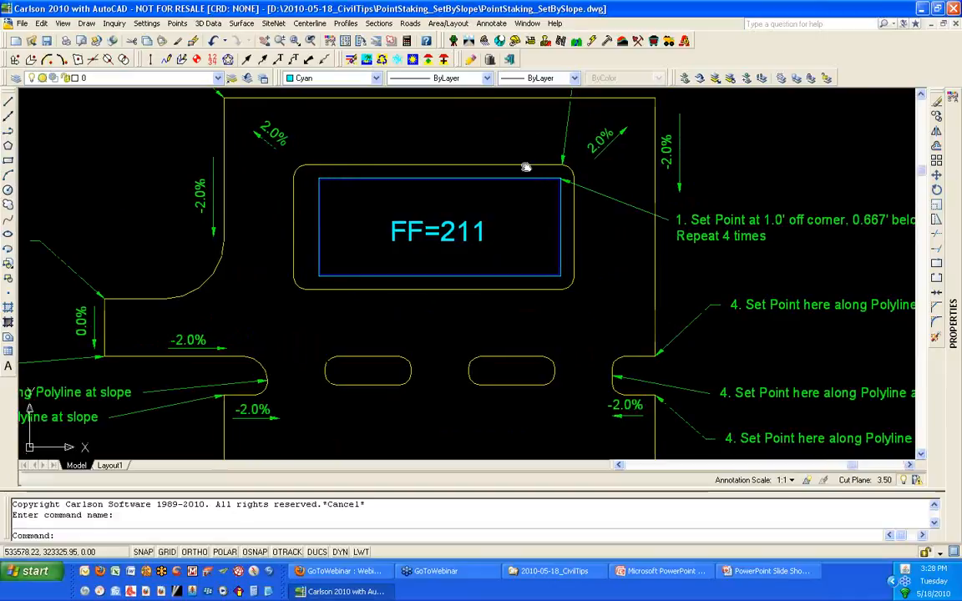
pyautogui.moveTo(523, 165); pyautogui.dragTo(391, 178, button='middle')
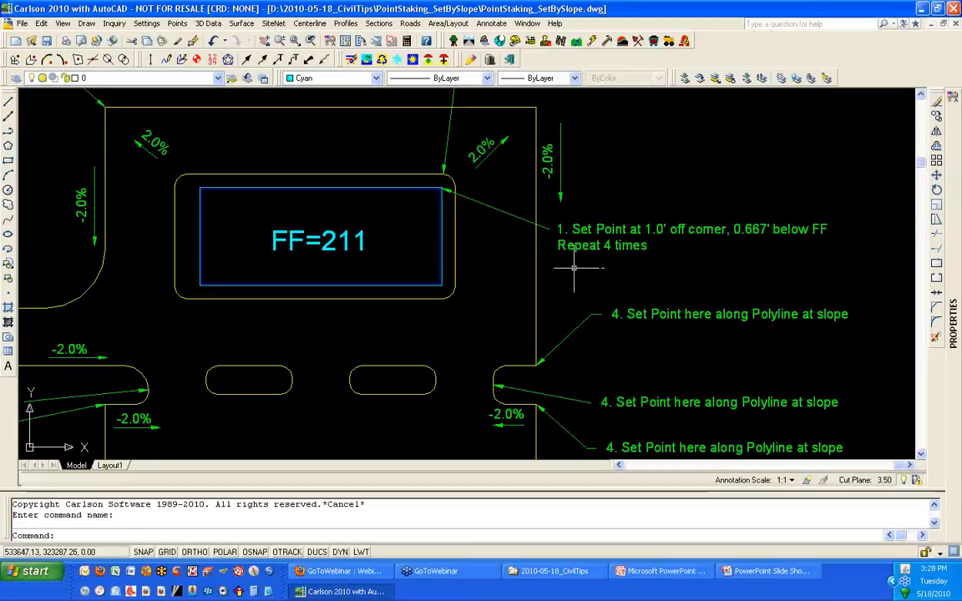
pyautogui.click(219, 25)
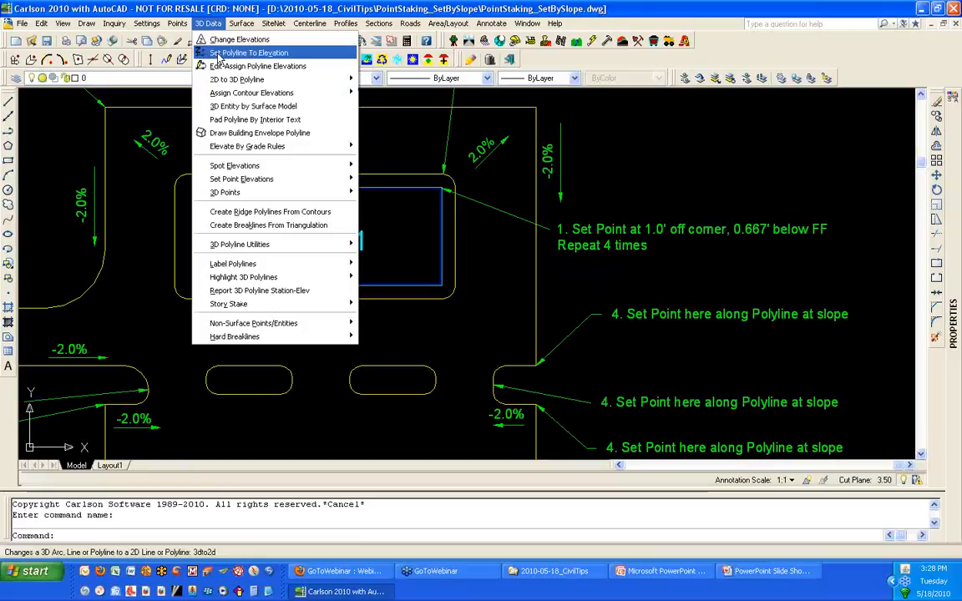
pyautogui.click(219, 54)
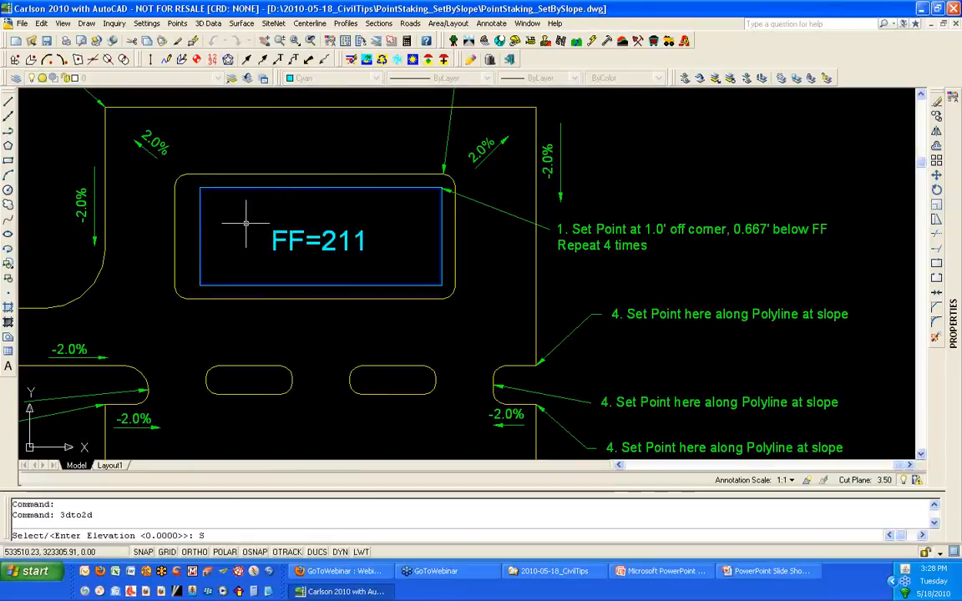
pyautogui.press('Return')
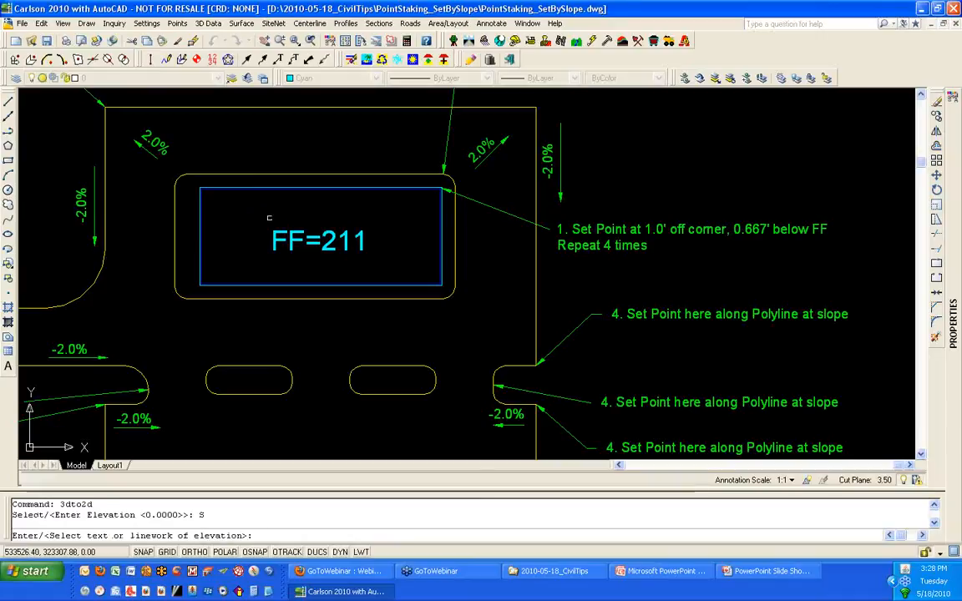
pyautogui.click(294, 231)
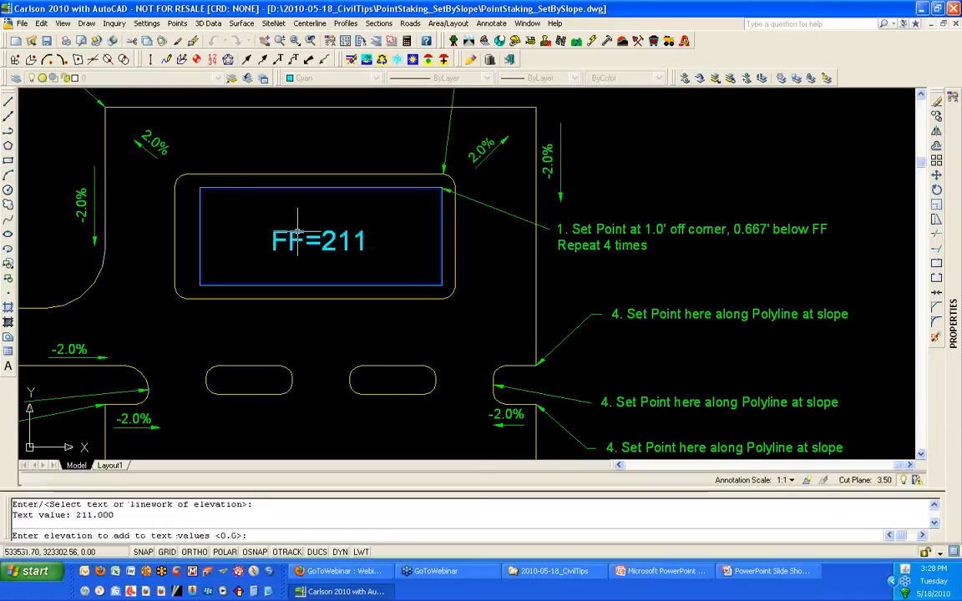
pyautogui.press('Return')
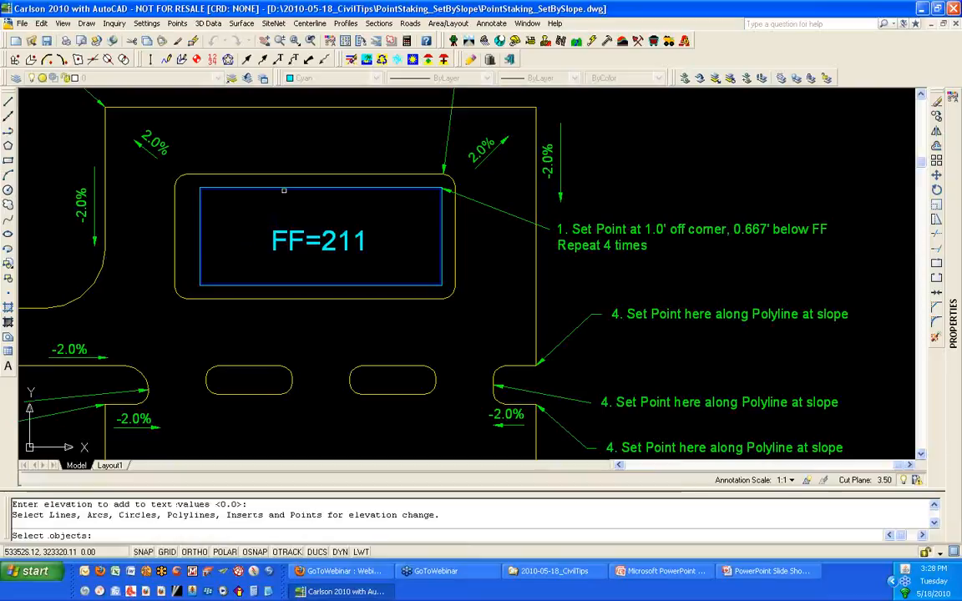
pyautogui.scroll(5, 282, 200)
pyautogui.click(283, 197)
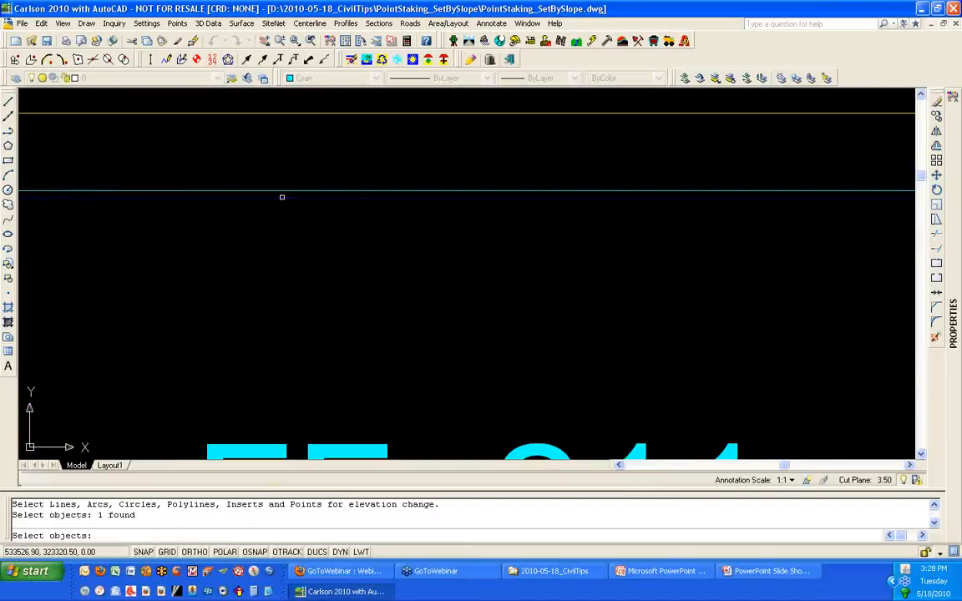
pyautogui.press('Return')
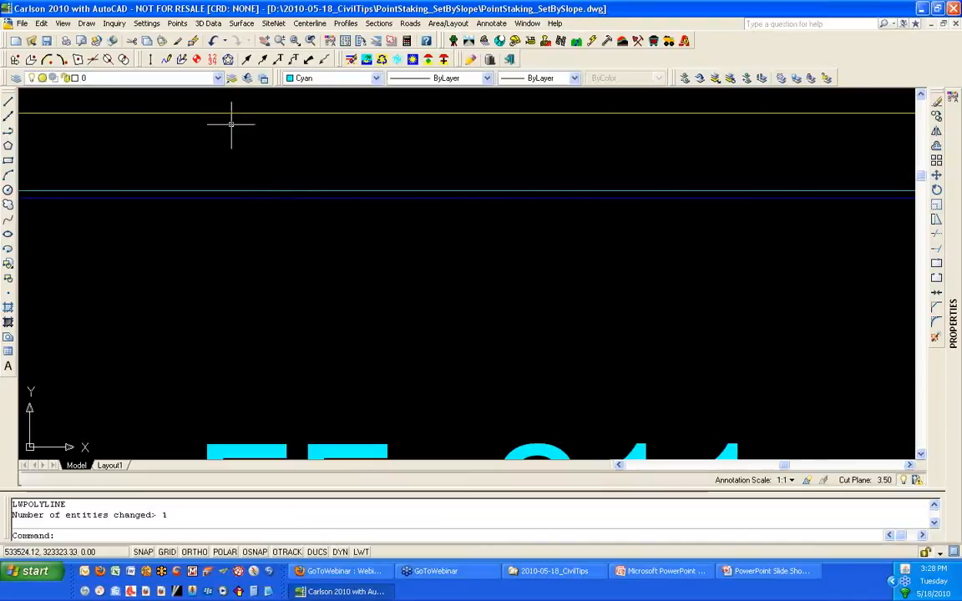
# - Turn on the Drawing Inspector and check the layer and elevation of the blue building outline
pyautogui.click(123, 22)
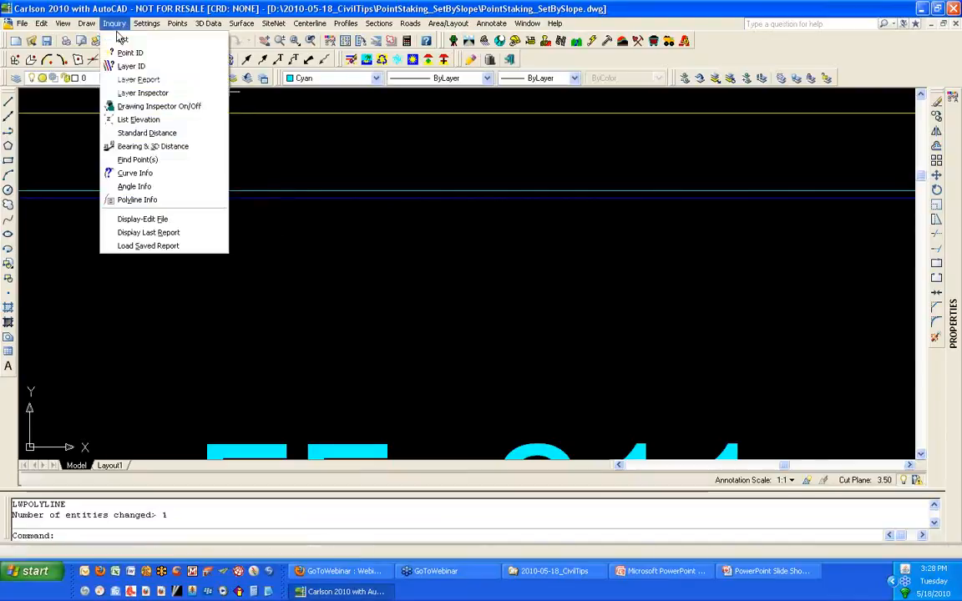
pyautogui.click(125, 106)
pyautogui.moveTo(146, 201)
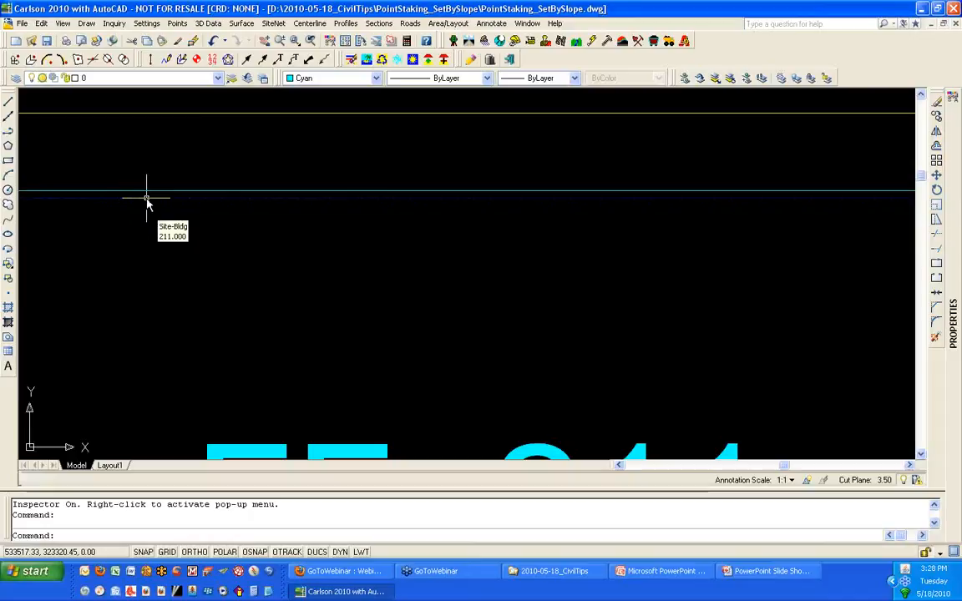
# - Open the drawing setup for the point staking drawing and accept its existing settings
pyautogui.scroll(-2, 160, 244)
pyautogui.scroll(-1, 158, 238)
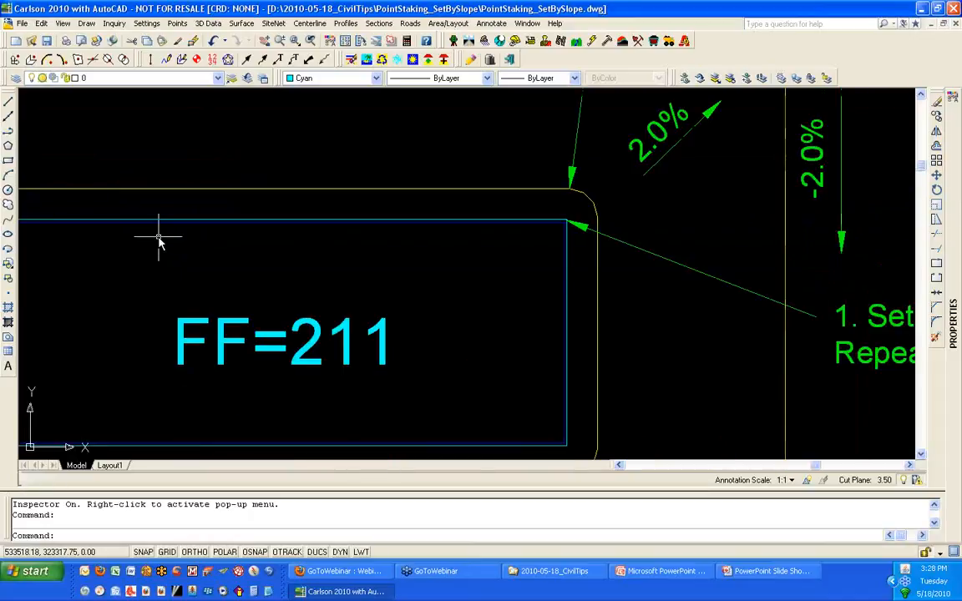
pyautogui.scroll(-1, 160, 242)
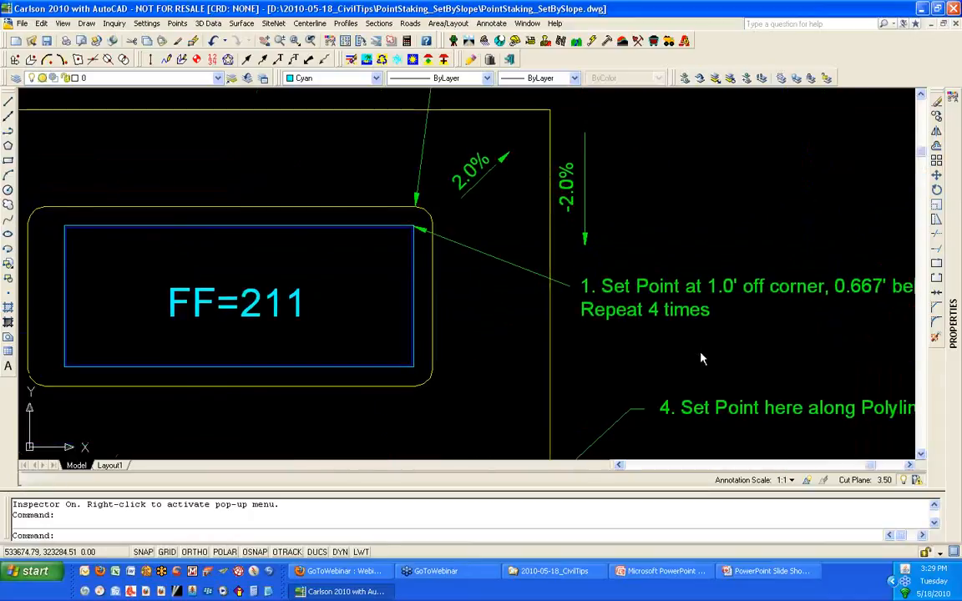
pyautogui.moveTo(702, 359); pyautogui.dragTo(537, 322, button='middle')
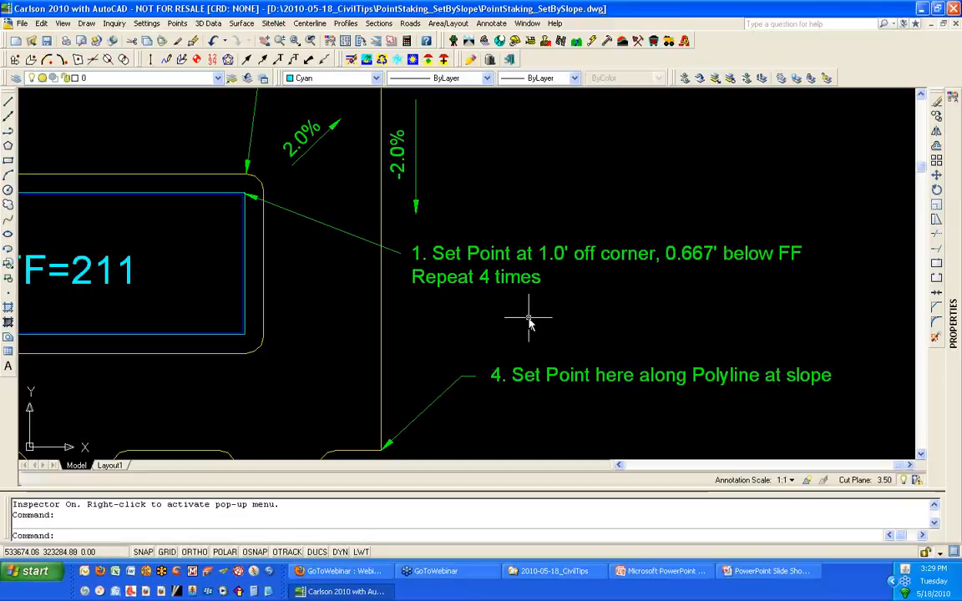
pyautogui.scroll(-2, 529, 321)
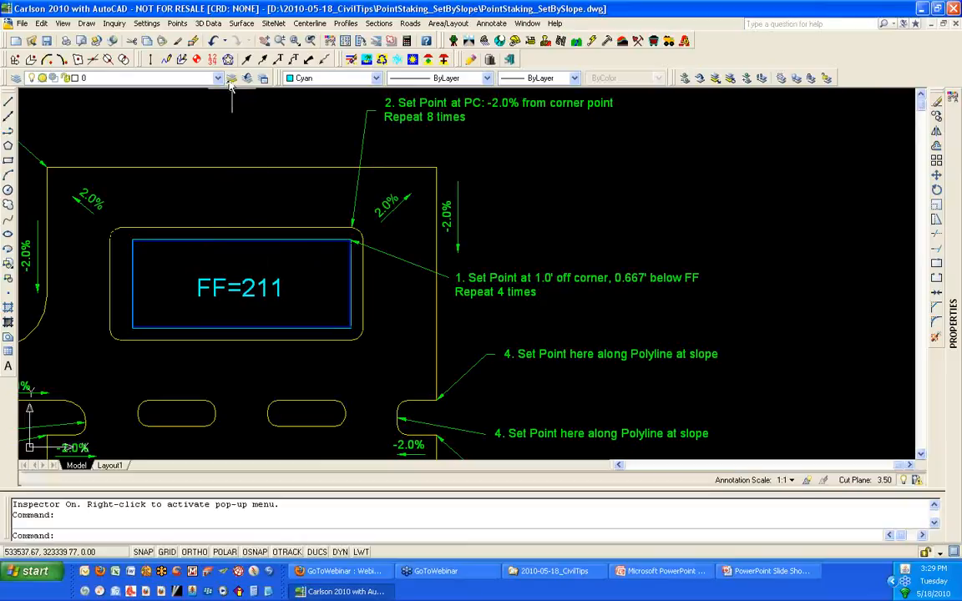
pyautogui.click(135, 23)
pyautogui.click(150, 40)
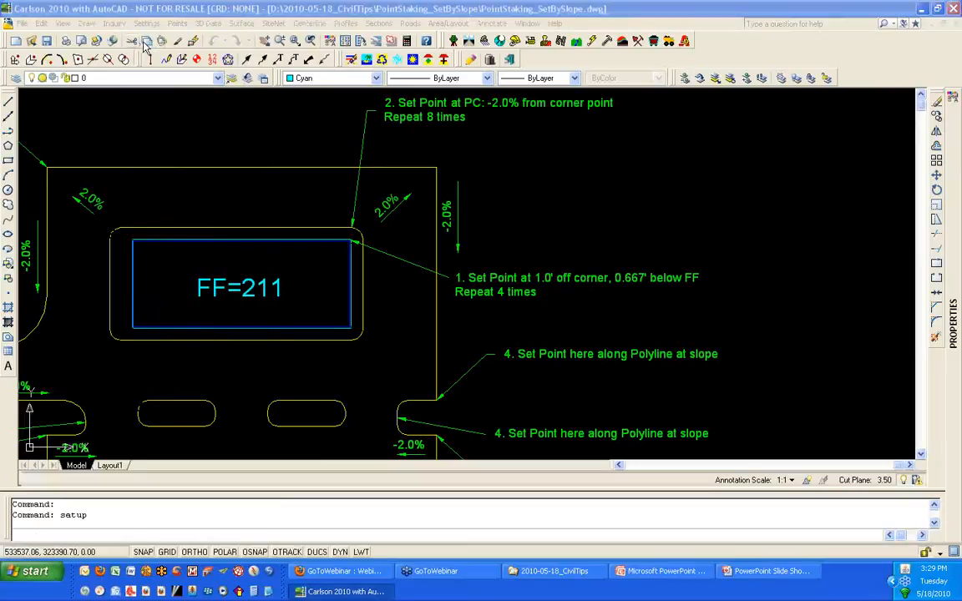
pyautogui.click(387, 437)
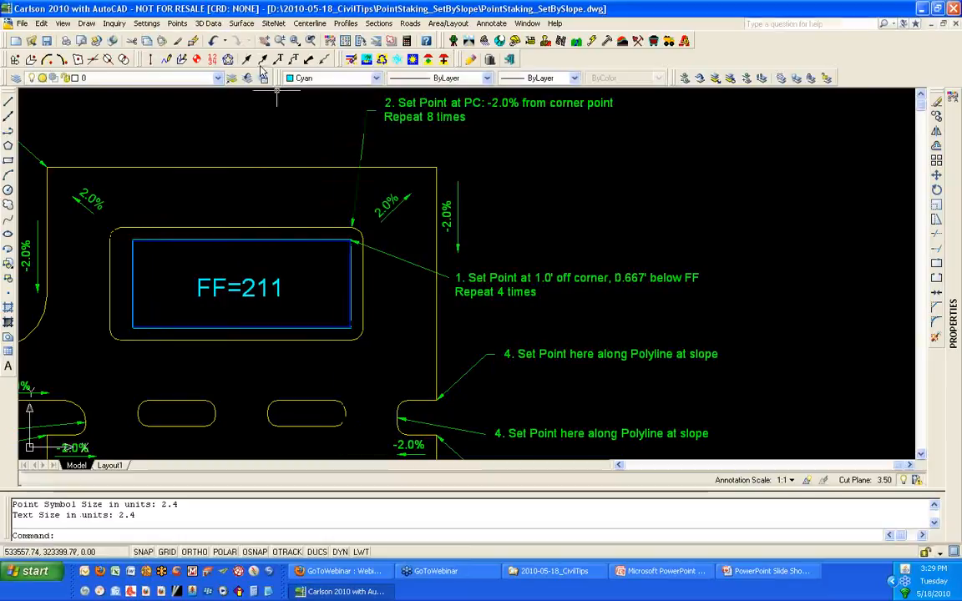
# - Turn on object snap and limit the active snap modes to Endpoint and Node
pyautogui.press('F3')
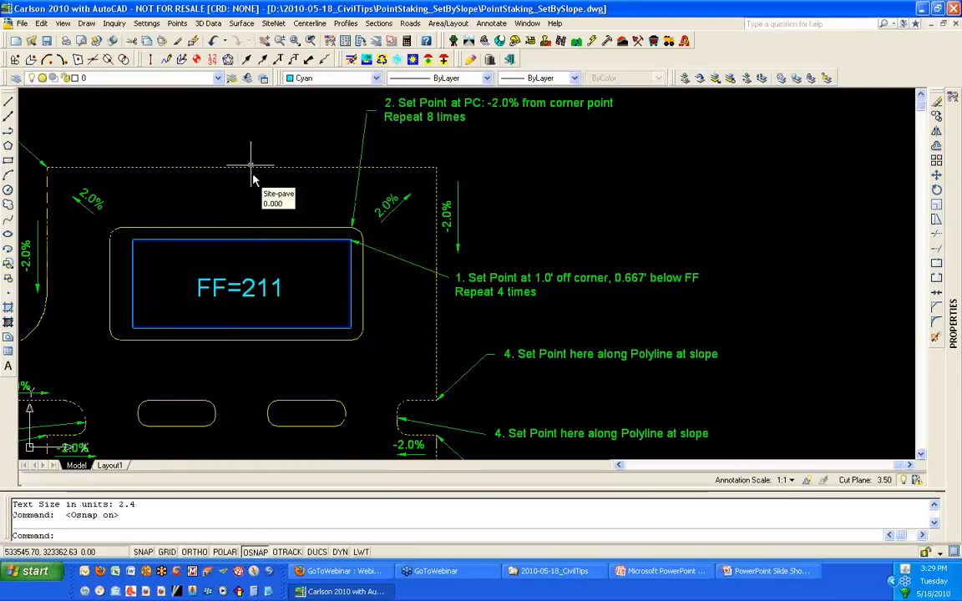
pyautogui.rightClick(252, 556)
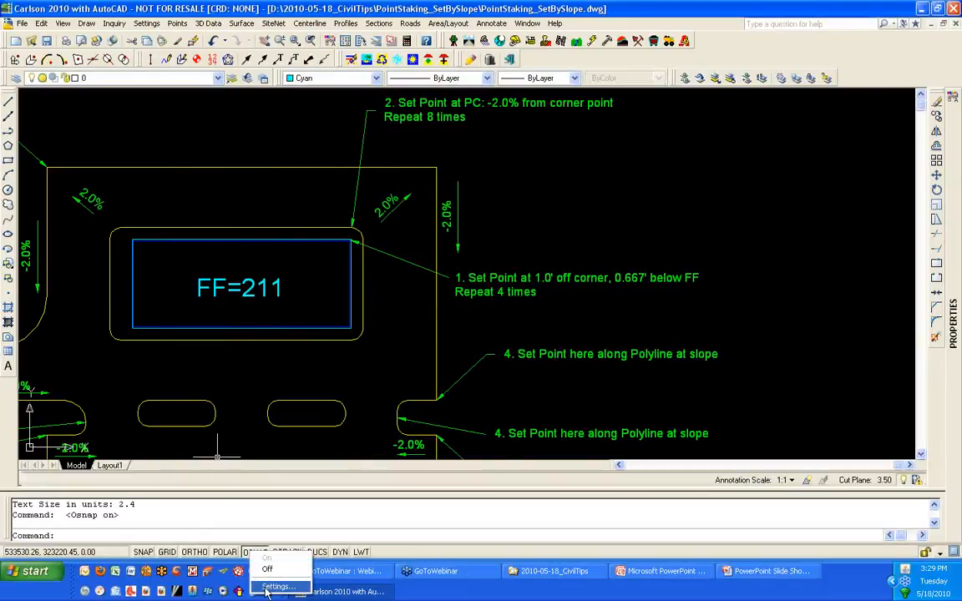
pyautogui.click(269, 584)
pyautogui.click(371, 220)
pyautogui.click(489, 220)
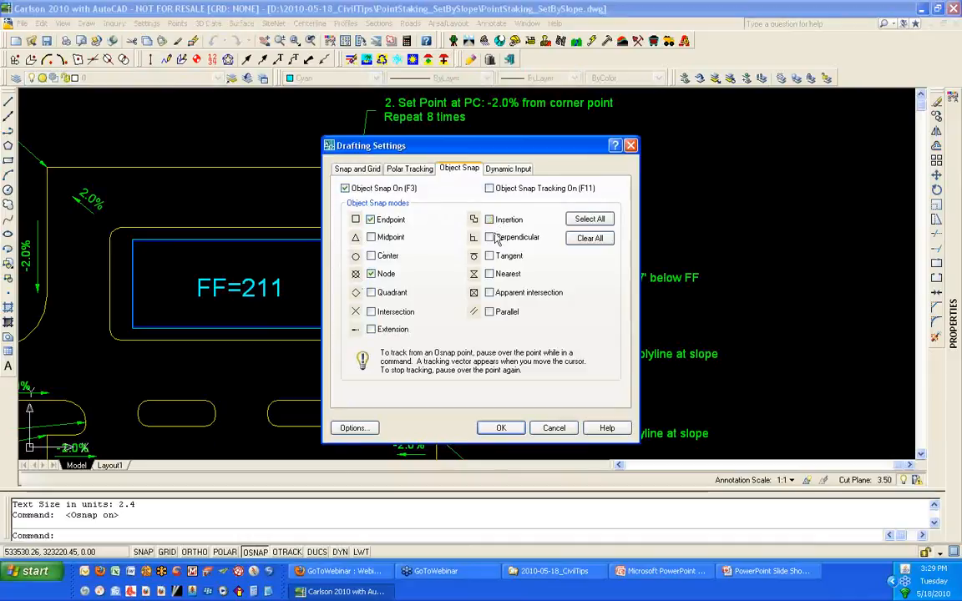
pyautogui.click(487, 430)
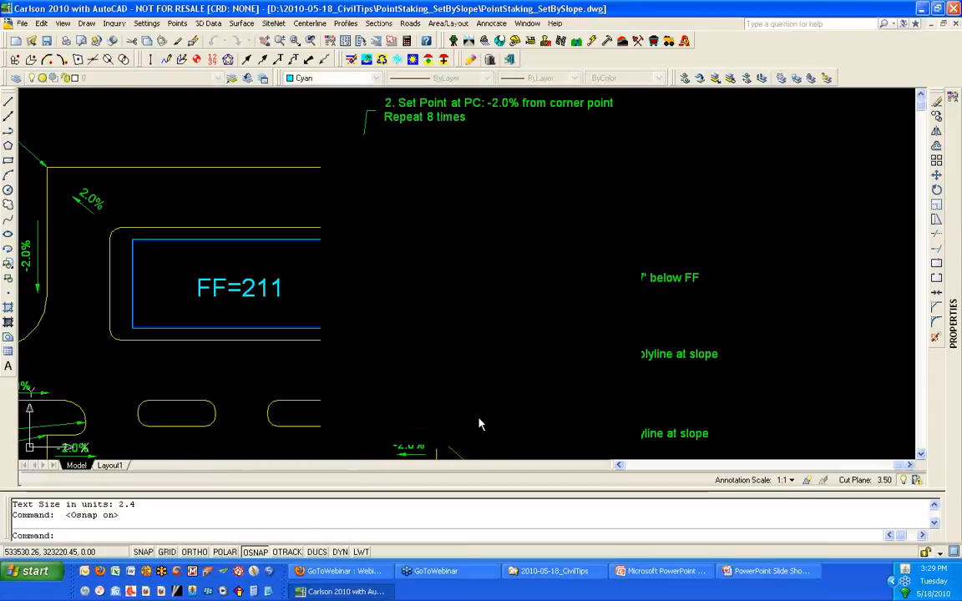
# - Start Points by Slope with the Vertical slope format and the Screen Pick placement method
pyautogui.click(208, 23)
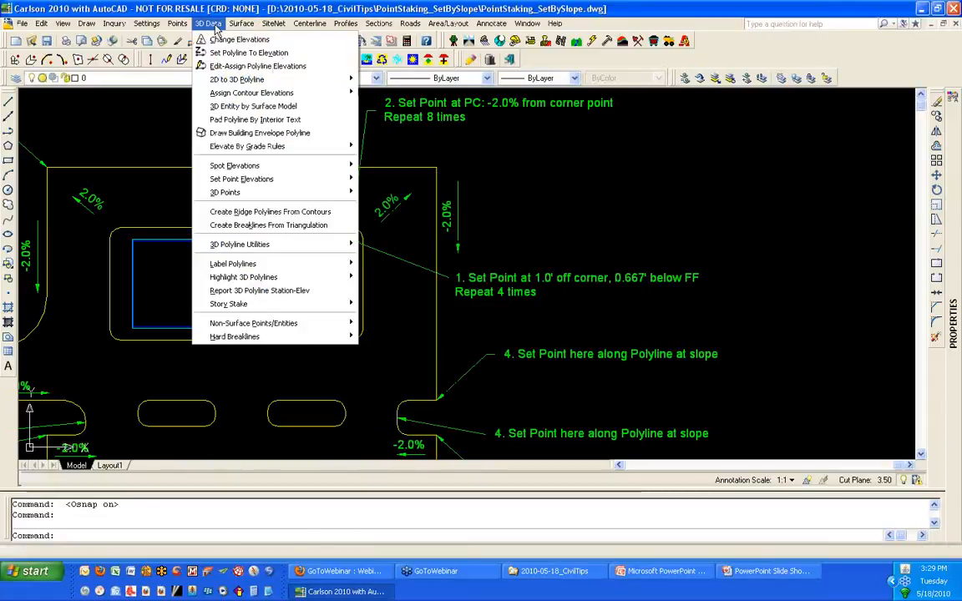
pyautogui.moveTo(234, 195)
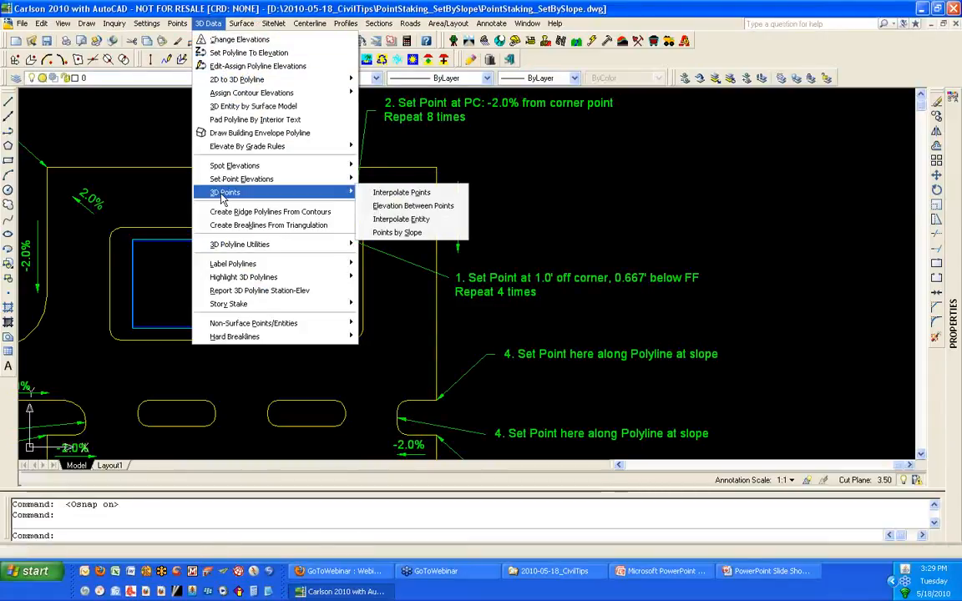
pyautogui.click(454, 239)
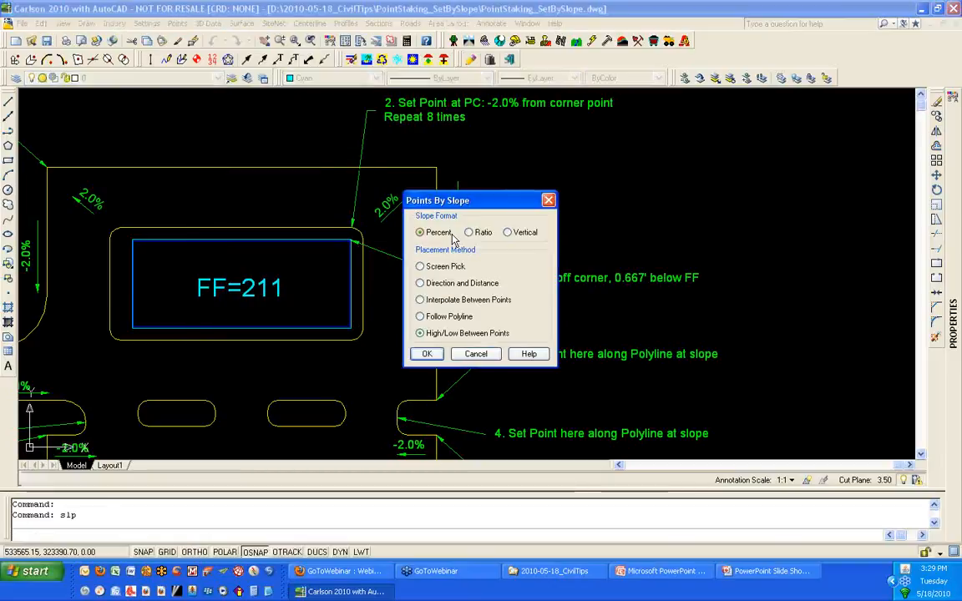
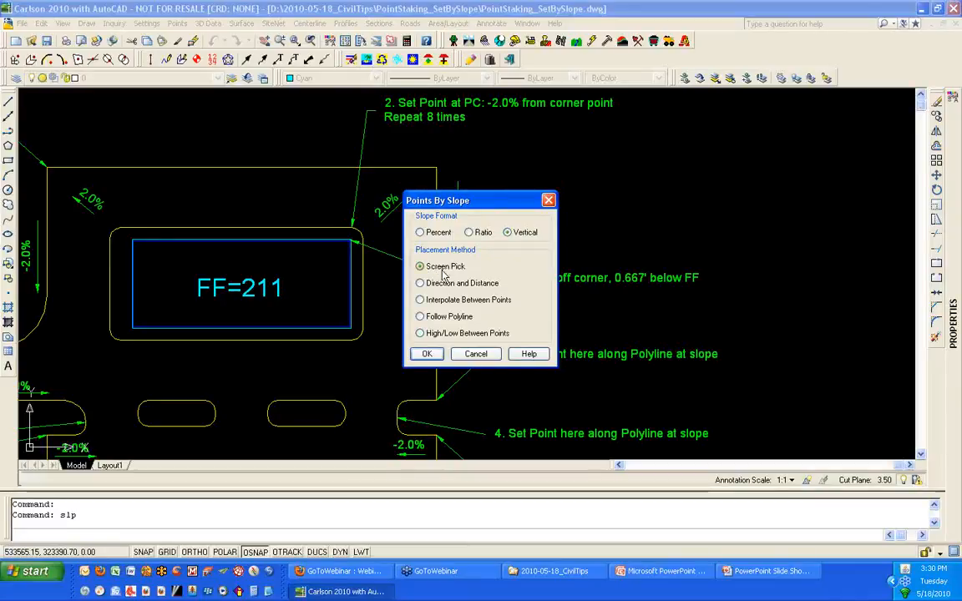
pyautogui.click(430, 354)
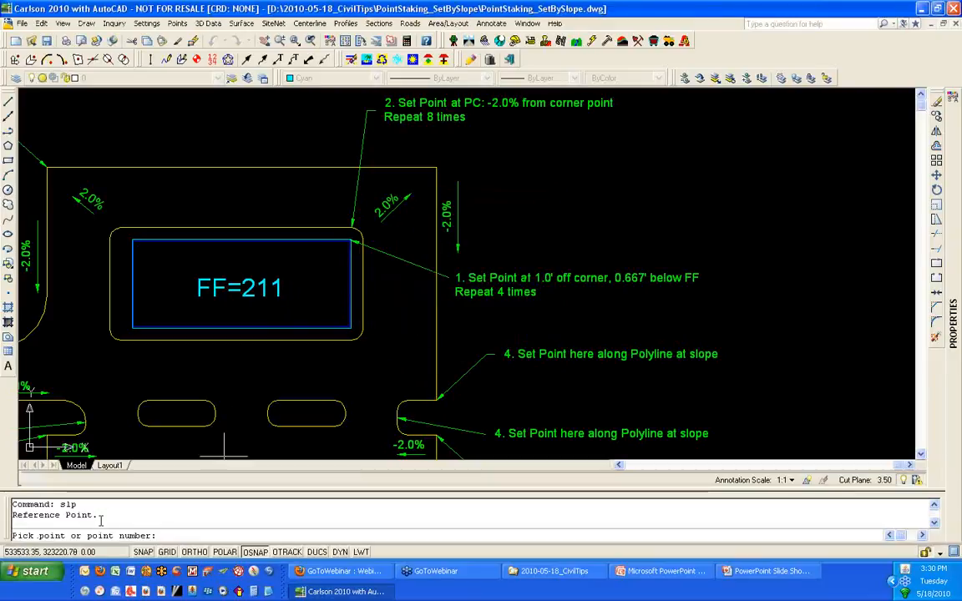
pyautogui.moveTo(101, 514); pyautogui.dragTo(10, 515)
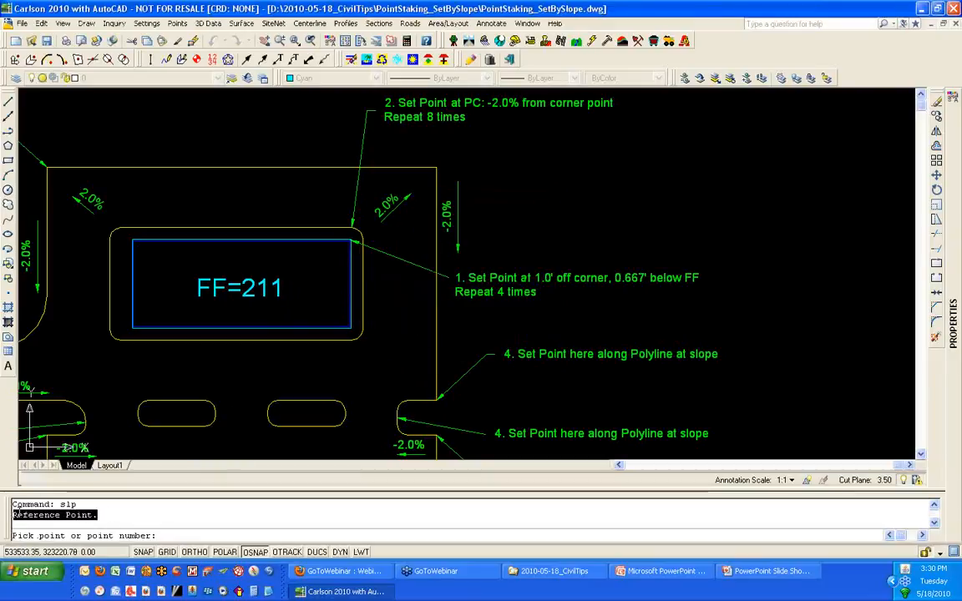
pyautogui.click(108, 515)
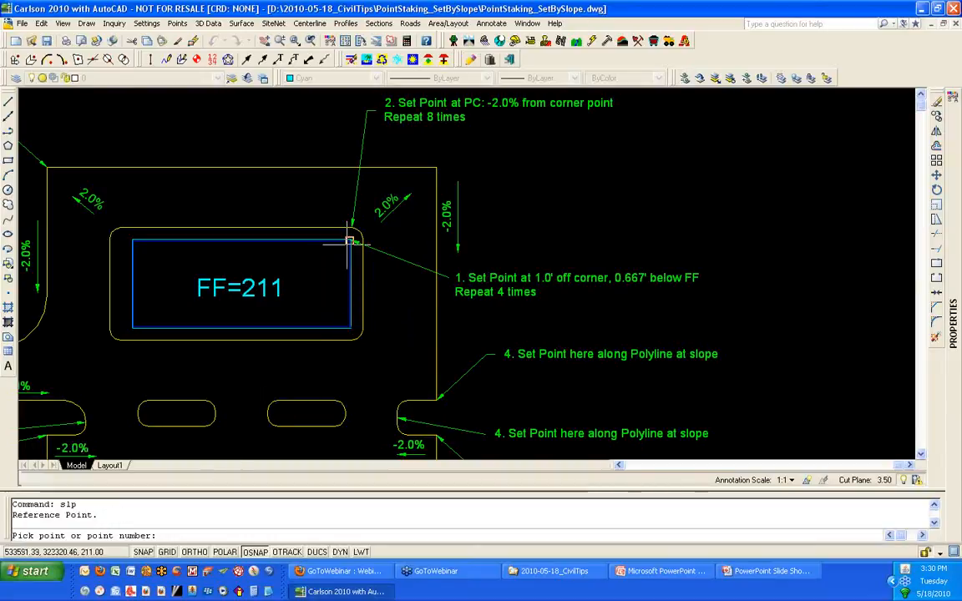
# - Reference the building's upper-right corner and target the adjacent corner of the offset outline with a Delta Z of -.667
pyautogui.scroll(1, 348, 242)
pyautogui.scroll(3, 348, 244)
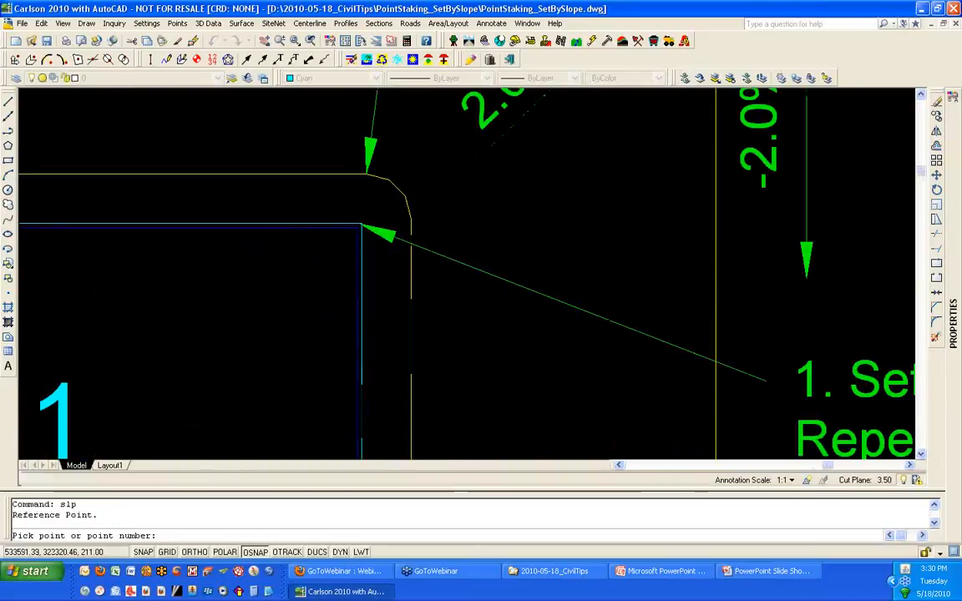
pyautogui.click(368, 209)
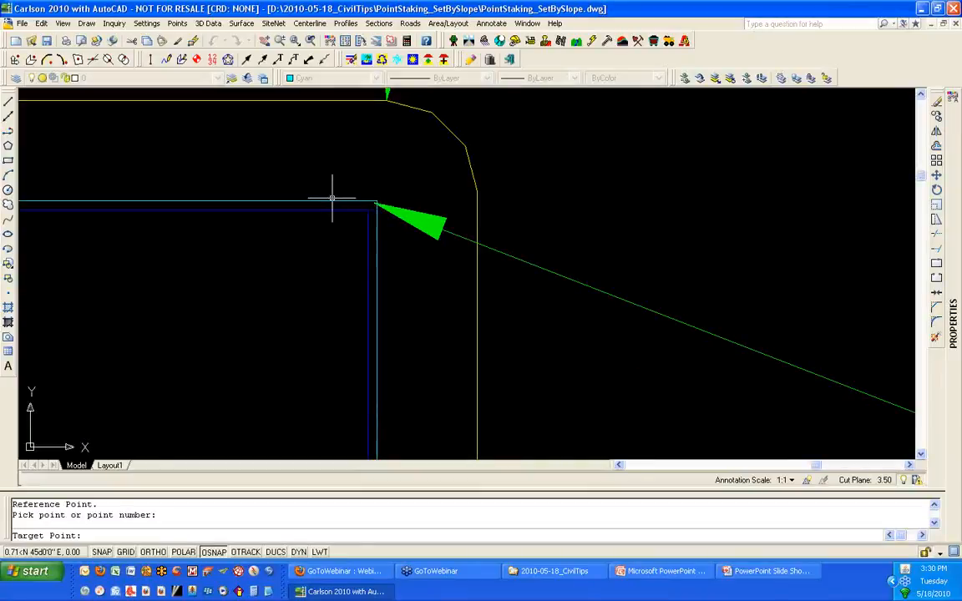
pyautogui.click(332, 200)
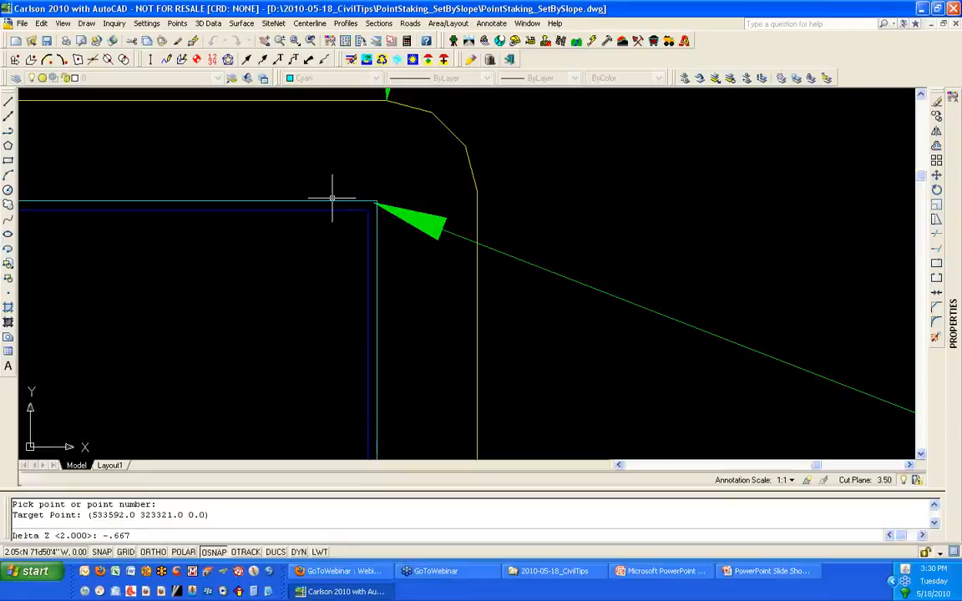
pyautogui.write('-.667')
pyautogui.press('Return')
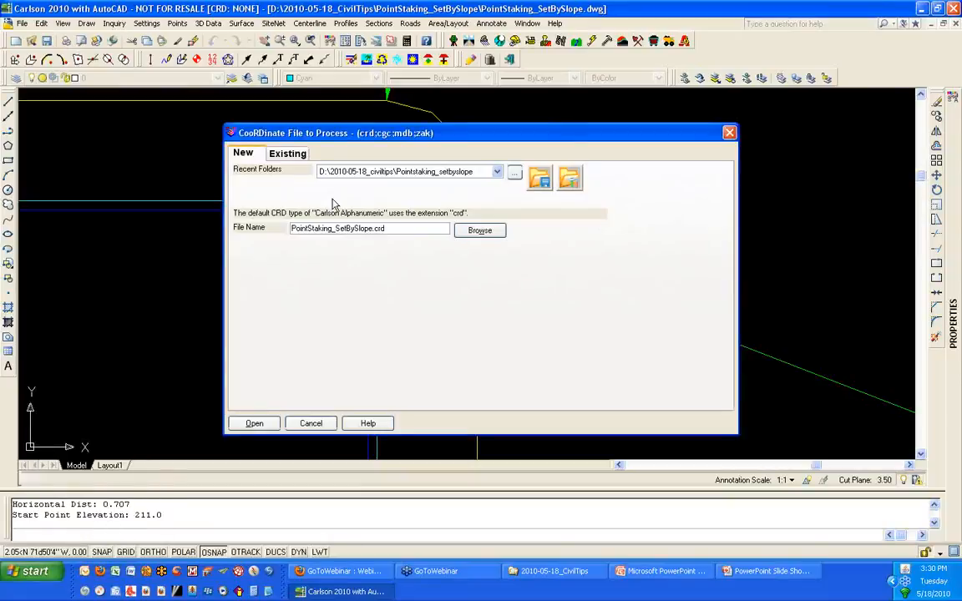
# - Create the coordinate file PointStaking_SetBySlope.crd and give the upper-right corner point the description BLDG OS
pyautogui.click(261, 425)
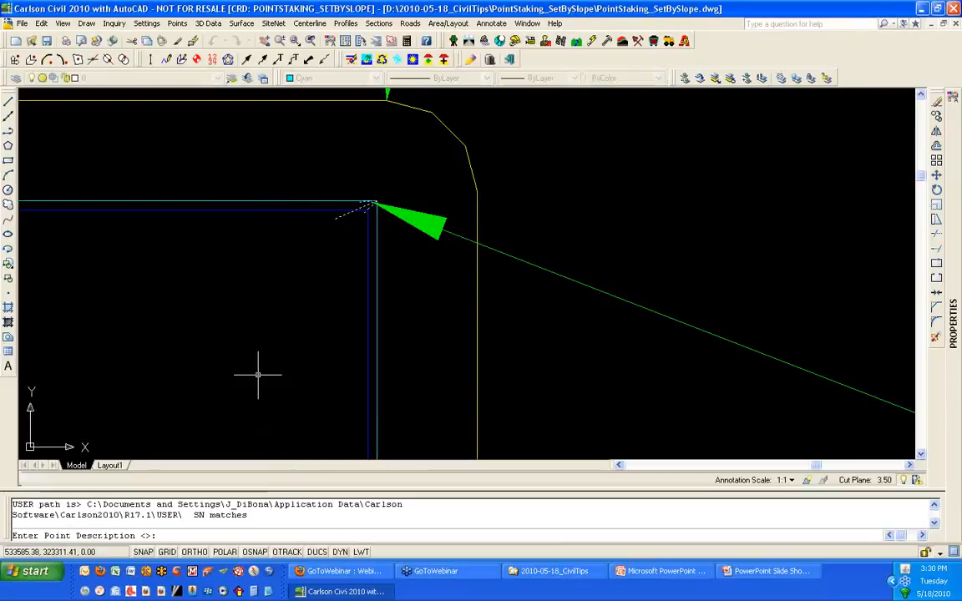
pyautogui.write('BLDG OS')
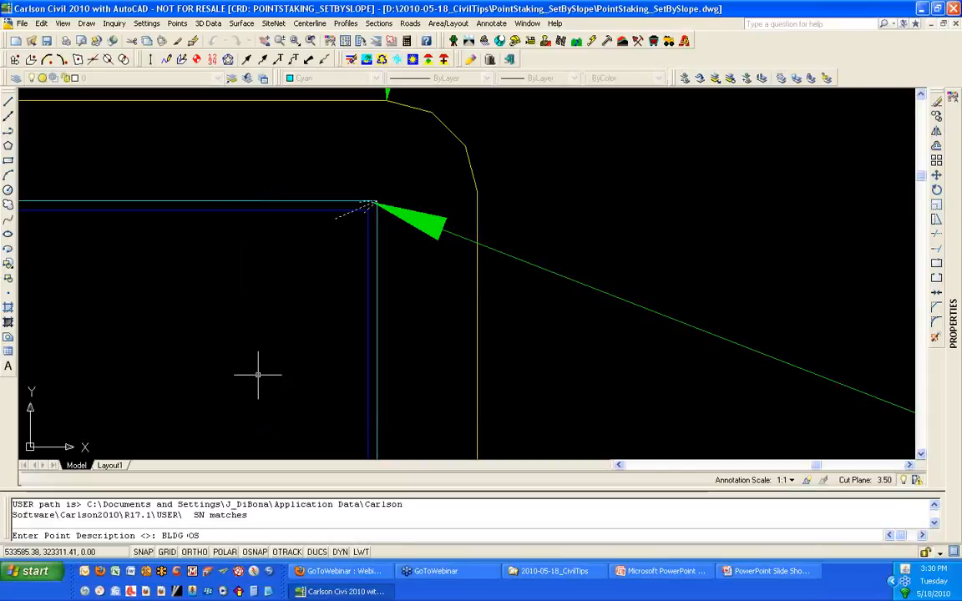
pyautogui.press('Return')
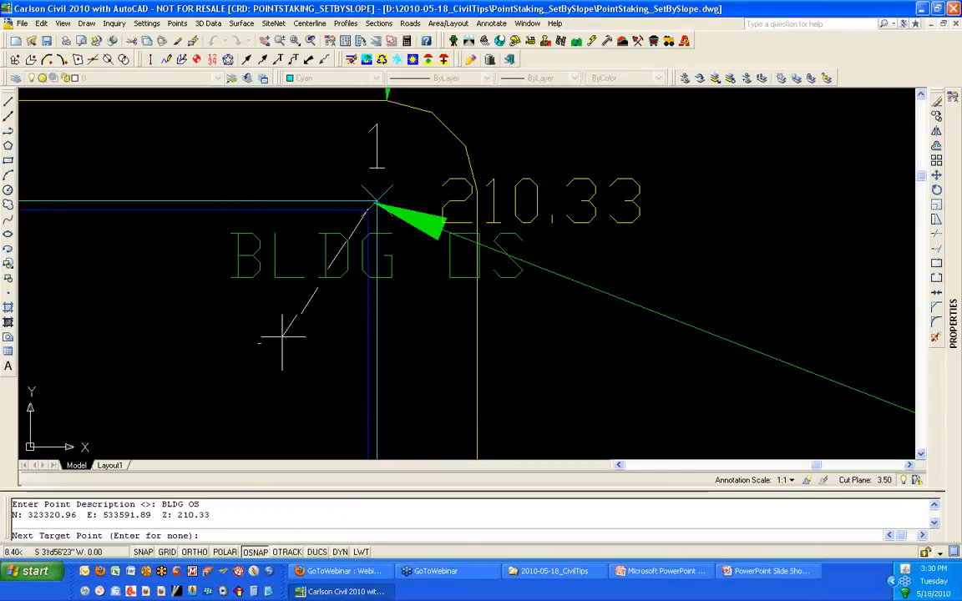
# - Place a BLDG OS point at the offset outline's lower-right corner, keeping the -0.667 Delta Z
pyautogui.scroll(-2, 315, 285)
pyautogui.scroll(-3, 297, 215)
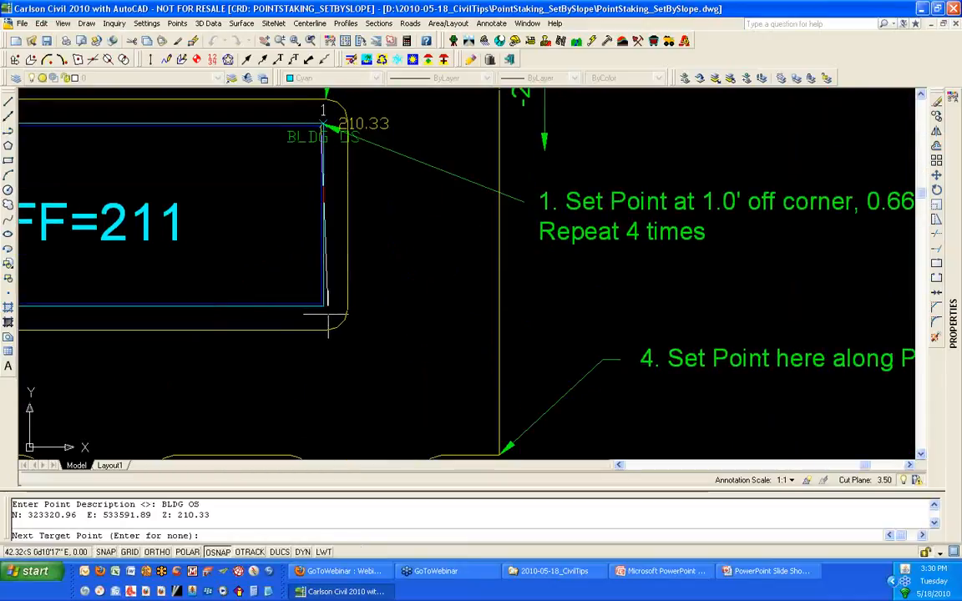
pyautogui.scroll(3, 328, 316)
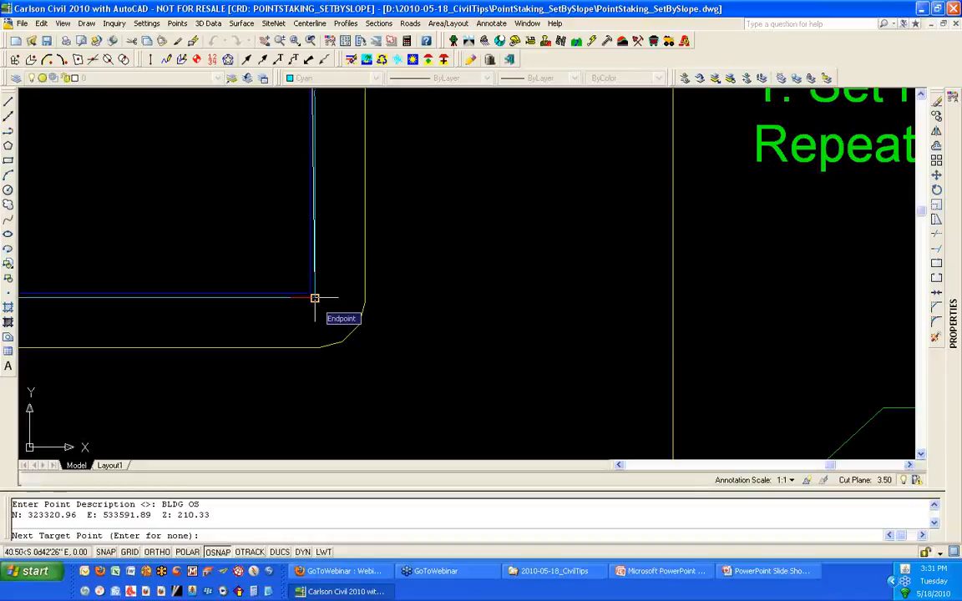
pyautogui.click(315, 298)
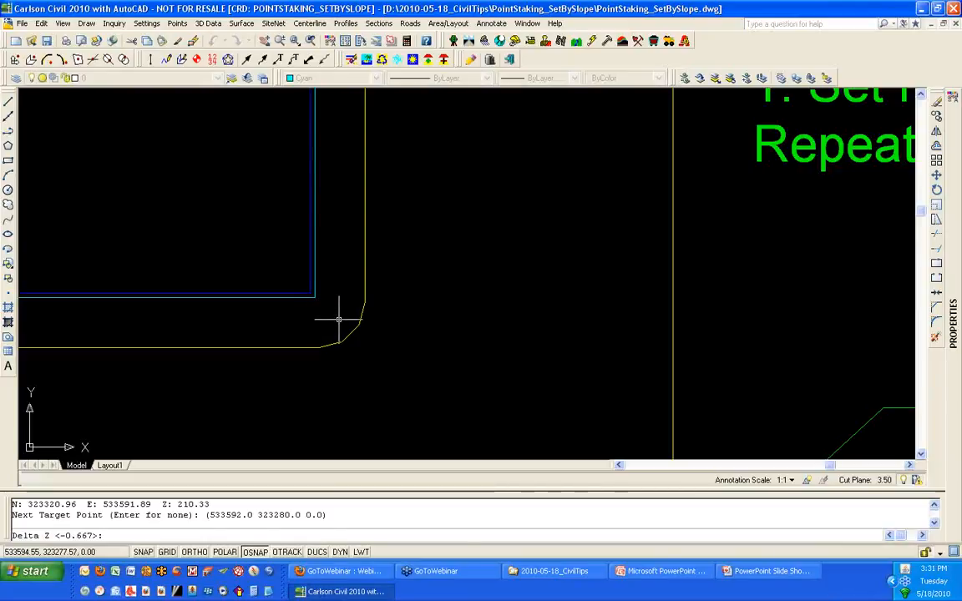
pyautogui.press('Return')
pyautogui.press('Return')
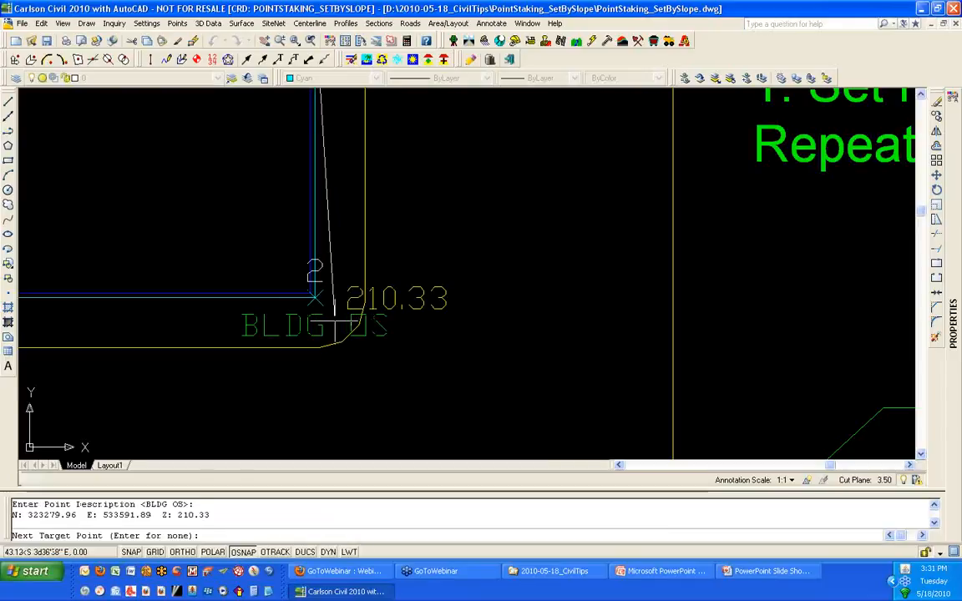
# - Place a BLDG OS point at the offset outline's lower-left corner with the same Delta Z and description
pyautogui.scroll(-5, 334, 319)
pyautogui.scroll(8, 223, 274)
pyautogui.click(129, 325)
pyautogui.press('Return')
pyautogui.press('Return')
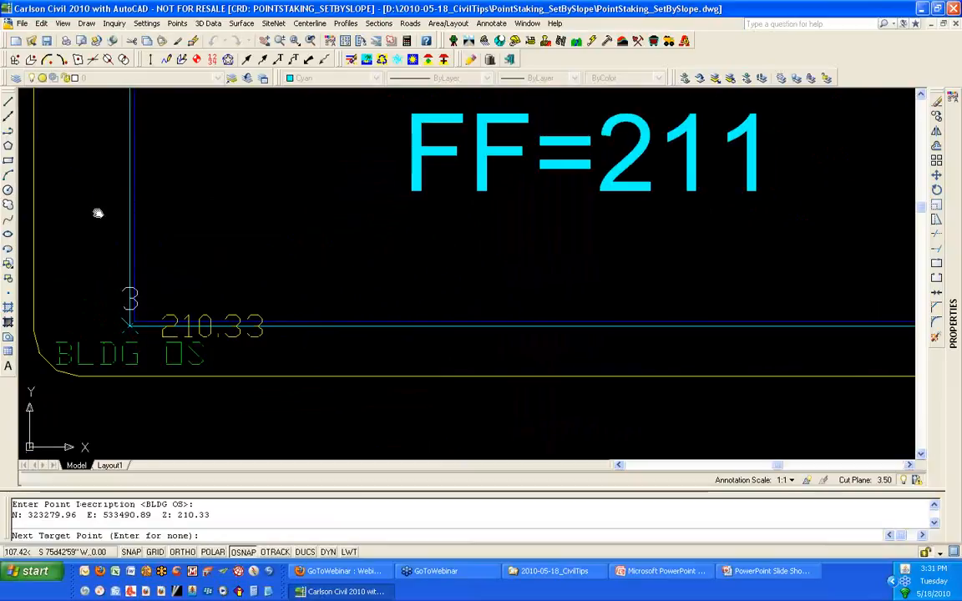
# - Place the fourth BLDG OS point at the offset outline's upper-left corner with the same Delta Z and end the routine
pyautogui.moveTo(98, 213); pyautogui.dragTo(113, 384, button='middle')
pyautogui.click(144, 122)
pyautogui.press('Return')
pyautogui.press('Return')
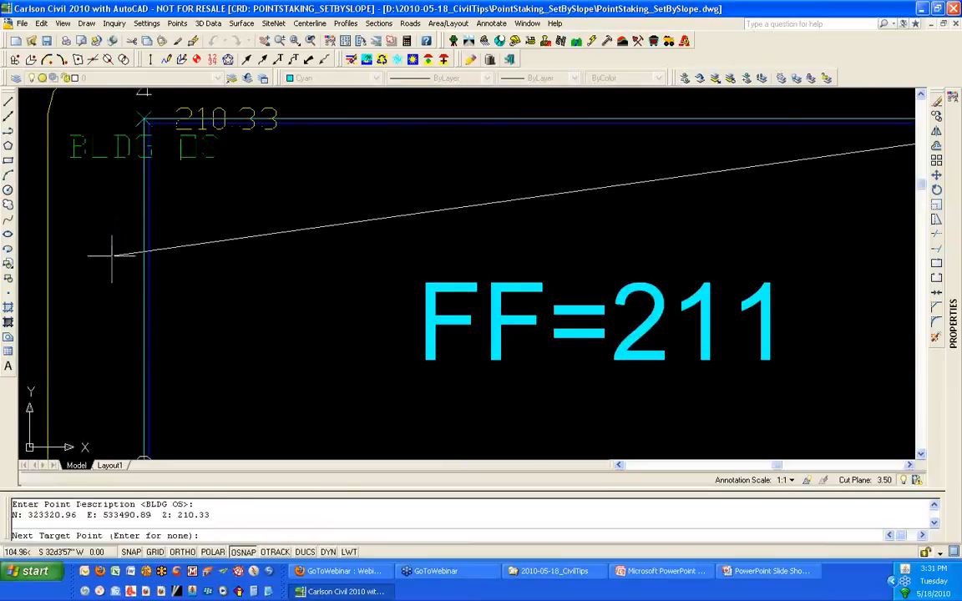
pyautogui.scroll(-8, 247, 238)
pyautogui.scroll(5, 377, 242)
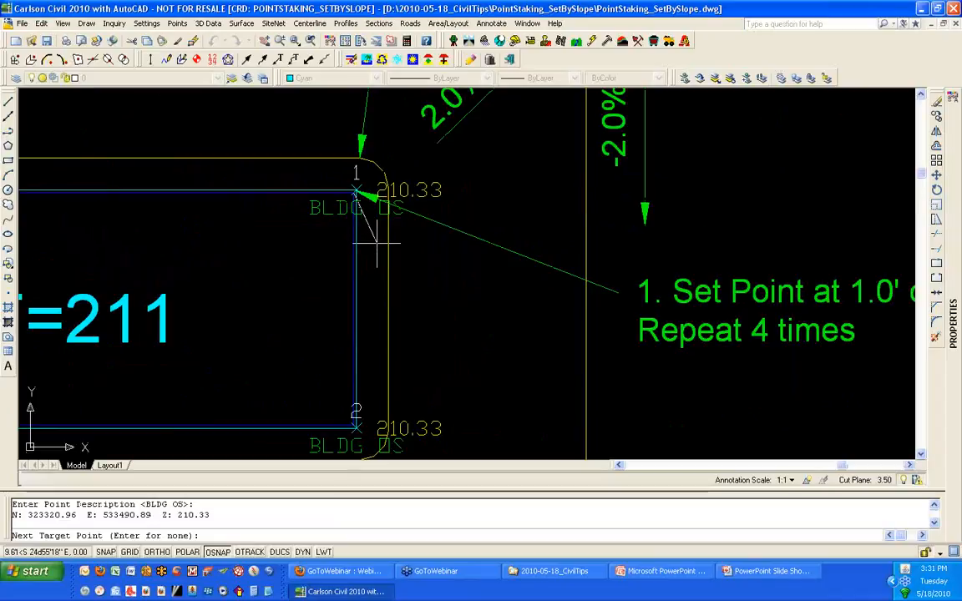
pyautogui.press('Return')
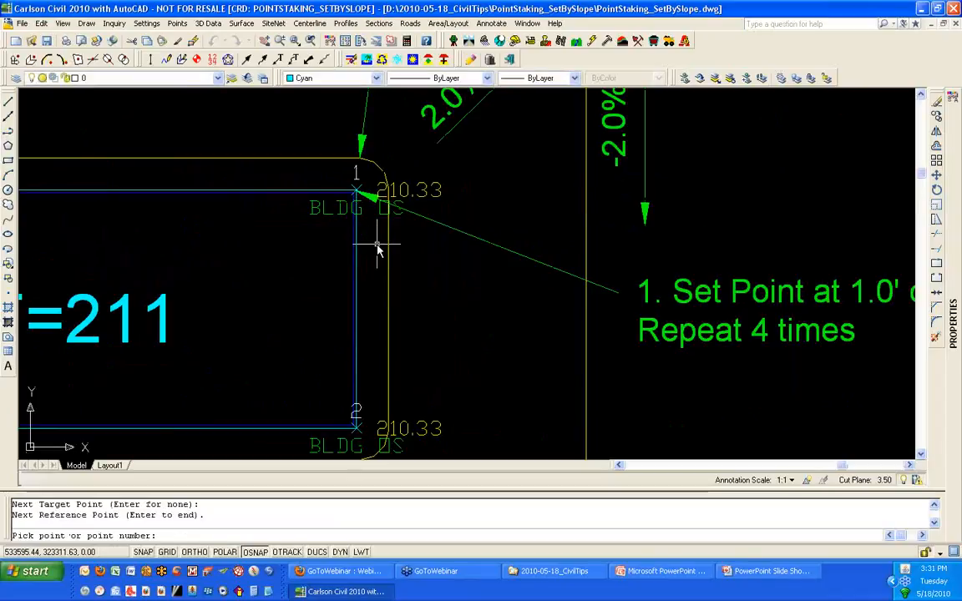
pyautogui.press('Return')
# - Restart Points by Slope with the Percent slope format and the Screen Pick placement method
pyautogui.scroll(-5, 380, 247)
pyautogui.moveTo(377, 271); pyautogui.dragTo(316, 353, button='middle')
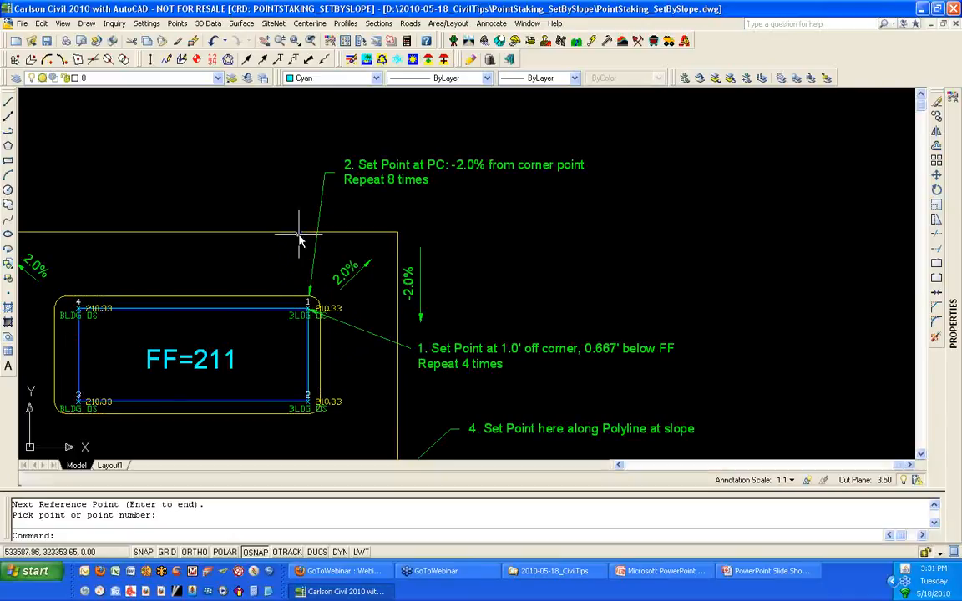
pyautogui.rightClick(269, 165)
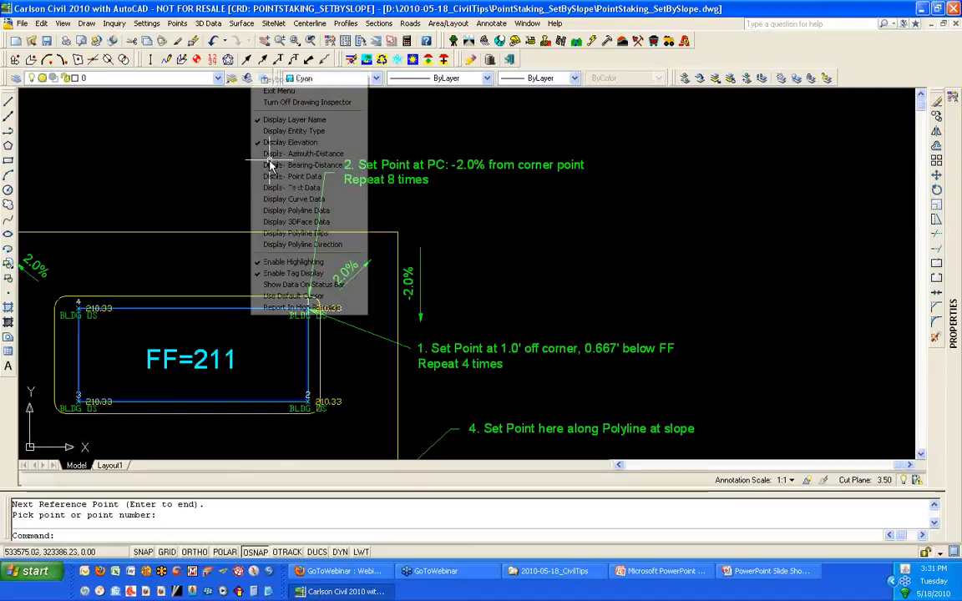
pyautogui.click(279, 90)
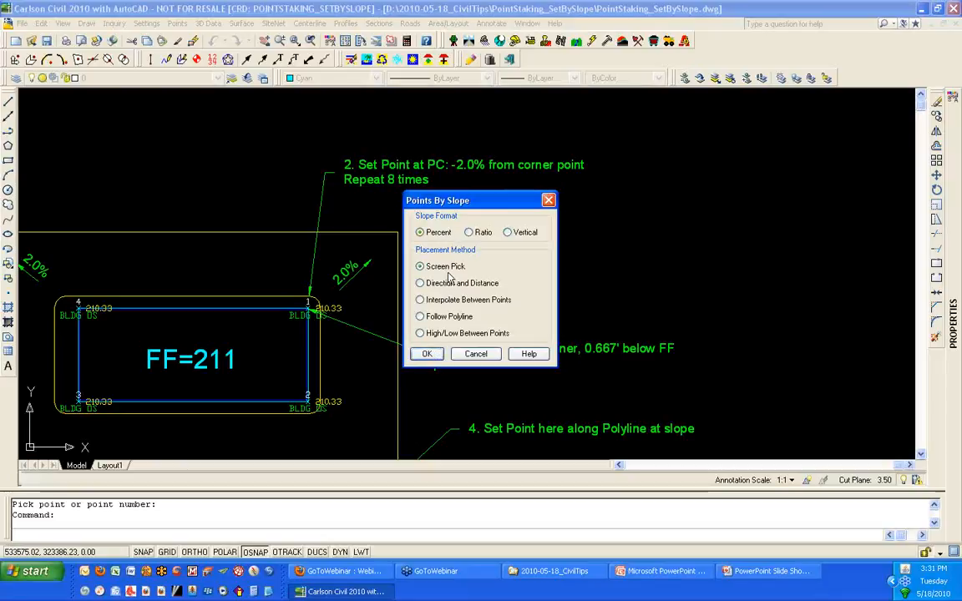
pyautogui.click(427, 354)
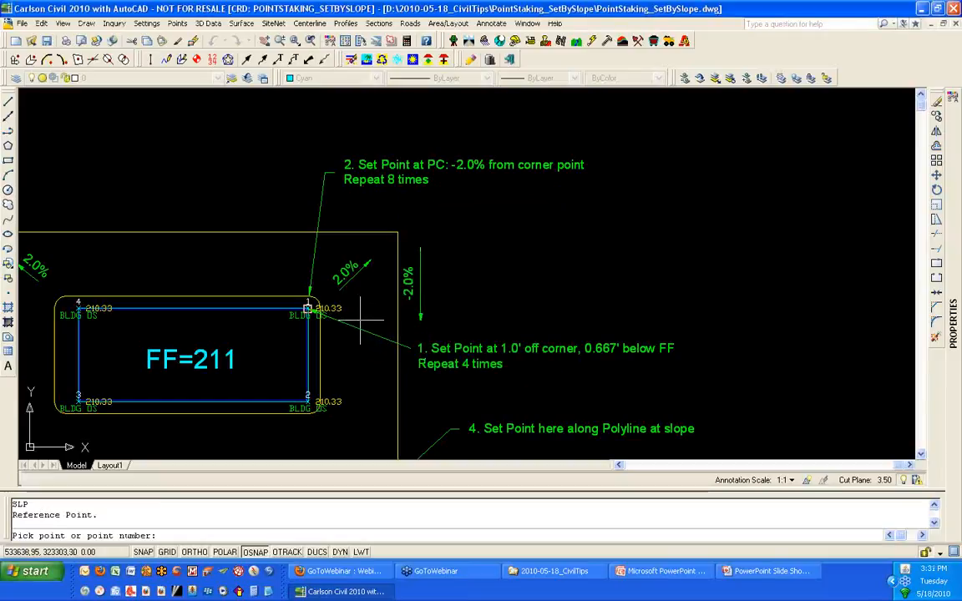
# - From point 1, place a point described EP at the top end of the upper-right pavement curve at -2 percent slope
pyautogui.scroll(2, 359, 318)
pyautogui.scroll(2, 359, 318)
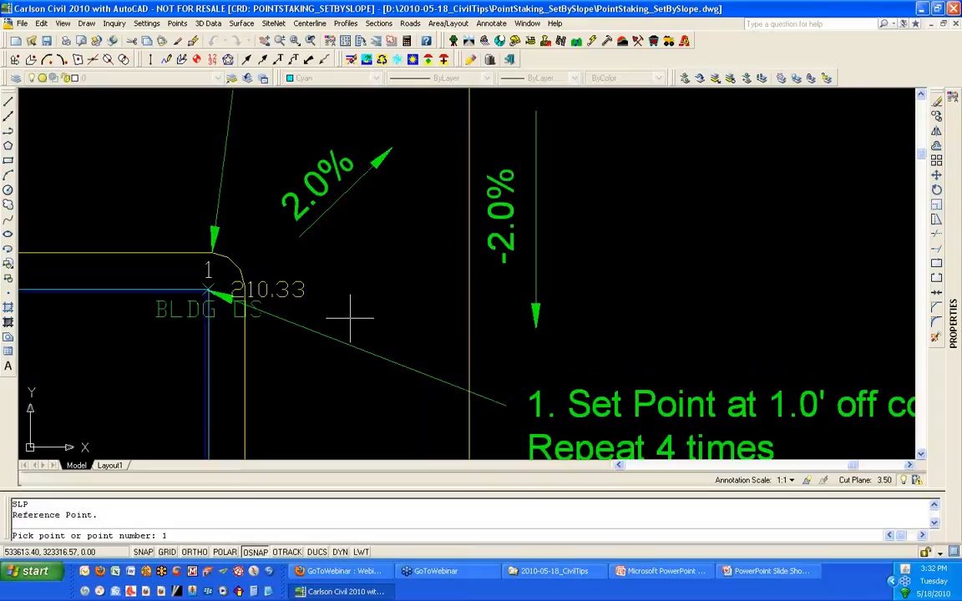
pyautogui.press('Return')
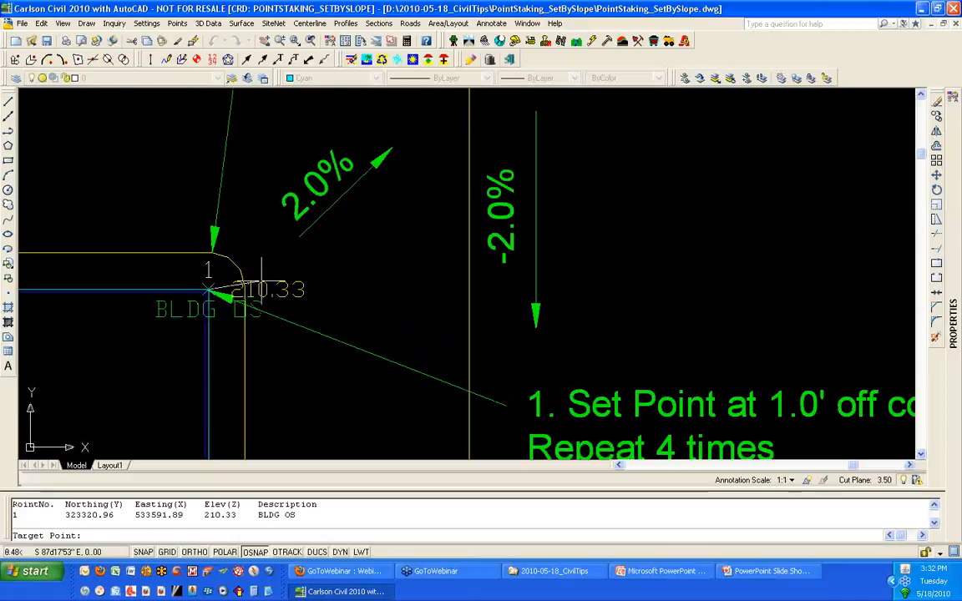
pyautogui.click(190, 245)
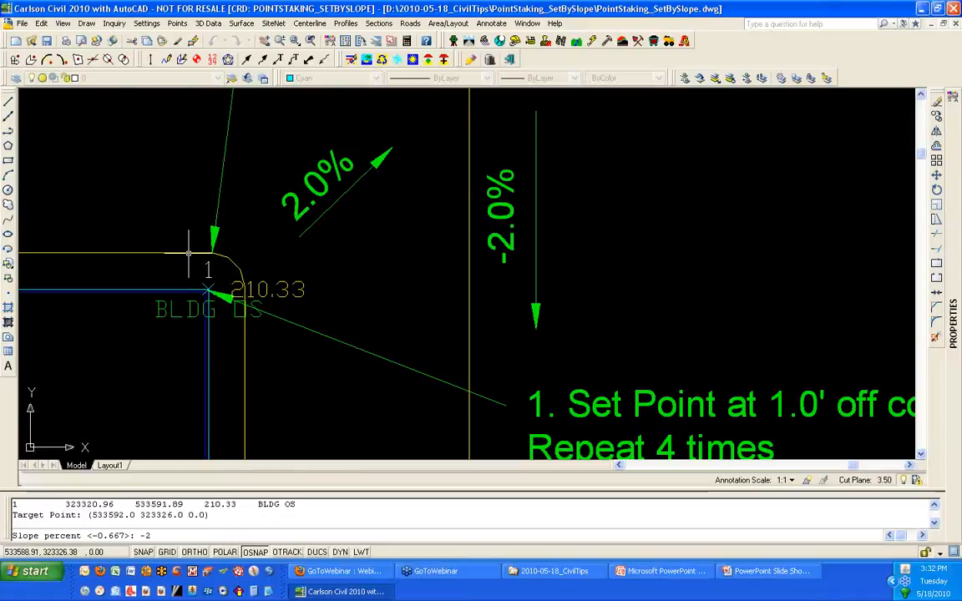
pyautogui.write('-2')
pyautogui.press('Return')
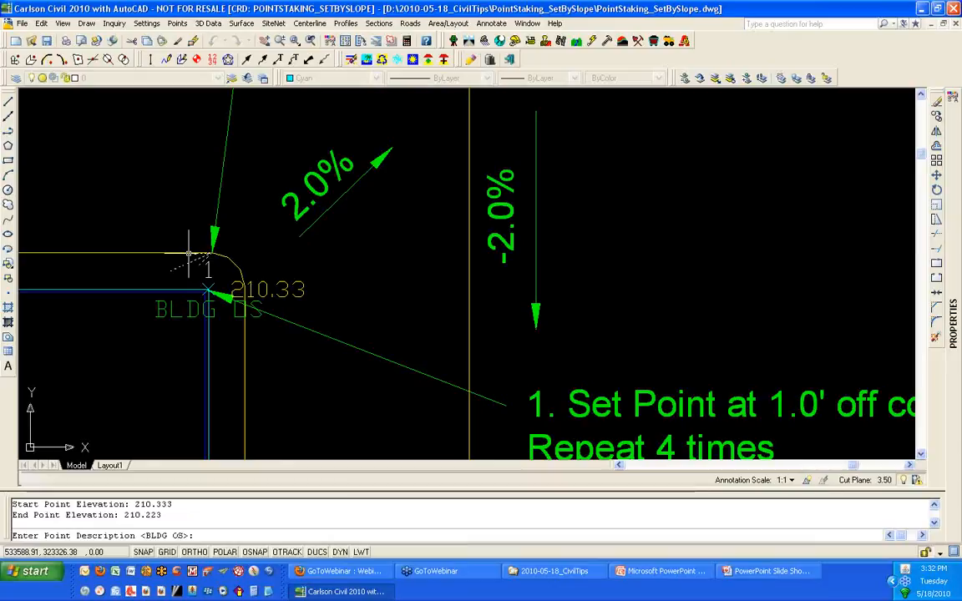
pyautogui.press('Return')
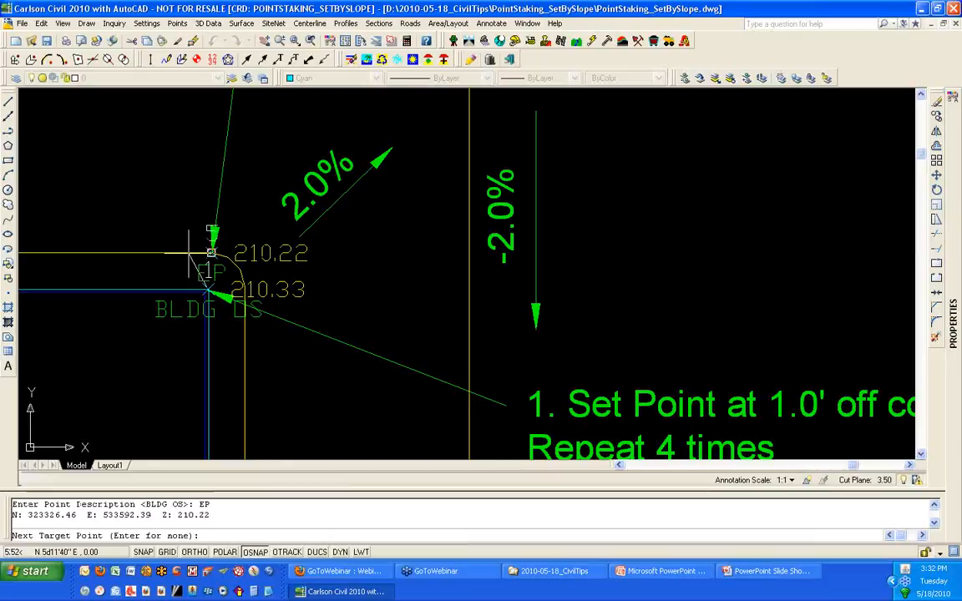
# - Place another EP point at the right-hand end of the upper-right pavement curve, keeping the -2 percent slope from point 1
pyautogui.click(247, 335)
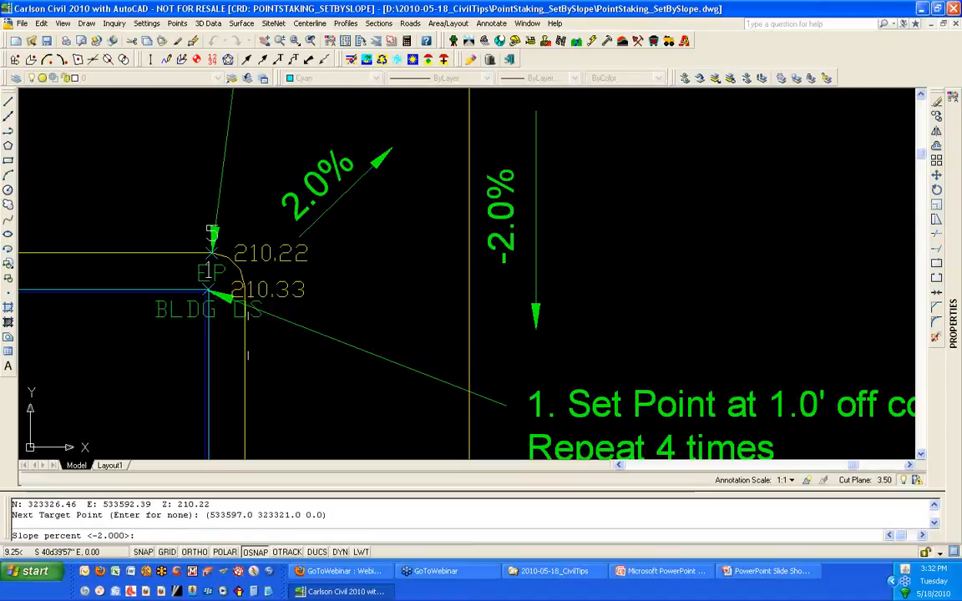
pyautogui.press('Return')
pyautogui.press('Return')
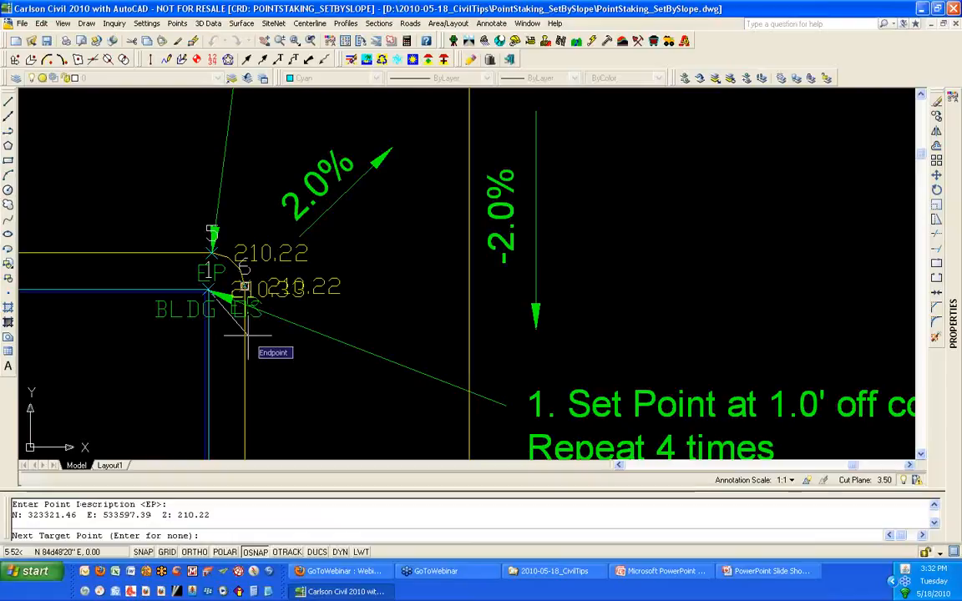
# - Switch the reference to point 2 and place an EP point at the right-hand end of the lower-right pavement curve at -2 percent
pyautogui.scroll(-2, 324, 380)
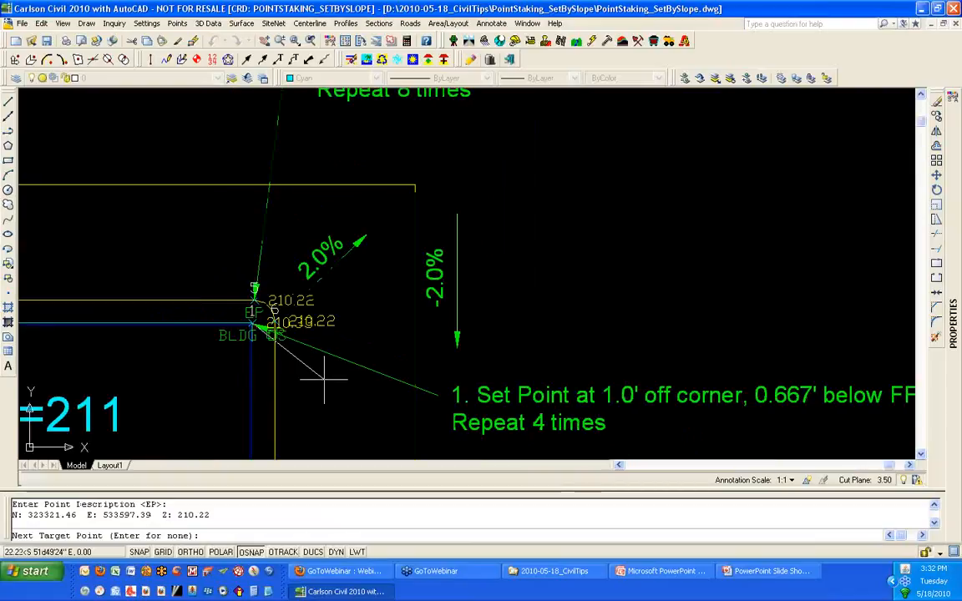
pyautogui.scroll(-2, 324, 379)
pyautogui.moveTo(318, 405); pyautogui.dragTo(286, 260, button='middle')
pyautogui.scroll(5, 294, 336)
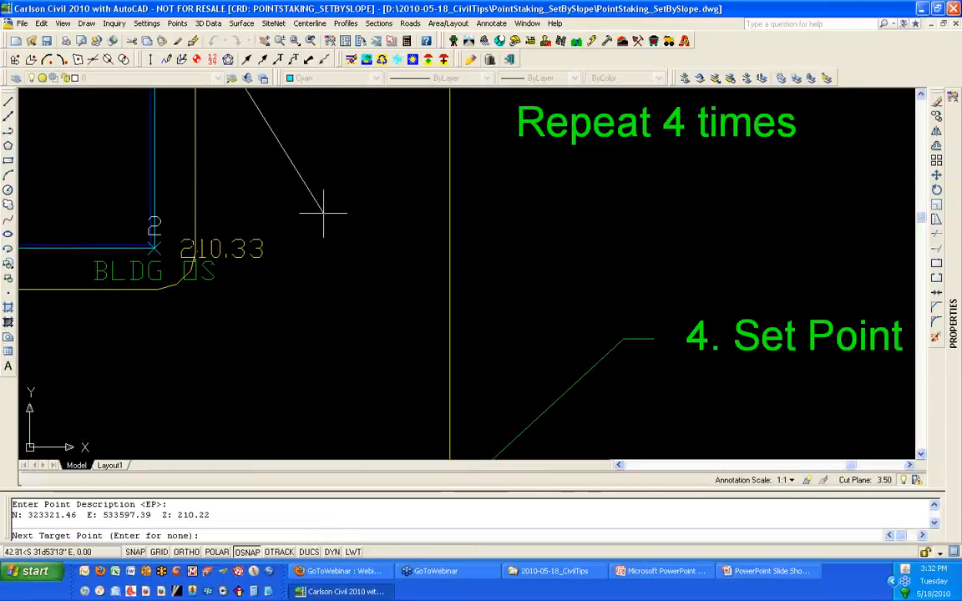
pyautogui.press('Return')
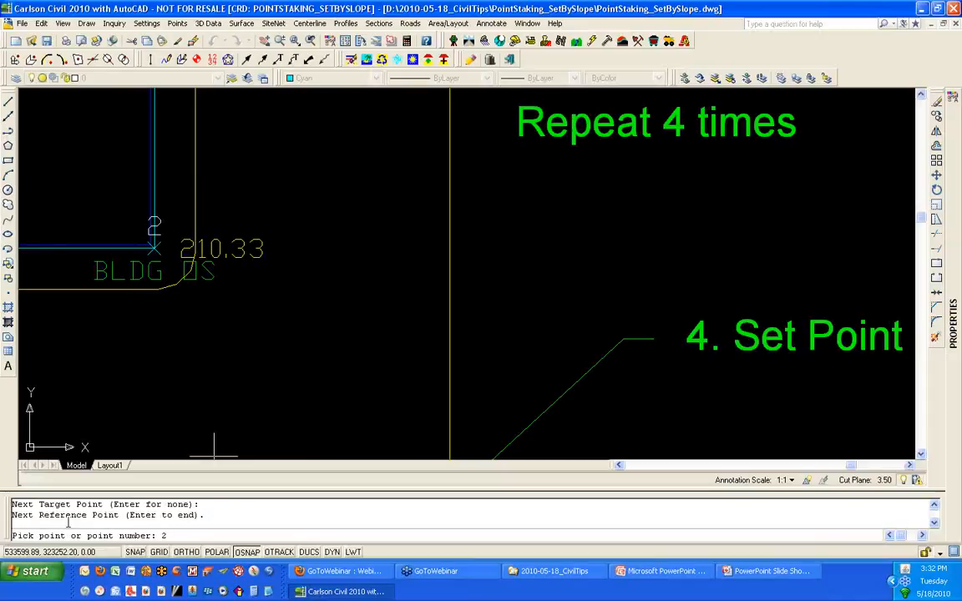
pyautogui.write('2')
pyautogui.press('Return')
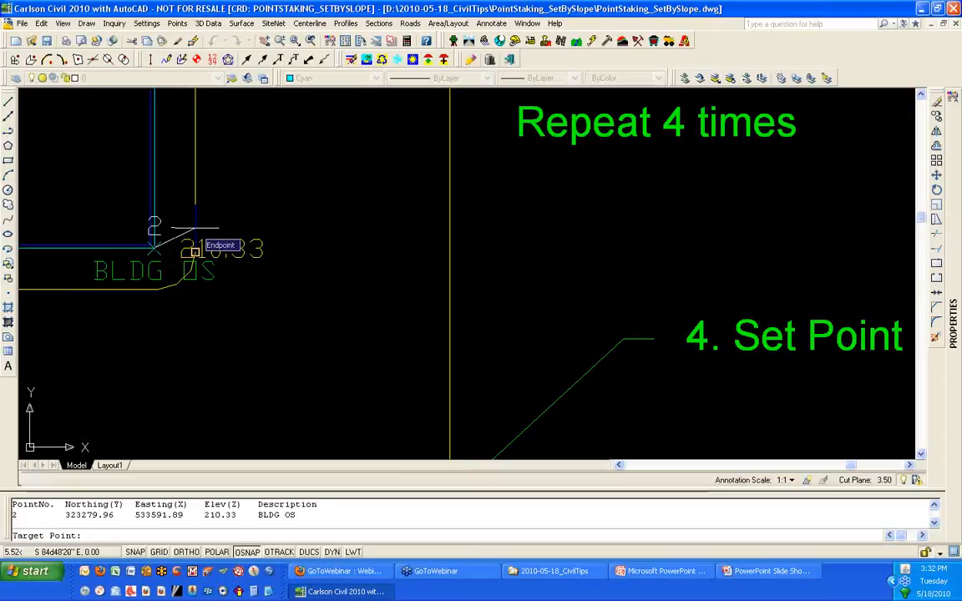
pyautogui.click(192, 249)
pyautogui.press('Return')
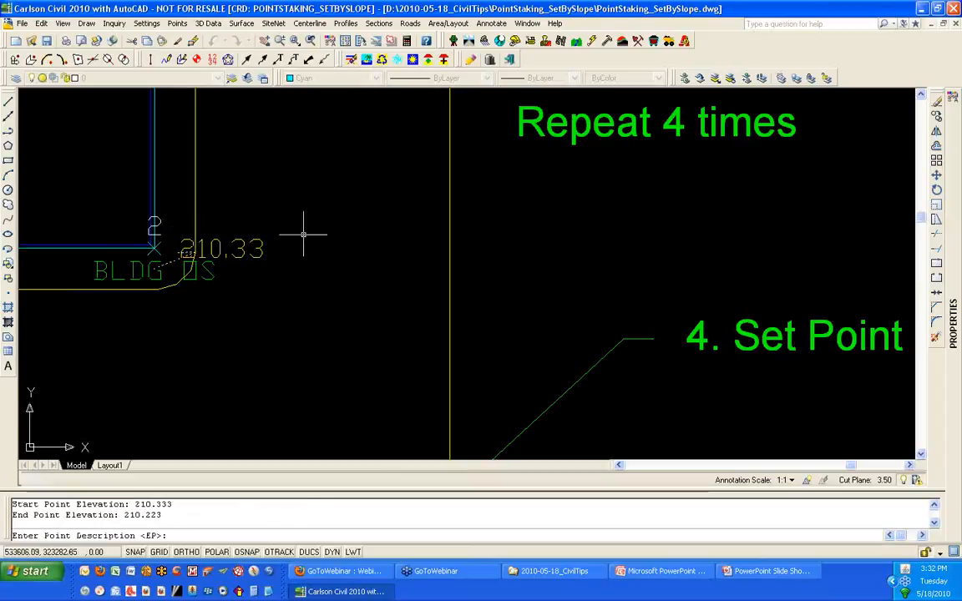
pyautogui.press('Return')
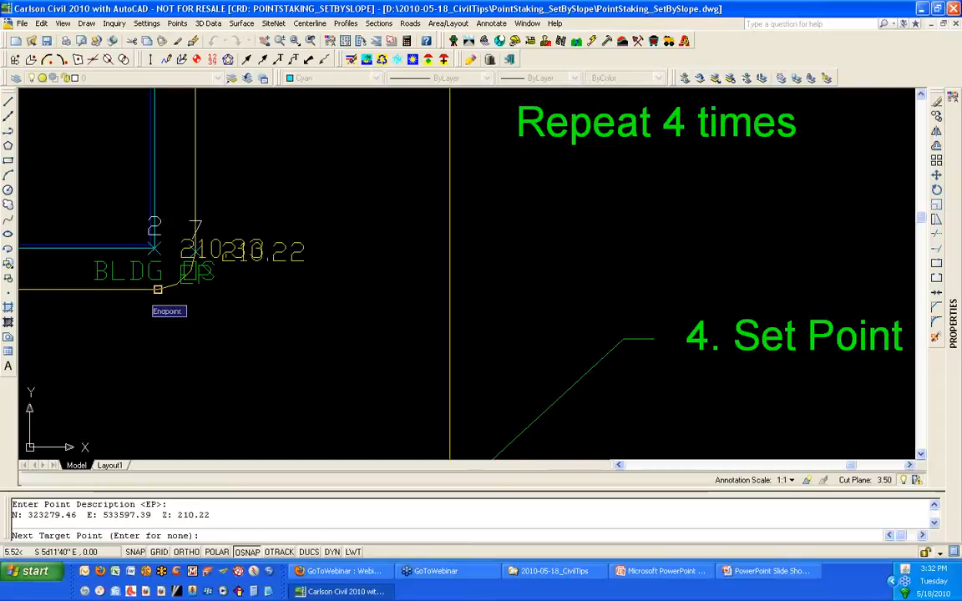
# - Set a point at the lower arc endpoint beside building corner point 2 at -2% slope, keeping the description EP
pyautogui.click(142, 294)
pyautogui.press('Return')
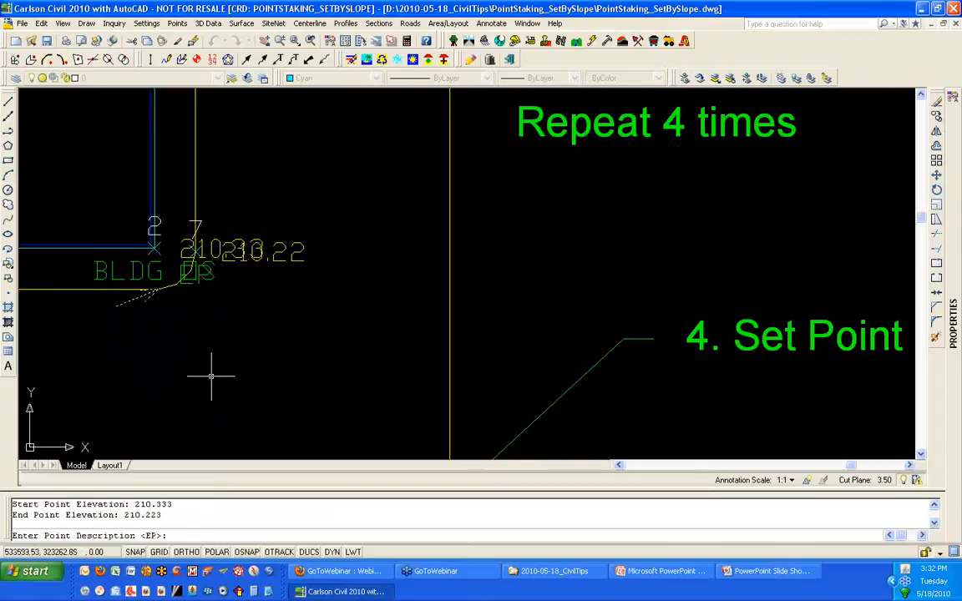
pyautogui.press('Return')
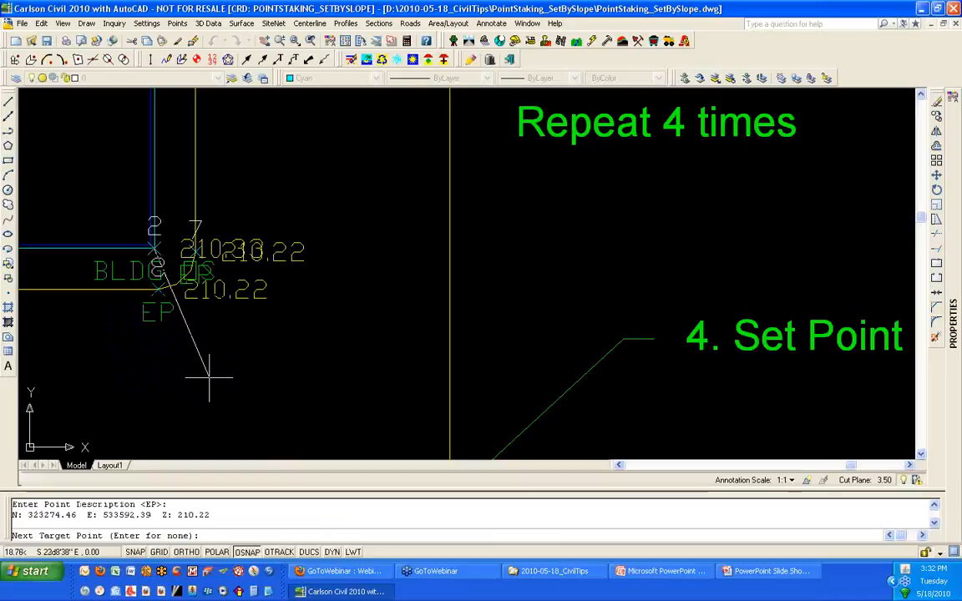
# - Examine the slope notes and arrows around the building and the outer pavement corners for the next points
pyautogui.scroll(-5, 210, 379)
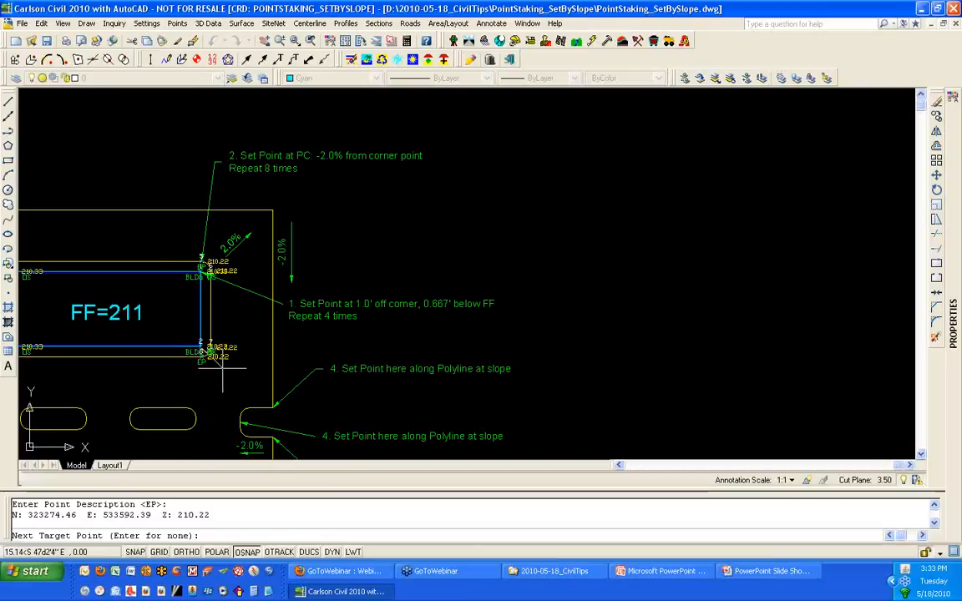
pyautogui.scroll(-2, 221, 365)
pyautogui.moveTo(87, 278); pyautogui.dragTo(238, 286, button='middle')
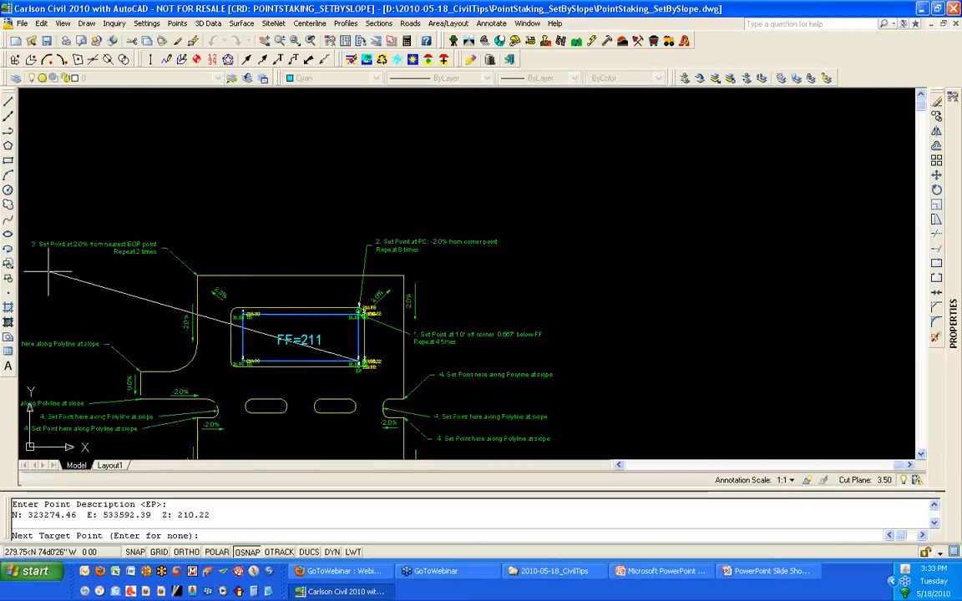
pyautogui.scroll(2, 48, 271)
pyautogui.scroll(2, 50, 273)
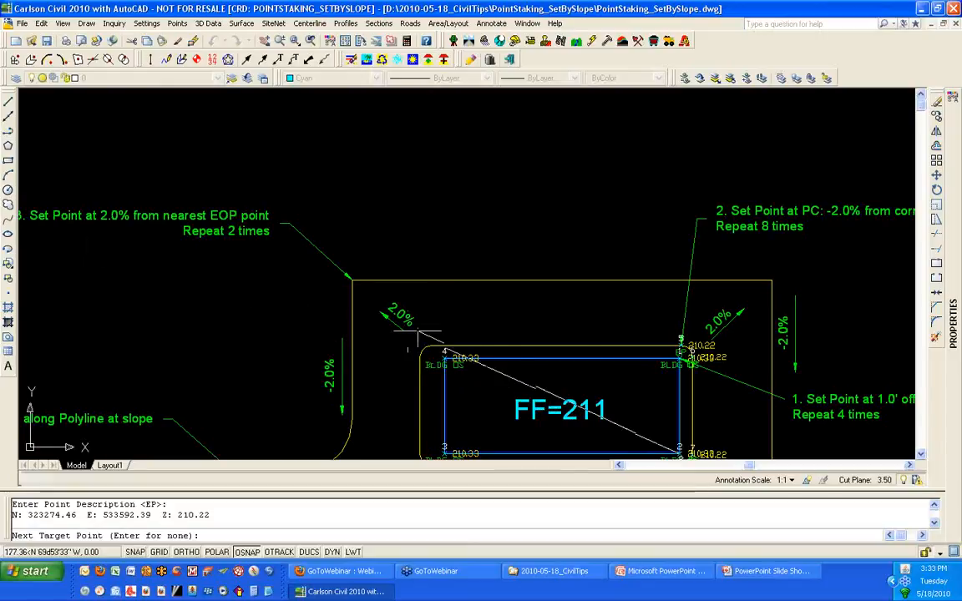
pyautogui.scroll(3, 759, 344)
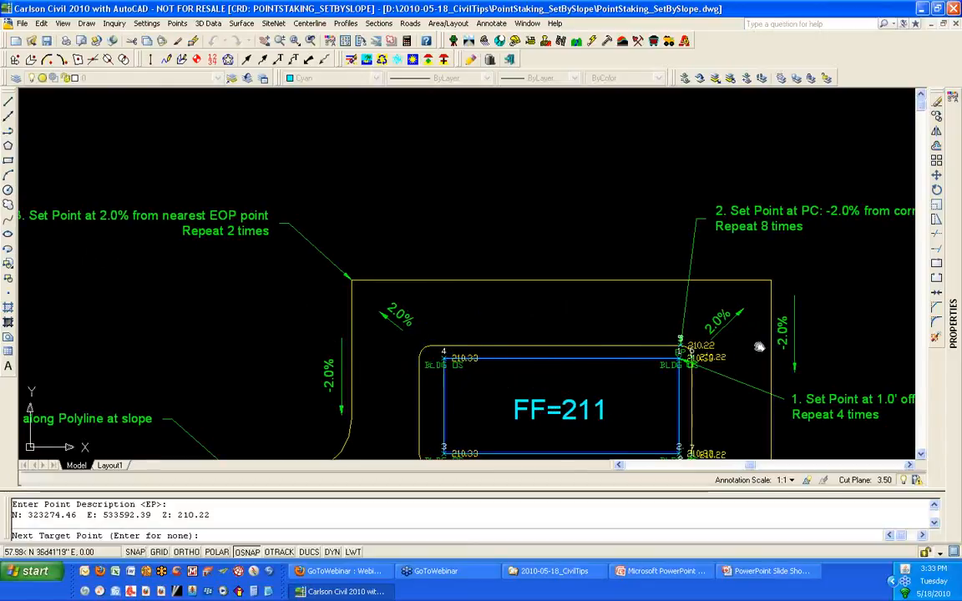
pyautogui.scroll(3, 372, 305)
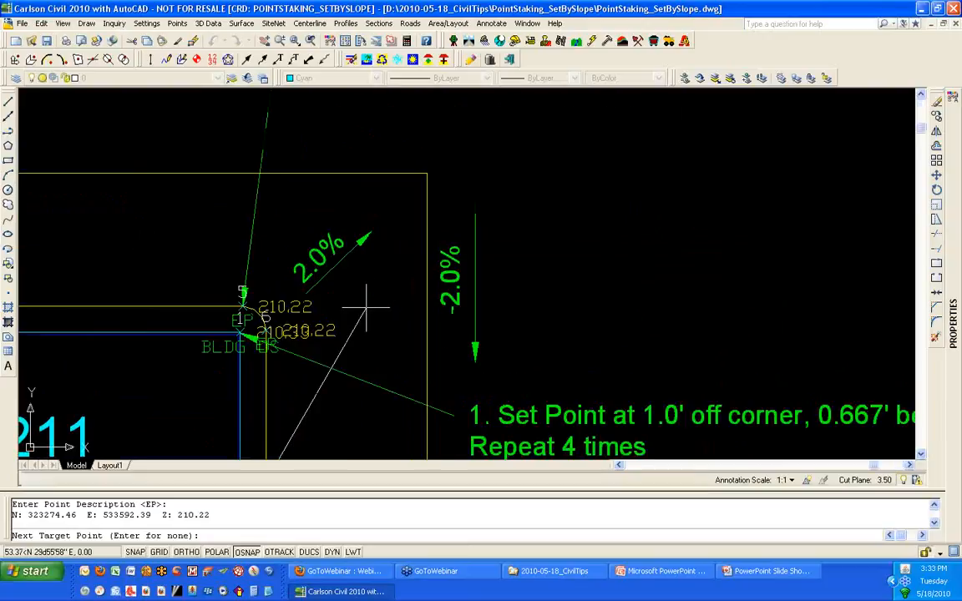
pyautogui.scroll(-2, 179, 334)
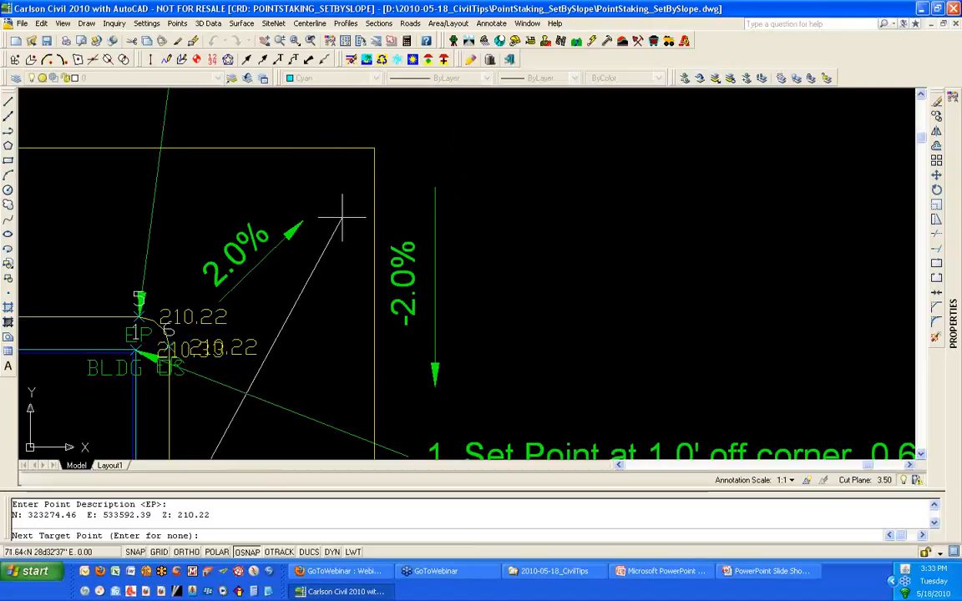
pyautogui.scroll(-2, 337, 206)
pyautogui.scroll(-2, 337, 207)
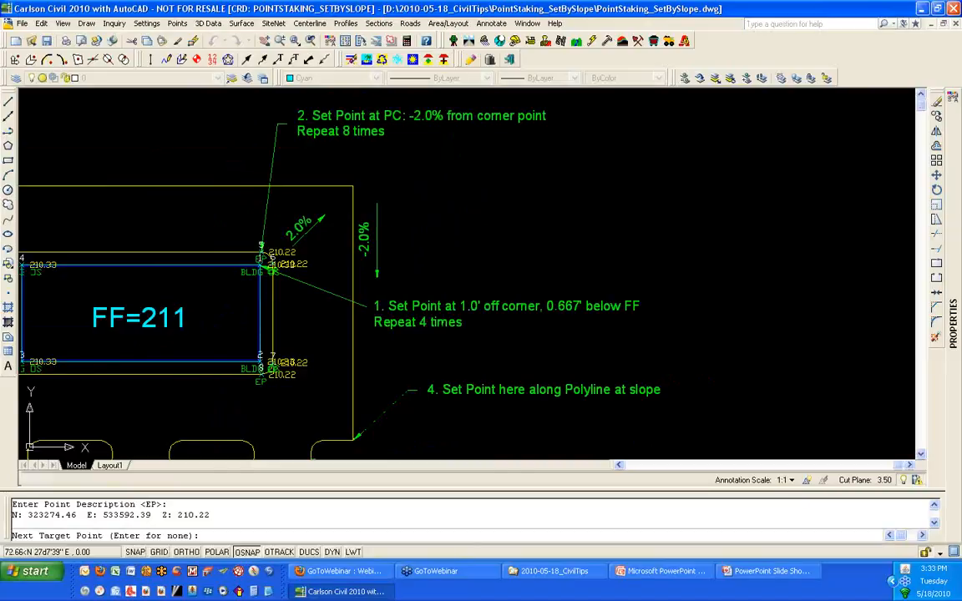
# - From reference point 6, set a point at the upper-right outer pavement corner at 2% slope with description EP
pyautogui.click(338, 203)
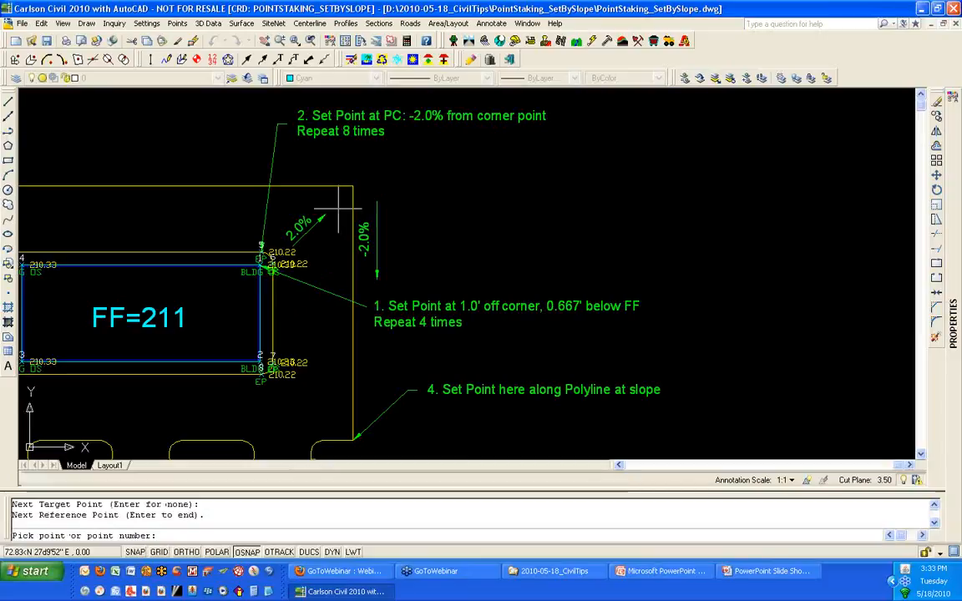
pyautogui.press('Return')
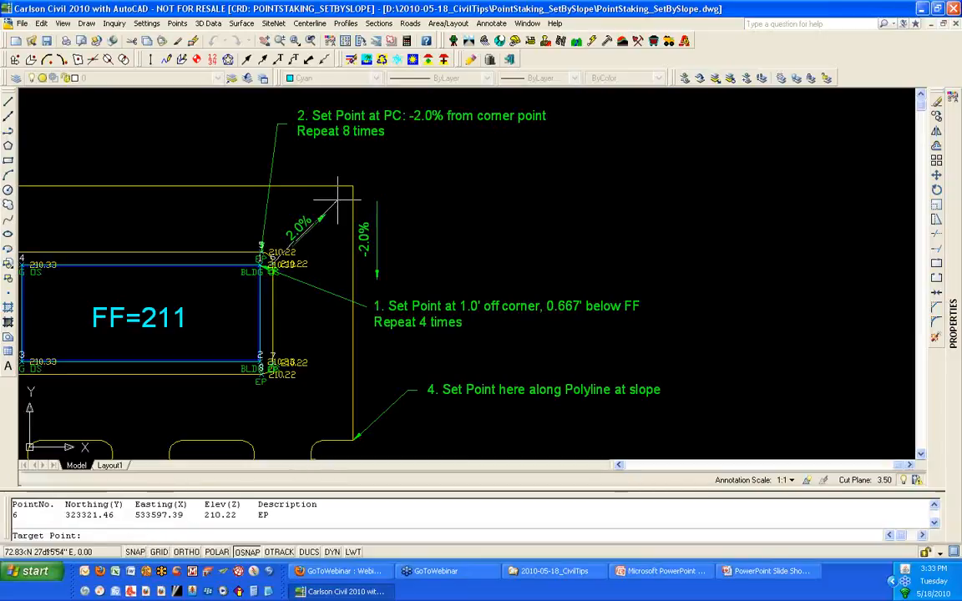
pyautogui.click(337, 190)
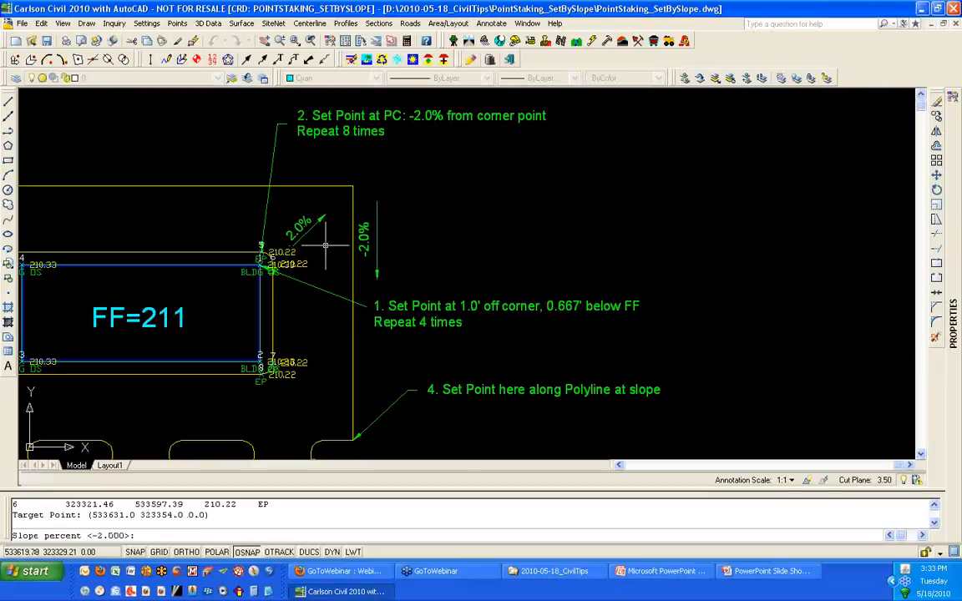
pyautogui.press('Return')
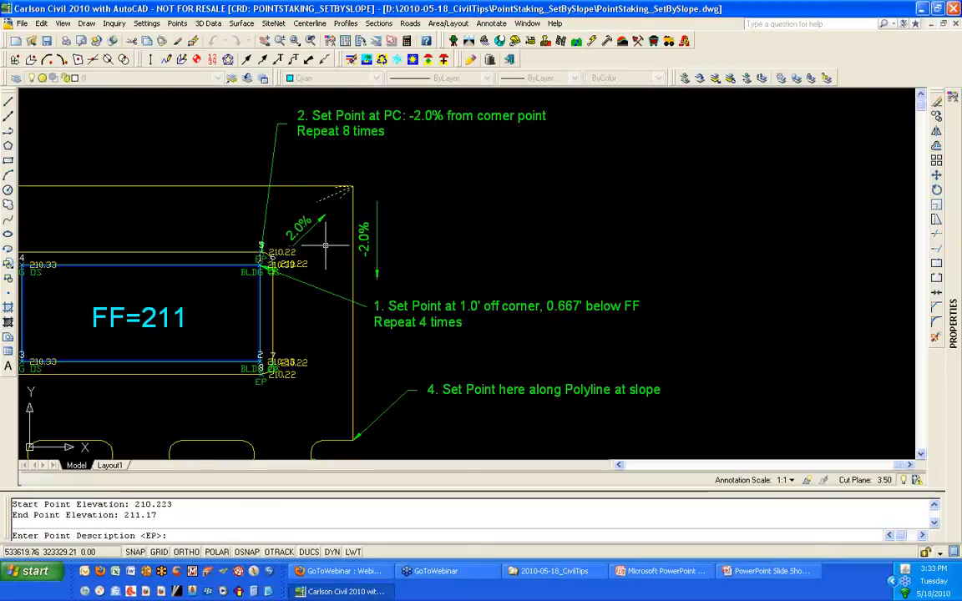
pyautogui.press('Return')
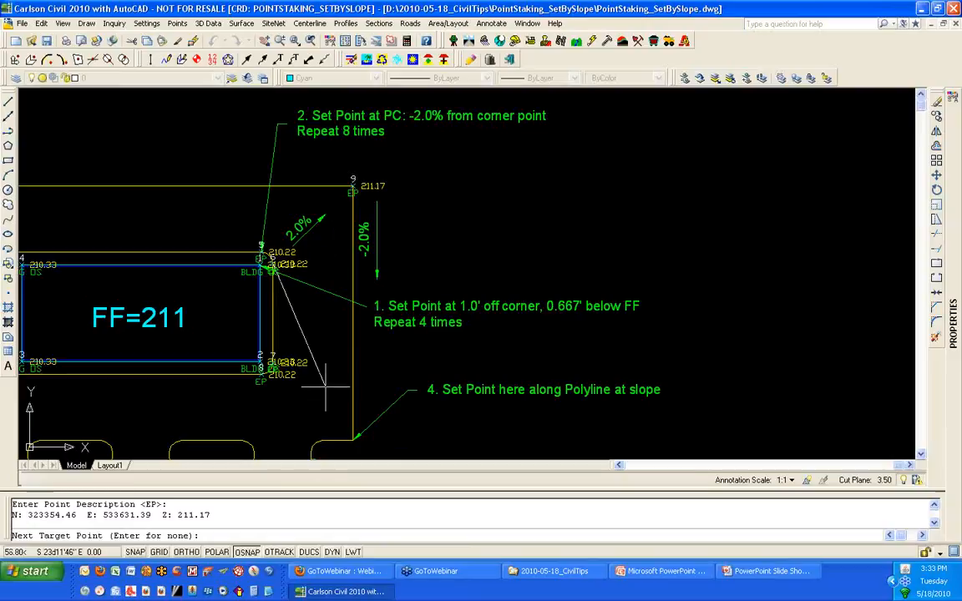
# - From reference point 9, set a point at the lower end of the right pavement edge at -2% slope with description EP
pyautogui.press('Return')
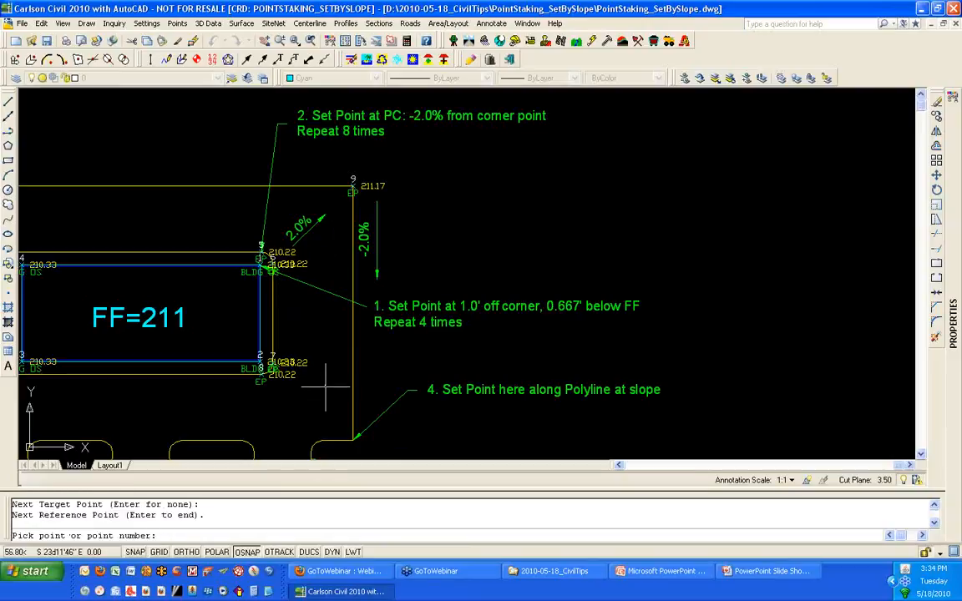
pyautogui.write('9')
pyautogui.press('Return')
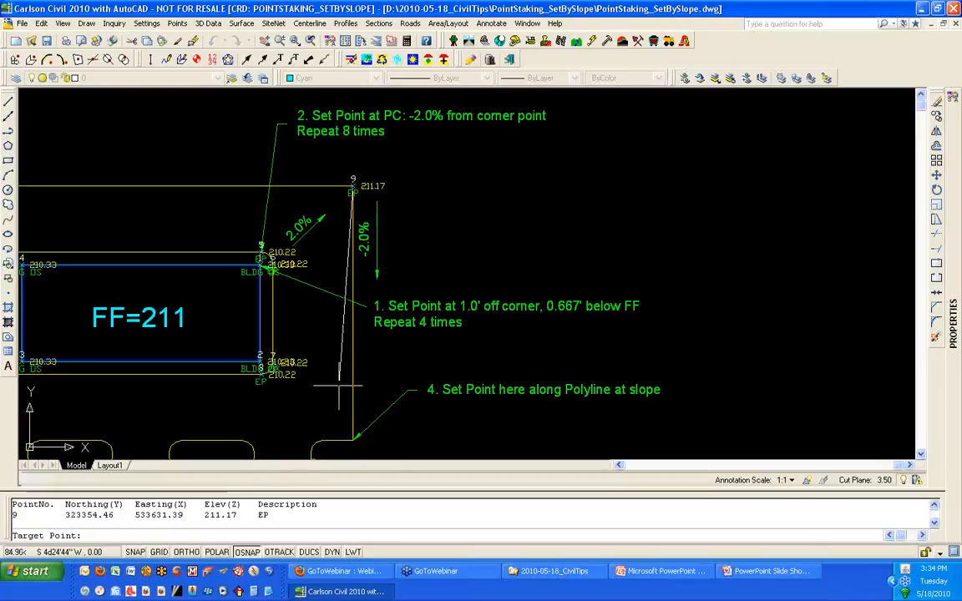
pyautogui.click(352, 389)
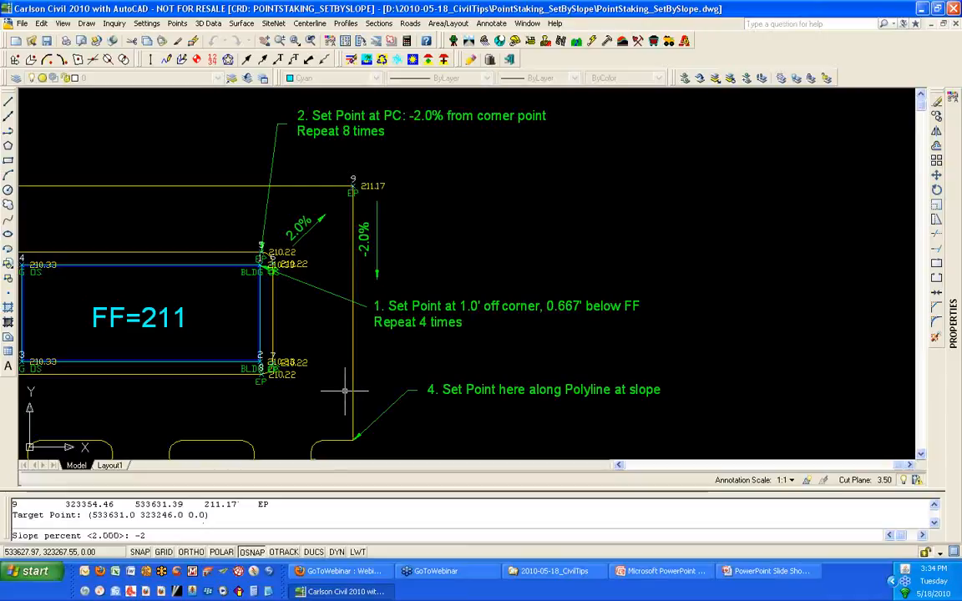
pyautogui.press('Return')
pyautogui.moveTo(961, 130)
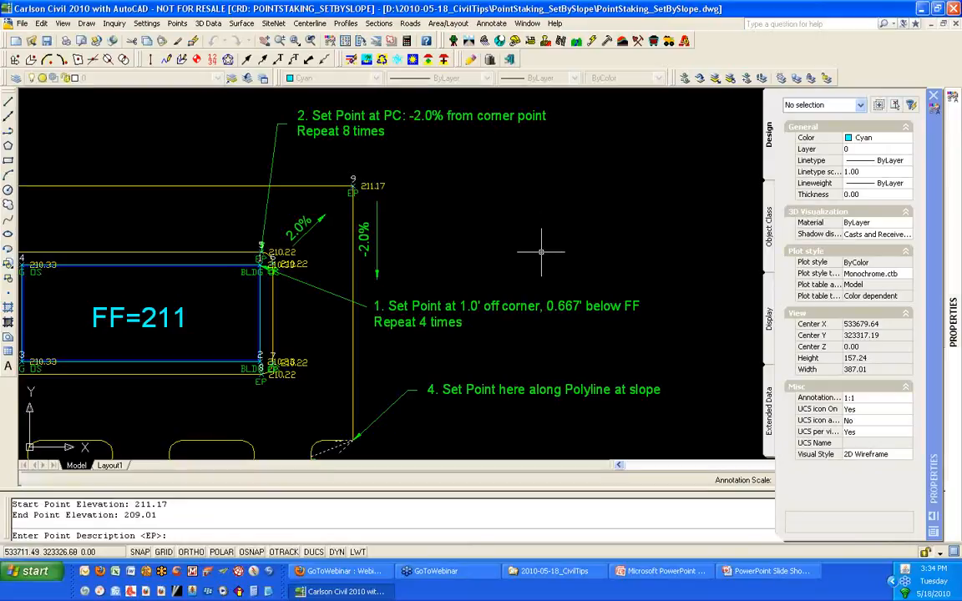
pyautogui.press('Return')
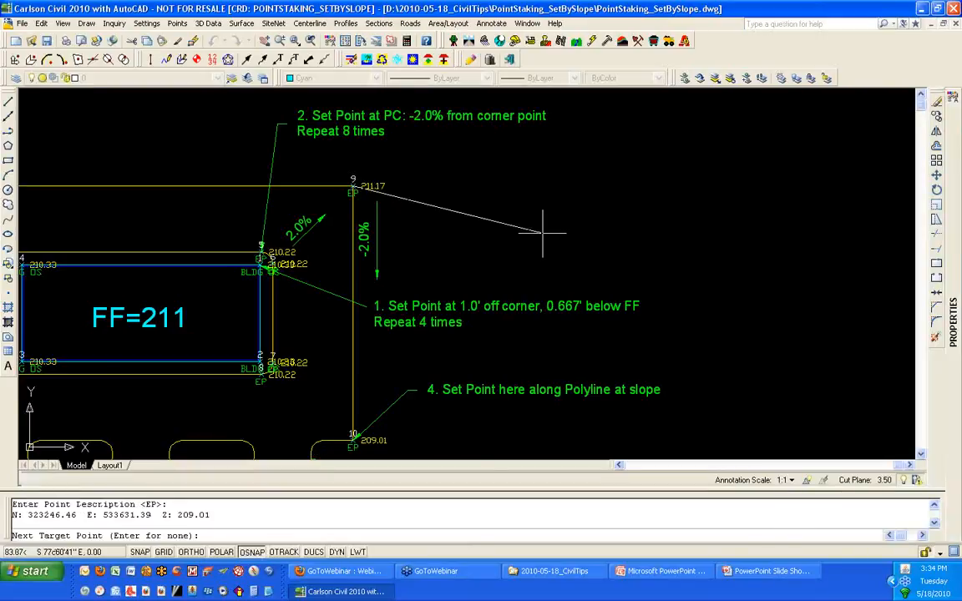
# - End the current point series and restart Points By Slope with Percent slope format and the Follow Polyline placement method
pyautogui.scroll(-2, 543, 233)
pyautogui.moveTo(516, 355); pyautogui.dragTo(462, 199, button='middle')
pyautogui.scroll(4, 397, 209)
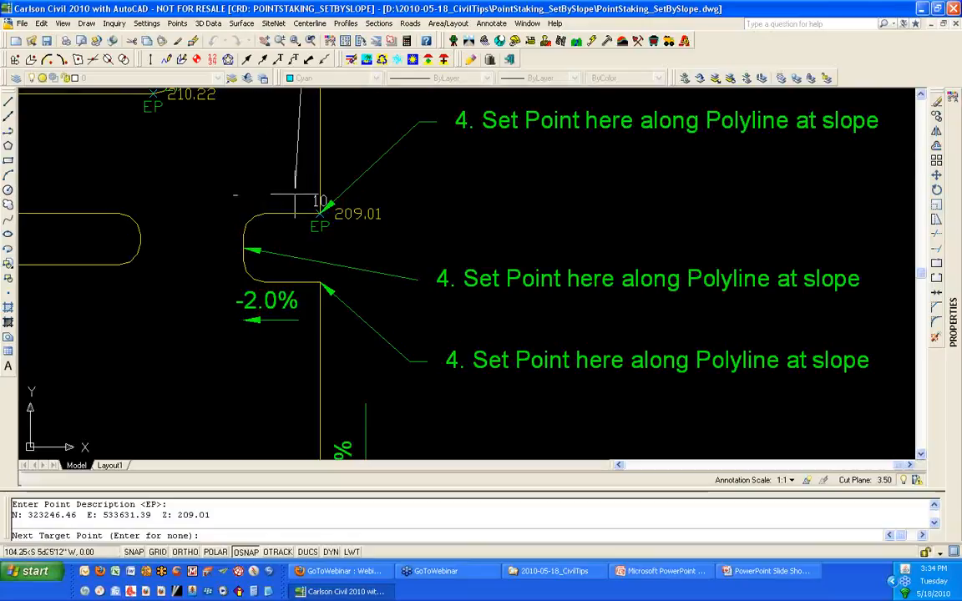
pyautogui.press('Return')
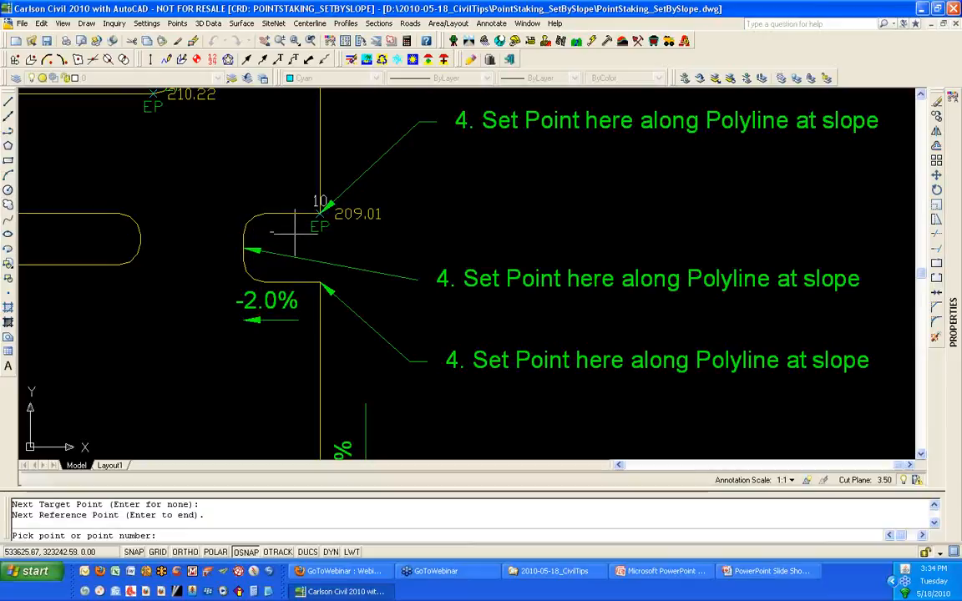
pyautogui.press('Return')
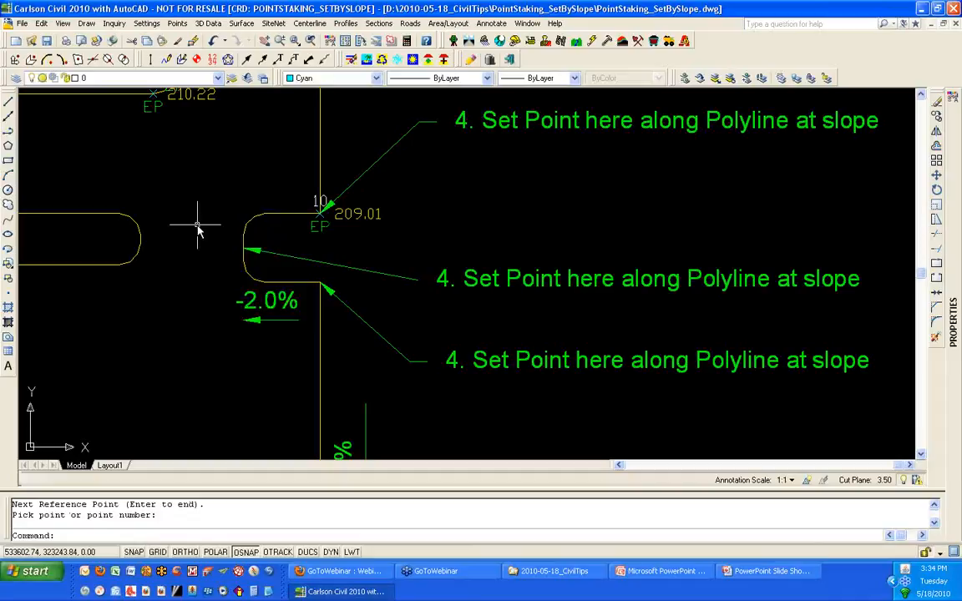
pyautogui.rightClick(198, 225)
pyautogui.click(227, 148)
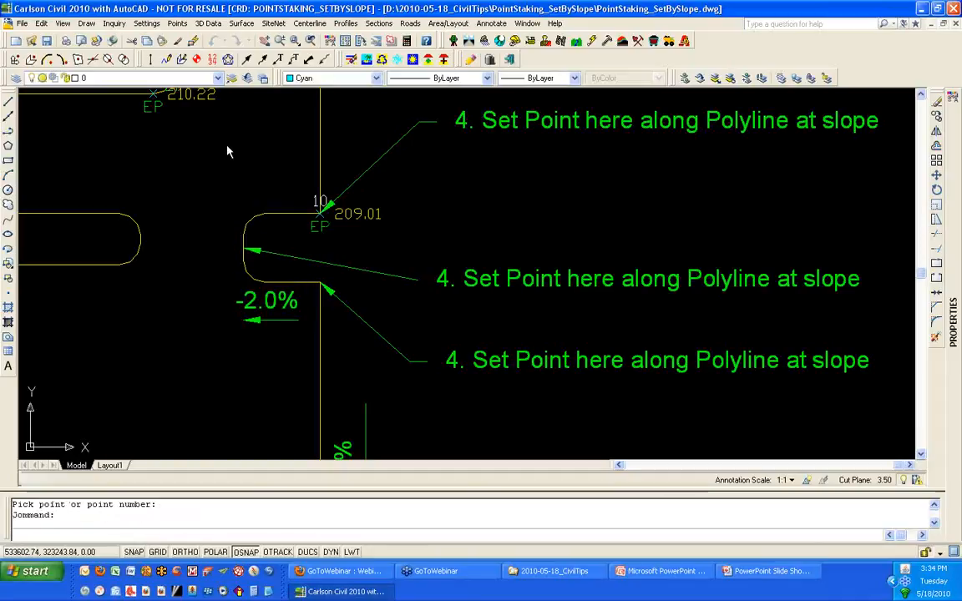
pyautogui.moveTo(445, 207); pyautogui.dragTo(495, 145)
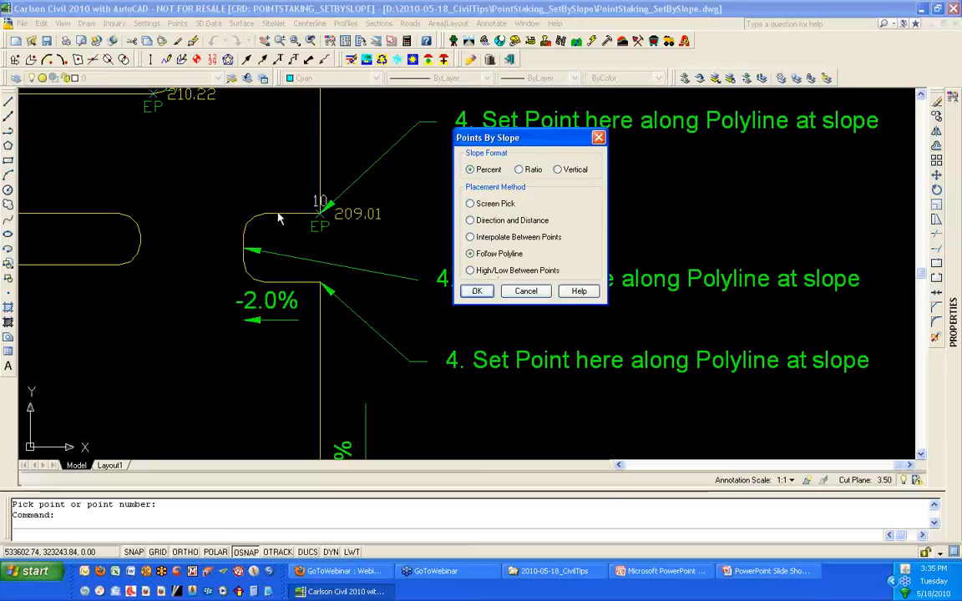
pyautogui.click(476, 290)
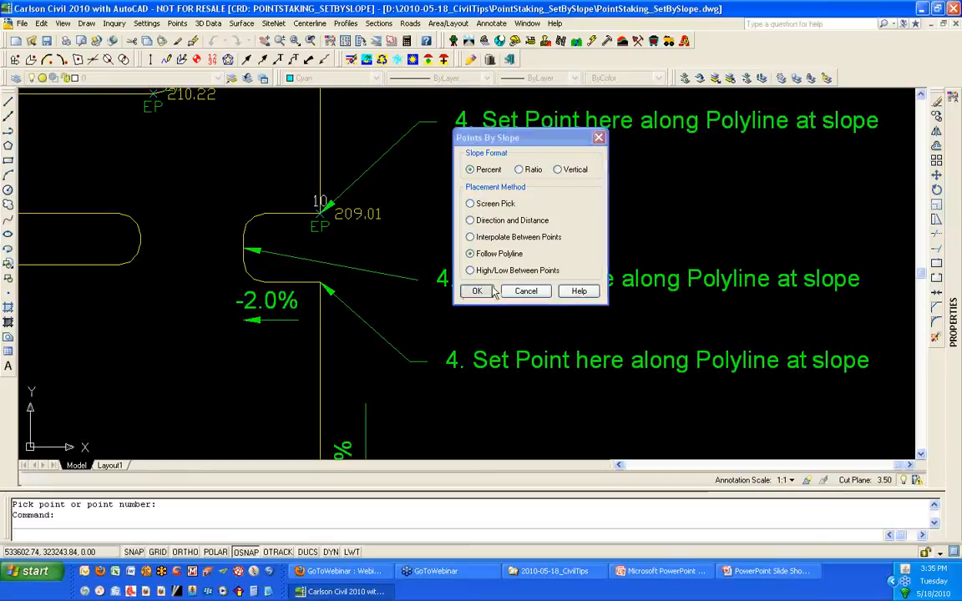
# - From reference point 10, set an EP point at the midpoint of the notch's inner edge, following the notch polyline at -2% slope
pyautogui.write('10')
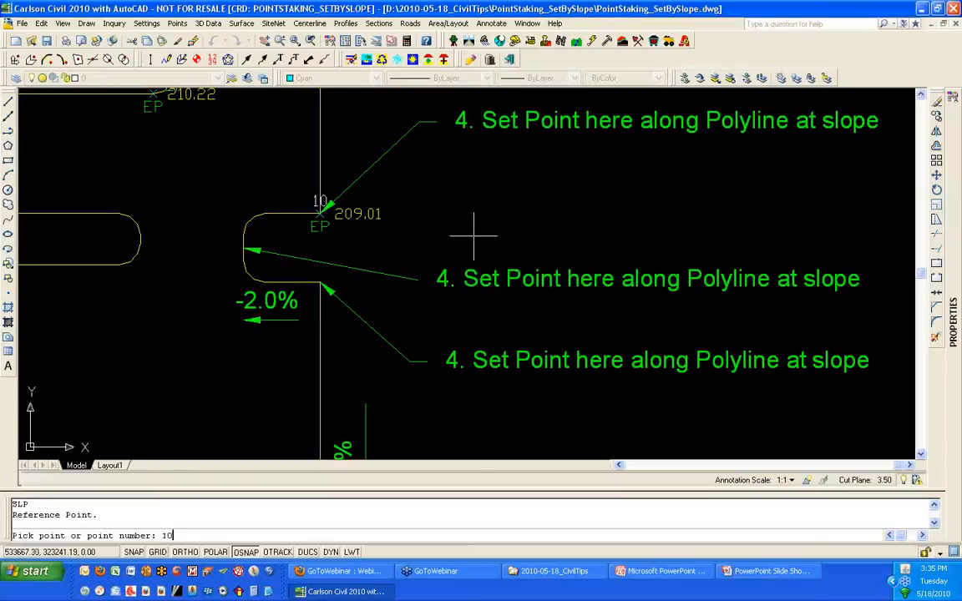
pyautogui.press('Return')
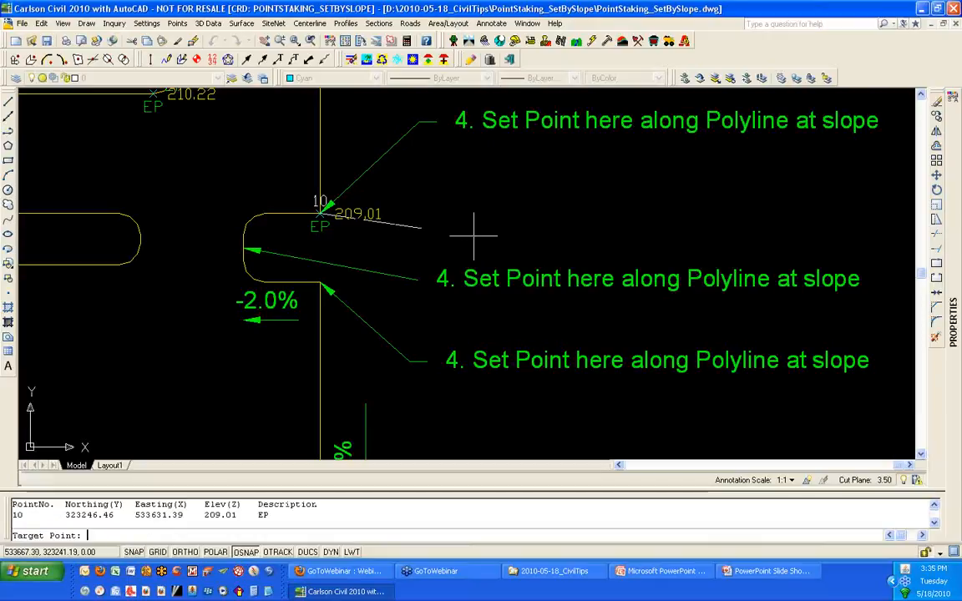
pyautogui.keyDown('shift'); pyautogui.rightClick(475, 214); pyautogui.keyUp('shift')
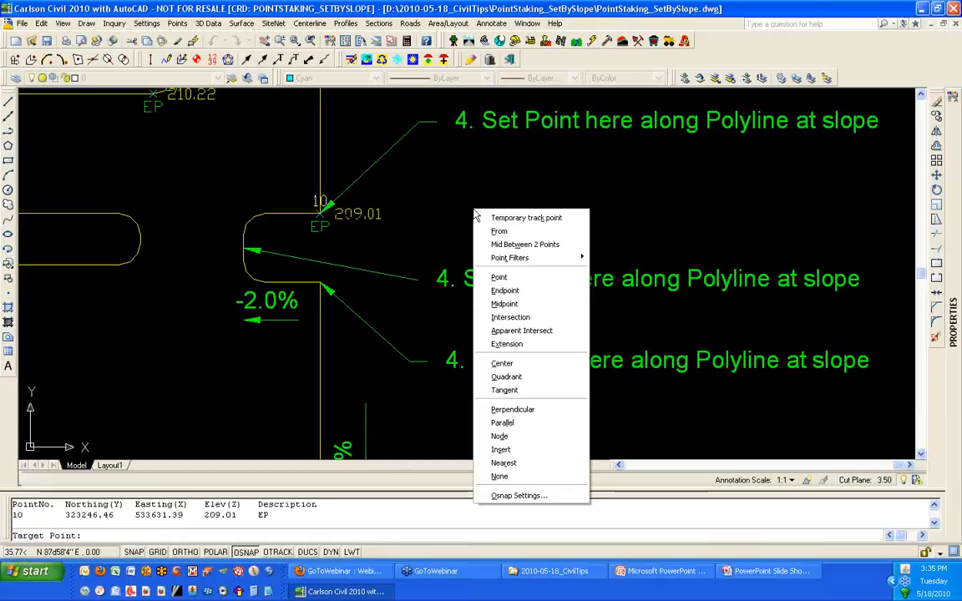
pyautogui.click(506, 303)
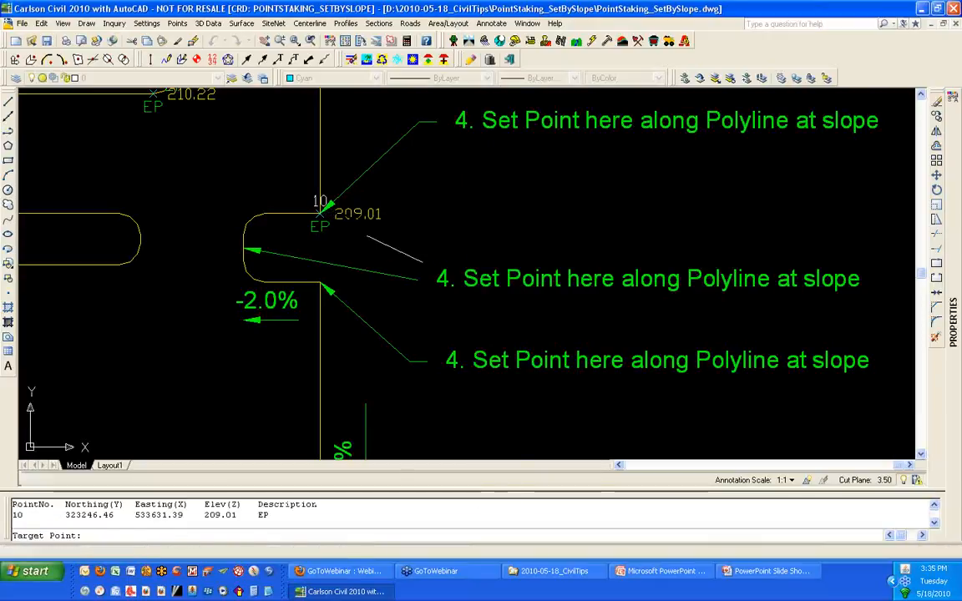
pyautogui.click(241, 248)
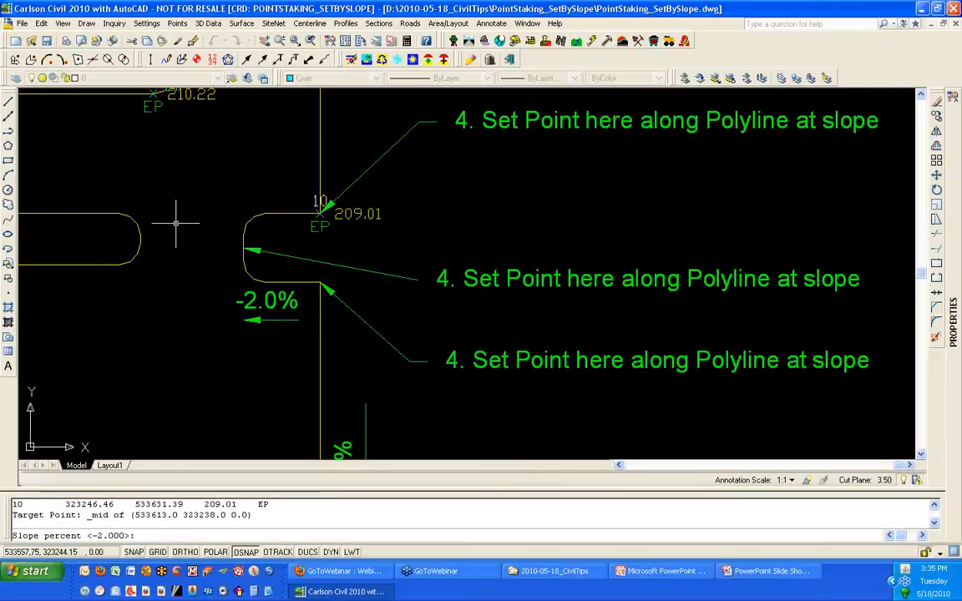
pyautogui.press('Return')
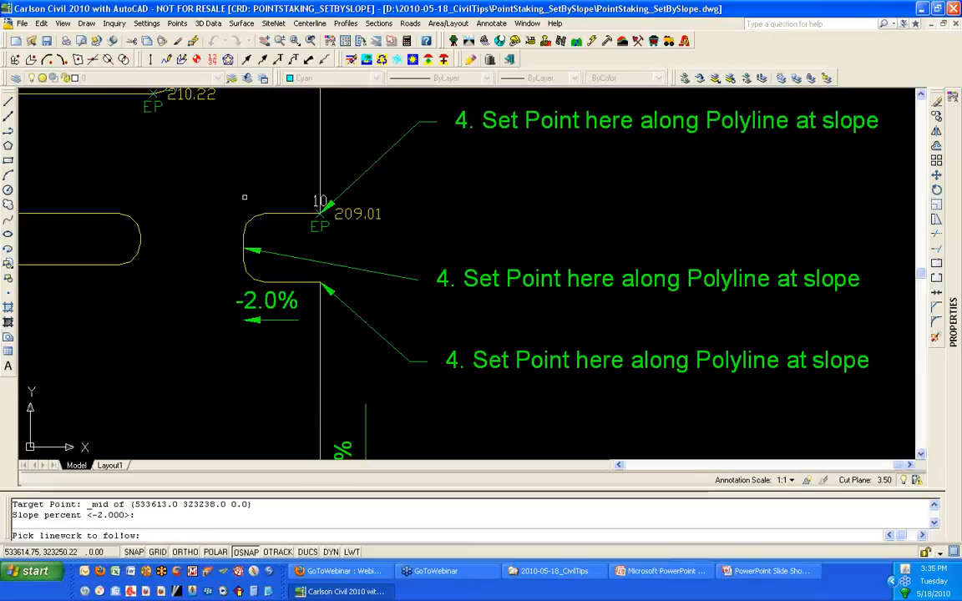
pyautogui.click(251, 215)
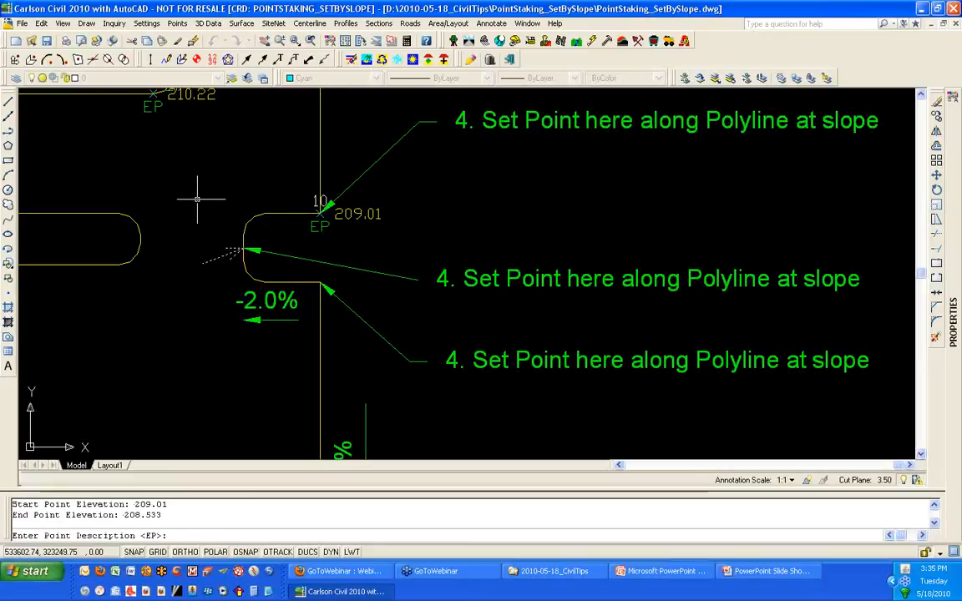
pyautogui.press('Return')
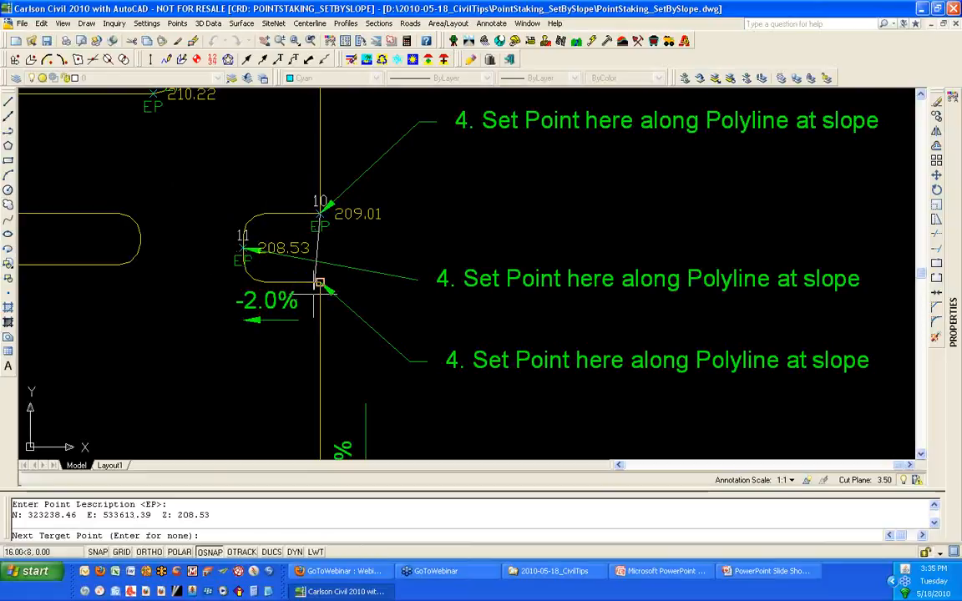
# - From reference point 11, set an EP point at the notch's lower outer corner, following the notch polyline at 2% slope, and end the series
pyautogui.press('Return')
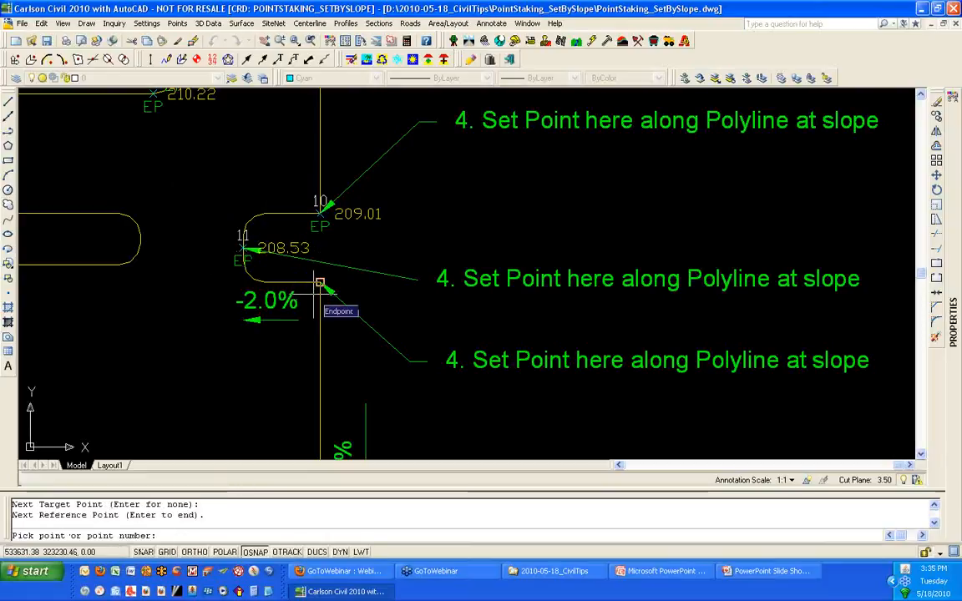
pyautogui.write('11')
pyautogui.press('Return')
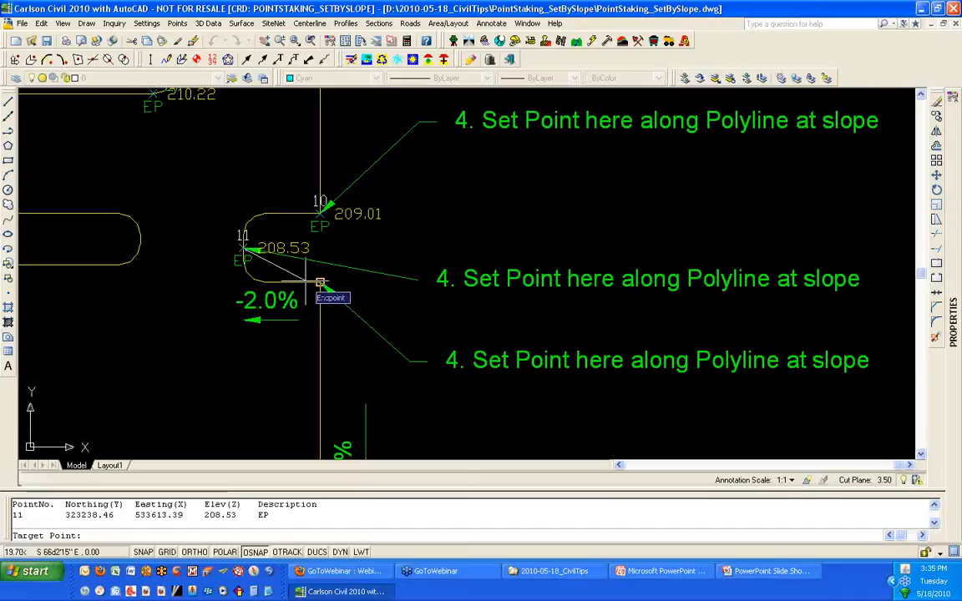
pyautogui.click(319, 284)
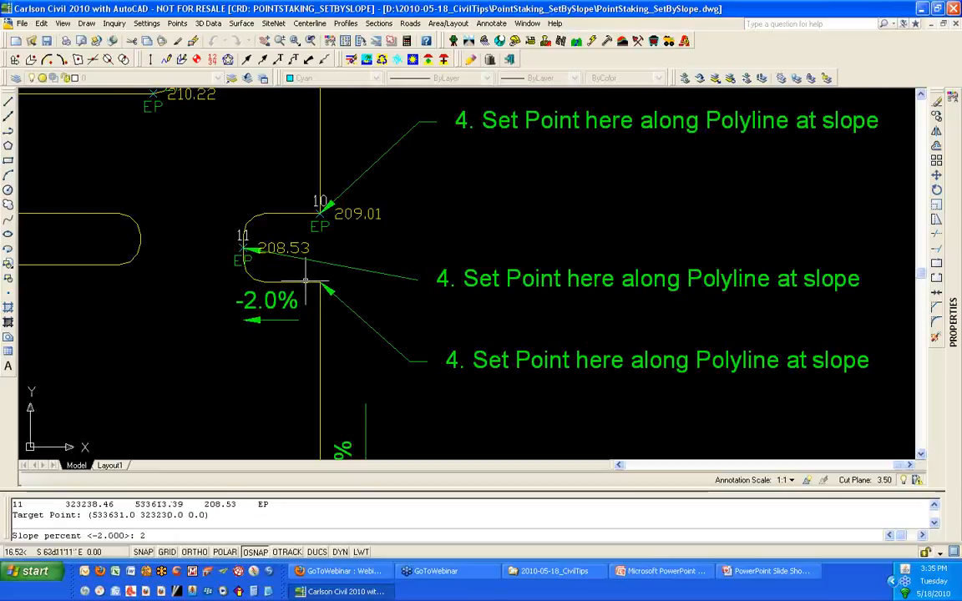
pyautogui.write('2')
pyautogui.press('Return')
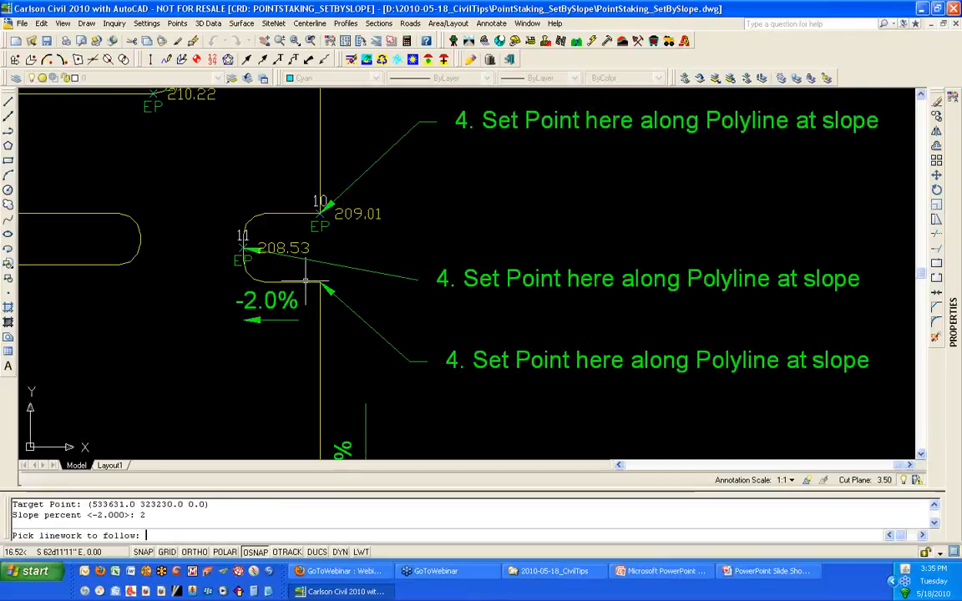
pyautogui.click(307, 282)
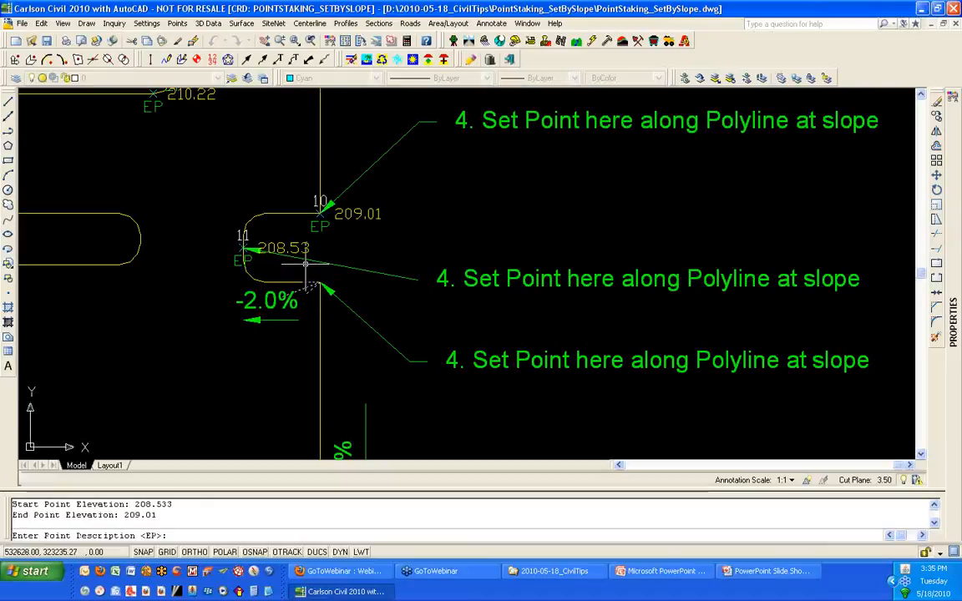
pyautogui.press('Return')
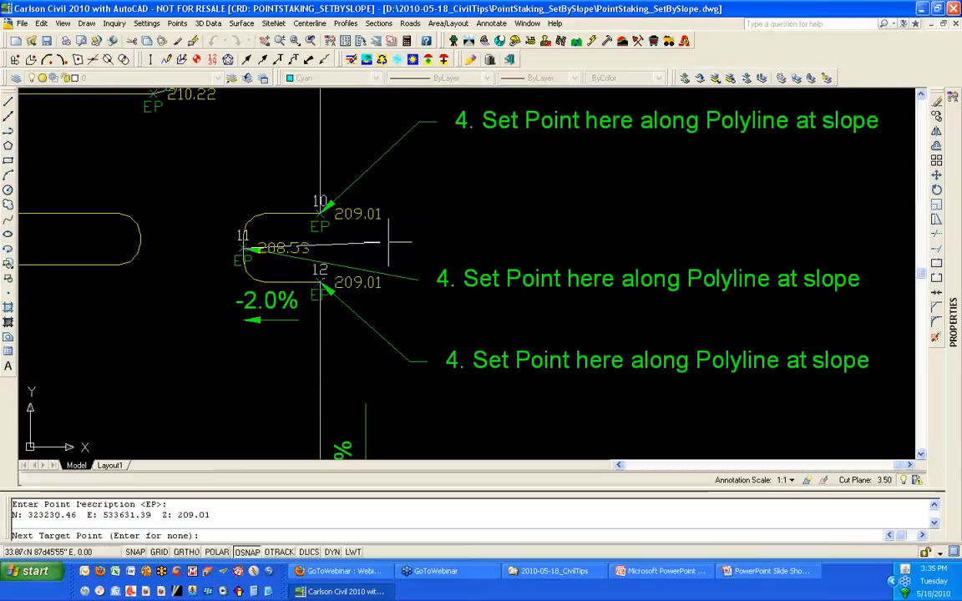
pyautogui.press('Return')
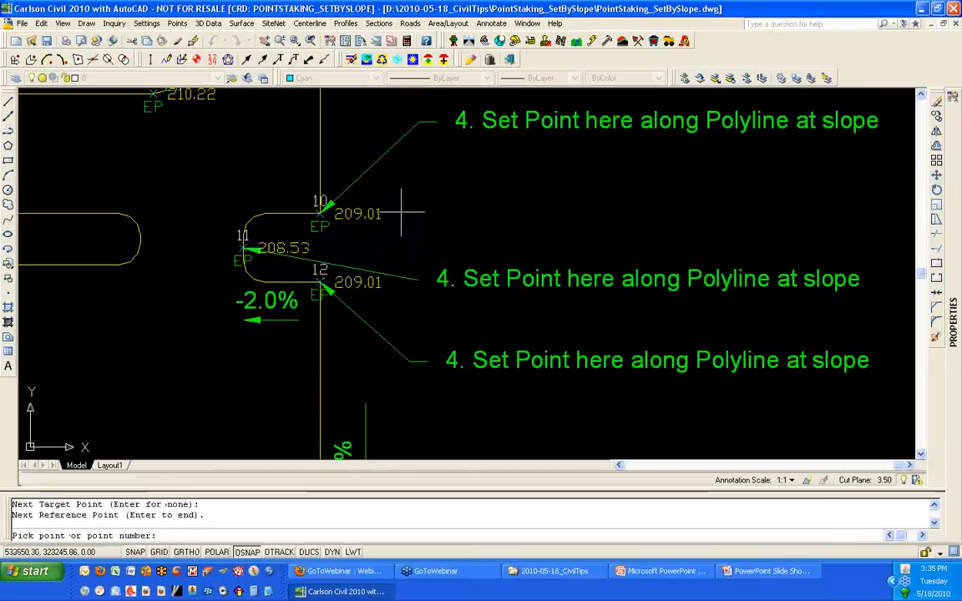
pyautogui.press('Return')
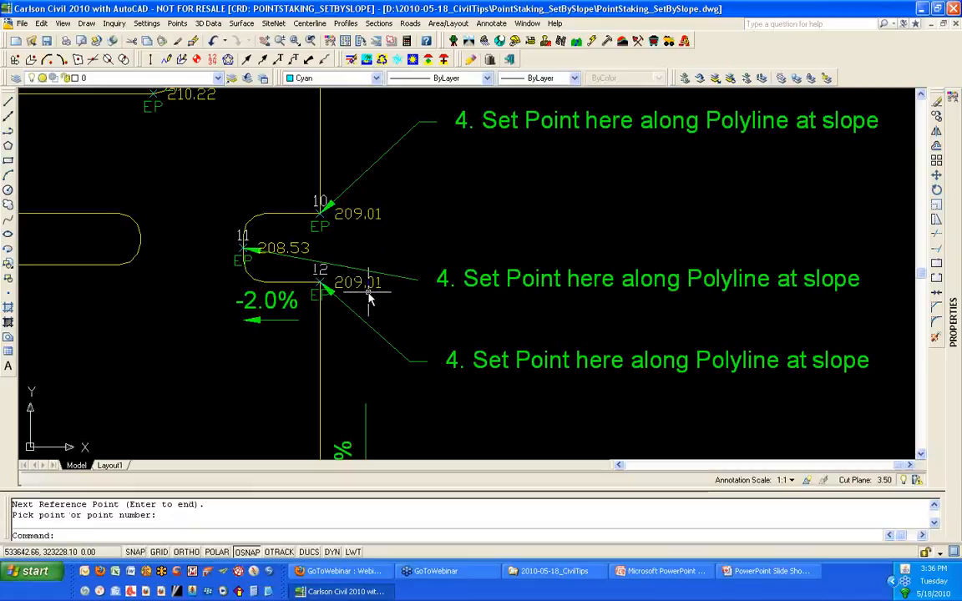
# - Start Points By Slope for the lower pavement edge with Percent slope format and the High/Low Between Points placement method
pyautogui.scroll(-2, 374, 277)
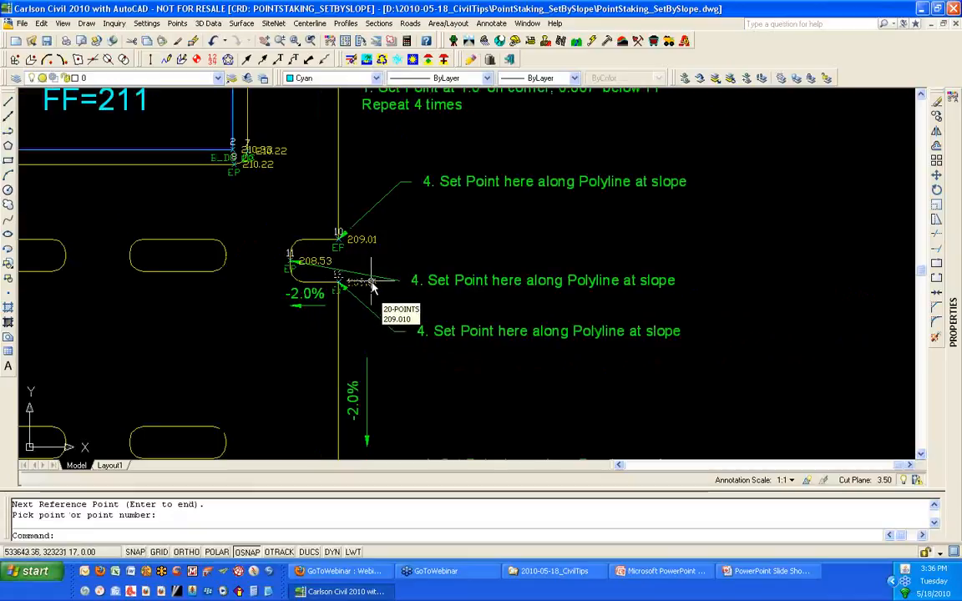
pyautogui.moveTo(400, 415); pyautogui.dragTo(390, 285, button='middle')
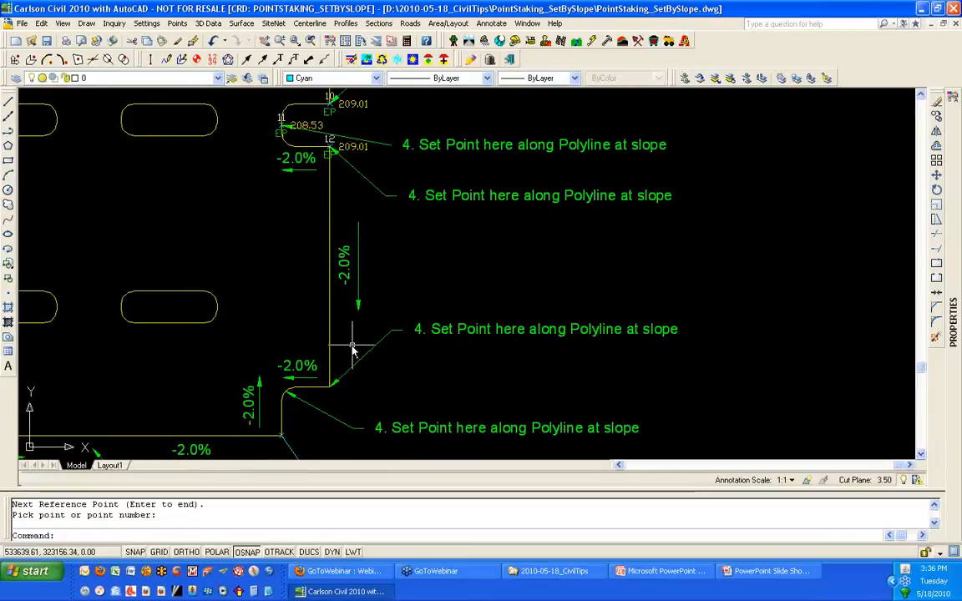
pyautogui.moveTo(353, 342)
pyautogui.mouseDown(button='middle')
pyautogui.moveTo(360, 291)
pyautogui.moveTo(390, 220)
pyautogui.mouseUp(button='middle')
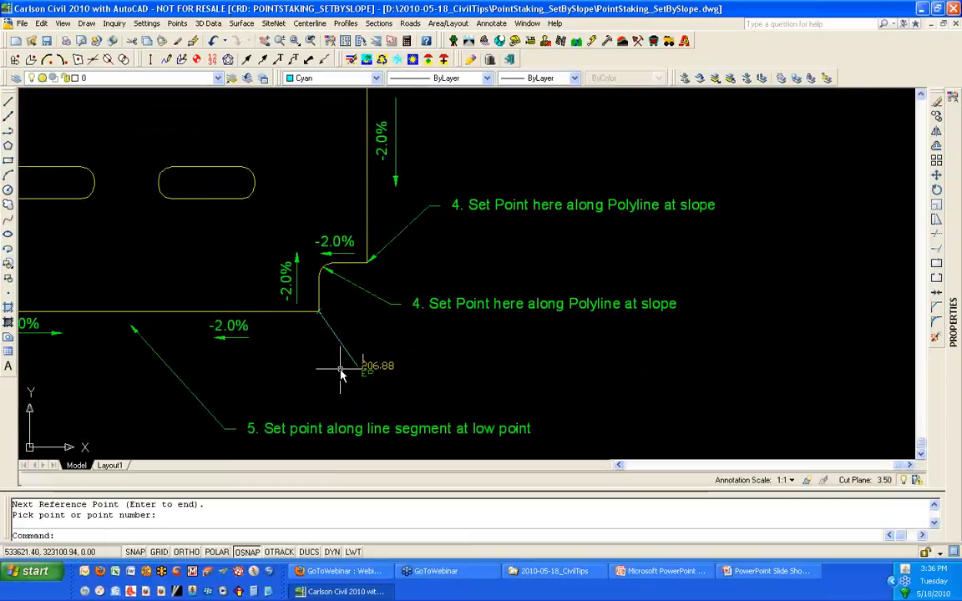
pyautogui.scroll(-3, 343, 367)
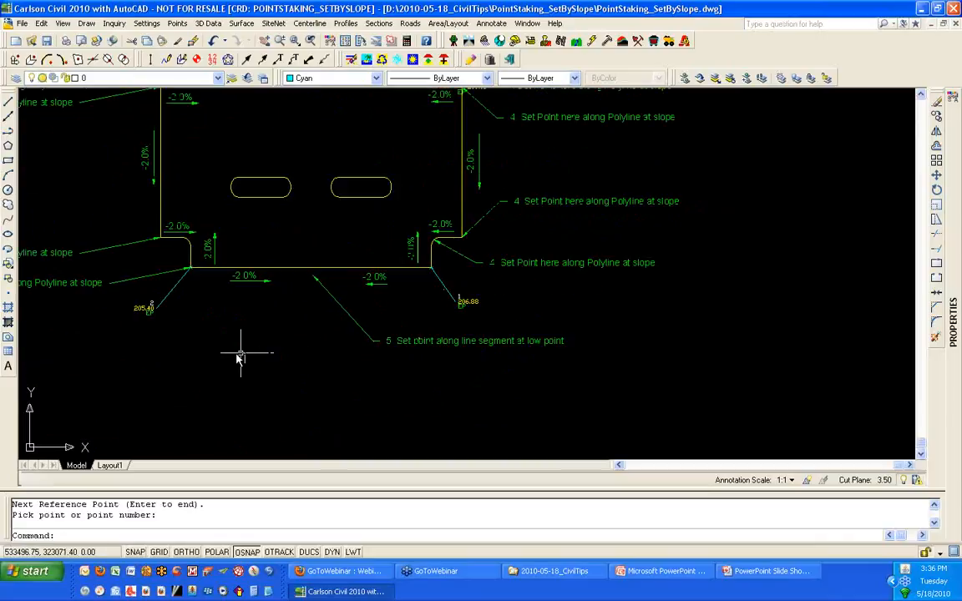
pyautogui.scroll(2, 234, 355)
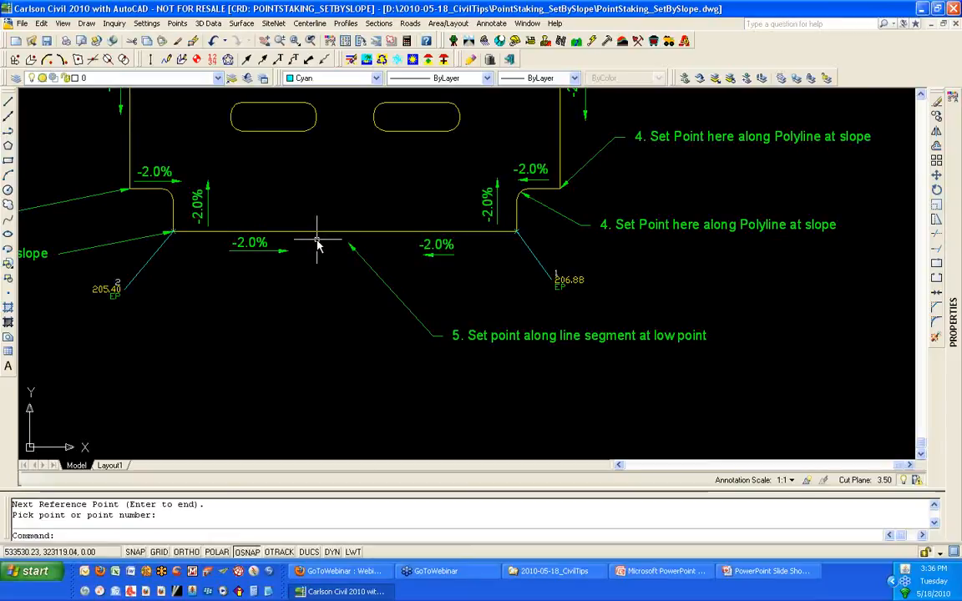
pyautogui.click(222, 25)
pyautogui.moveTo(238, 194)
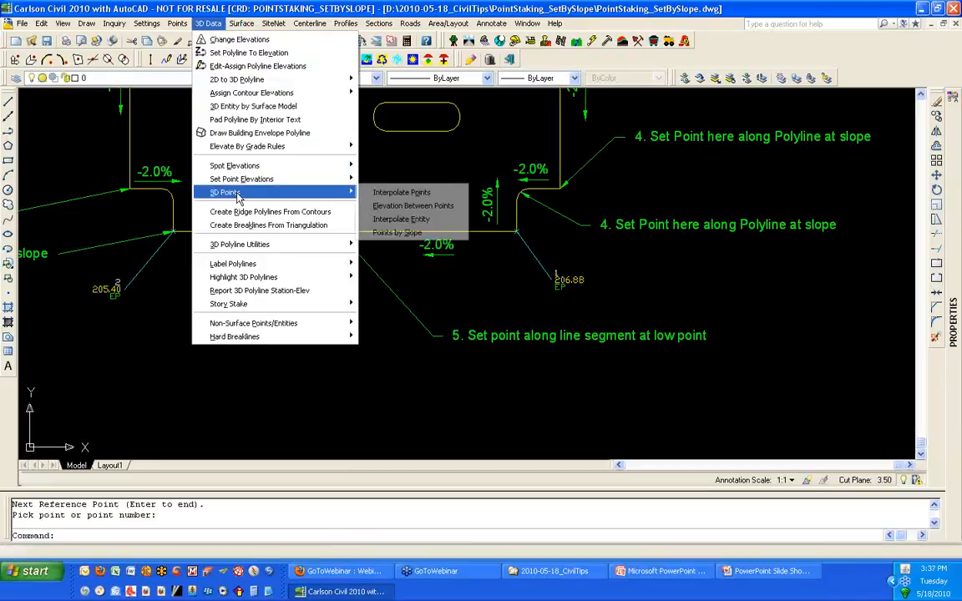
pyautogui.click(415, 235)
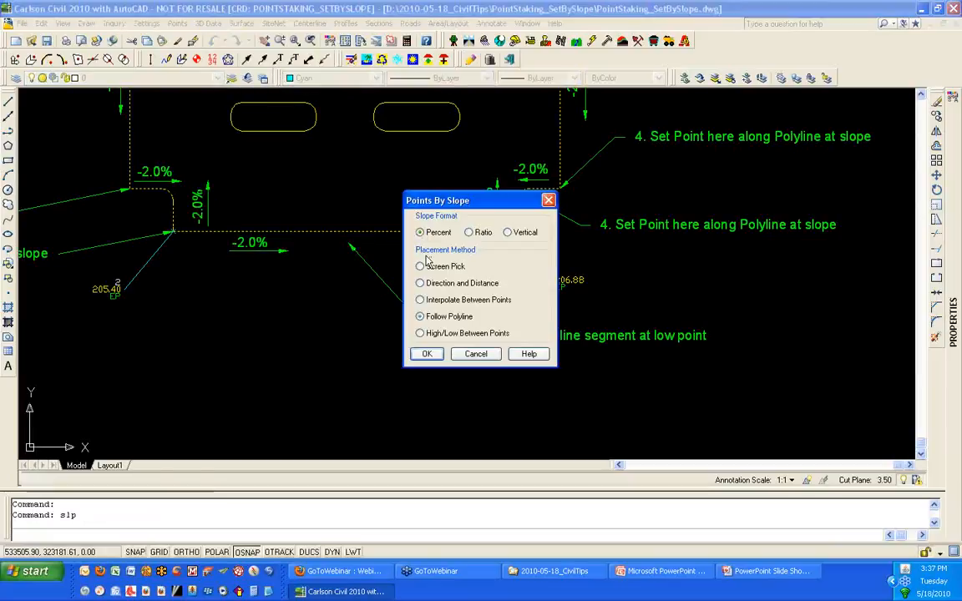
pyautogui.click(474, 334)
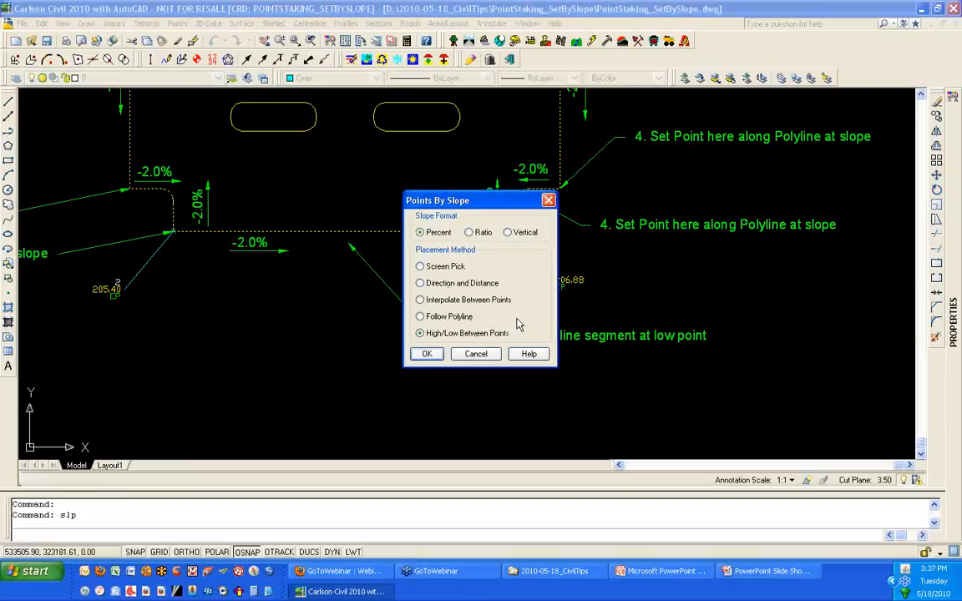
pyautogui.click(427, 354)
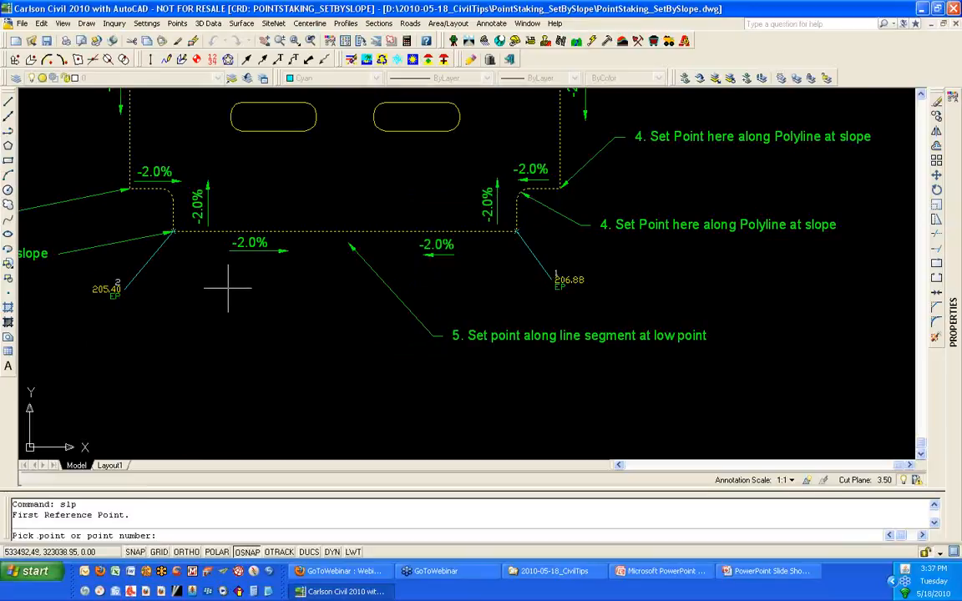
# - Set the lower pavement edge's left endpoint at elevation 205.4 and its right endpoint at elevation 206.88 as the reference points
pyautogui.keyDown('shift'); pyautogui.rightClick(203, 278); pyautogui.keyUp('shift')
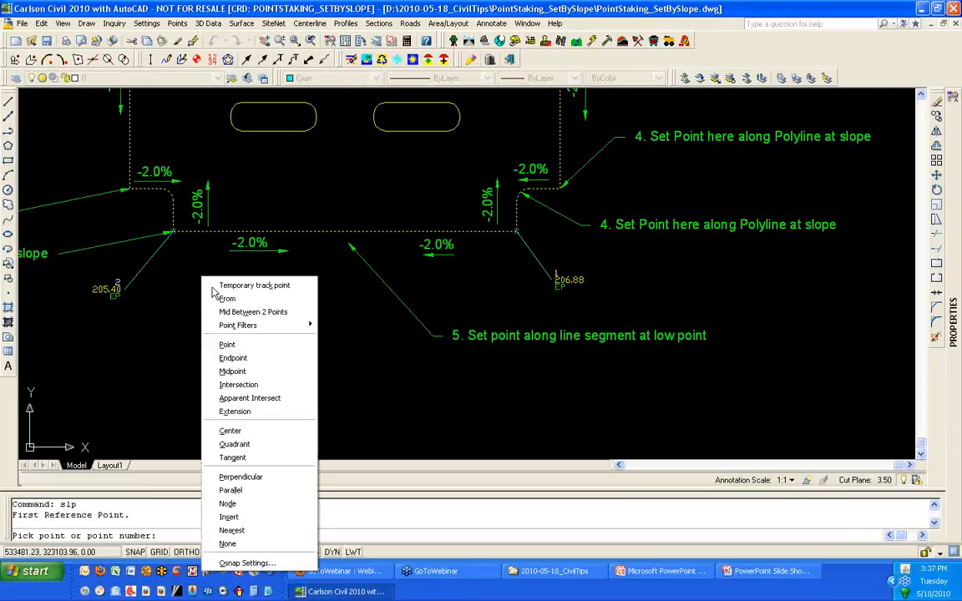
pyautogui.click(233, 357)
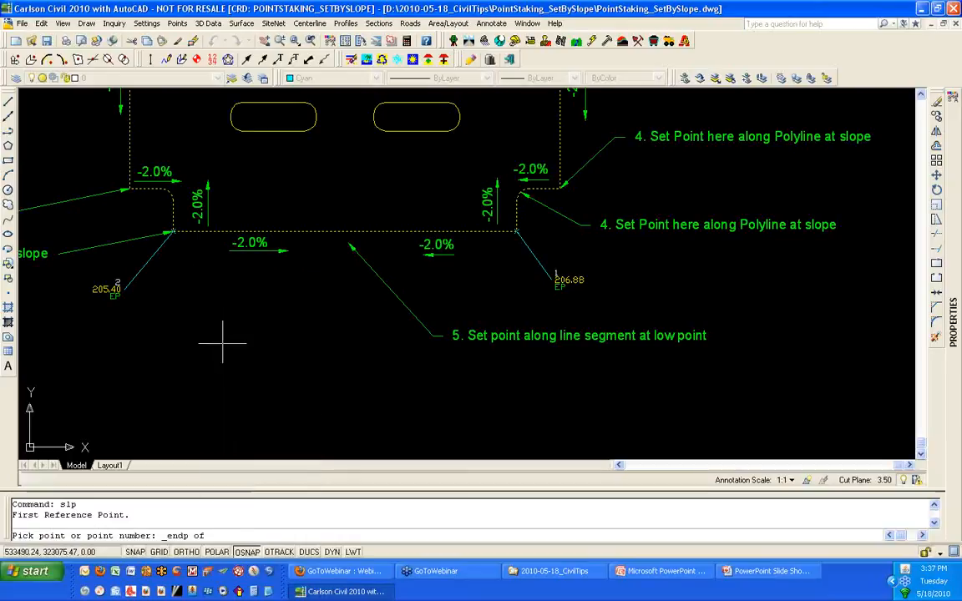
pyautogui.click(163, 247)
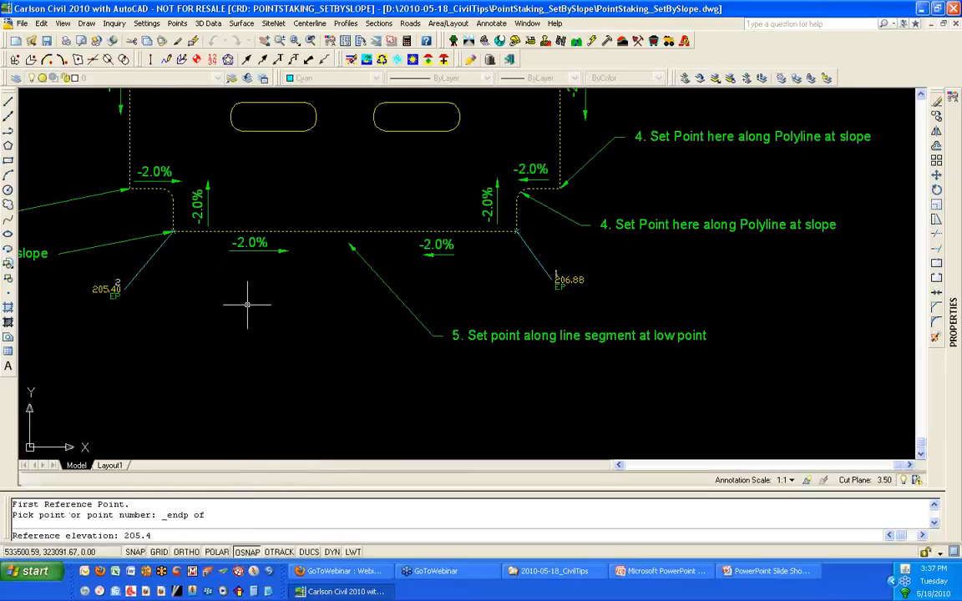
pyautogui.press('Return')
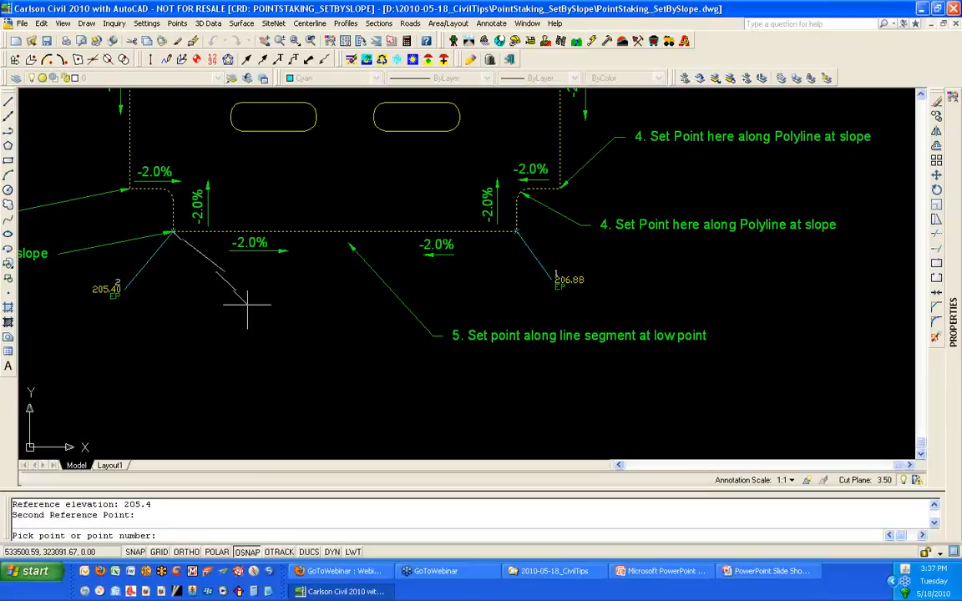
pyautogui.keyDown('shift'); pyautogui.rightClick(317, 293); pyautogui.keyUp('shift')
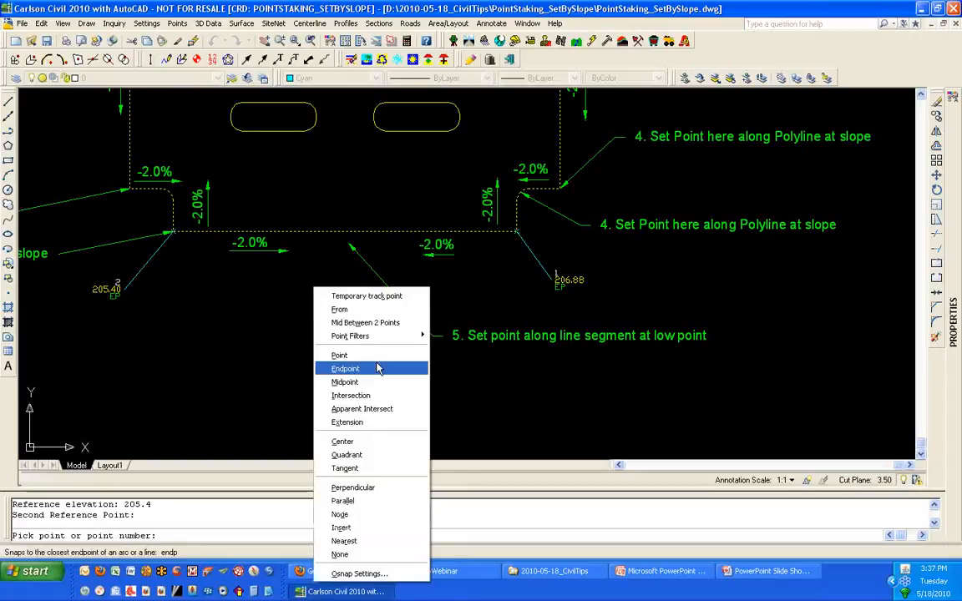
pyautogui.click(345, 368)
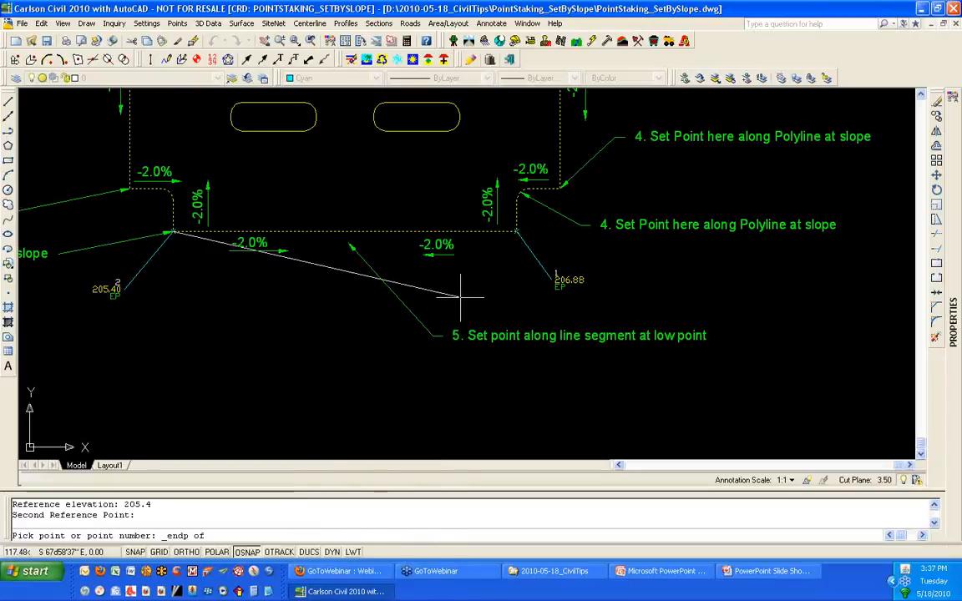
pyautogui.click(517, 233)
pyautogui.write('206.86')
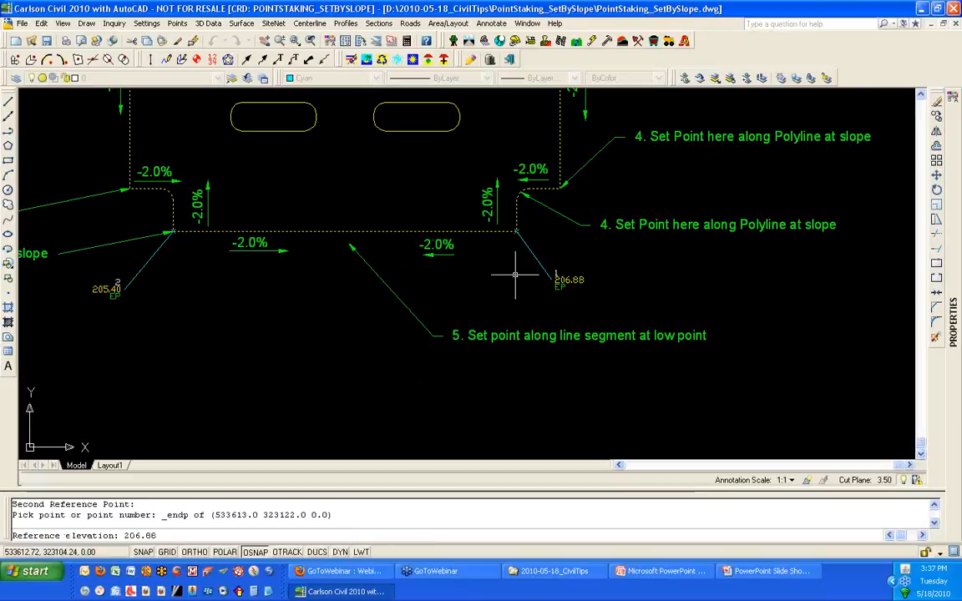
pyautogui.press('Return')
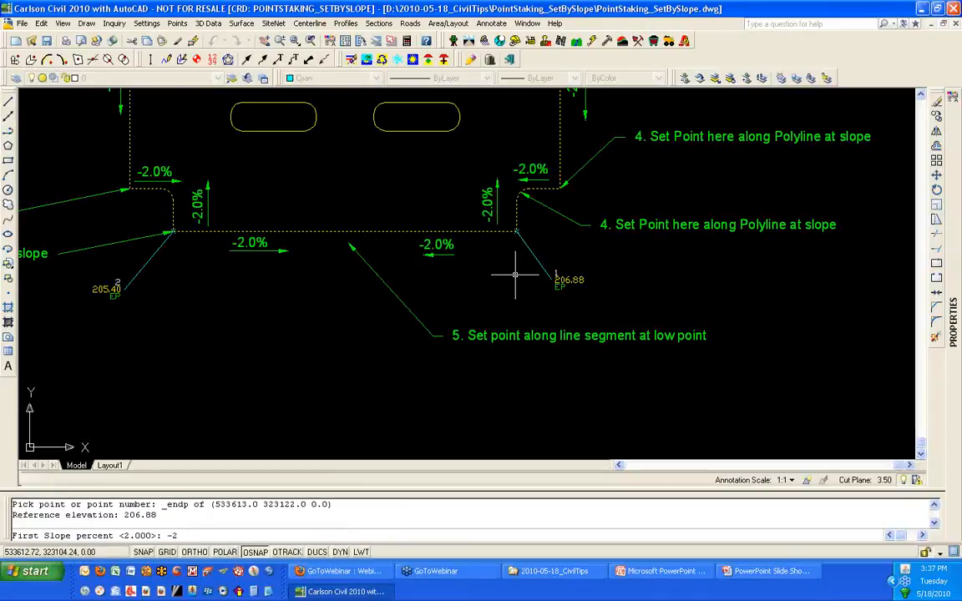
# - Set the low point between the two references with -2% for both slopes and description EP, and end the command
pyautogui.press('Return')
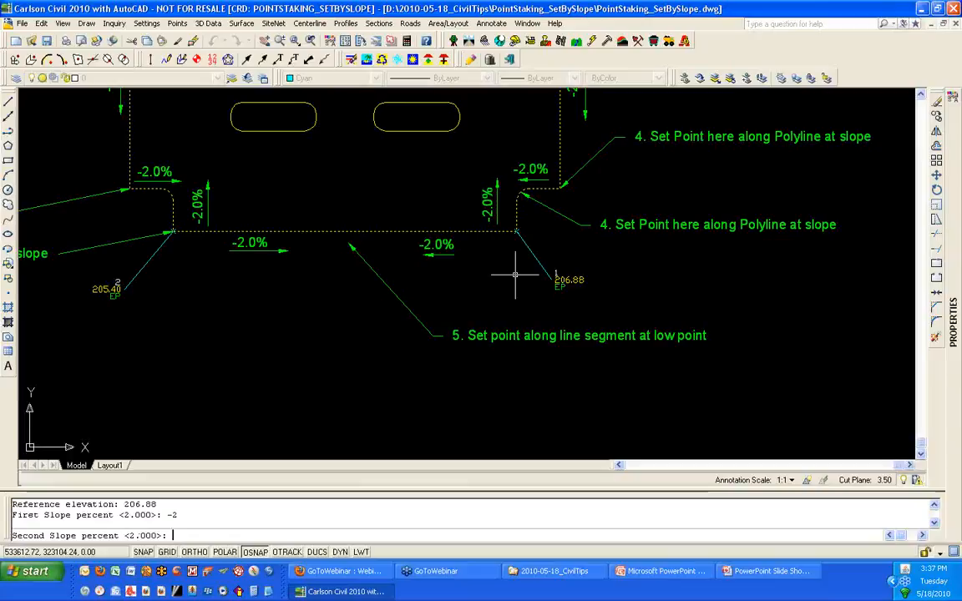
pyautogui.write('-2')
pyautogui.press('Return')
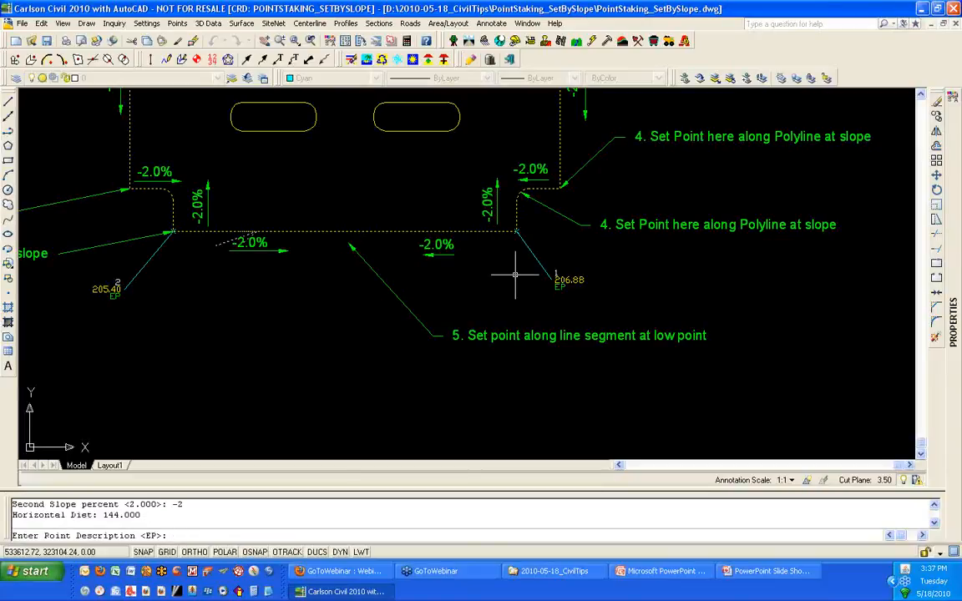
pyautogui.press('Return')
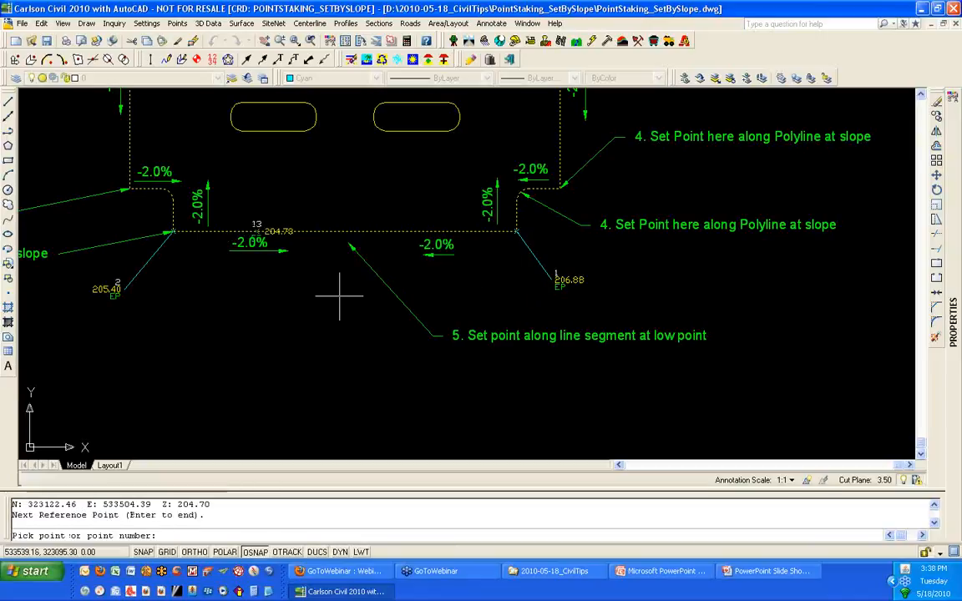
pyautogui.press('Return')
# - Move point 13's label with a leader to clear space above and right of the point
pyautogui.scroll(6, 223, 224)
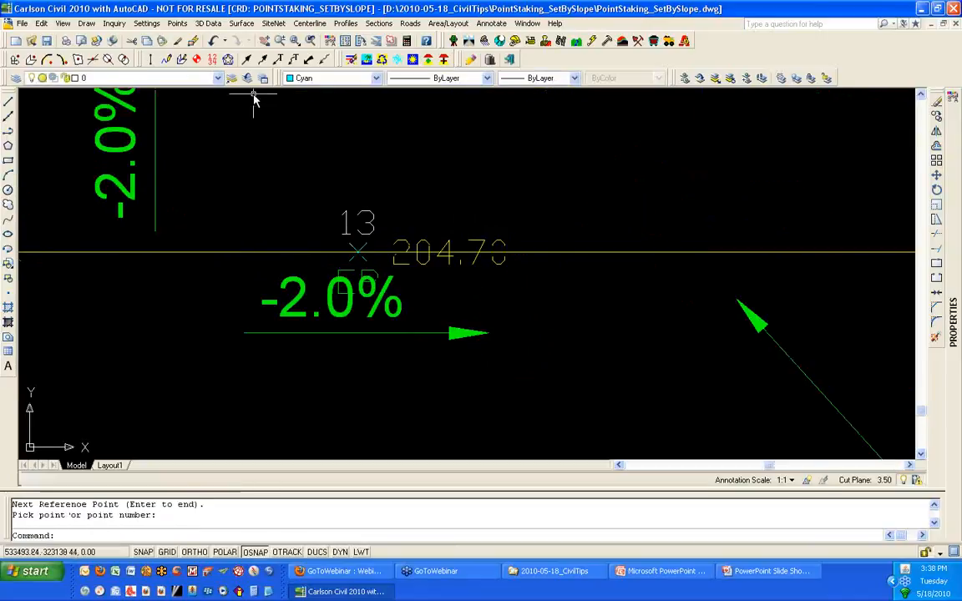
pyautogui.click(177, 23)
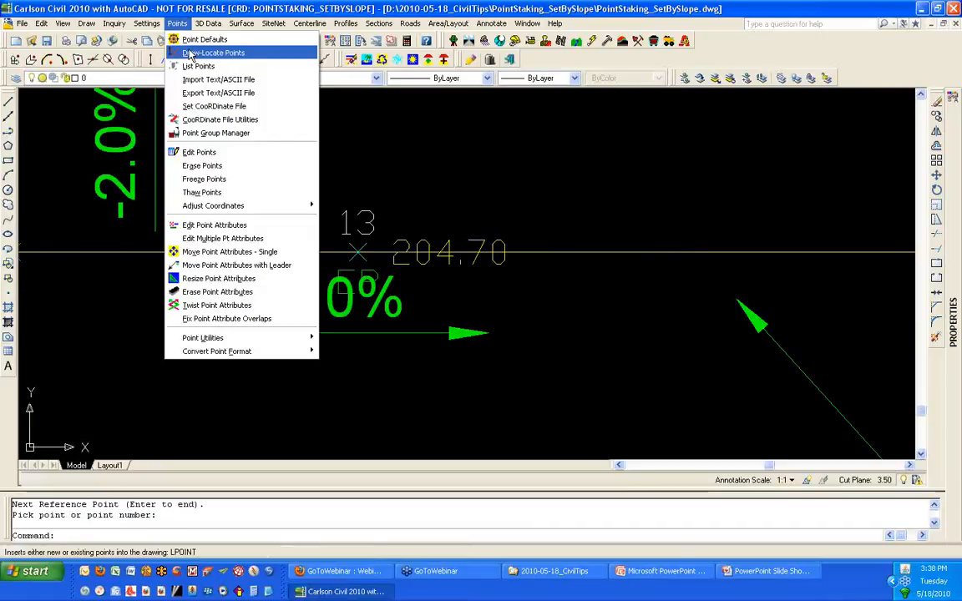
pyautogui.click(222, 265)
pyautogui.click(418, 246)
pyautogui.click(467, 140)
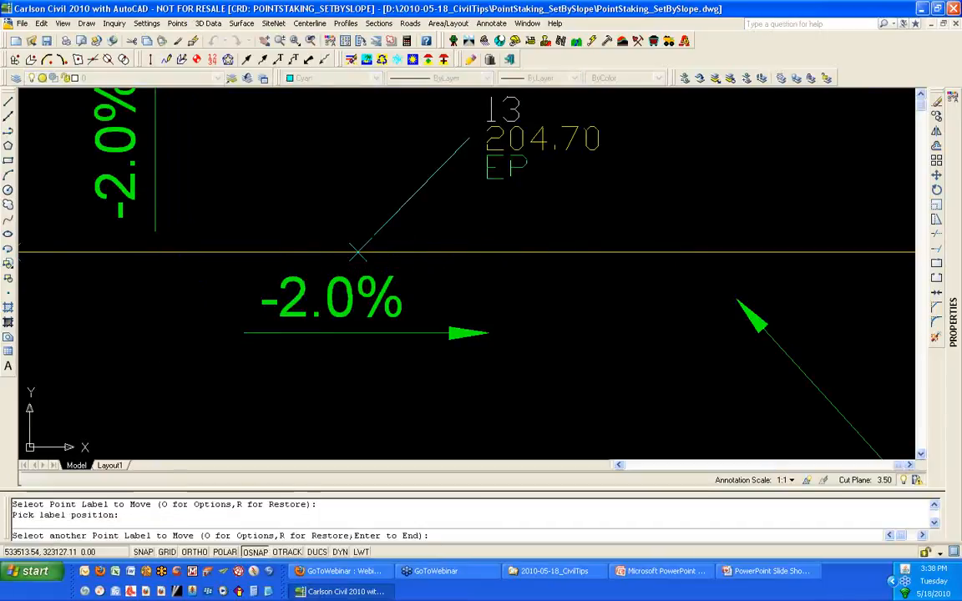
pyautogui.press('Return')
pyautogui.scroll(-5, 504, 297)
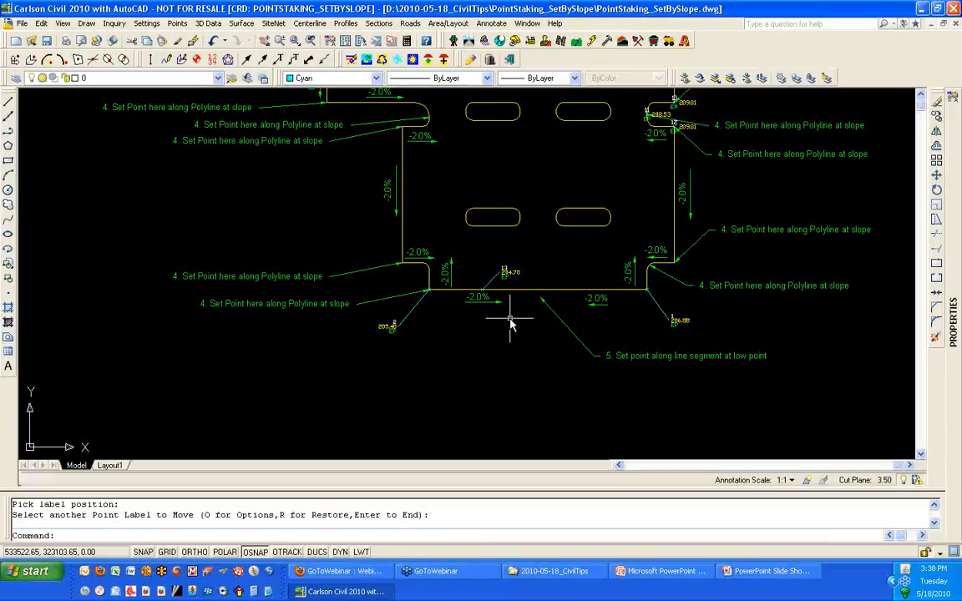
pyautogui.click(208, 23)
pyautogui.moveTo(251, 79)
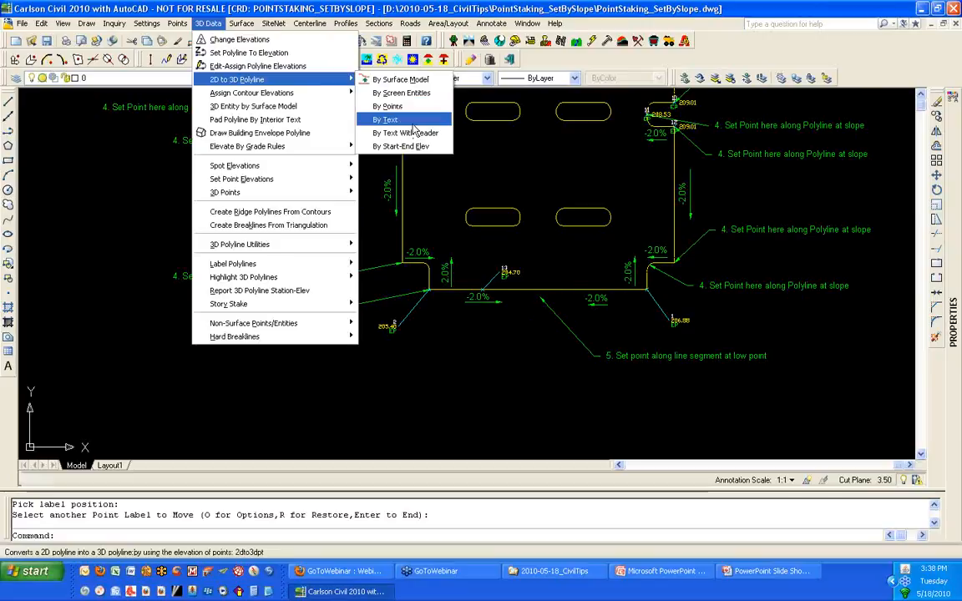
pyautogui.click(426, 355)
pyautogui.click(426, 355)
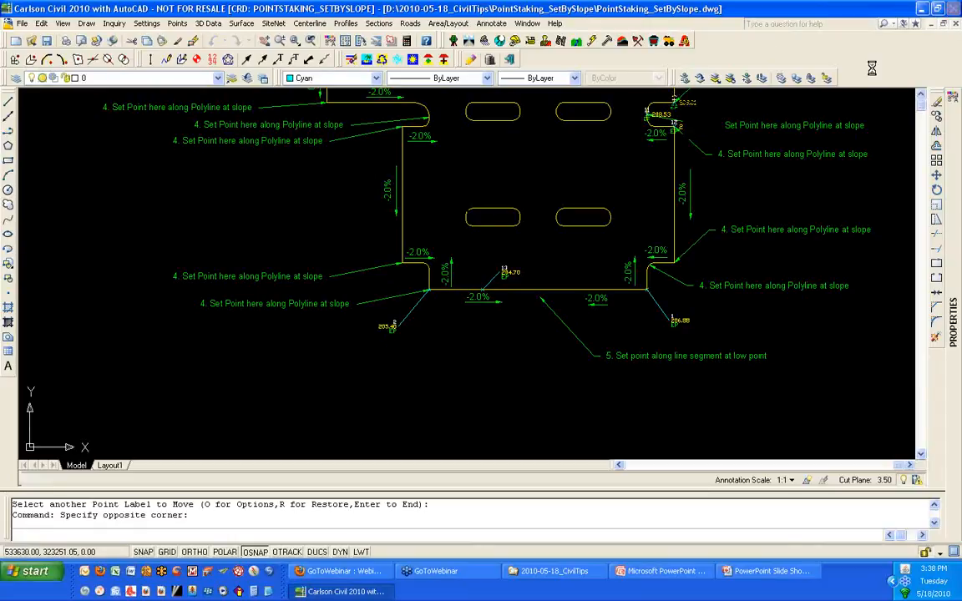
pyautogui.press('Escape')
pyautogui.press('Escape')
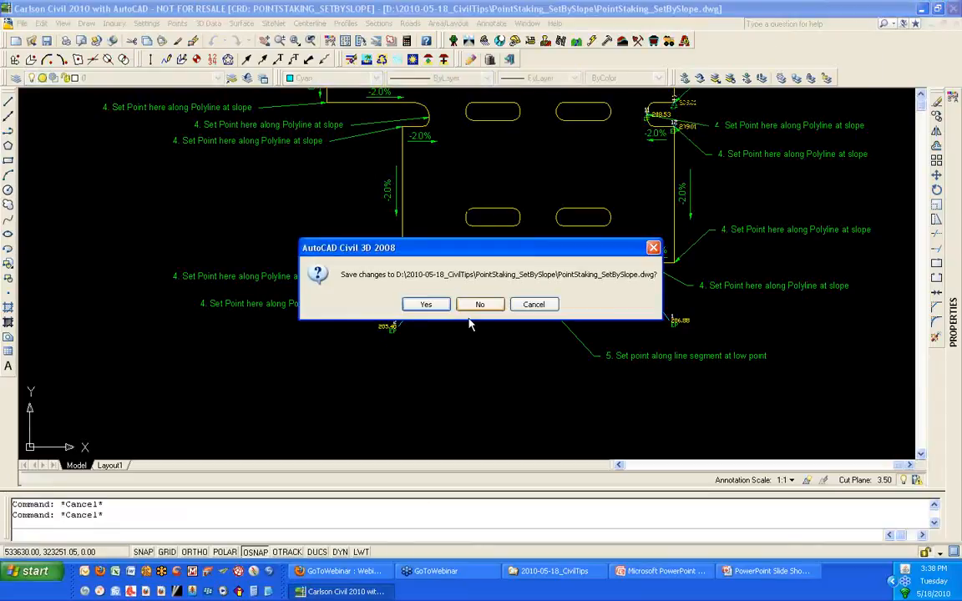
# - Save the changes to PointStaking_SetBySlope.dwg and open SiteNet_01.dwg from the SiteNet_01 folder
pyautogui.click(426, 305)
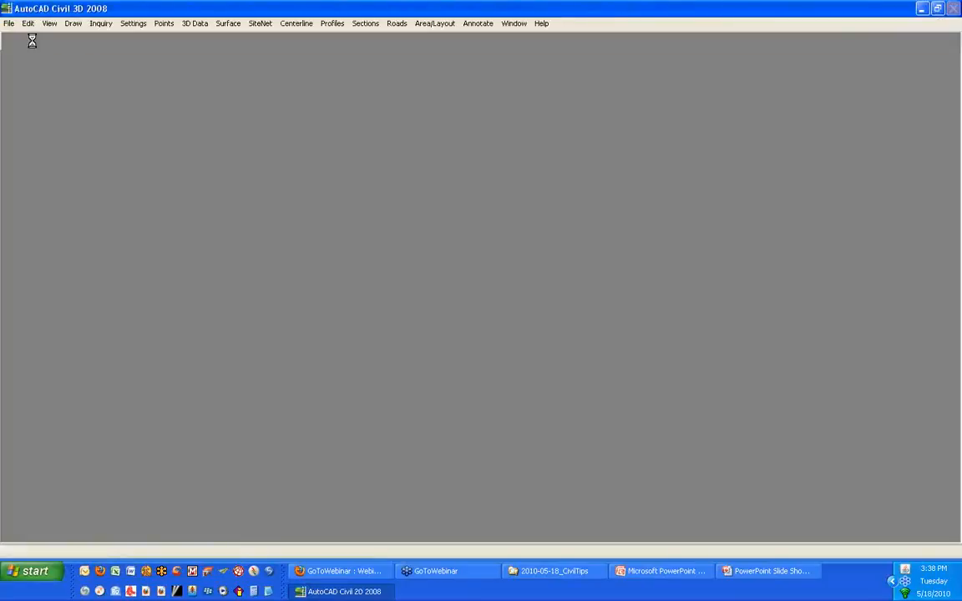
pyautogui.click(31, 41)
pyautogui.click(109, 197)
pyautogui.doubleClick(179, 246)
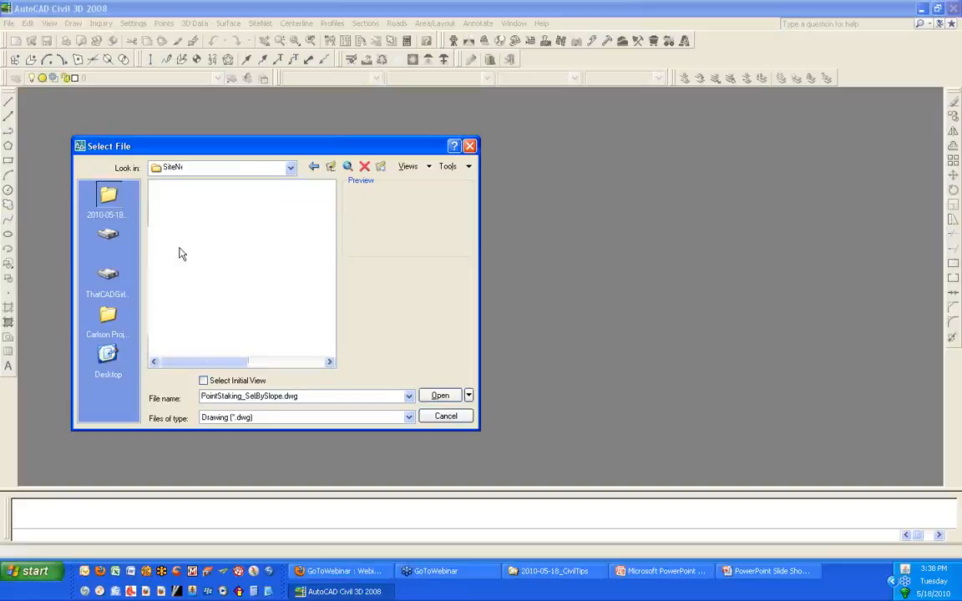
pyautogui.click(187, 201)
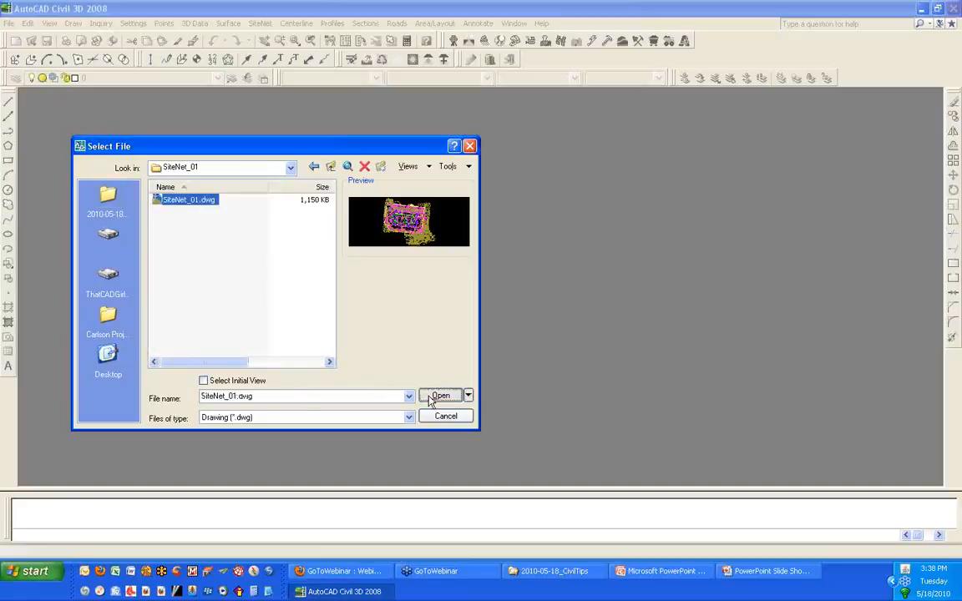
pyautogui.click(440, 395)
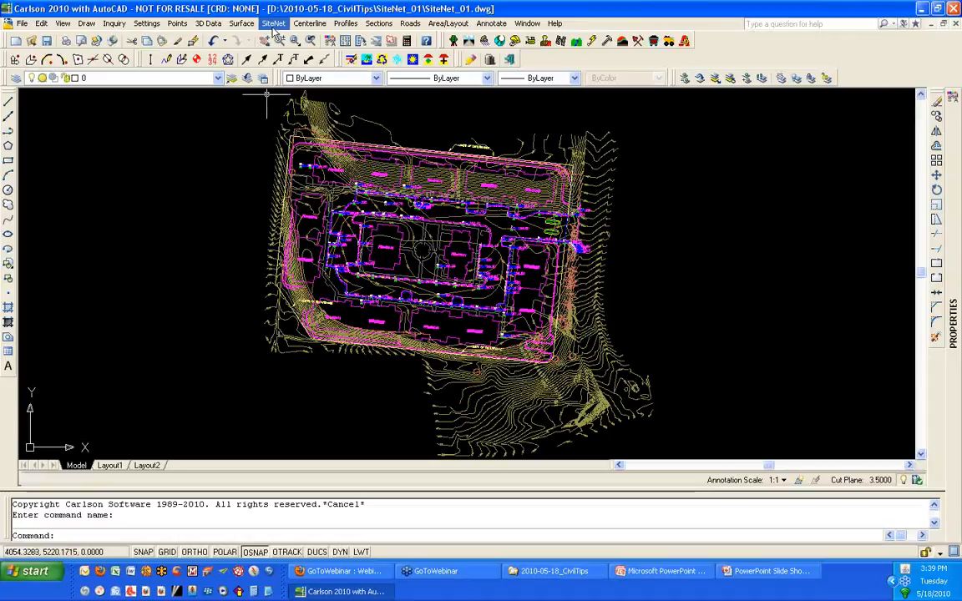
pyautogui.click(274, 23)
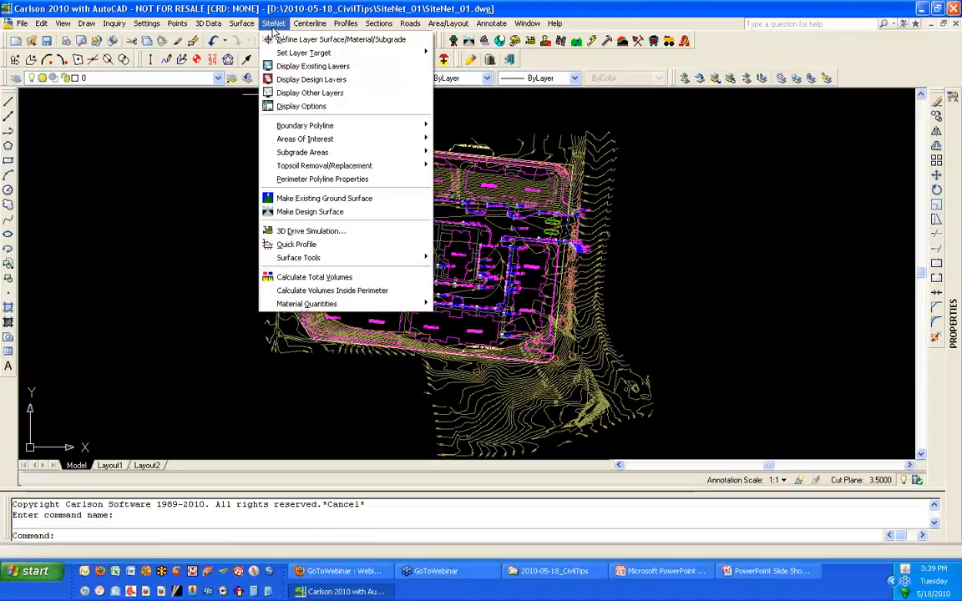
pyautogui.click(264, 94)
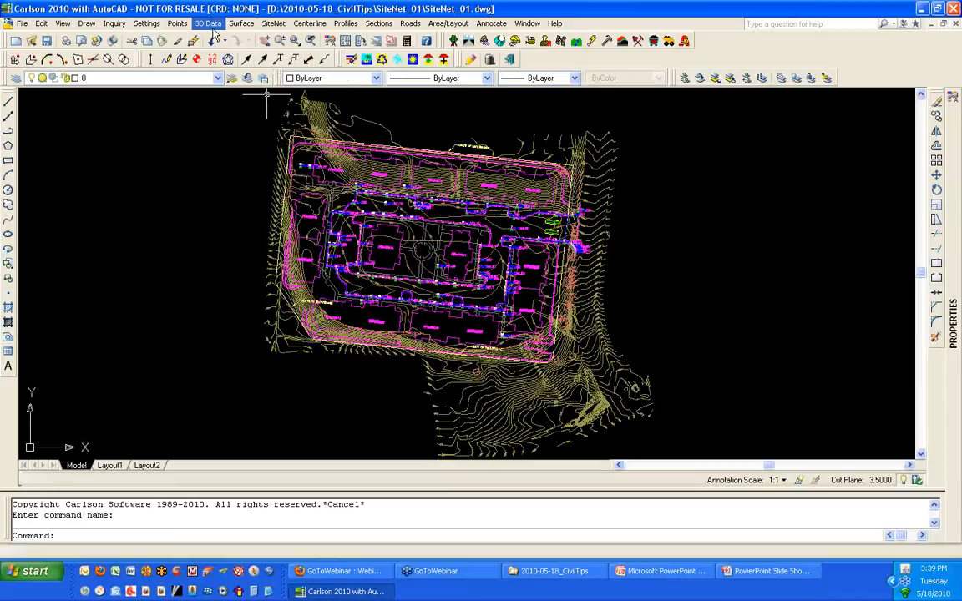
pyautogui.click(208, 24)
pyautogui.click(209, 23)
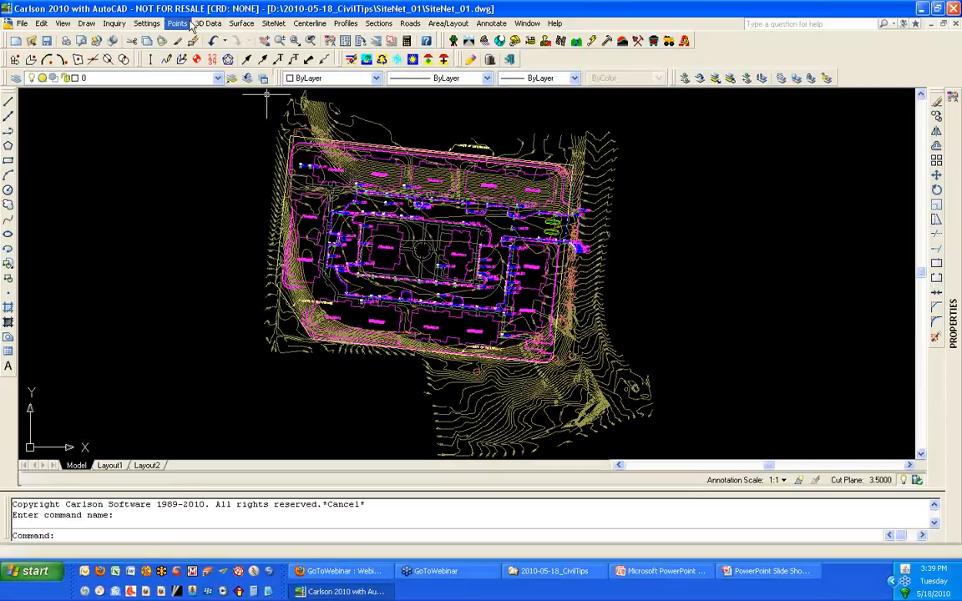
pyautogui.click(177, 23)
# - Start the Layer Inspector and view the 2D_BLDGPAD and 2D_BOC layers in isolation, one after the other
pyautogui.moveTo(116, 25)
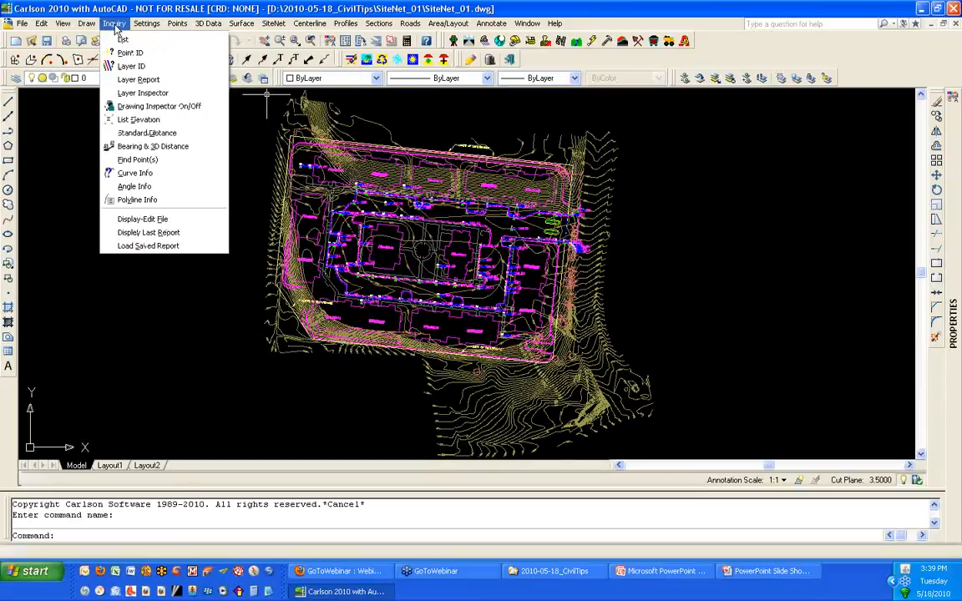
pyautogui.click(116, 23)
pyautogui.click(116, 24)
pyautogui.click(132, 94)
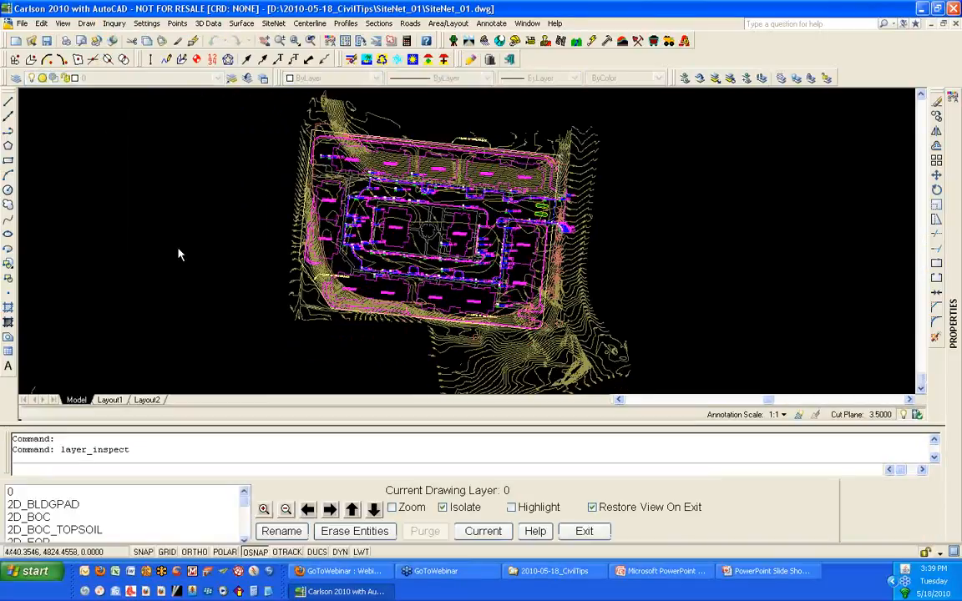
pyautogui.click(59, 507)
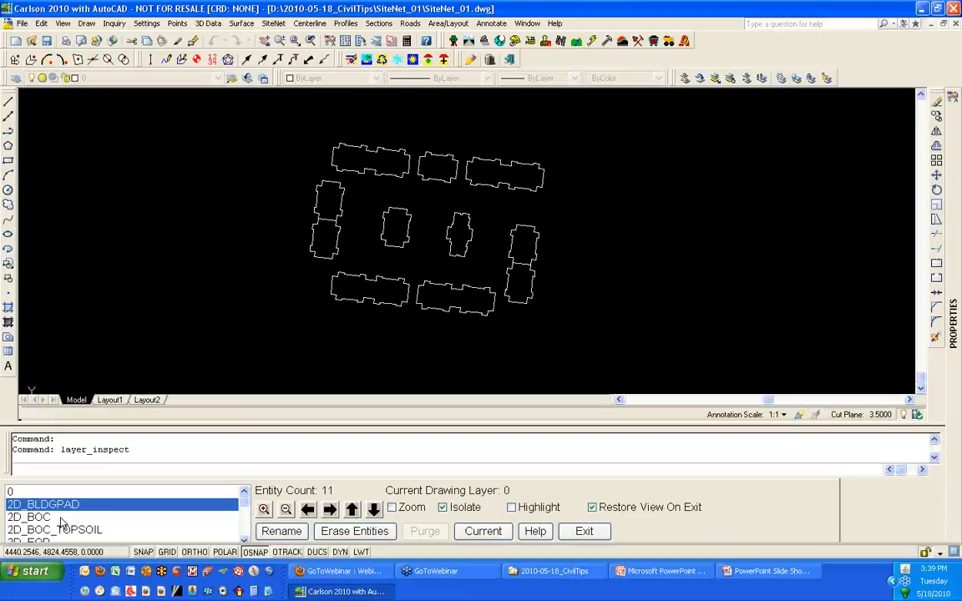
pyautogui.click(61, 519)
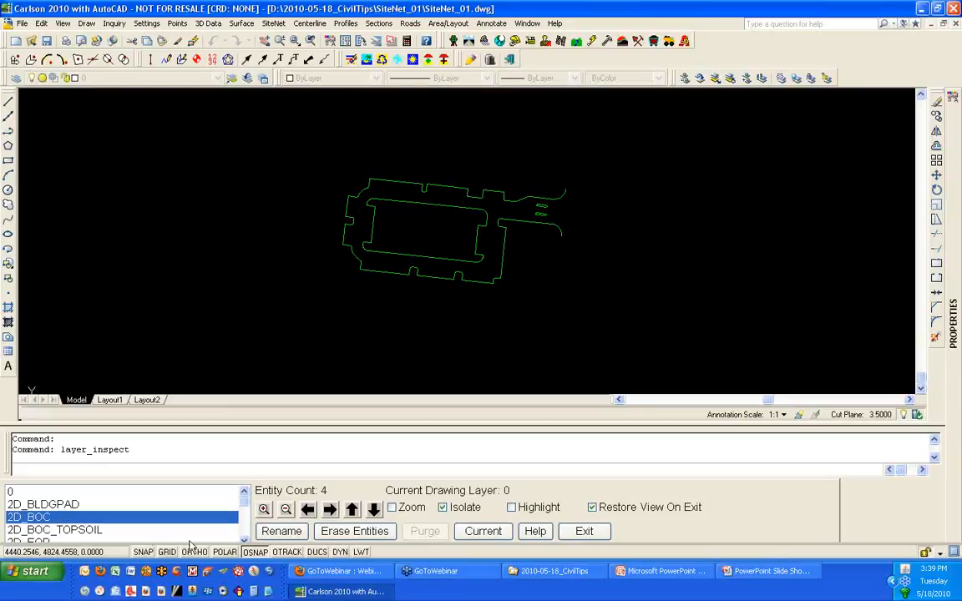
# - View the 2D_EOP layer in isolation, and add the 2D_BOC layer to compare both outlines
pyautogui.click(244, 540)
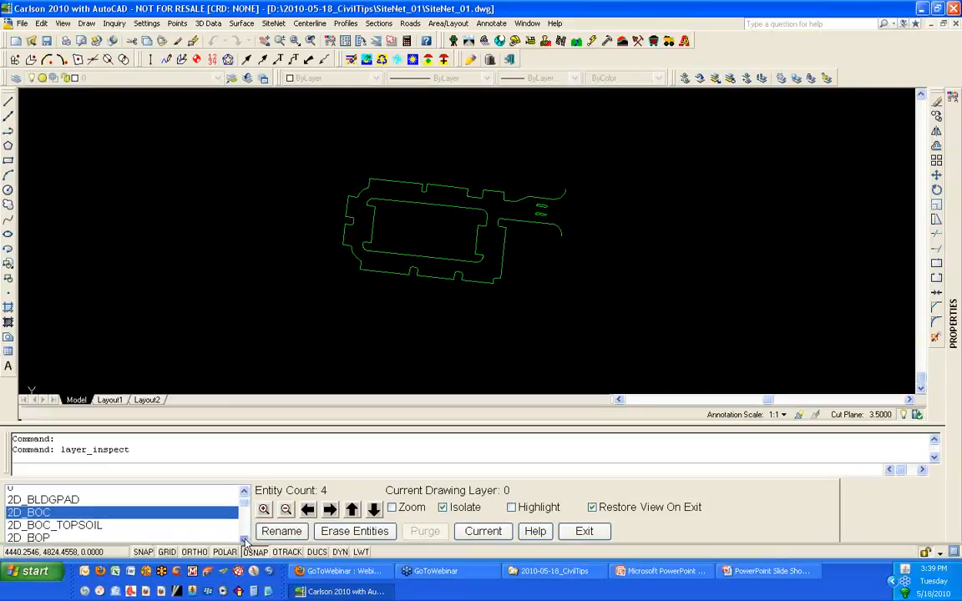
pyautogui.click(245, 540)
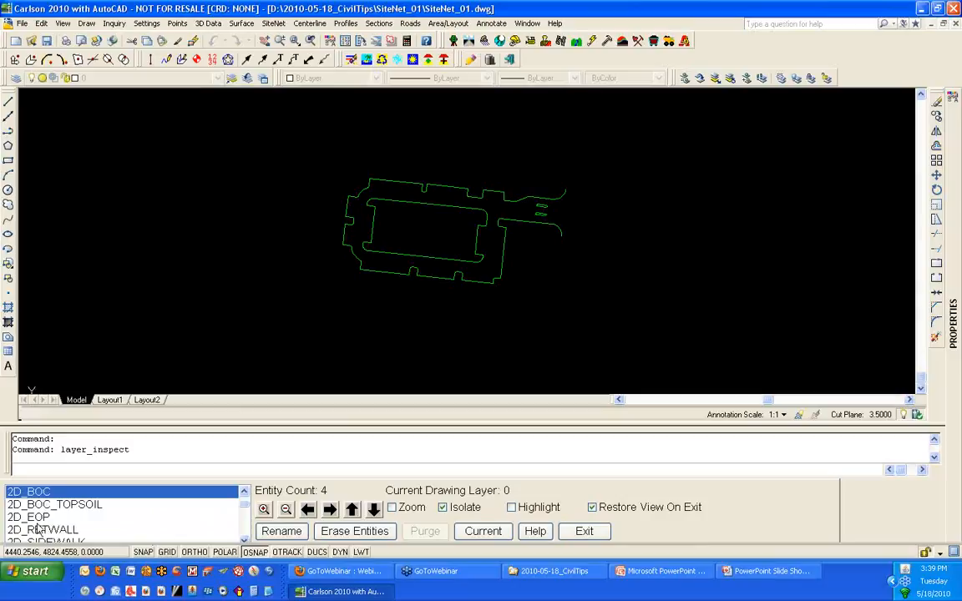
pyautogui.click(65, 519)
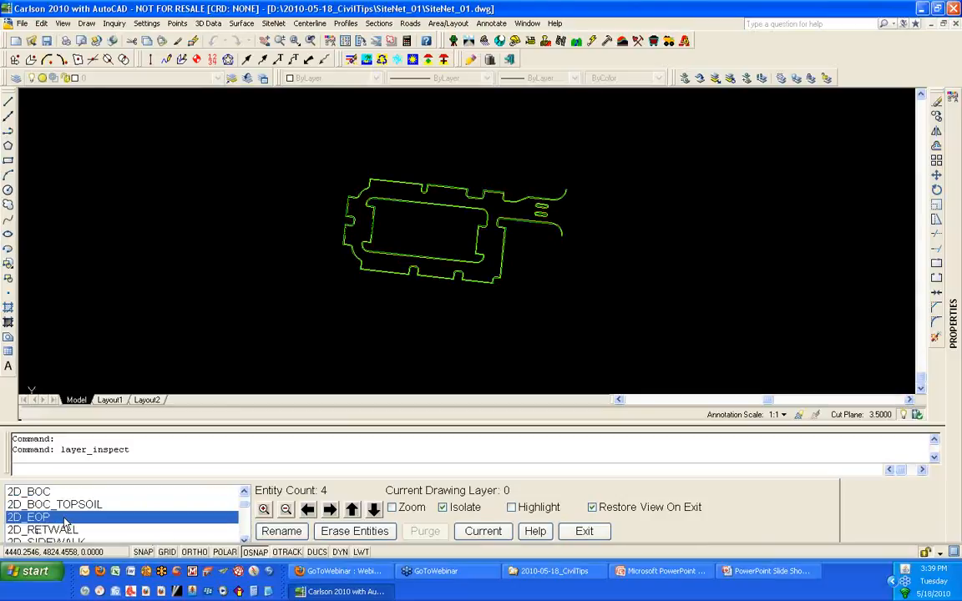
pyautogui.keyDown('ctrl'); pyautogui.click(58, 492); pyautogui.keyUp('ctrl')
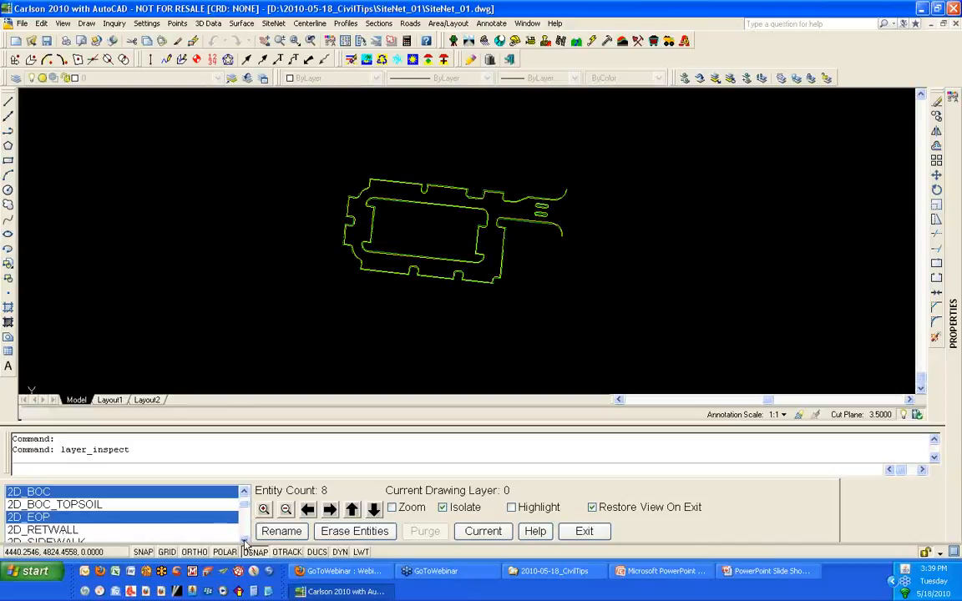
# - Inspect the isolated 2D_RETWALL and 2D_SIDEWALK layers in turn
pyautogui.click(74, 531)
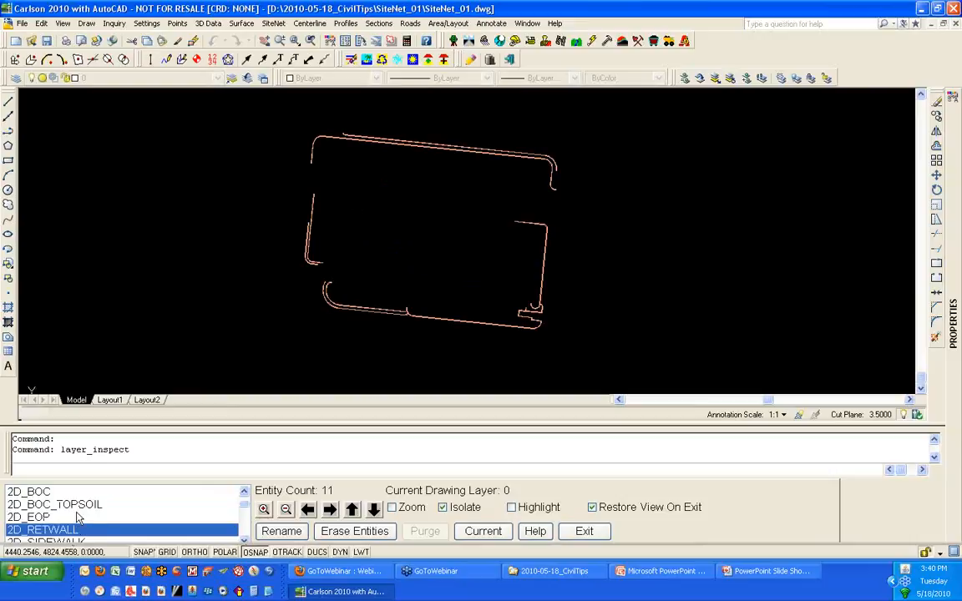
pyautogui.scroll(-1, 75, 517)
pyautogui.click(75, 506)
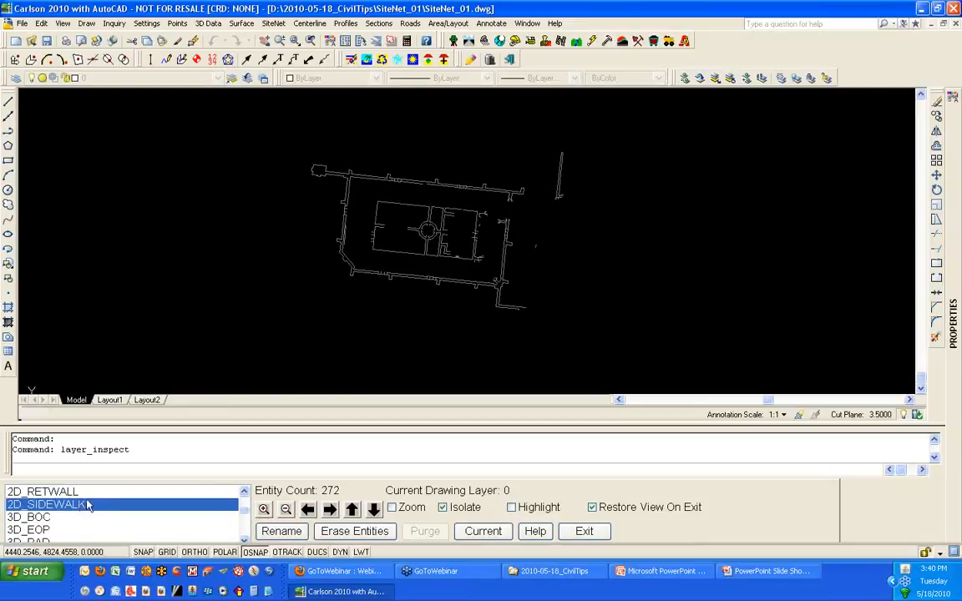
# - Isolate the 2D_BOC_TOPSOIL layer and add LIMITS_OF_CONST to view both layers together
pyautogui.click(245, 493)
pyautogui.click(244, 492)
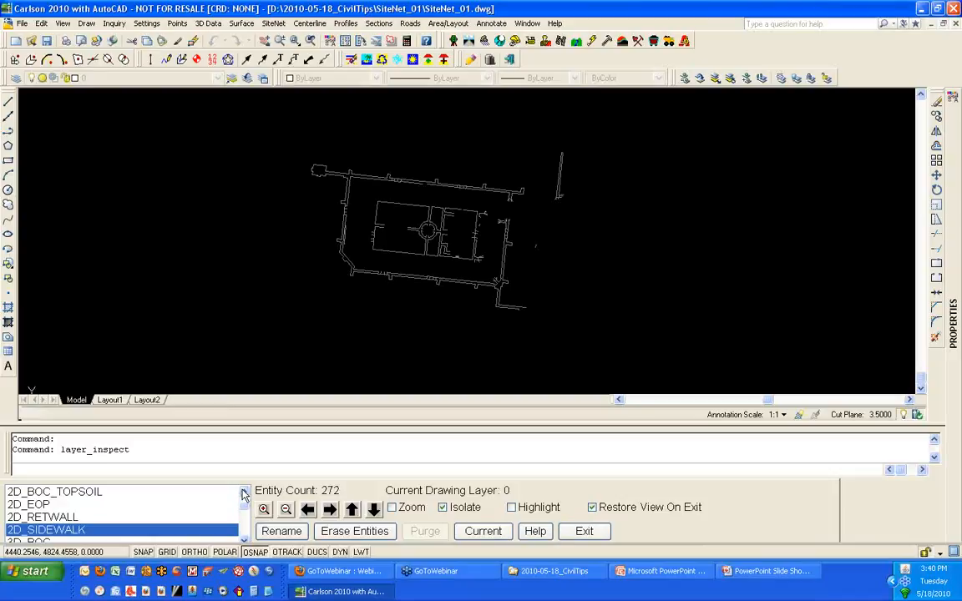
pyautogui.click(97, 496)
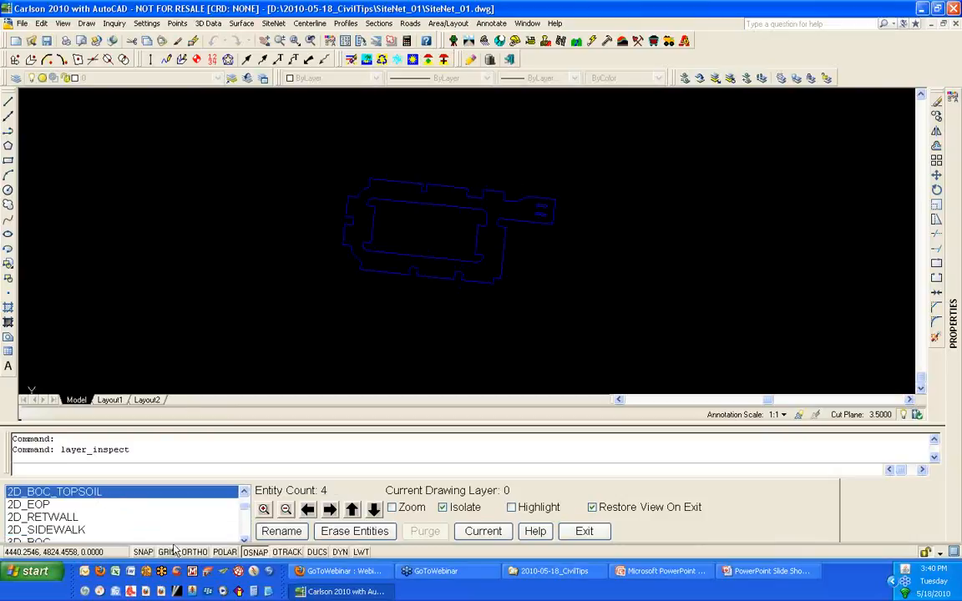
pyautogui.click(244, 540)
pyautogui.click(243, 540)
pyautogui.click(244, 540)
pyautogui.click(244, 539)
pyautogui.click(243, 539)
pyautogui.click(244, 539)
pyautogui.click(244, 540)
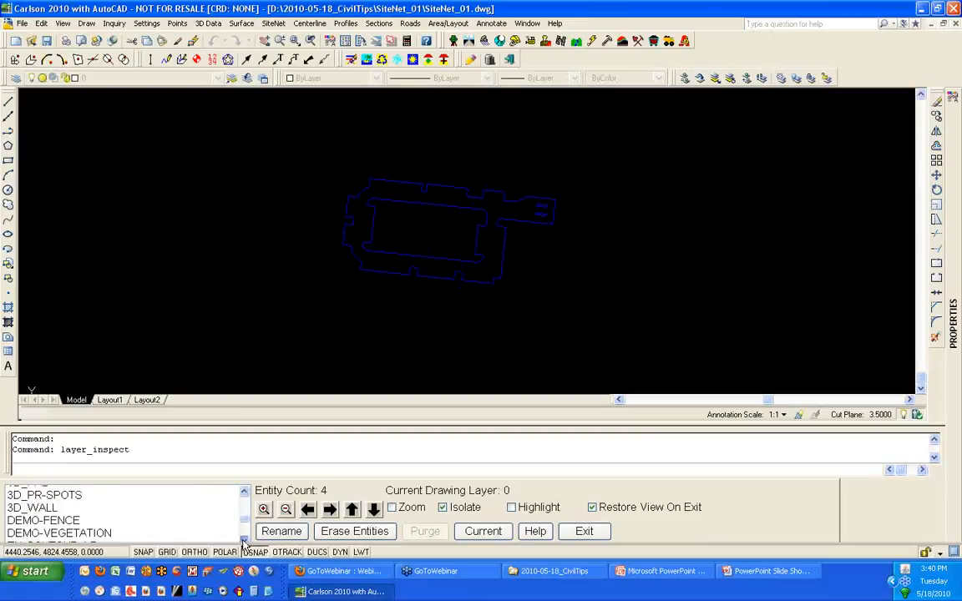
pyautogui.click(244, 540)
pyautogui.click(244, 539)
pyautogui.click(244, 540)
pyautogui.click(244, 539)
pyautogui.click(244, 540)
pyautogui.click(70, 506)
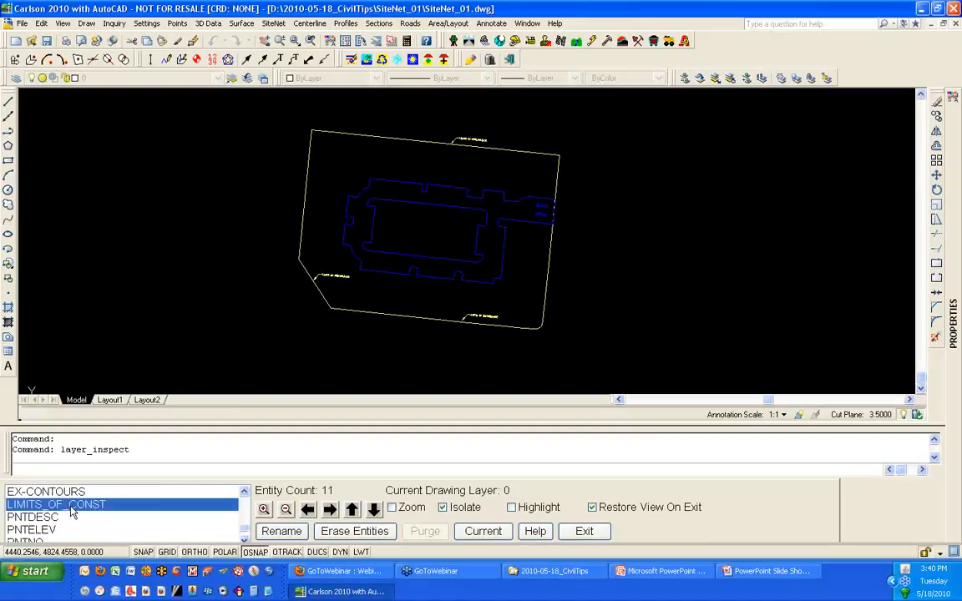
# - Go back through the layer list to review the 2D layers around 2D_BOC_TOPSOIL
pyautogui.click(244, 493)
pyautogui.click(244, 493)
pyautogui.click(244, 493)
pyautogui.click(244, 493)
pyautogui.click(244, 493)
pyautogui.click(243, 493)
pyautogui.click(244, 492)
pyautogui.click(243, 493)
pyautogui.click(244, 492)
pyautogui.click(244, 492)
pyautogui.click(244, 492)
pyautogui.click(244, 493)
pyautogui.click(244, 493)
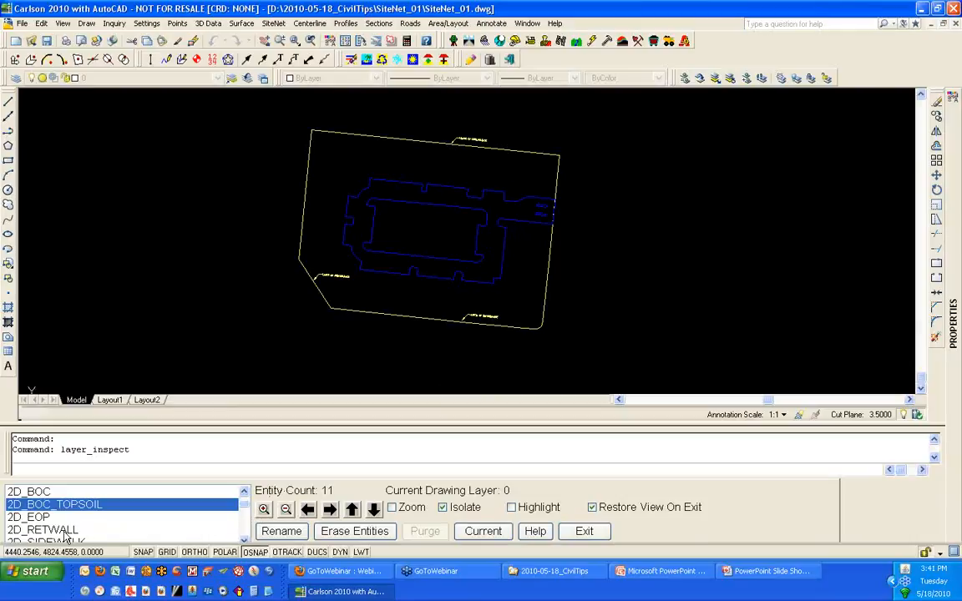
# - Compare the 3D_BOC and 3D_EOP layers by isolating each in turn and returning to 3D_BOC
pyautogui.click(244, 540)
pyautogui.click(243, 540)
pyautogui.click(244, 539)
pyautogui.click(244, 539)
pyautogui.click(243, 539)
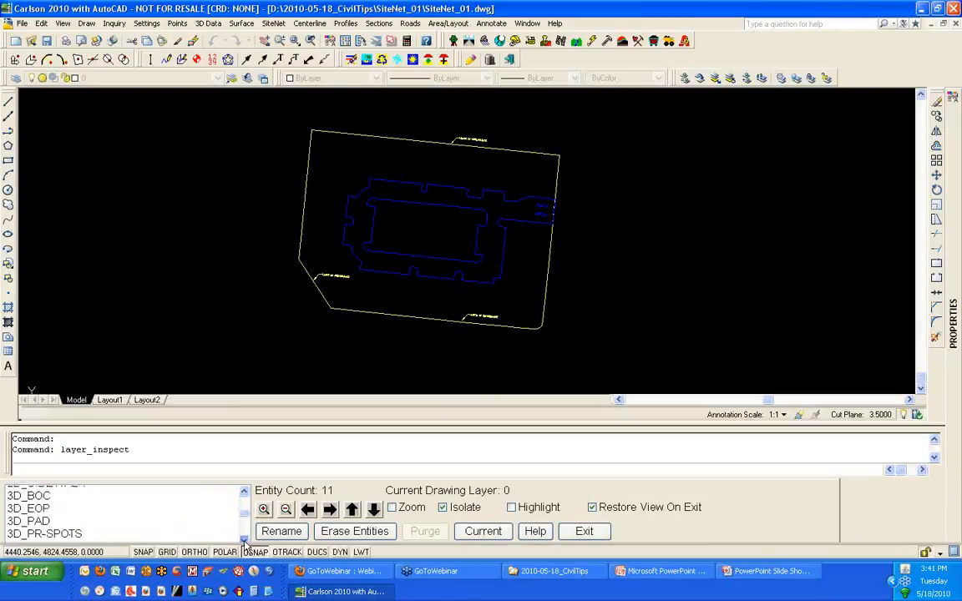
pyautogui.click(51, 495)
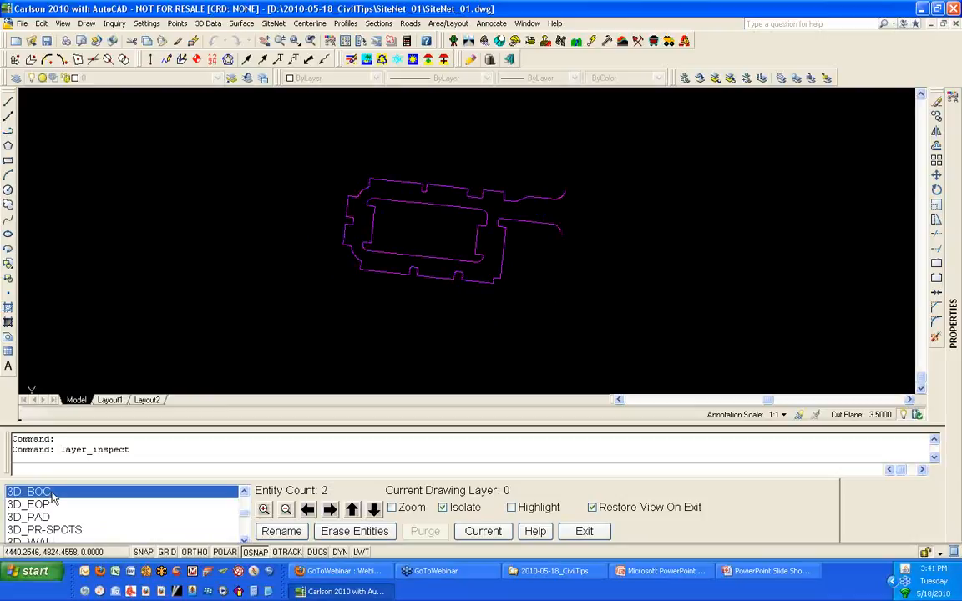
pyautogui.click(50, 505)
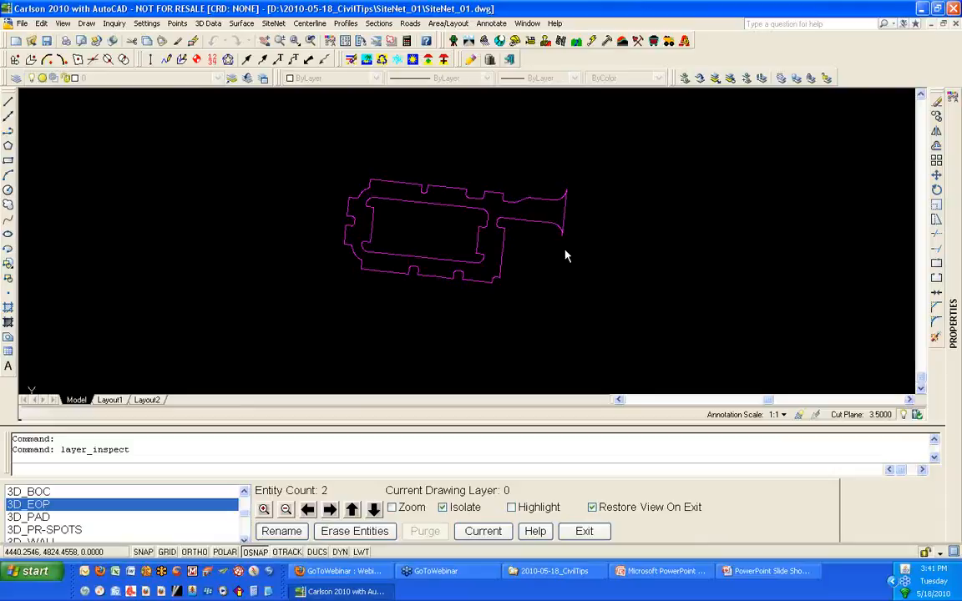
pyautogui.click(120, 494)
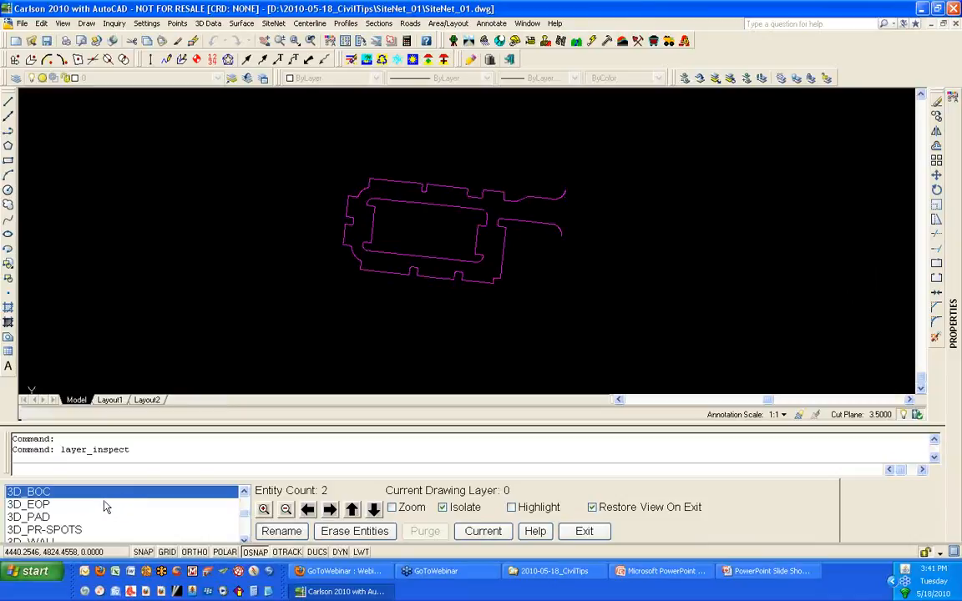
# - Inspect the 3D_PAD, 3D_PR-SPOTS and 3D_WALL layers in isolation, one after another
pyautogui.click(39, 518)
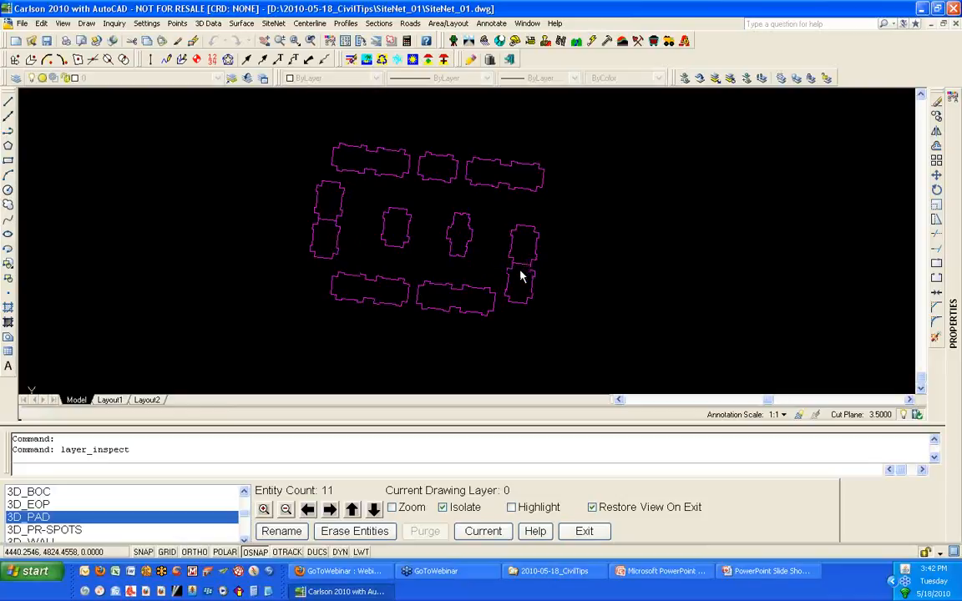
pyautogui.click(50, 530)
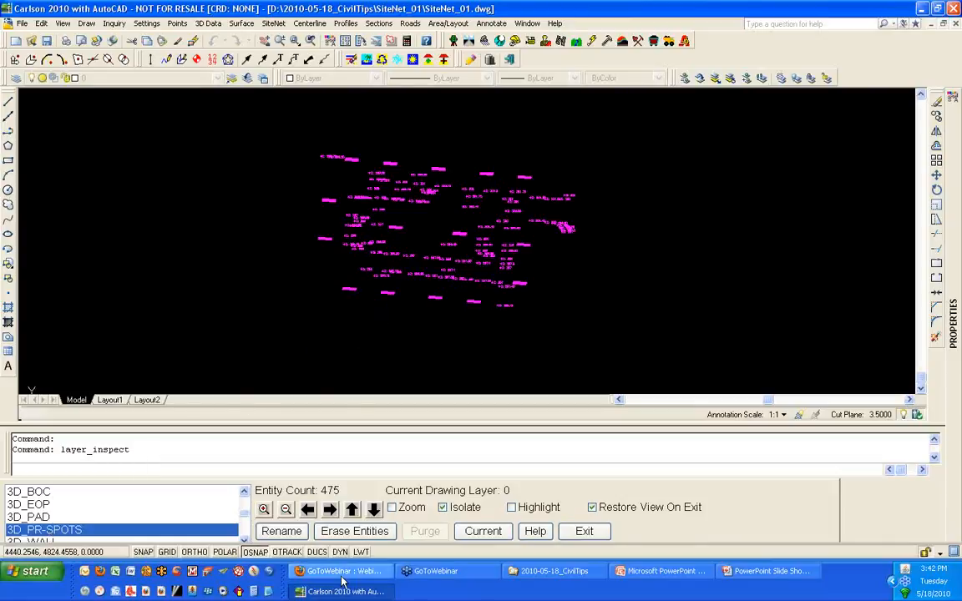
pyautogui.click(245, 541)
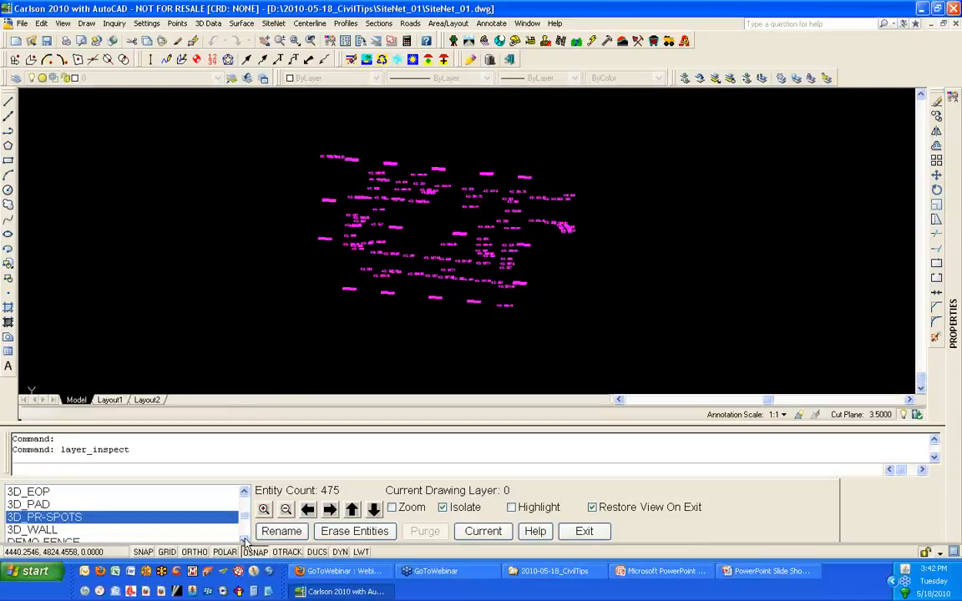
pyautogui.click(244, 540)
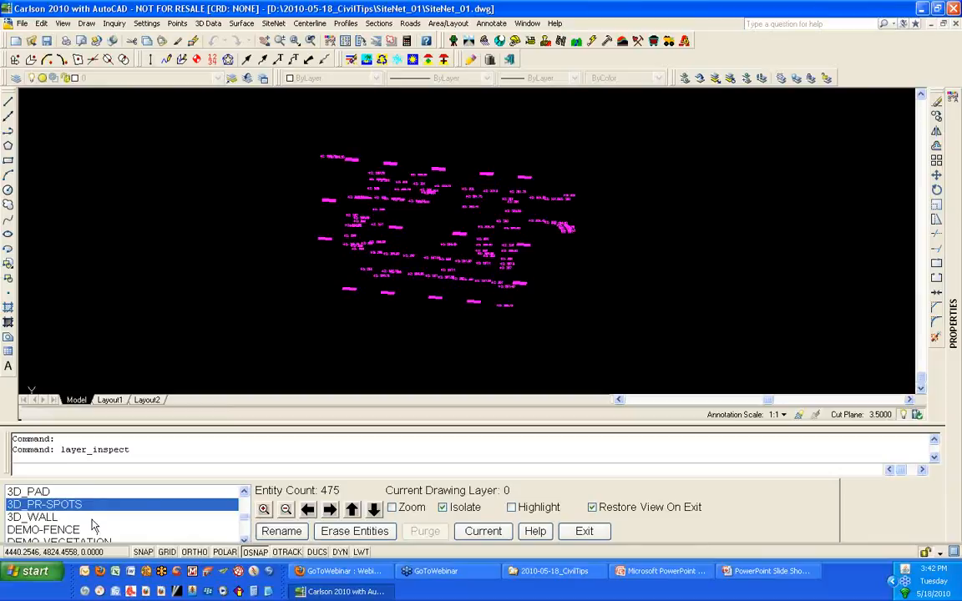
pyautogui.click(50, 516)
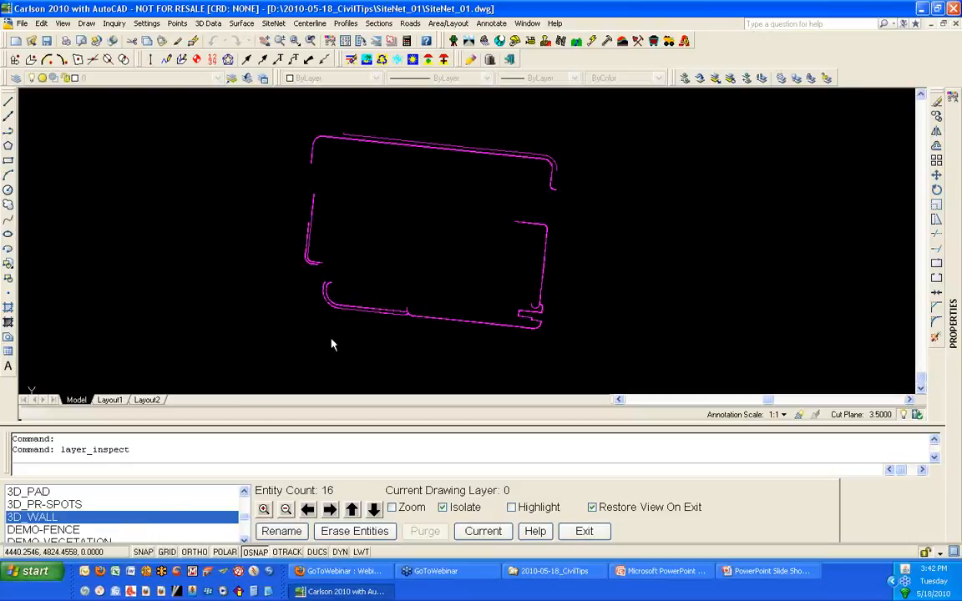
# - Inspect the isolated DEMO-FENCE and DEMO-VEGETATION layers in turn
pyautogui.click(70, 531)
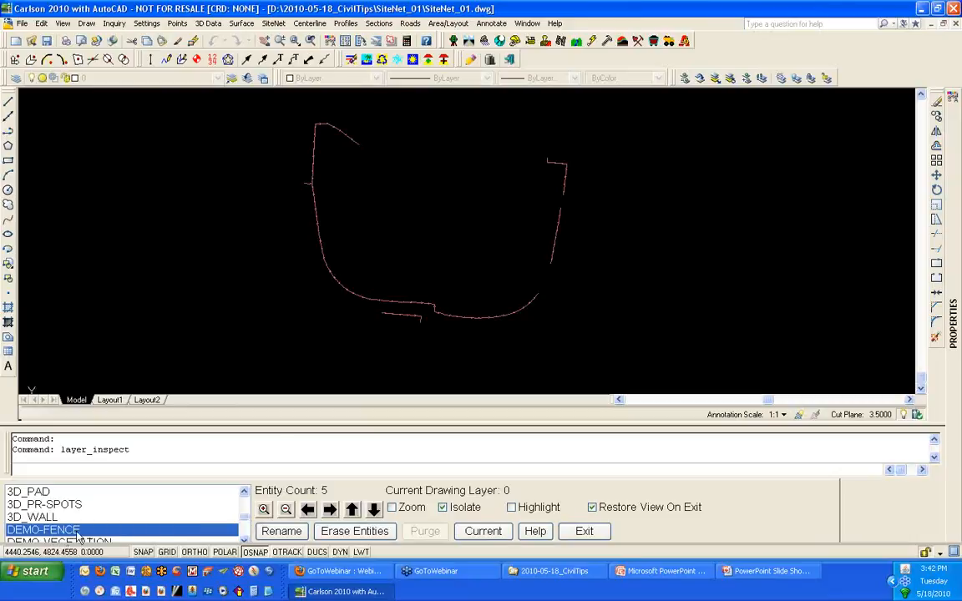
pyautogui.click(247, 540)
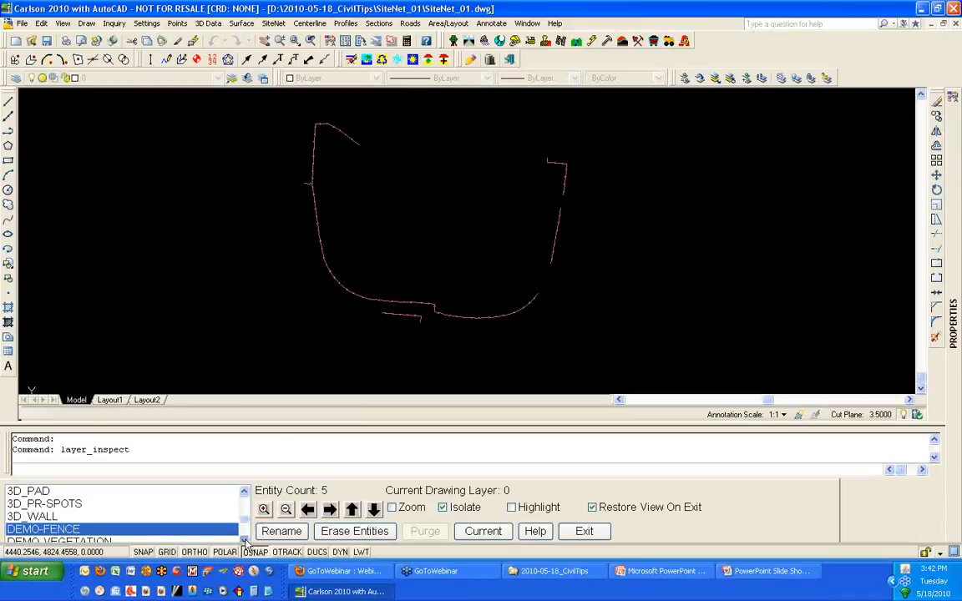
pyautogui.click(247, 540)
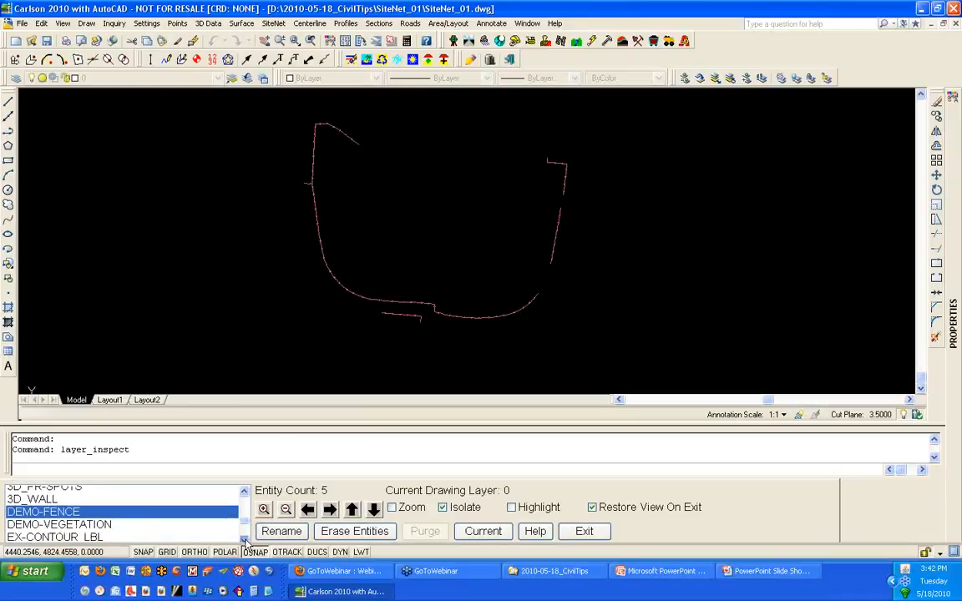
pyautogui.click(111, 523)
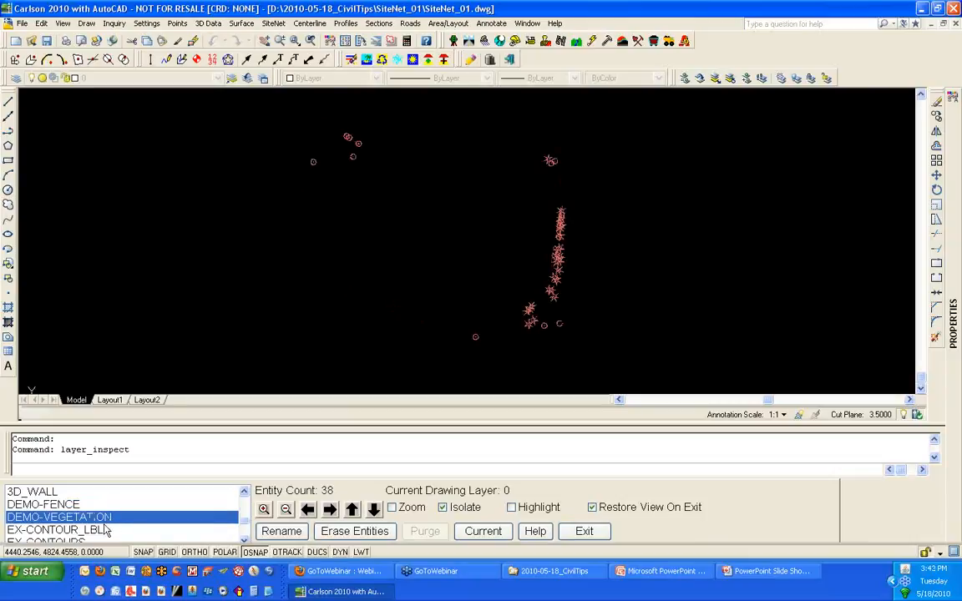
# - Inspect the isolated EX-CONTOUR_LBL and EX-CONTOURS layers together, followed by the LIMITS_OF_CONST layer
pyautogui.click(245, 541)
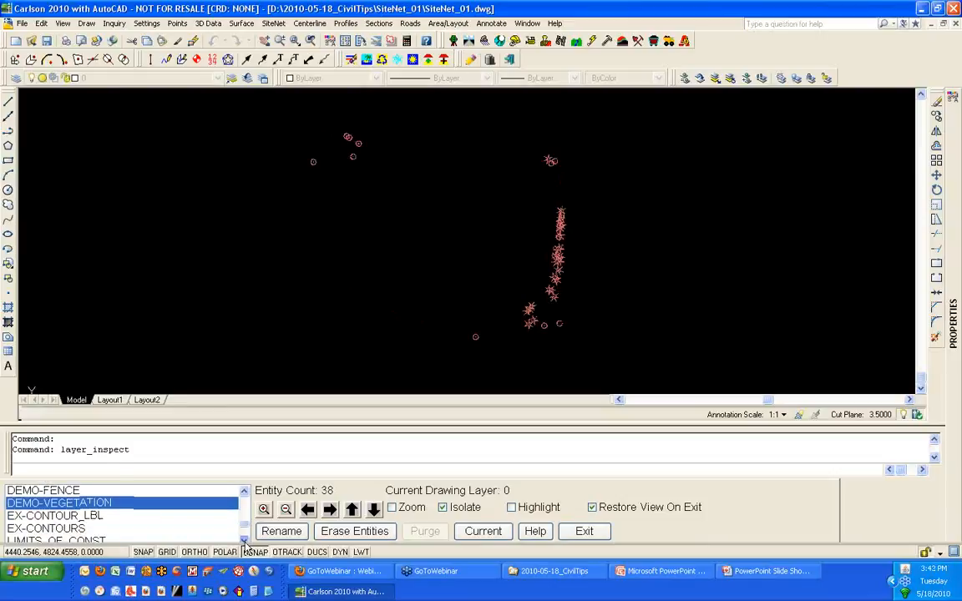
pyautogui.click(245, 541)
pyautogui.click(105, 506)
pyautogui.keyDown('ctrl'); pyautogui.click(95, 518); pyautogui.keyUp('ctrl')
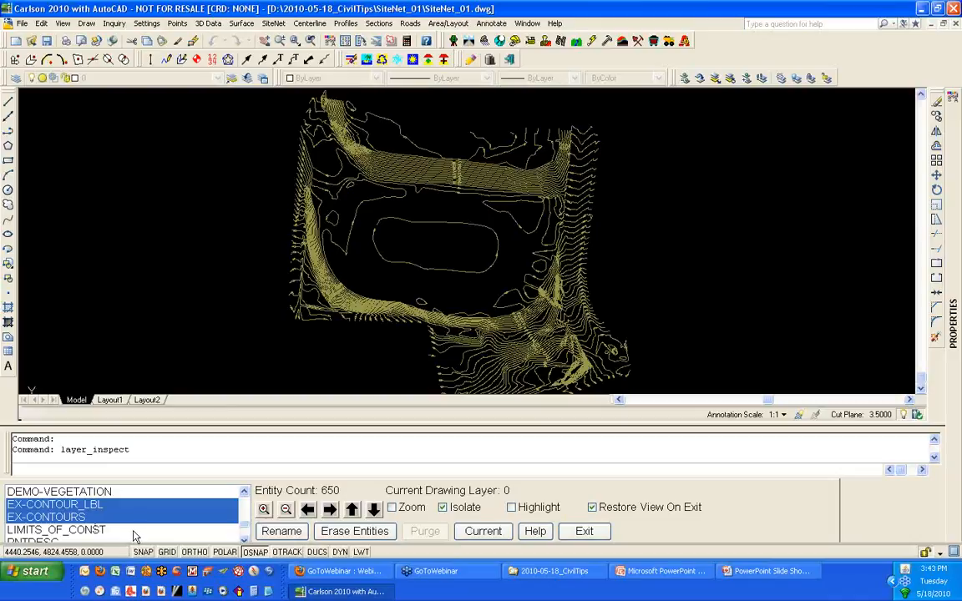
pyautogui.click(132, 531)
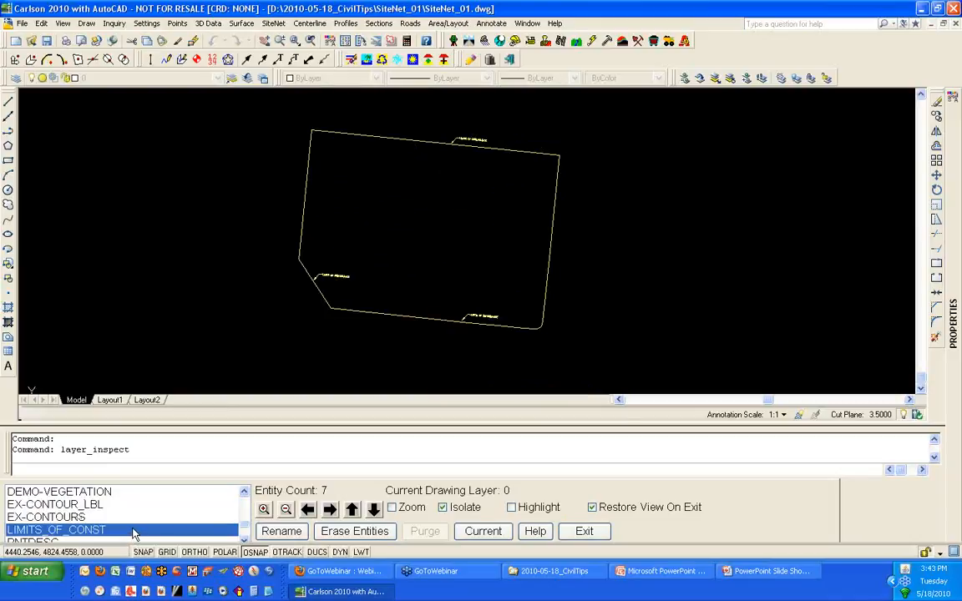
# - Inspect the isolated PR-CONTOURS layer and leave the layer inspection to restore the full drawing
pyautogui.click(245, 540)
pyautogui.click(245, 540)
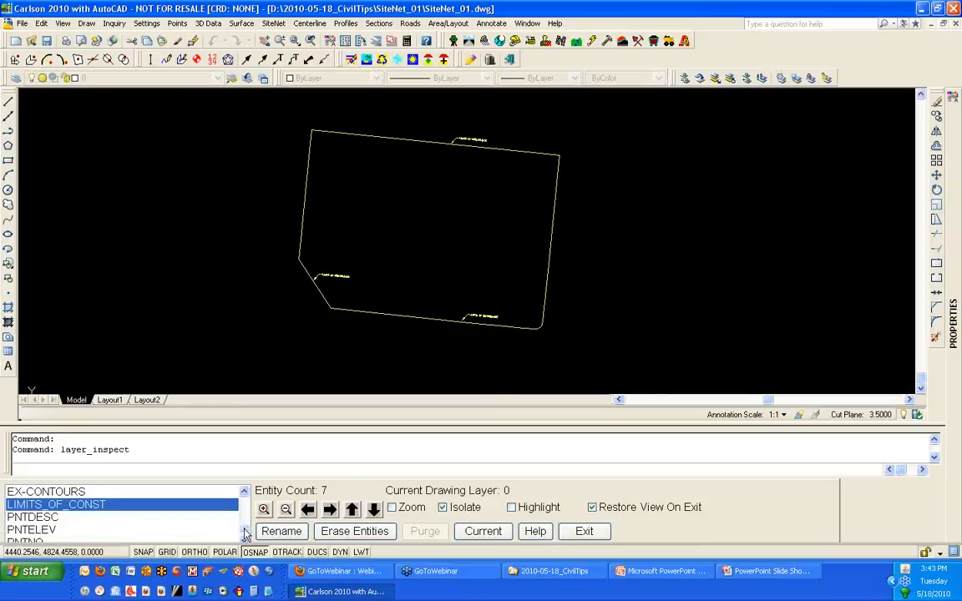
pyautogui.click(244, 538)
pyautogui.click(245, 538)
pyautogui.click(84, 530)
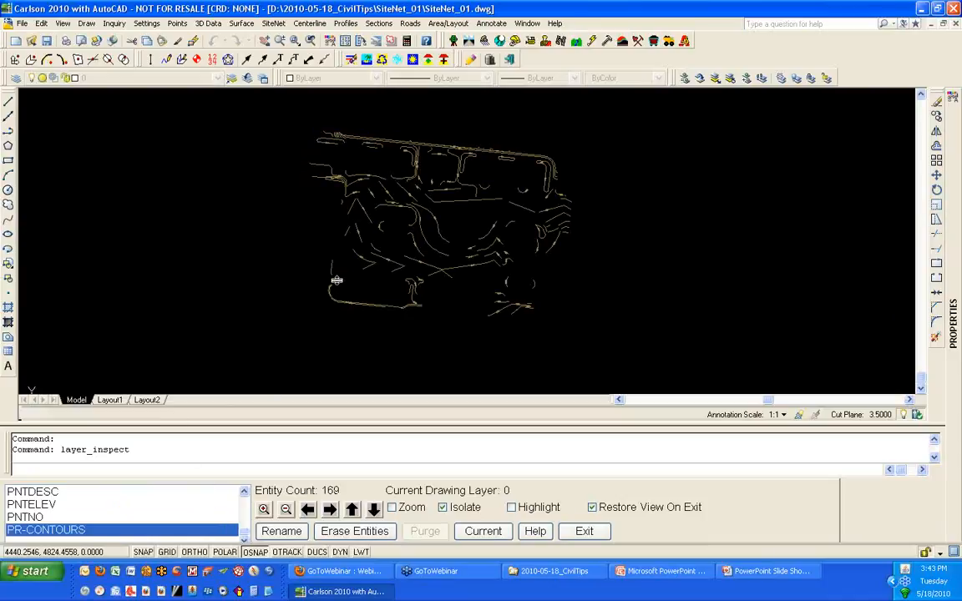
pyautogui.click(586, 532)
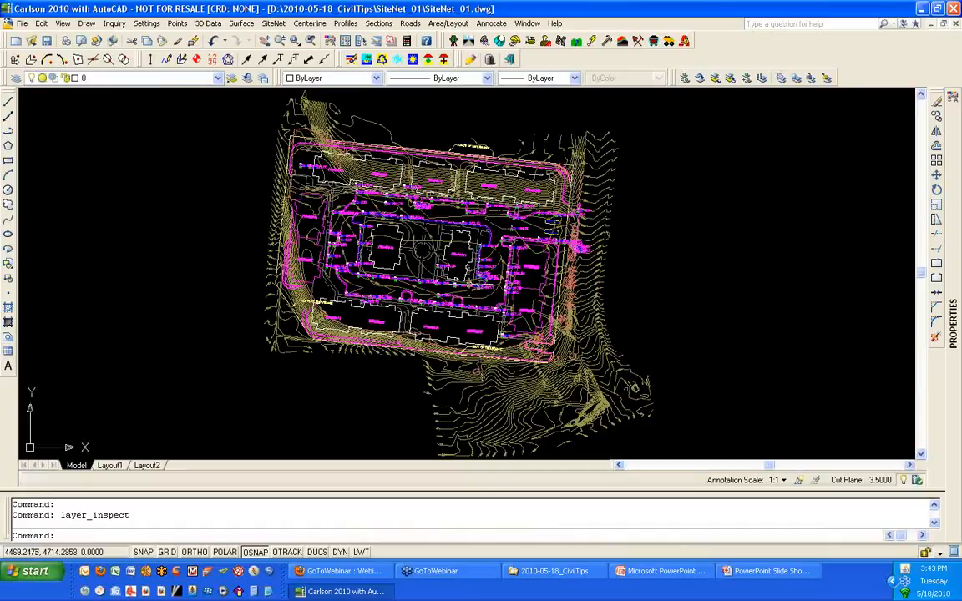
# - Review the Other, Design and Existing layer lists in SiteNet's layer surface/material/subgrade definition and close it
pyautogui.click(273, 25)
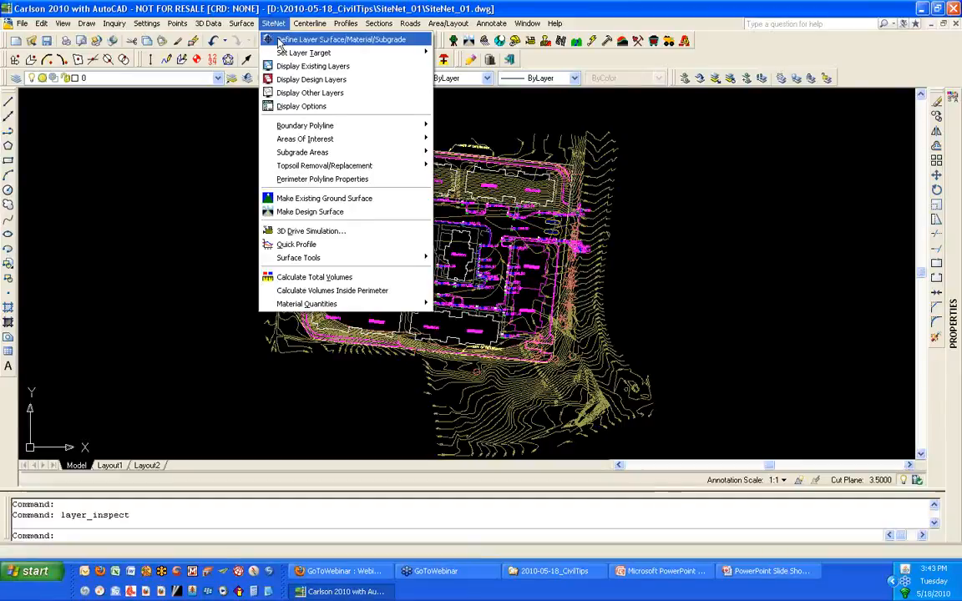
pyautogui.moveTo(332, 55)
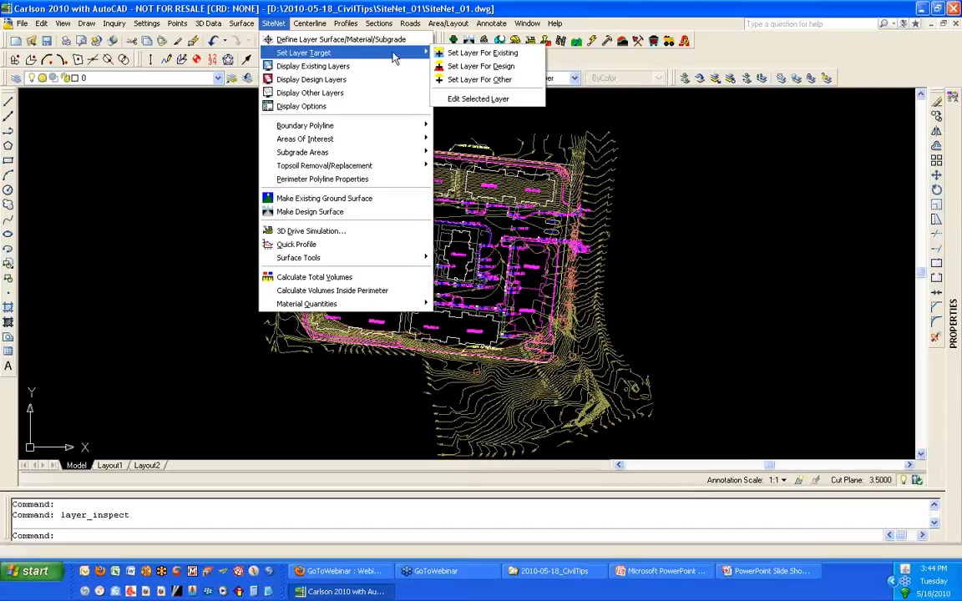
pyautogui.click(342, 40)
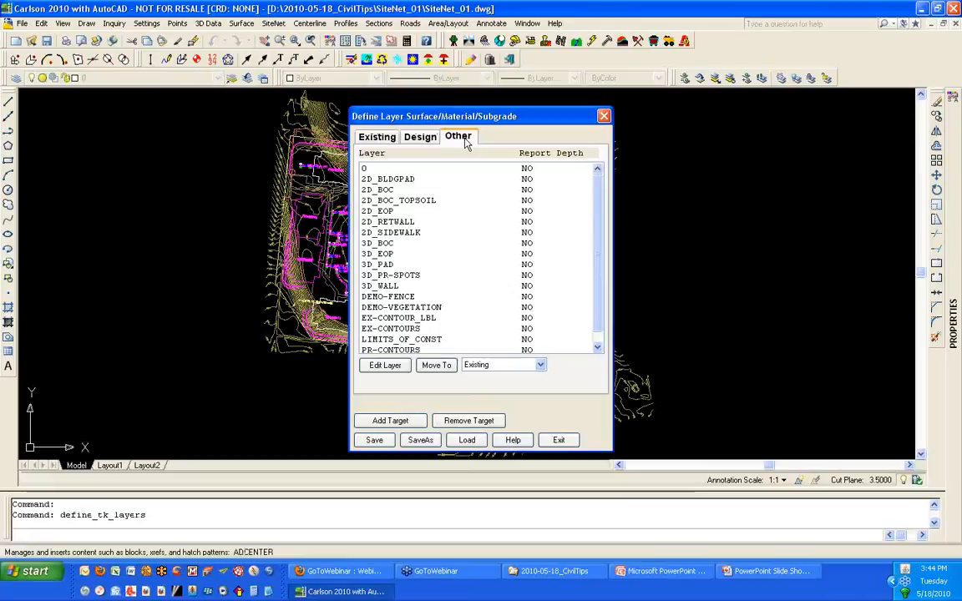
pyautogui.click(420, 137)
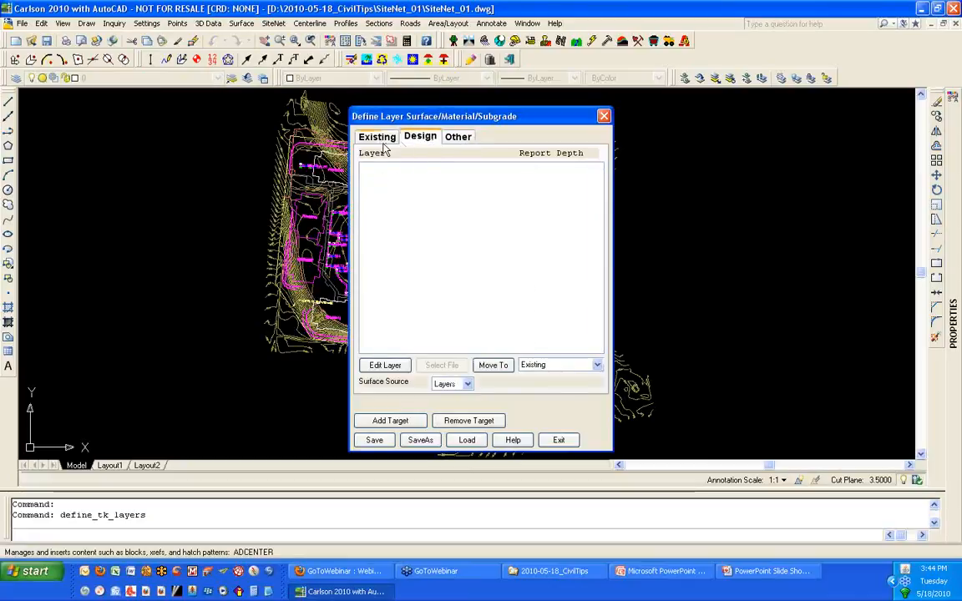
pyautogui.click(380, 139)
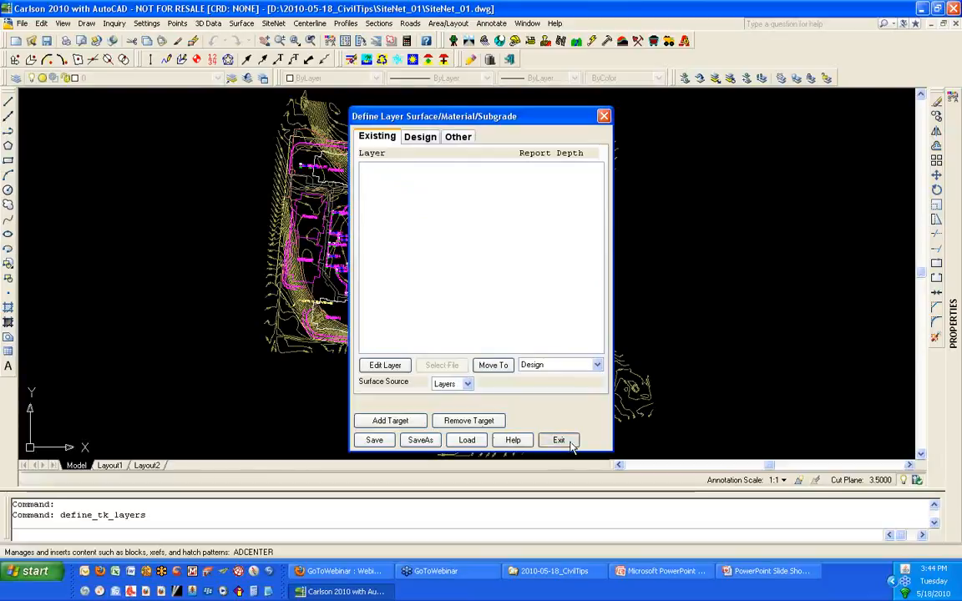
pyautogui.click(570, 444)
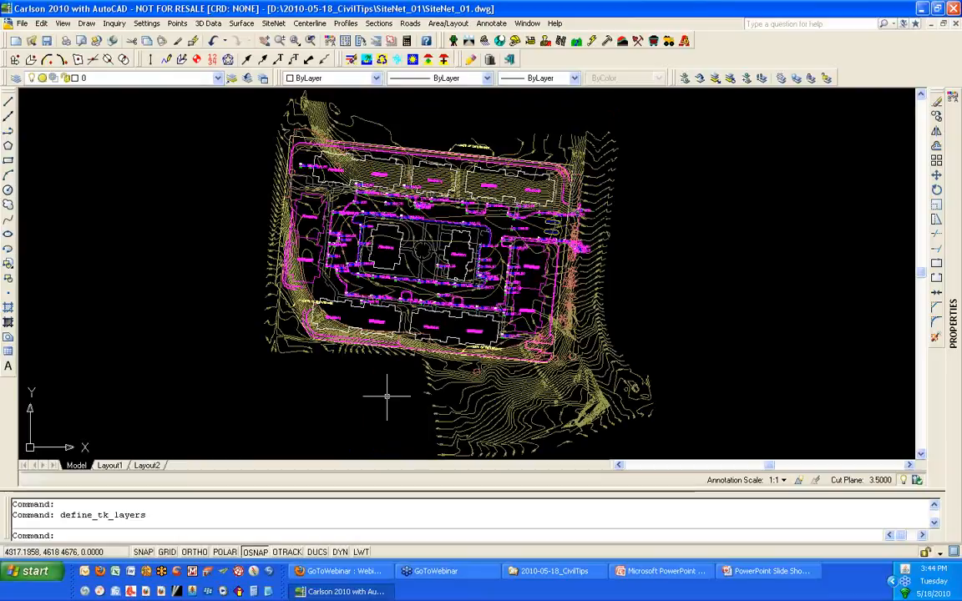
# - Set the existing contour and contour label layers to the existing surface by picking a contour label and a contour line in the drawing
pyautogui.click(273, 22)
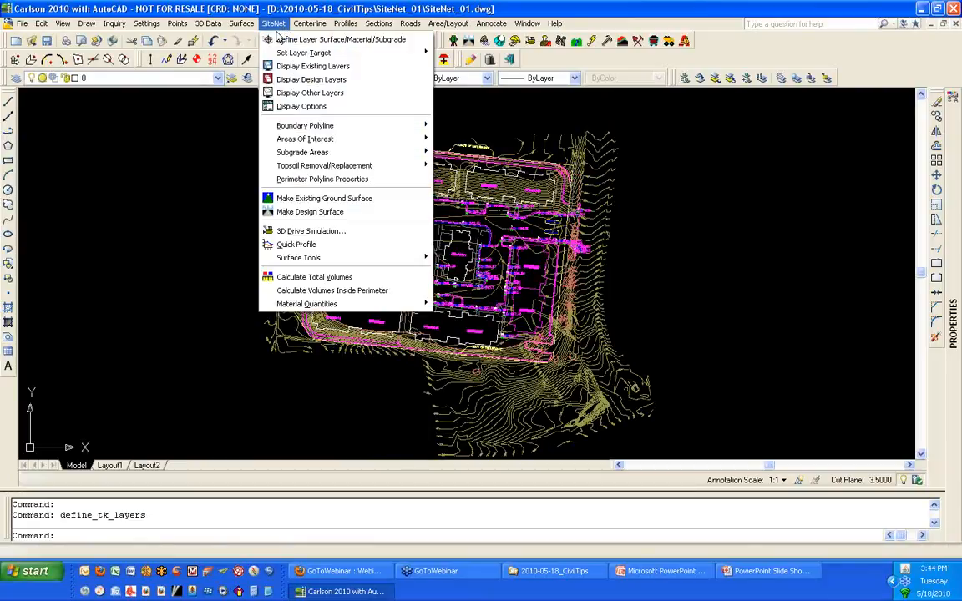
pyautogui.moveTo(275, 53)
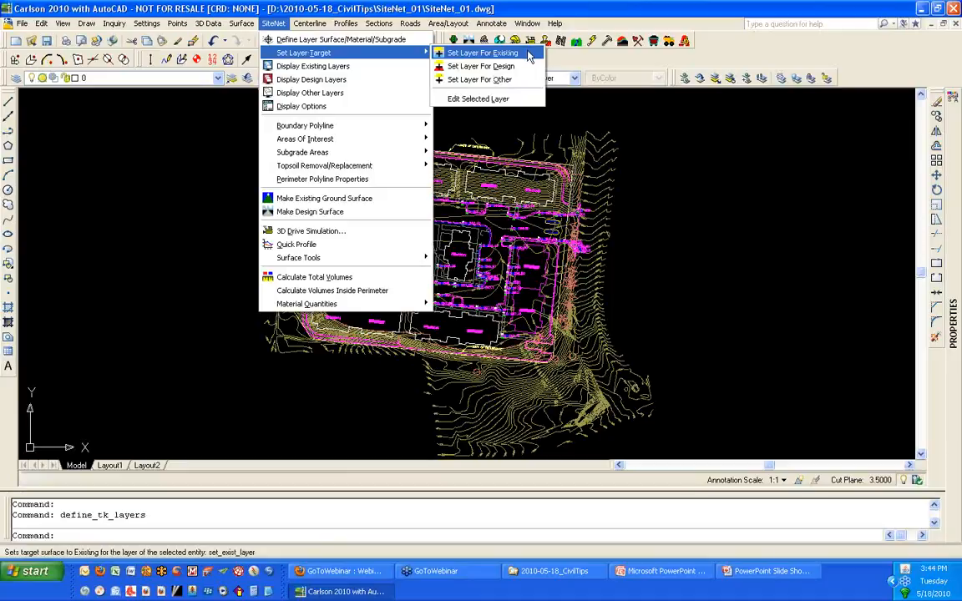
pyautogui.click(483, 53)
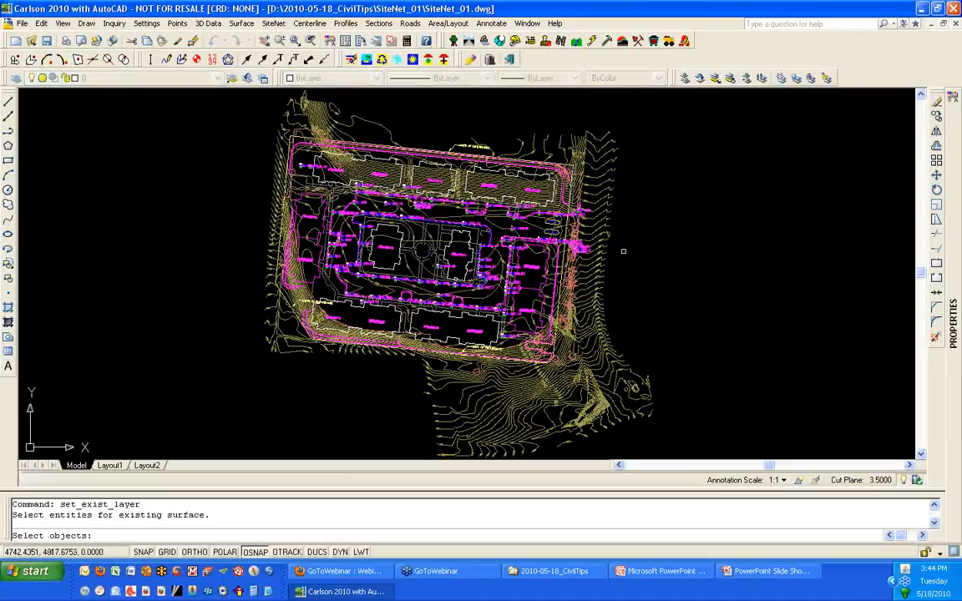
pyautogui.scroll(6, 623, 250)
pyautogui.click(504, 262)
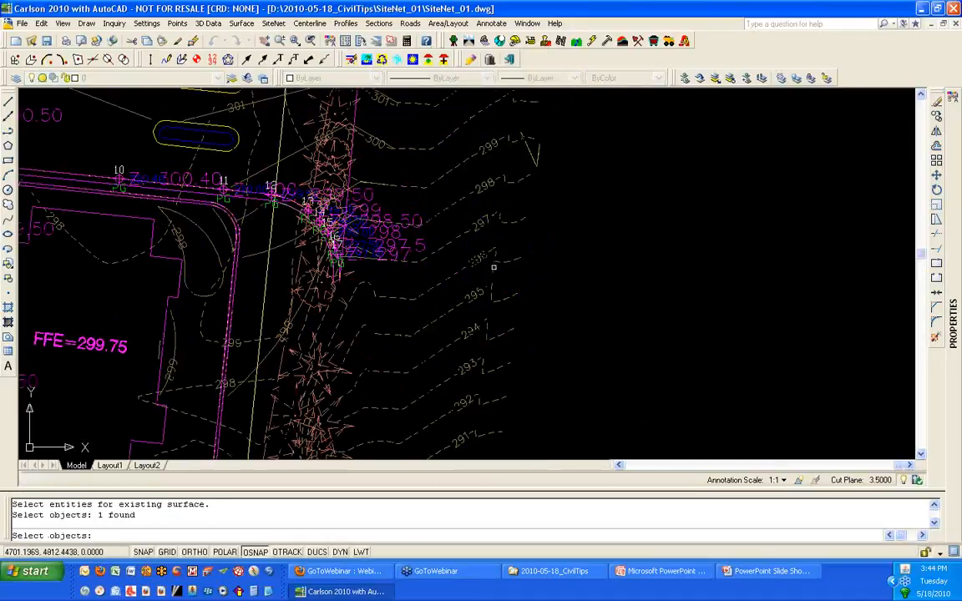
pyautogui.click(515, 275)
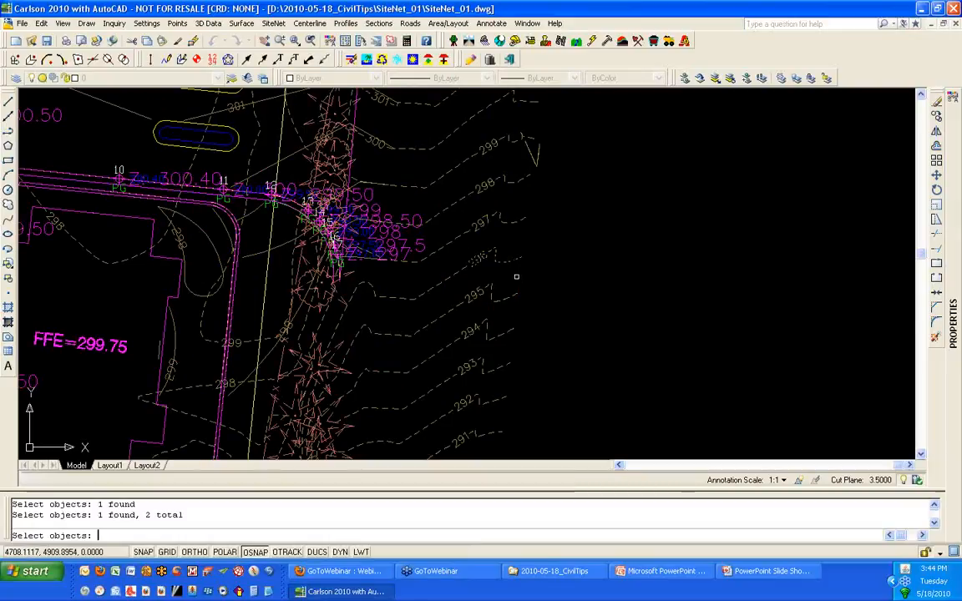
pyautogui.press('Return')
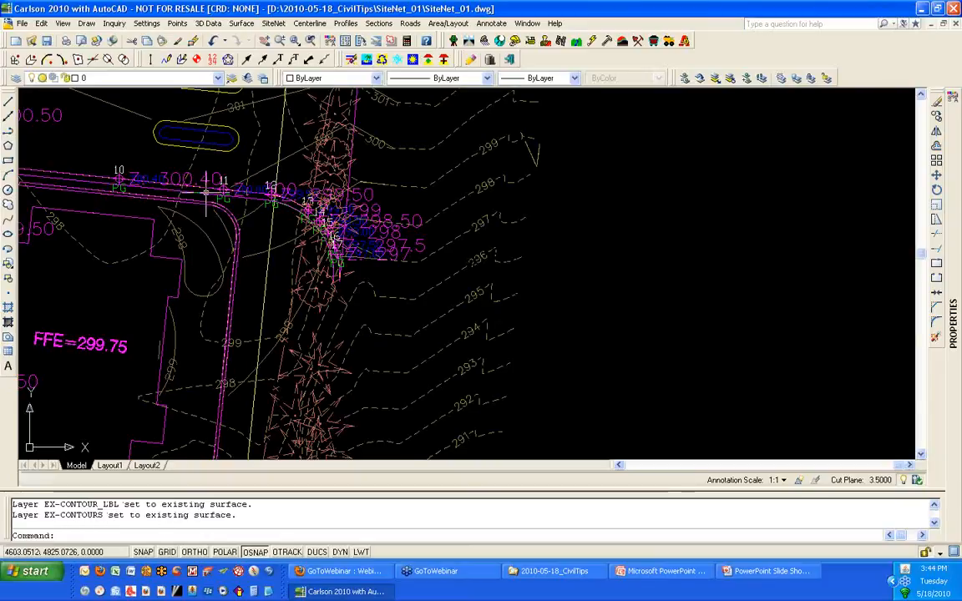
# - Reopen the layer surface/material/subgrade definition and check the Existing, Design and Other layer lists
pyautogui.click(274, 24)
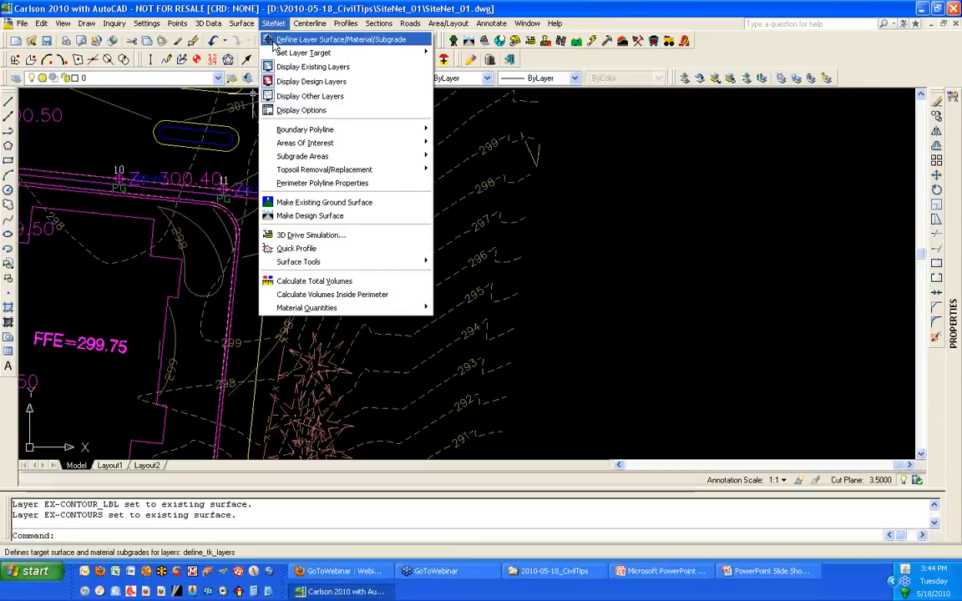
pyautogui.click(273, 41)
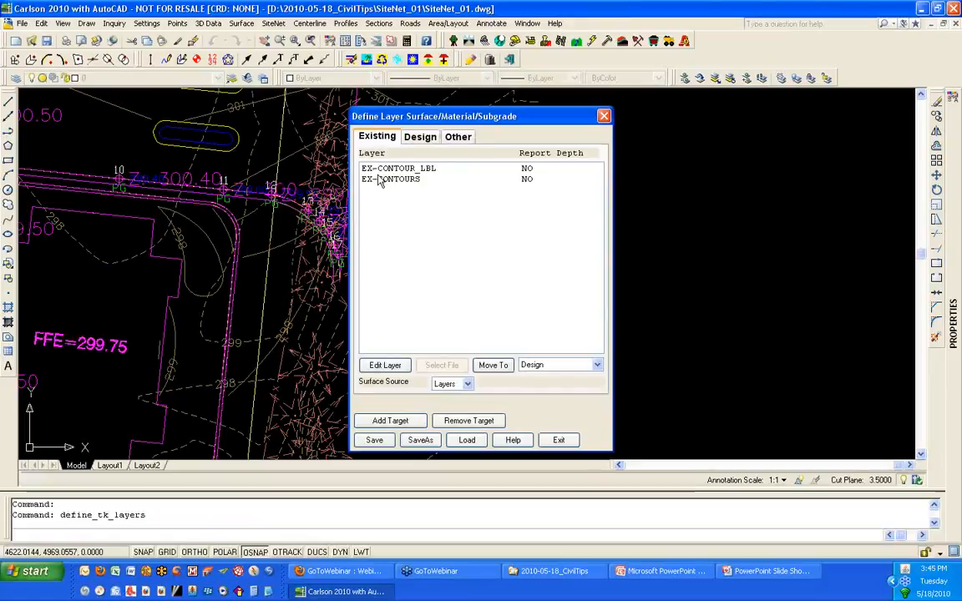
pyautogui.click(426, 144)
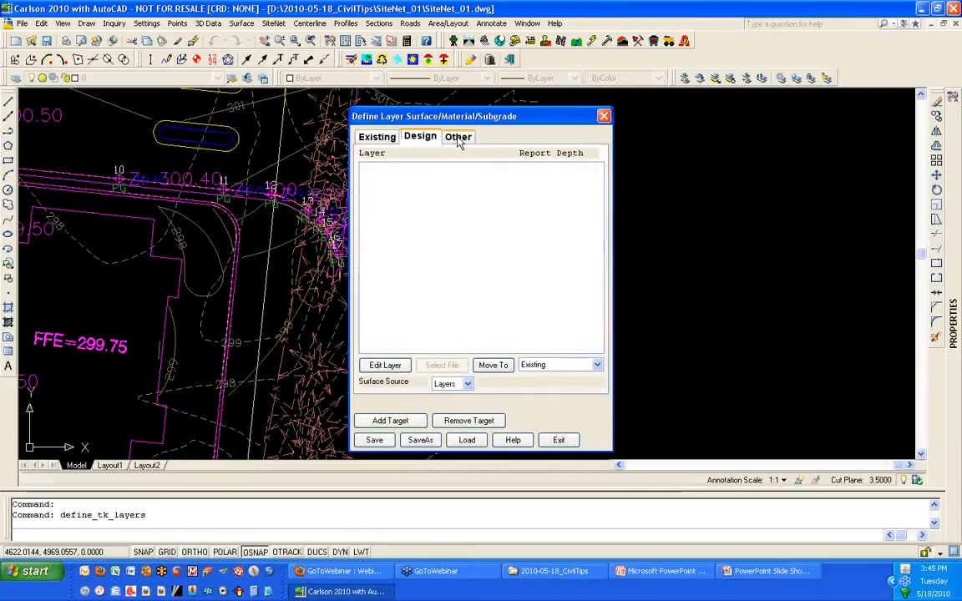
pyautogui.click(458, 140)
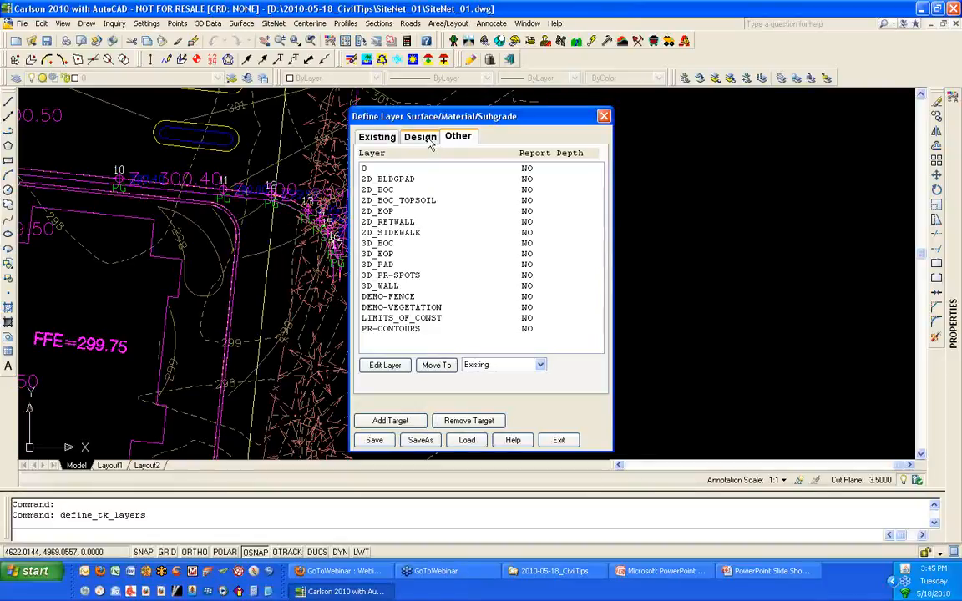
# - Move layers 2D_BOC, 3D_BOC, 3D_EOP, 3D_PAD, 3D_PR-SPOTS, 3D_WALL, DEMO-FENCE, DEMO-VEGETATION and LIMITS_OF_CONST from Other to the Design target
pyautogui.click(390, 191)
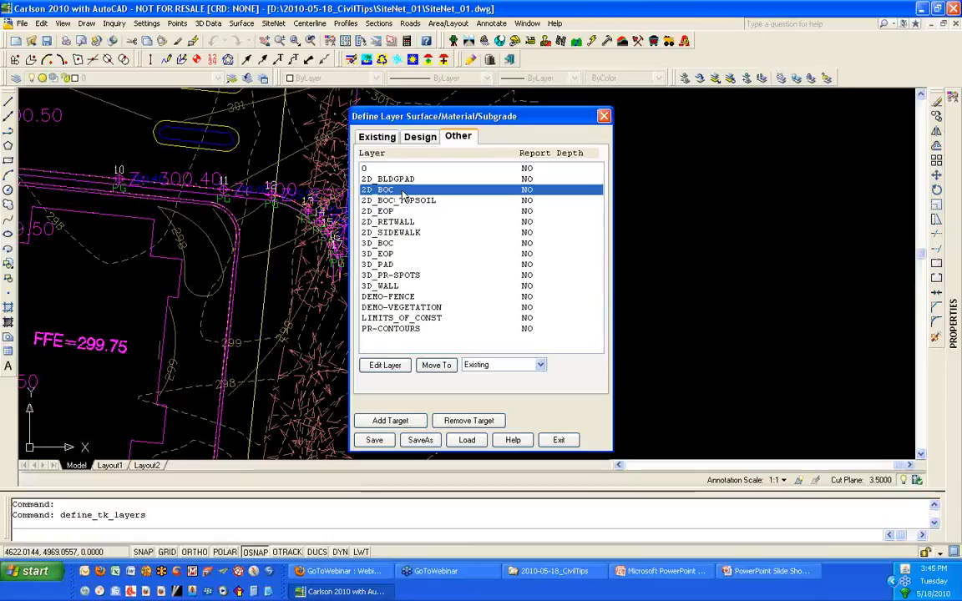
pyautogui.keyDown('ctrl'); pyautogui.click(392, 243); pyautogui.keyUp('ctrl')
pyautogui.keyDown('ctrl'); pyautogui.click(386, 254); pyautogui.keyUp('ctrl')
pyautogui.keyDown('ctrl'); pyautogui.click(384, 264); pyautogui.keyUp('ctrl')
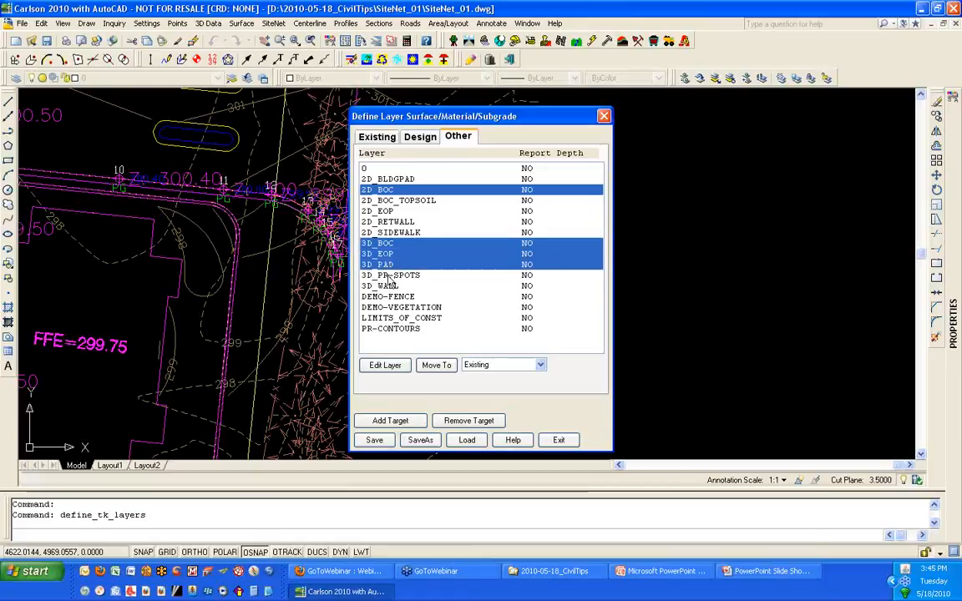
pyautogui.keyDown('ctrl'); pyautogui.click(385, 274); pyautogui.keyUp('ctrl')
pyautogui.keyDown('ctrl'); pyautogui.click(385, 286); pyautogui.keyUp('ctrl')
pyautogui.keyDown('ctrl'); pyautogui.click(387, 297); pyautogui.keyUp('ctrl')
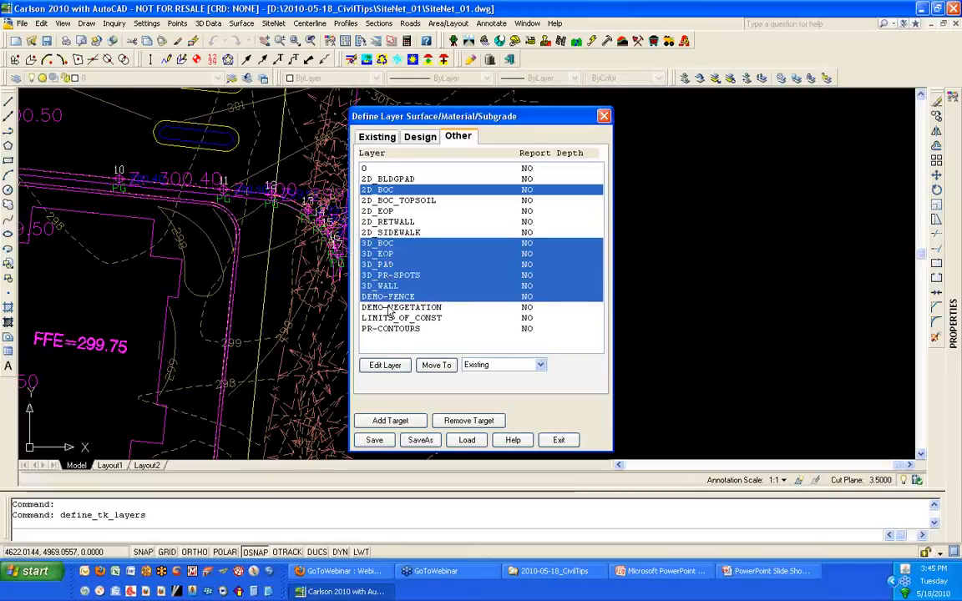
pyautogui.keyDown('ctrl'); pyautogui.click(387, 308); pyautogui.keyUp('ctrl')
pyautogui.keyDown('ctrl'); pyautogui.click(388, 329); pyautogui.keyUp('ctrl')
pyautogui.keyDown('ctrl'); pyautogui.click(388, 329); pyautogui.keyUp('ctrl')
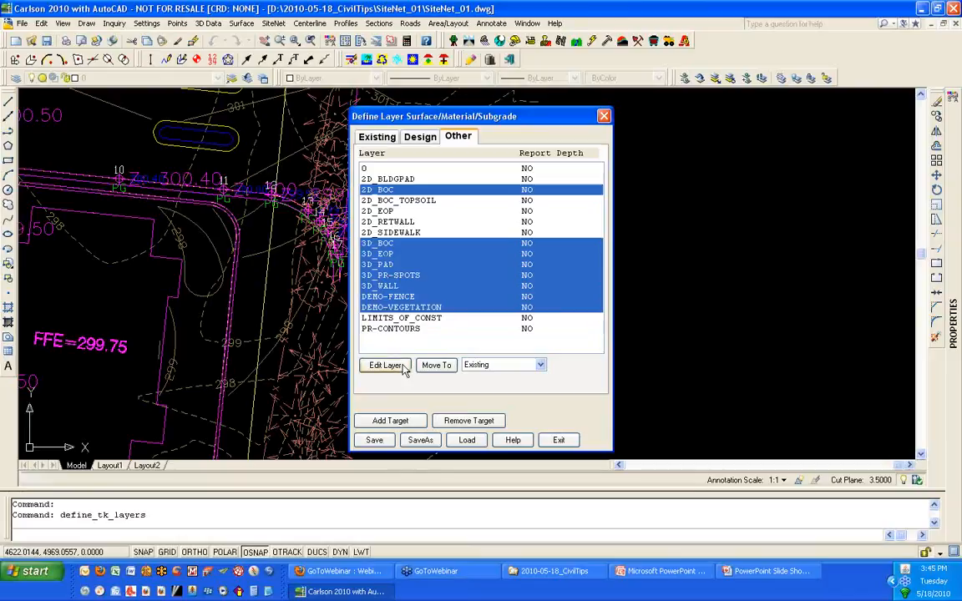
pyautogui.keyDown('ctrl'); pyautogui.click(430, 319); pyautogui.keyUp('ctrl')
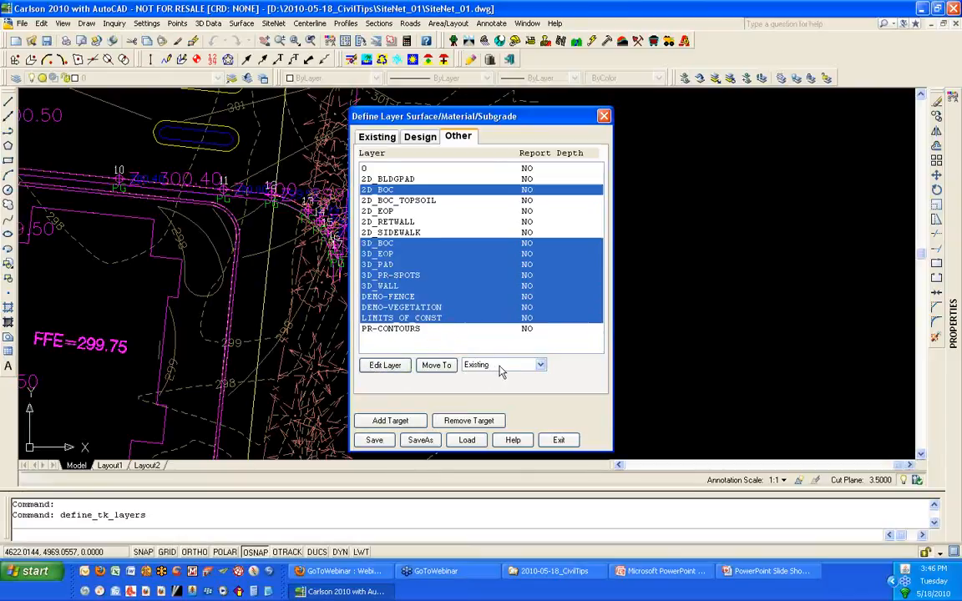
pyautogui.click(538, 365)
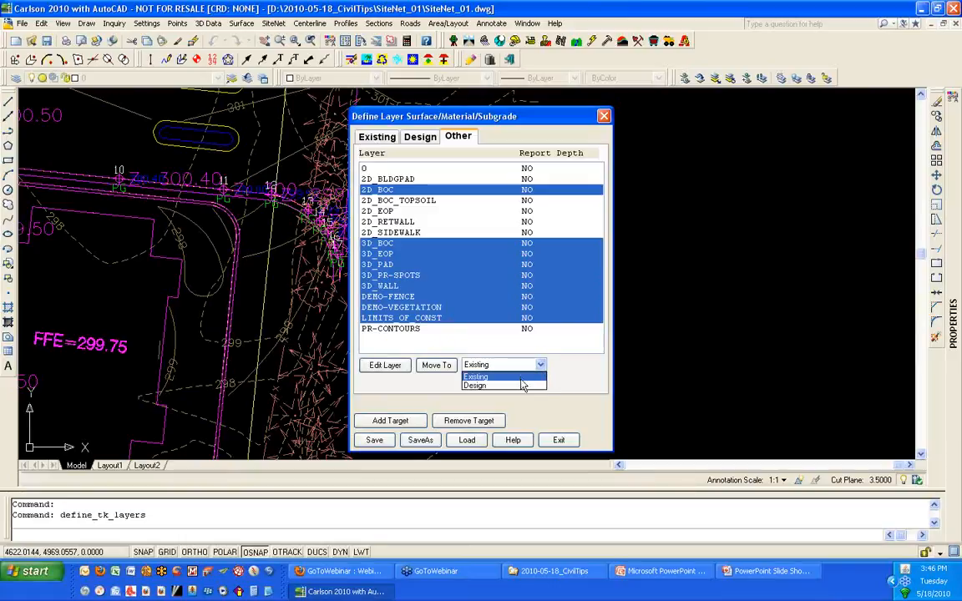
pyautogui.click(518, 386)
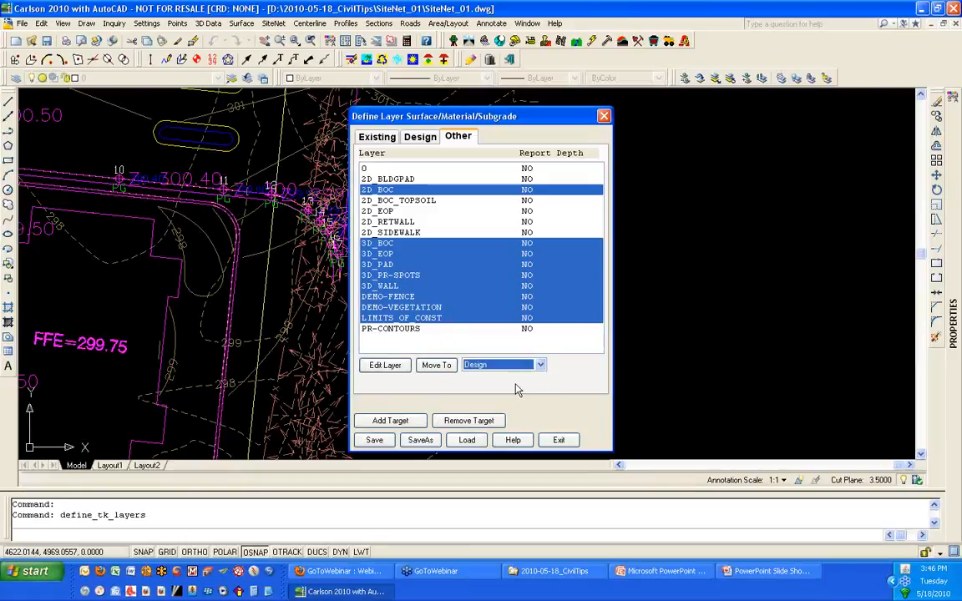
pyautogui.click(436, 365)
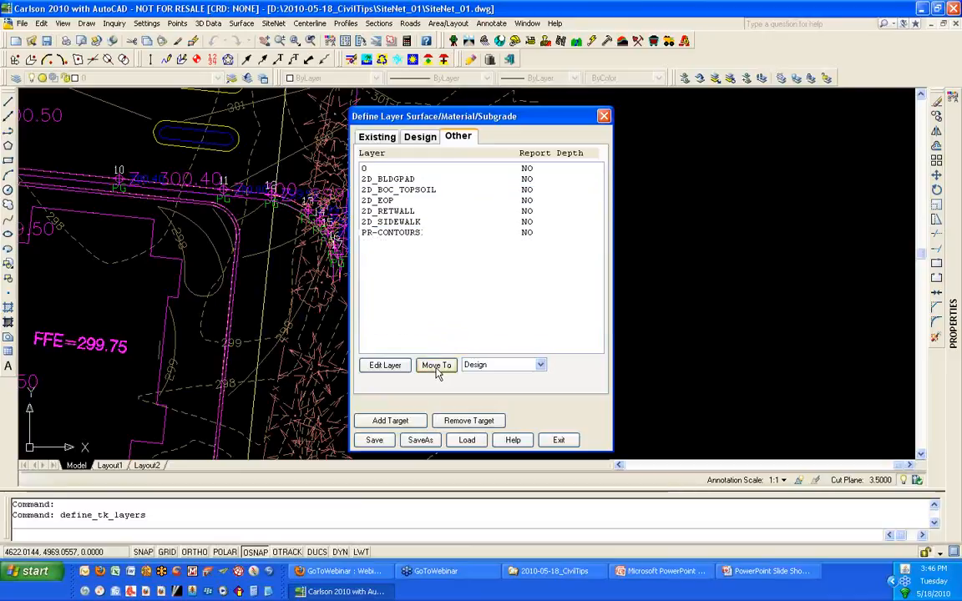
# - Check the Design layer list, save the layer target definitions and close the definition dialog
pyautogui.click(418, 138)
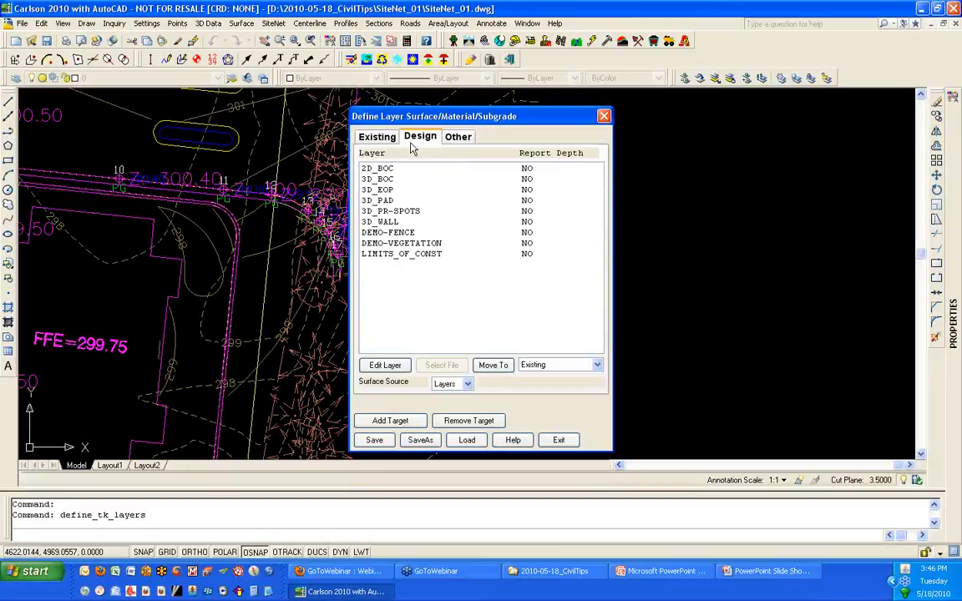
pyautogui.click(375, 440)
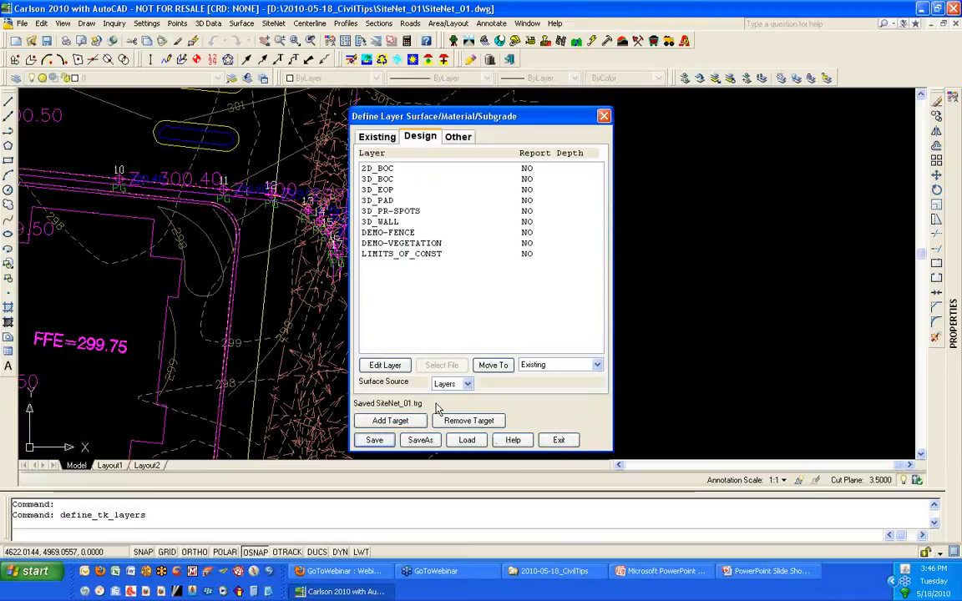
pyautogui.click(558, 440)
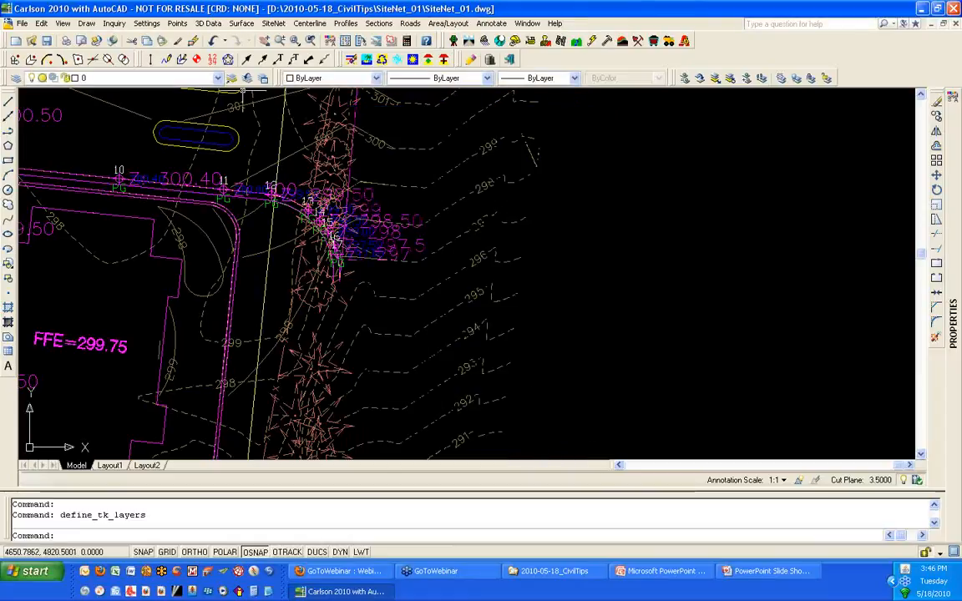
pyautogui.click(273, 24)
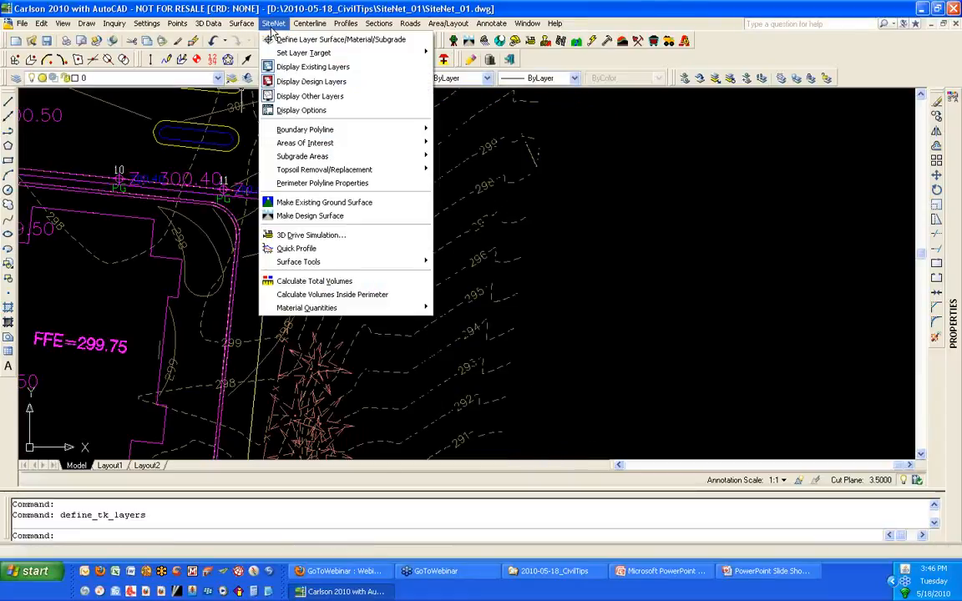
pyautogui.click(588, 251)
pyautogui.click(623, 241)
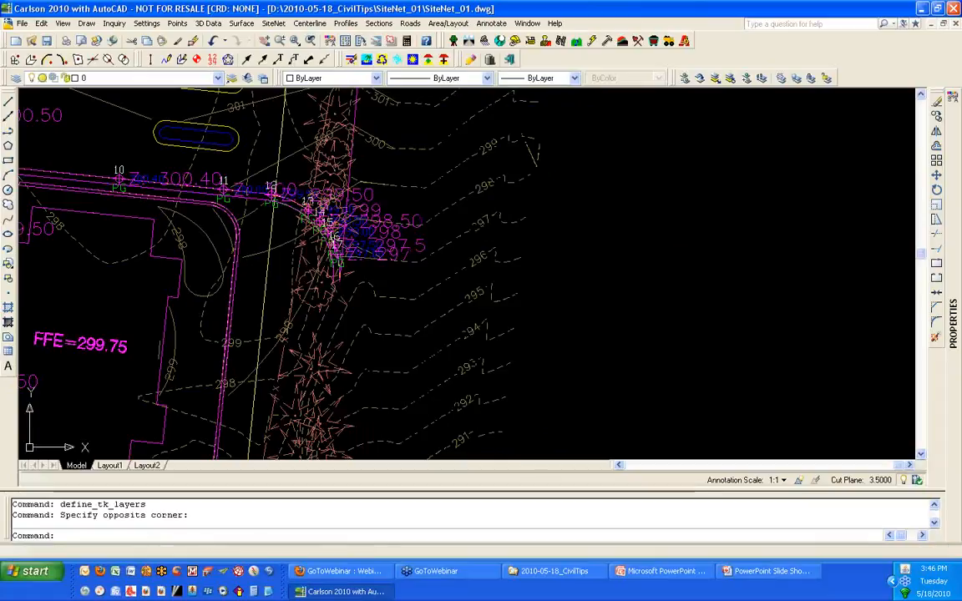
# - Toggle the display of the existing and other layers off so that only the design linework is shown
pyautogui.middleClick(463, 96)
pyautogui.middleClick(463, 96)
pyautogui.click(273, 23)
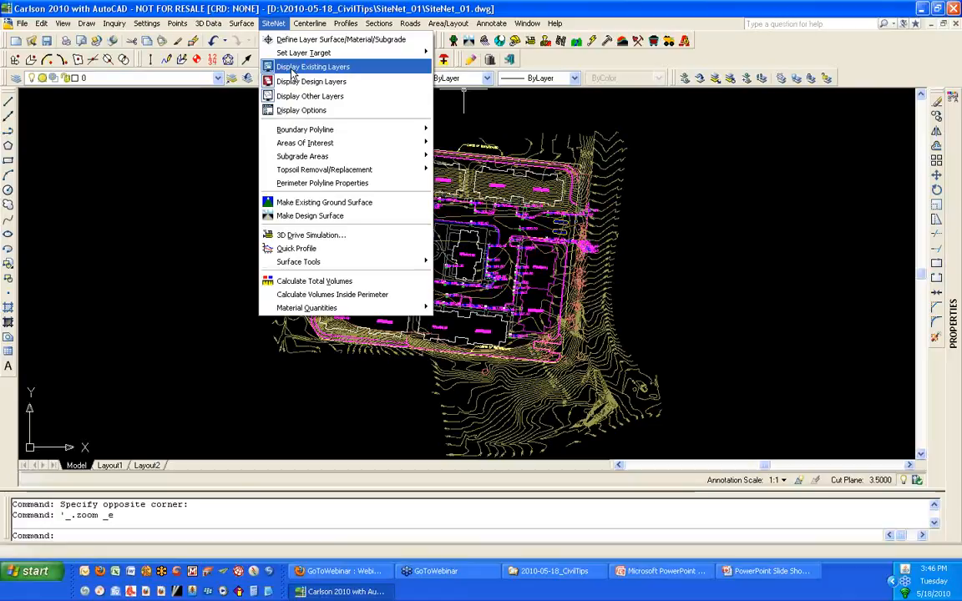
pyautogui.click(364, 75)
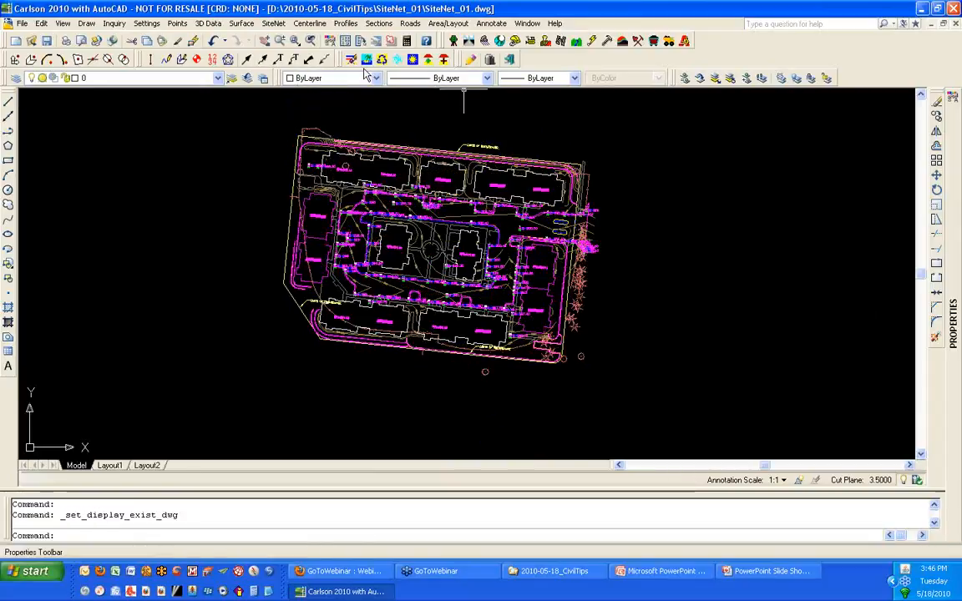
pyautogui.click(273, 23)
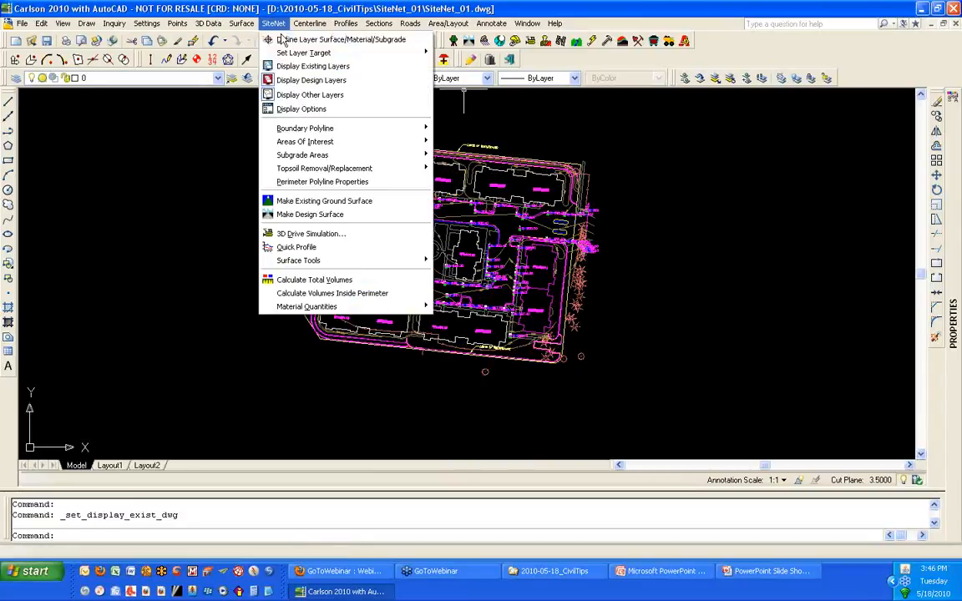
pyautogui.click(358, 100)
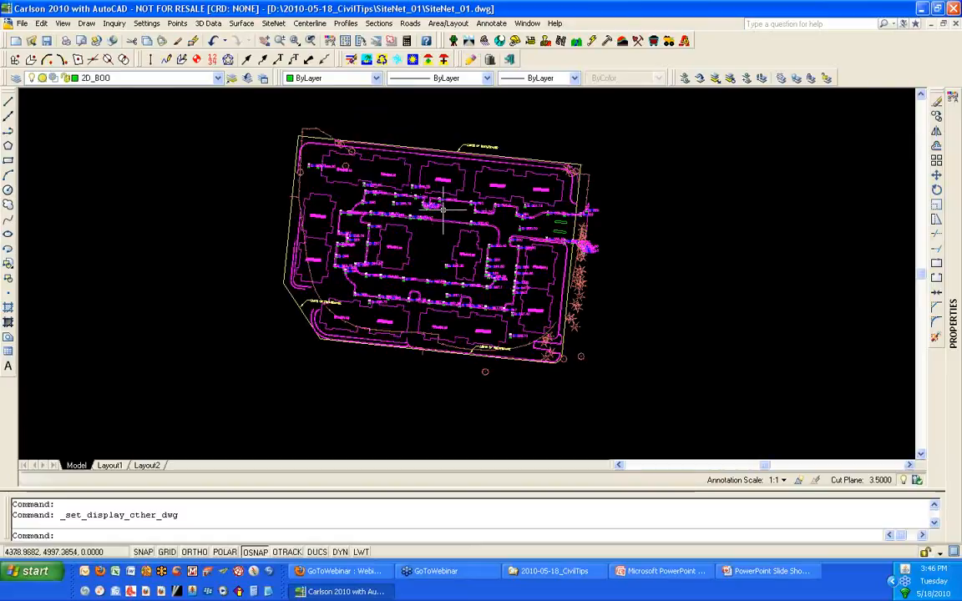
# - Set the spot elevation layer 3D_PR-SPOTS to the Other target by picking the FFE=298.50 label in the drawing
pyautogui.scroll(9, 442, 209)
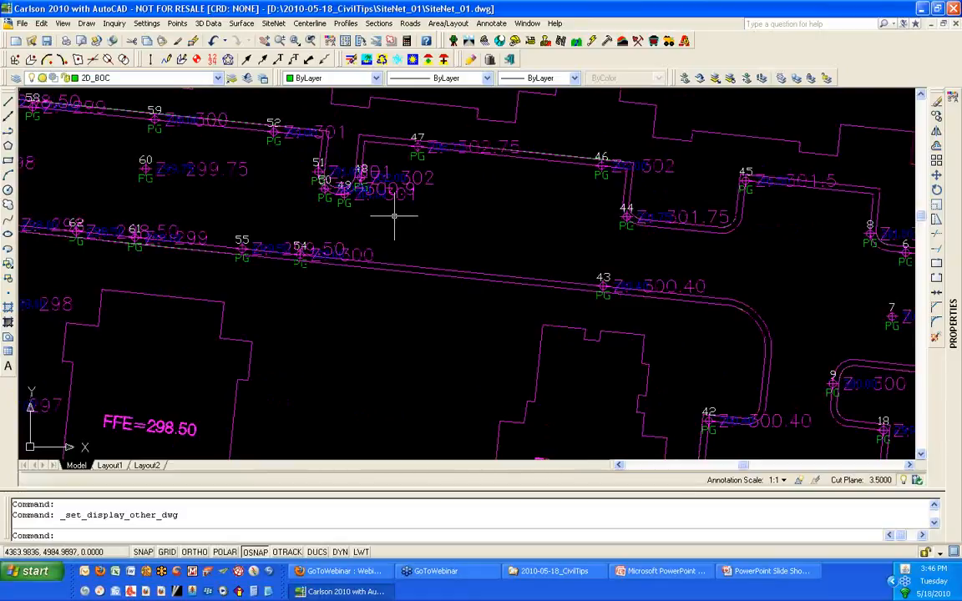
pyautogui.click(280, 26)
pyautogui.moveTo(281, 53)
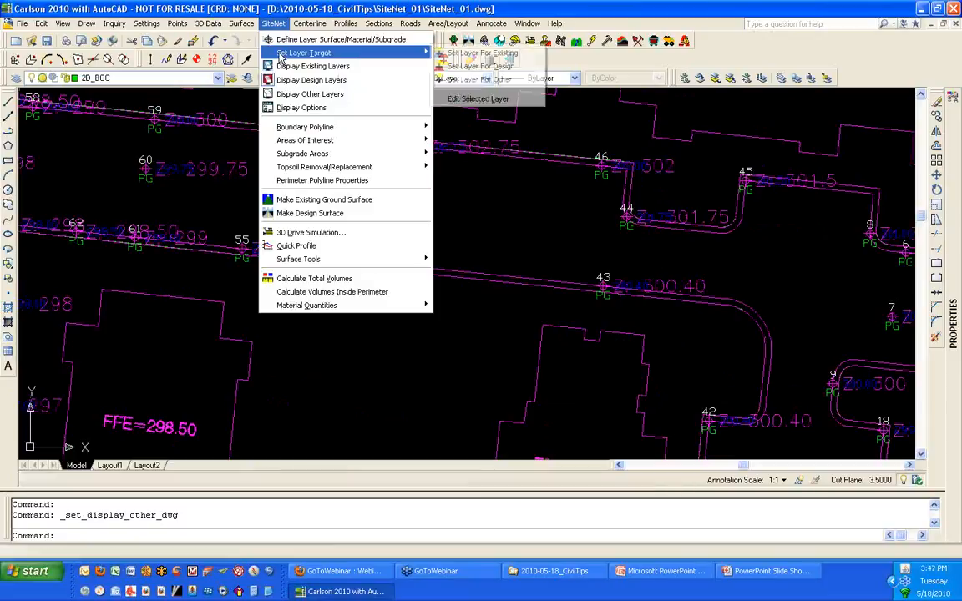
pyautogui.click(487, 81)
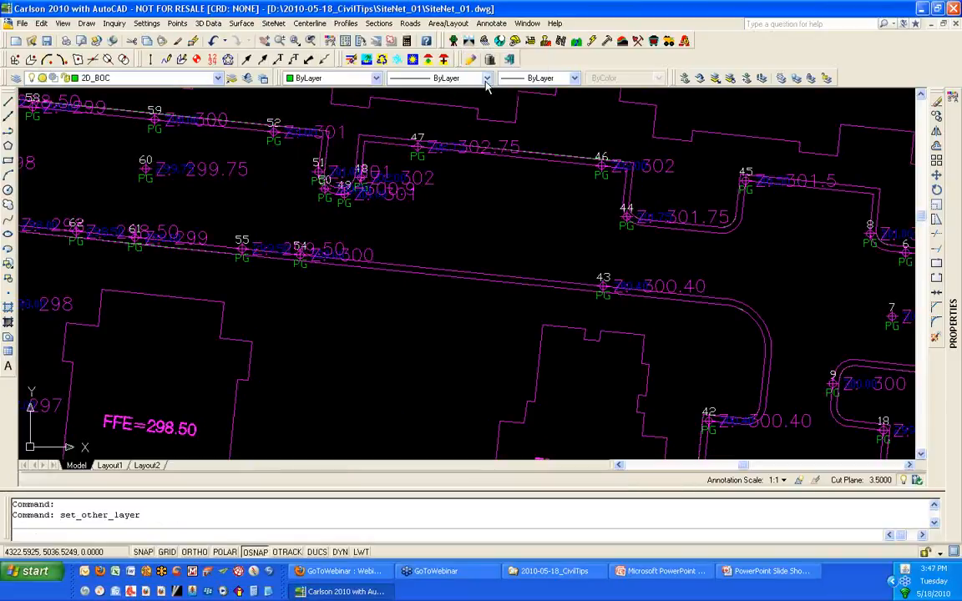
pyautogui.click(170, 423)
pyautogui.press('Return')
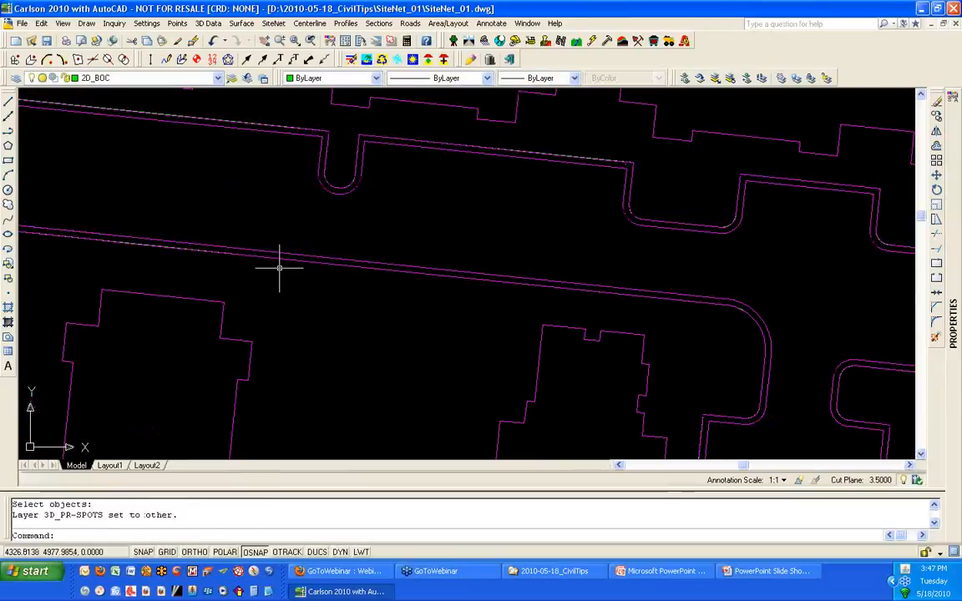
# - Review the remaining design linework and bring up the Design layer list in the layer surface/material/subgrade definition
pyautogui.scroll(-2, 279, 267)
pyautogui.scroll(-4, 280, 267)
pyautogui.moveTo(300, 264); pyautogui.dragTo(315, 216, button='middle')
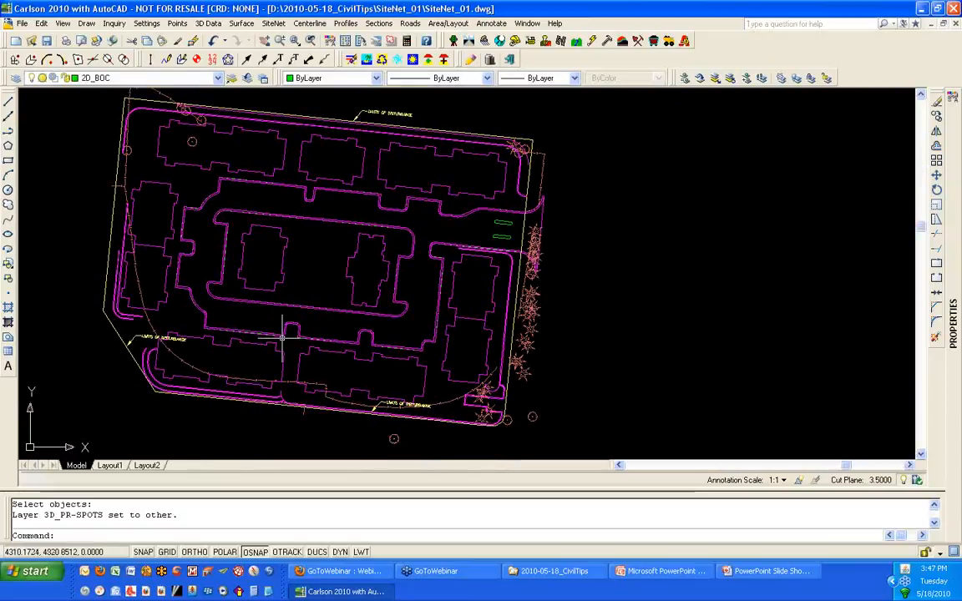
pyautogui.scroll(-2, 255, 315)
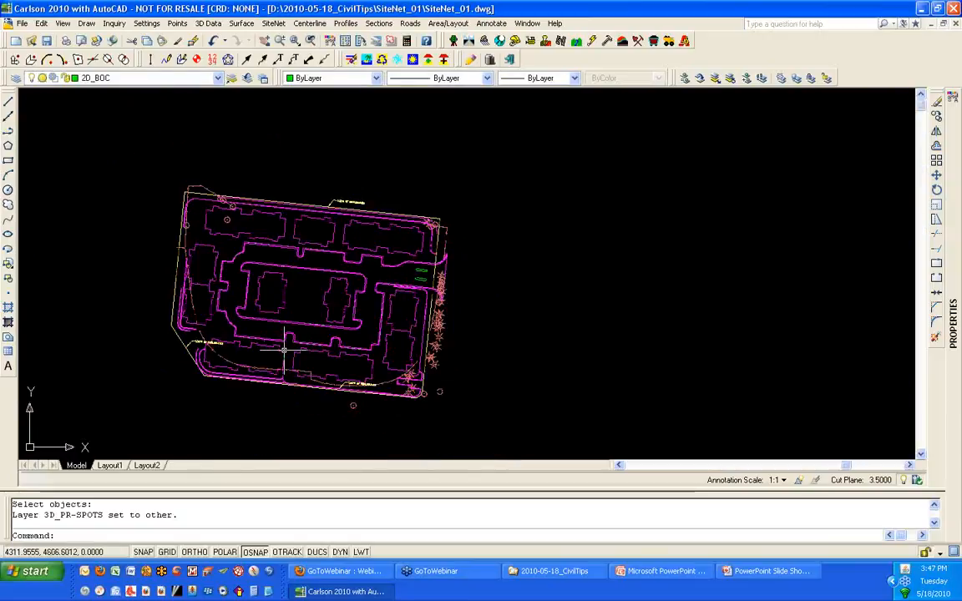
pyautogui.scroll(2, 87, 378)
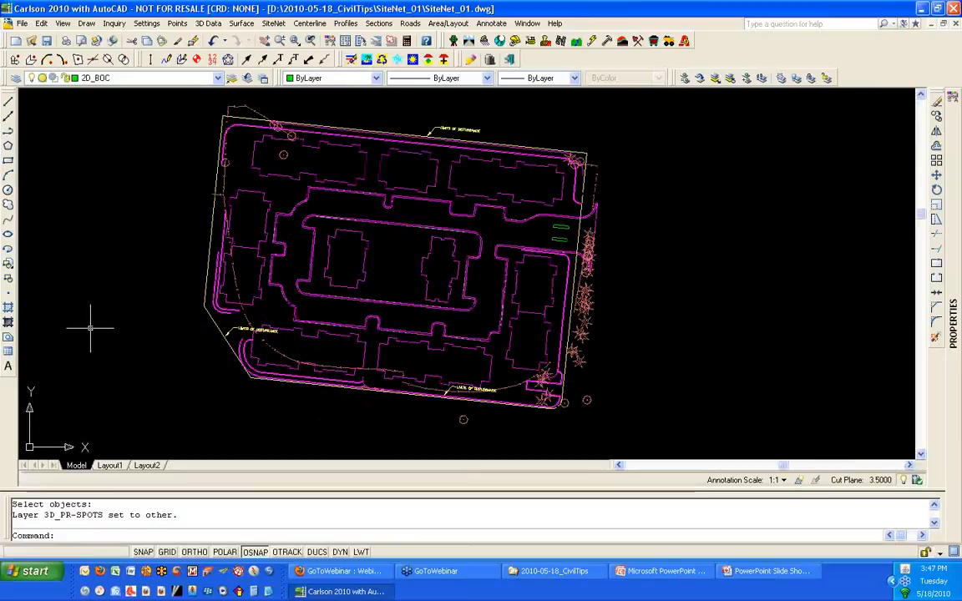
pyautogui.click(273, 22)
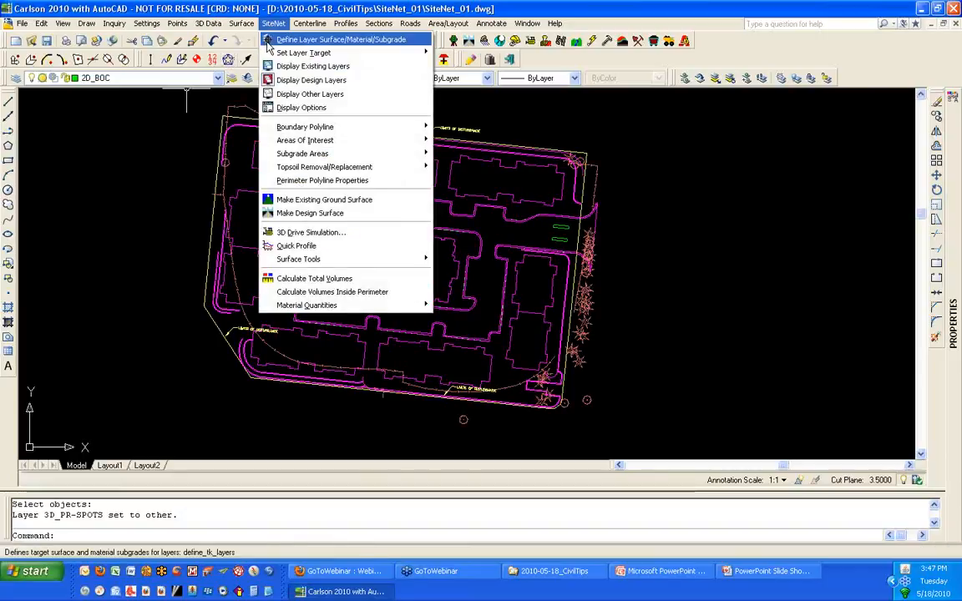
pyautogui.click(269, 40)
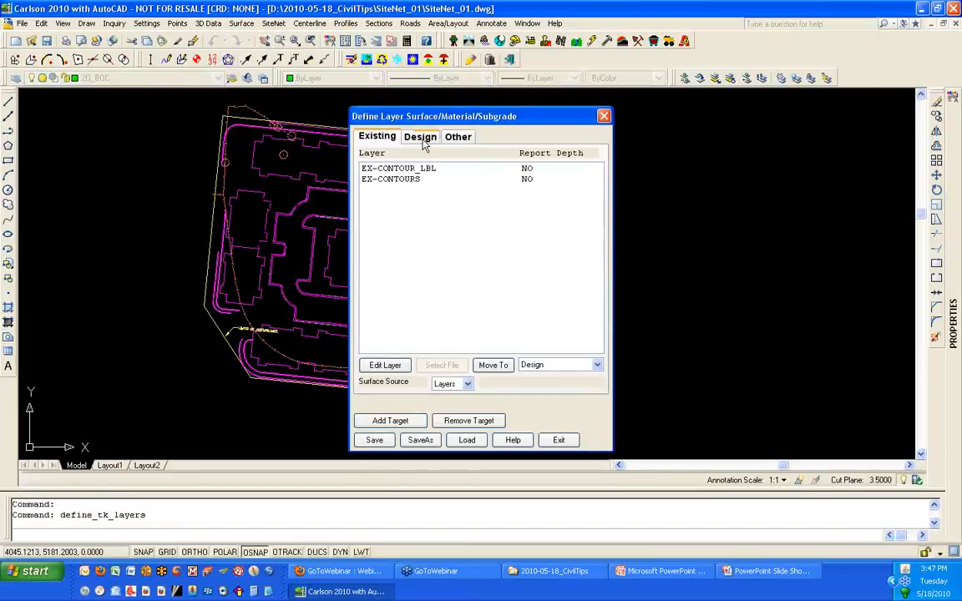
pyautogui.click(422, 138)
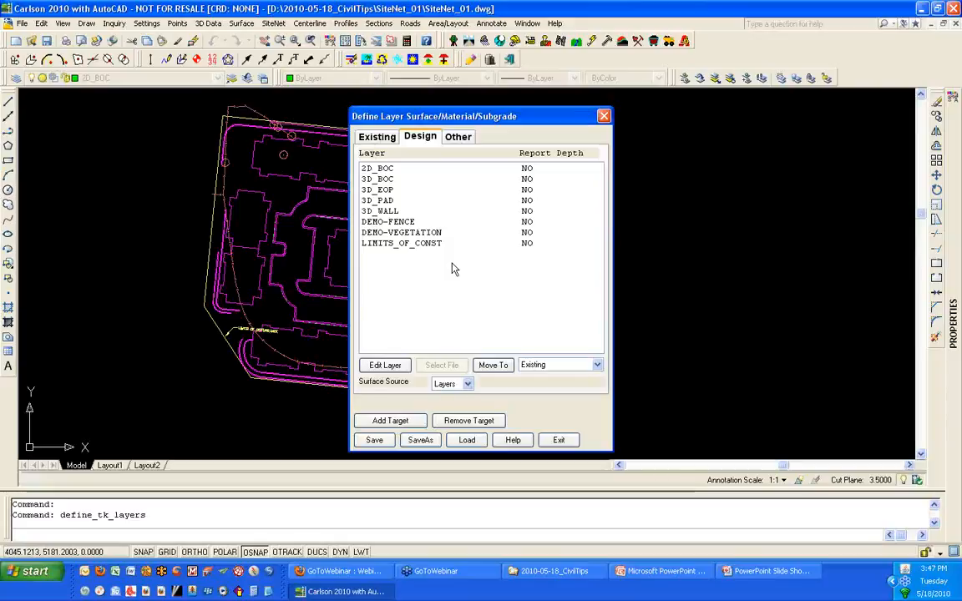
# - Open the material settings of design layer 2D_BOC and name the material 24" CURB
pyautogui.click(408, 169)
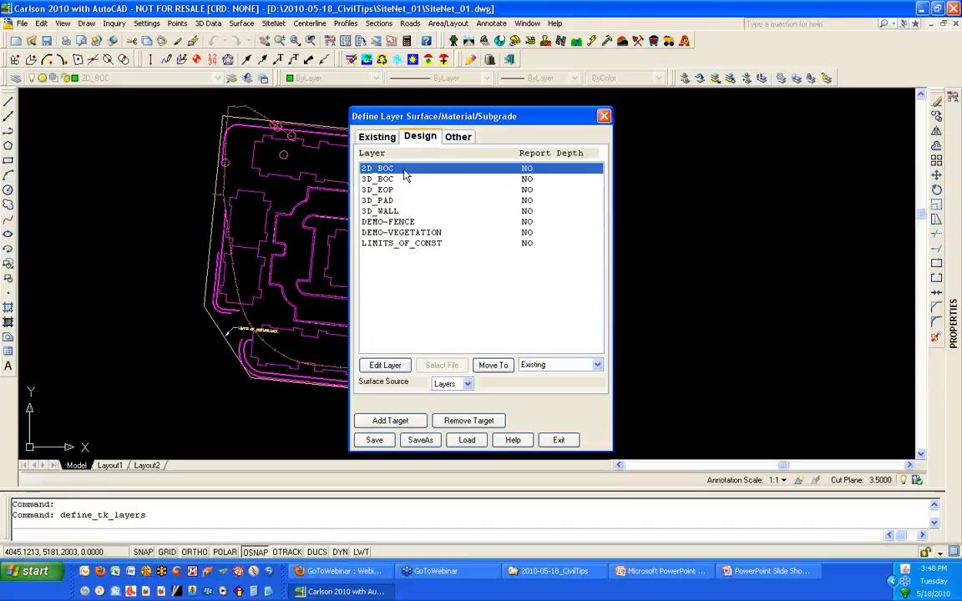
pyautogui.doubleClick(393, 170)
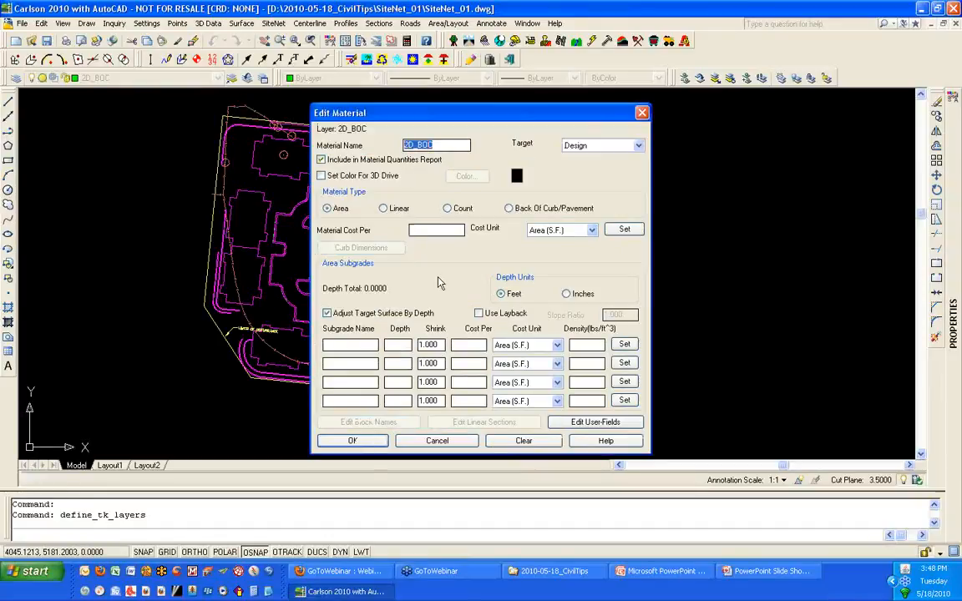
pyautogui.write('CUR')
pyautogui.press('BackSpace')
pyautogui.press('BackSpace')
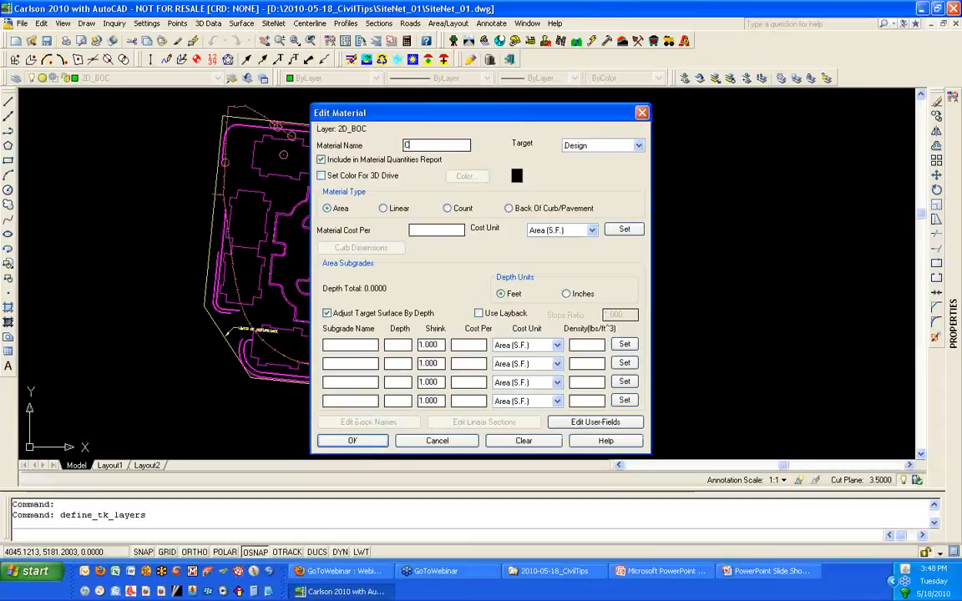
pyautogui.write('24"CURB')
# - Make the curb a linear material with LF as material cost per and Length (Ft) as cost unit, and accept the settings
pyautogui.click(383, 208)
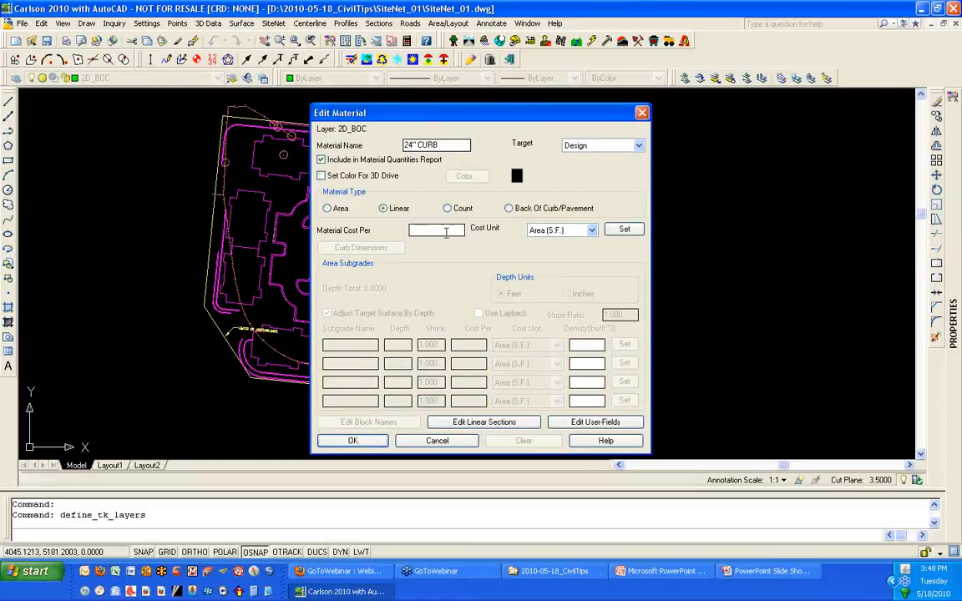
pyautogui.click(413, 230)
pyautogui.click(561, 230)
pyautogui.click(551, 260)
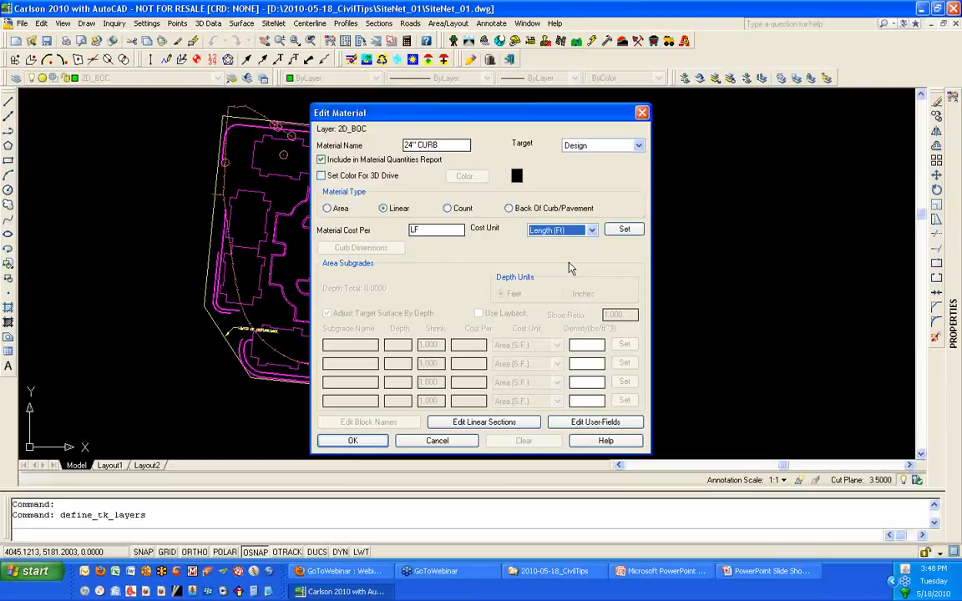
pyautogui.click(351, 440)
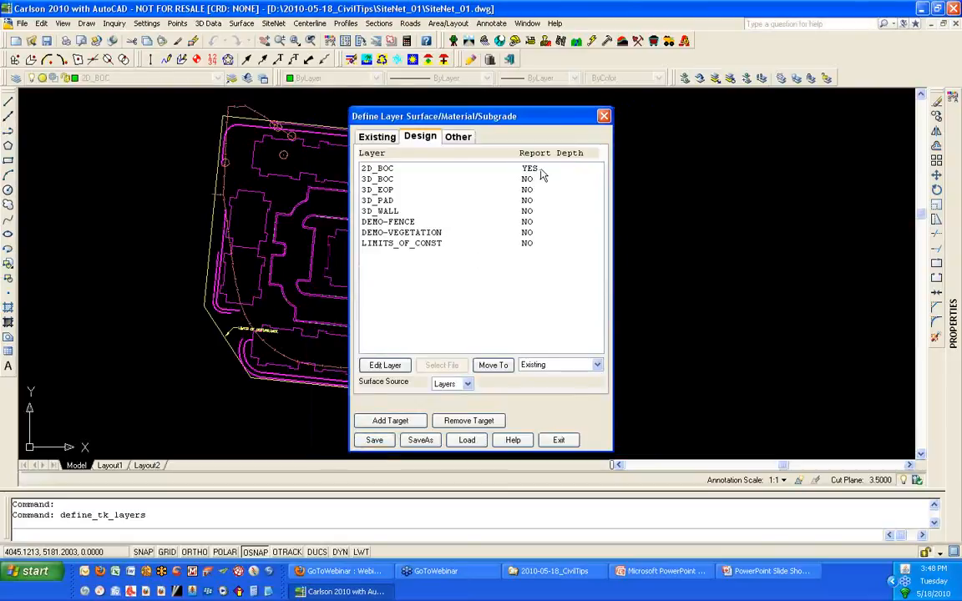
# - Name the 3D_EOP layer's material PAVEMENT, with CY as material cost per and Volume (C.Y.) as cost unit
pyautogui.click(385, 180)
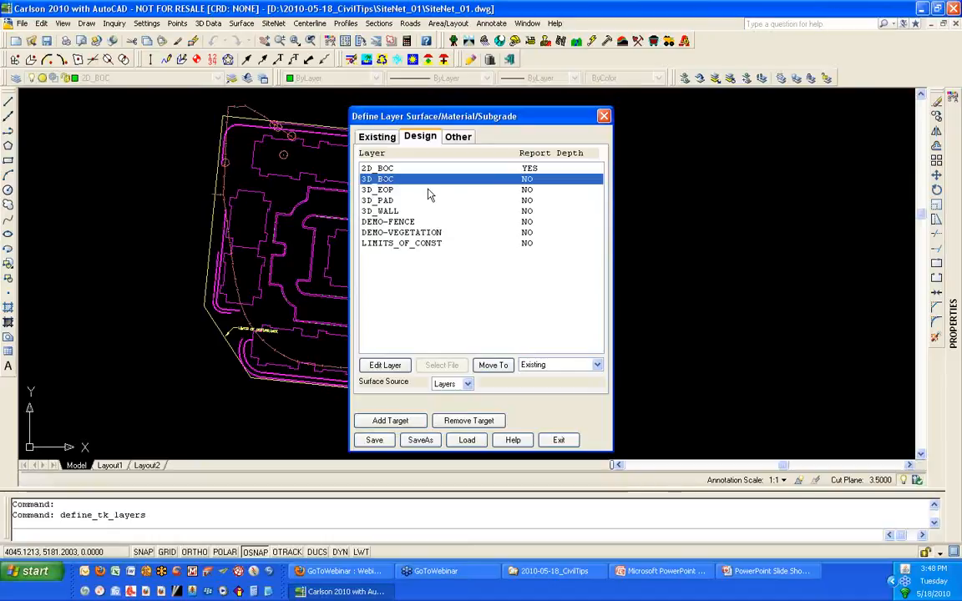
pyautogui.click(390, 192)
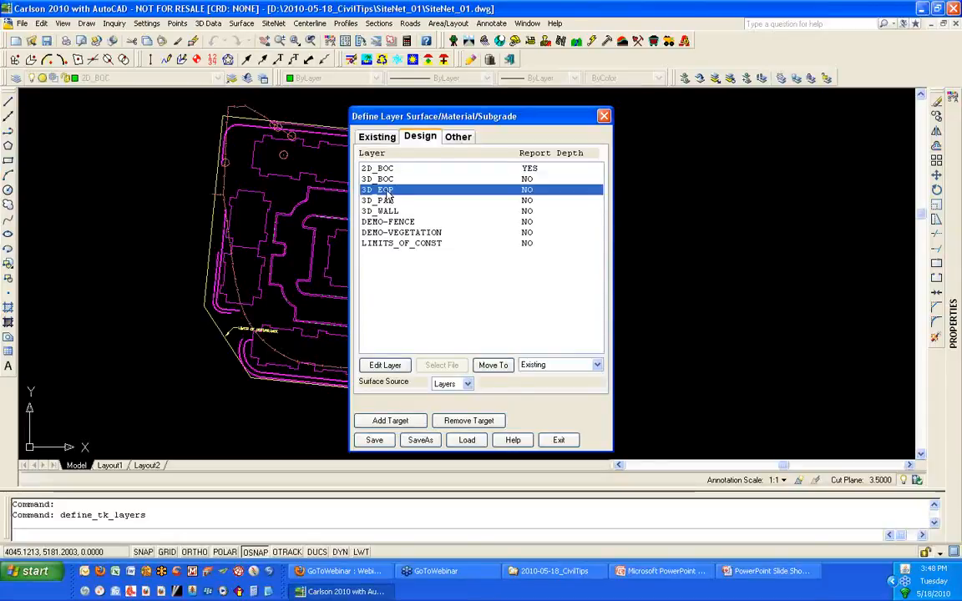
pyautogui.doubleClick(386, 195)
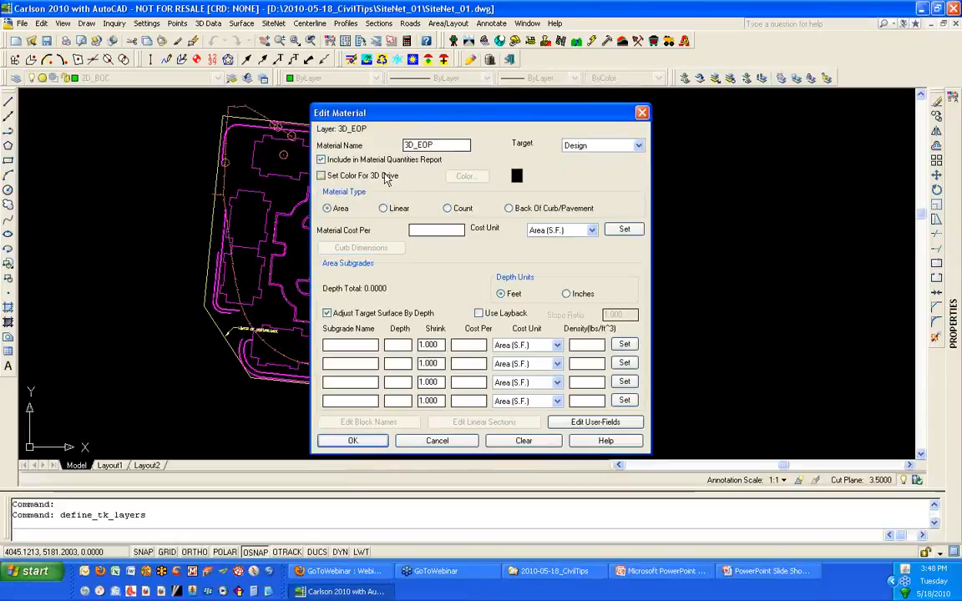
pyautogui.moveTo(434, 145); pyautogui.dragTo(354, 146)
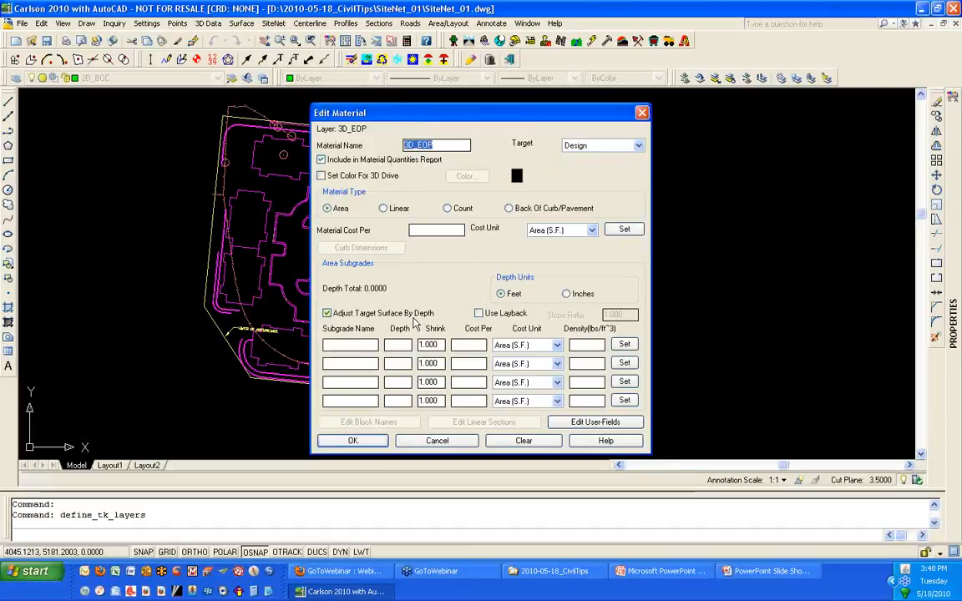
pyautogui.write('PAVEMENT')
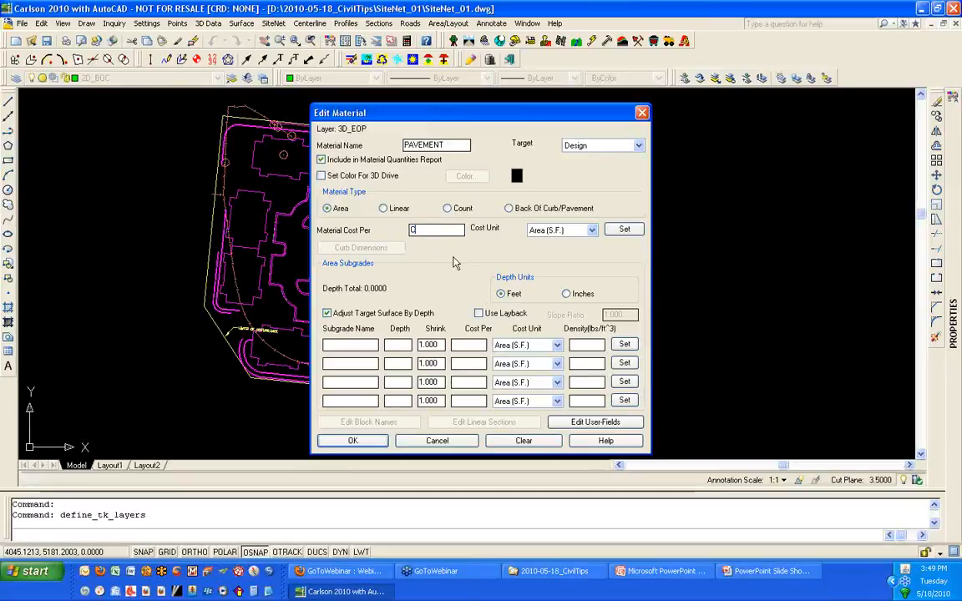
pyautogui.click(592, 230)
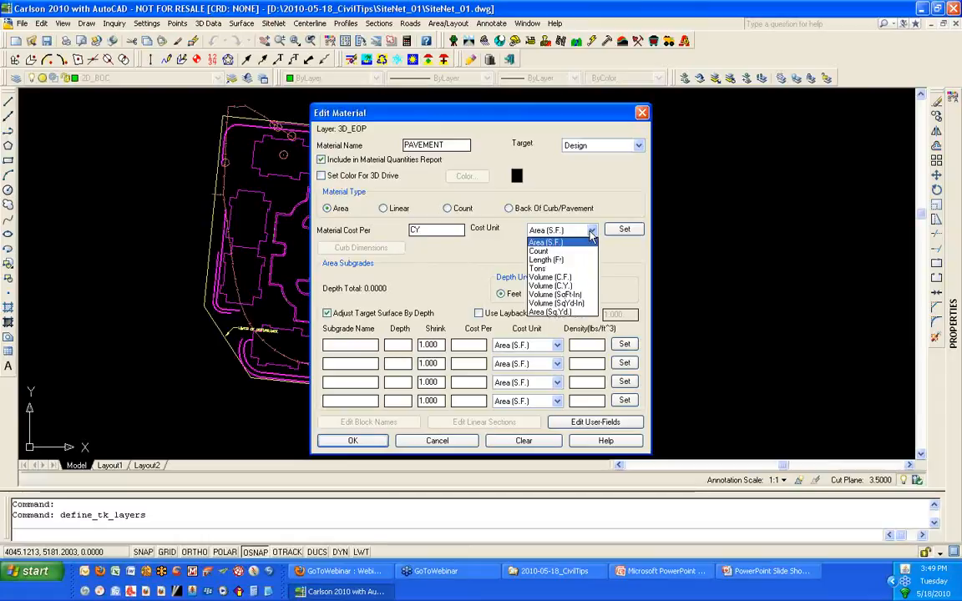
pyautogui.click(588, 285)
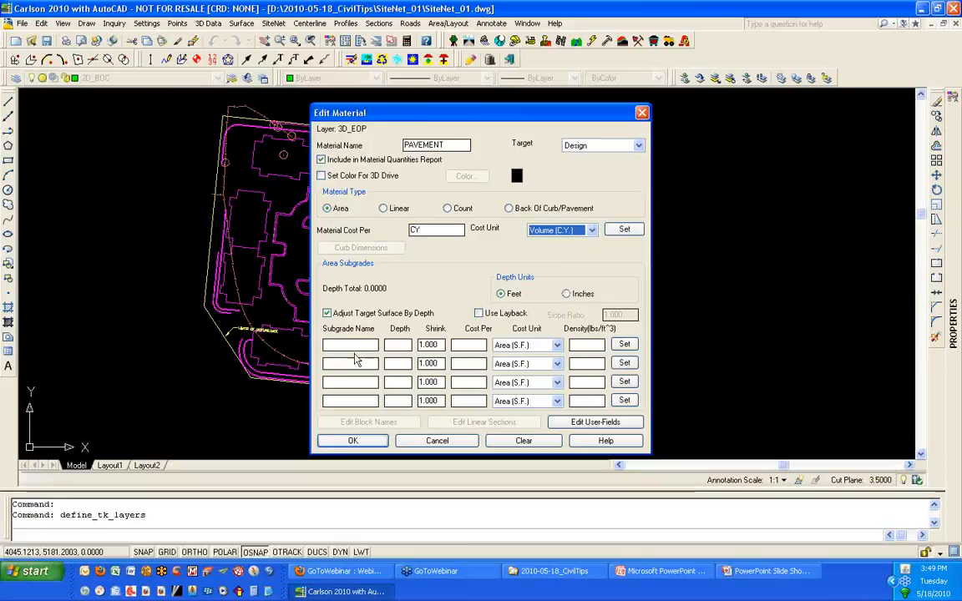
# - Give the pavement subgrades in inches, ASPHALT 2 deep and STONE 6 deep, and accept the material settings
pyautogui.click(567, 297)
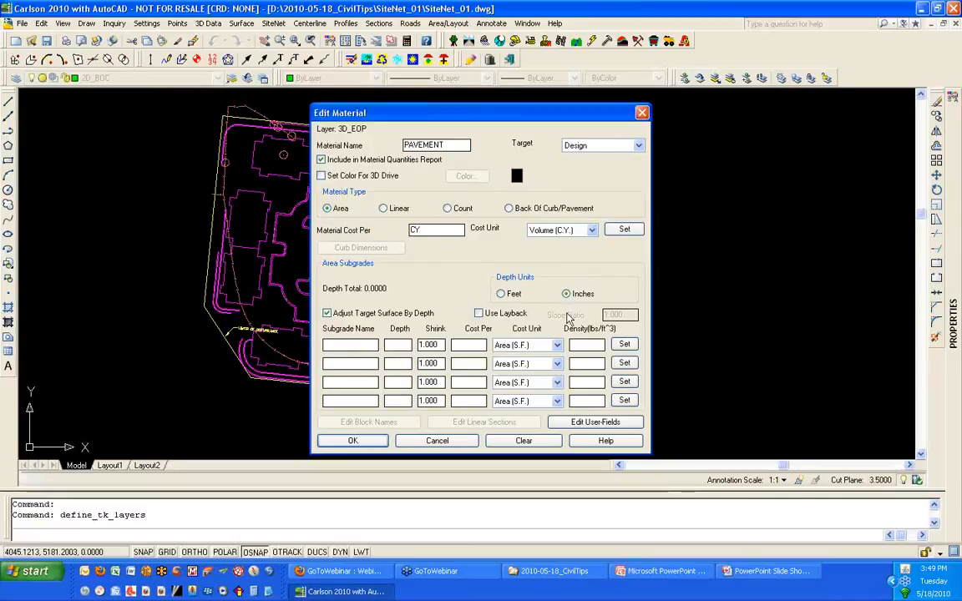
pyautogui.click(366, 347)
pyautogui.write('ASPHALT')
pyautogui.click(364, 363)
pyautogui.write('STONE')
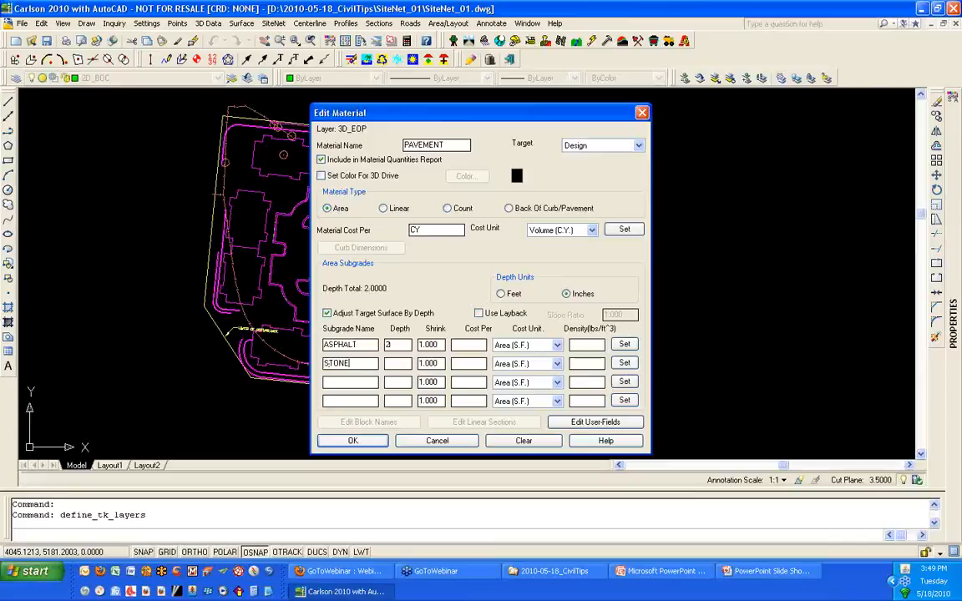
pyautogui.press('Tab')
pyautogui.write('6')
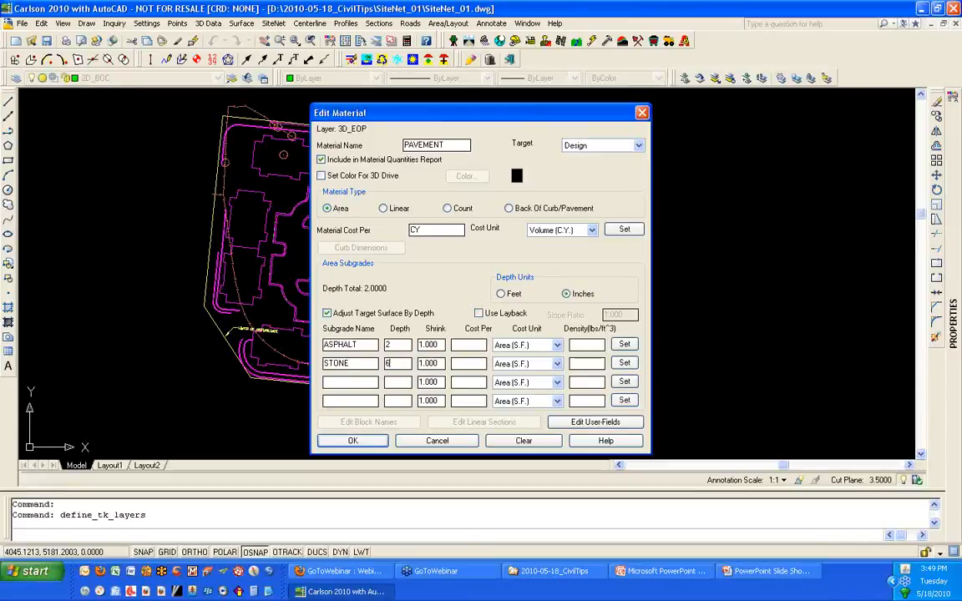
pyautogui.click(352, 440)
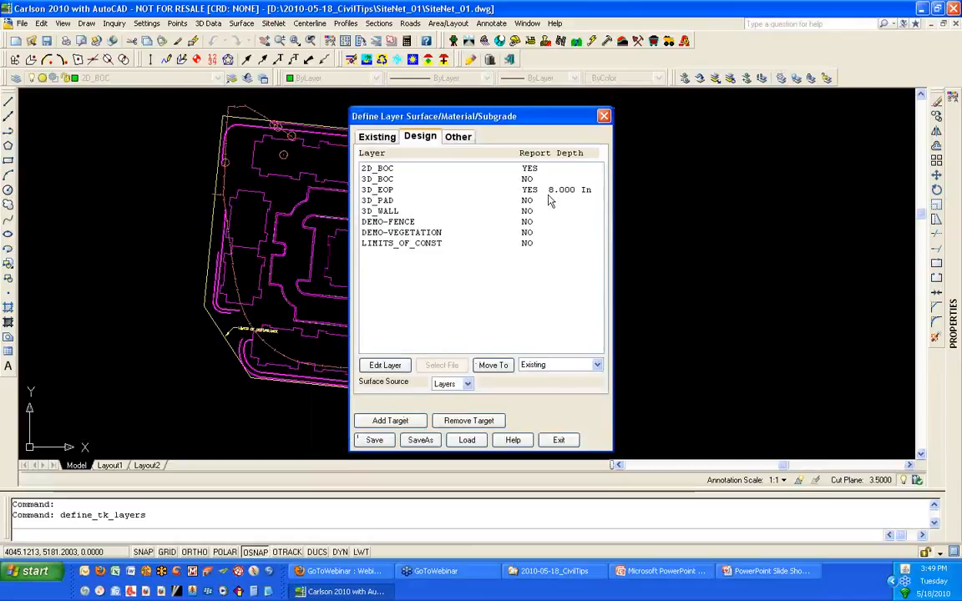
# - Name the 3D_PAD layer's material PAD, with CY as material cost per and Volume (C.Y.) as cost unit
pyautogui.click(389, 201)
pyautogui.doubleClick(389, 201)
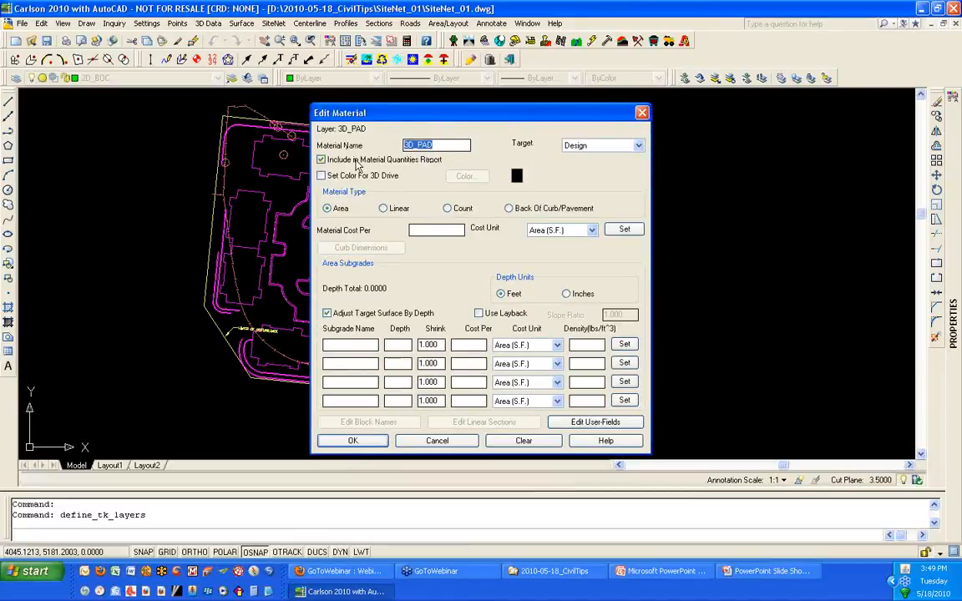
pyautogui.write('PAD')
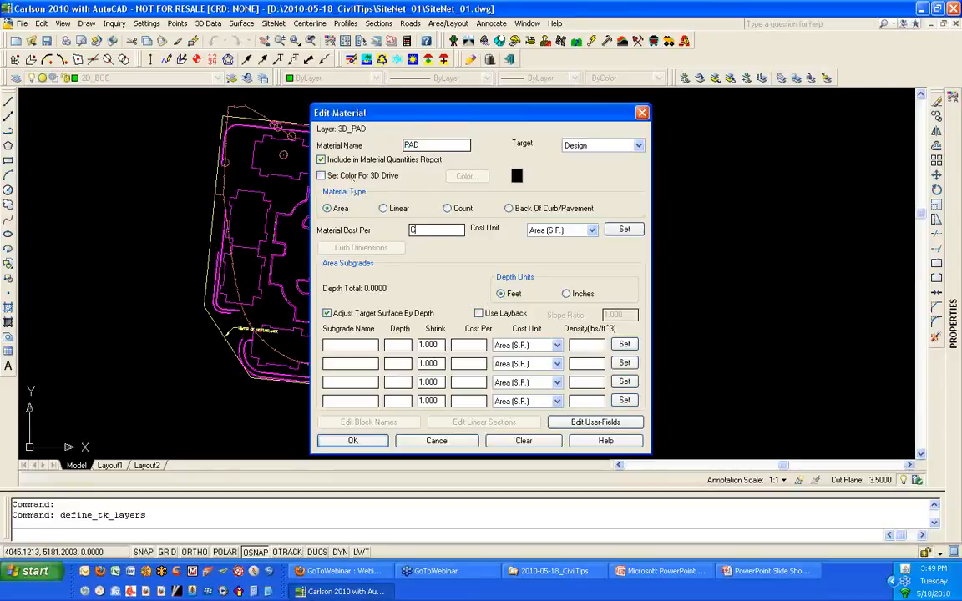
pyautogui.click(591, 229)
pyautogui.click(558, 254)
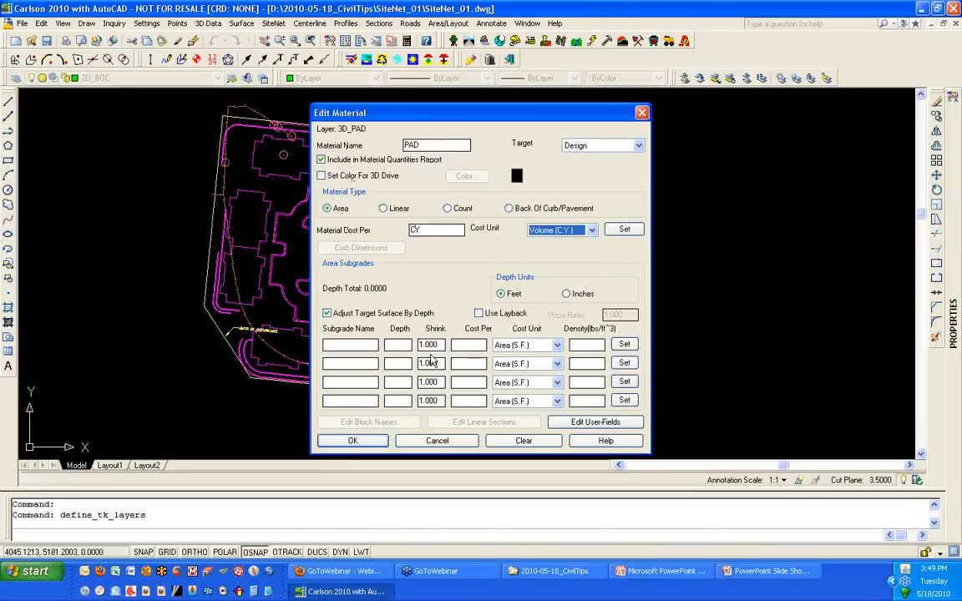
# - Give the PAD material subgrades in inches, CONC 4 deep and STONE 4 deep, and accept the material settings
pyautogui.click(581, 295)
pyautogui.click(362, 345)
pyautogui.write('CONC')
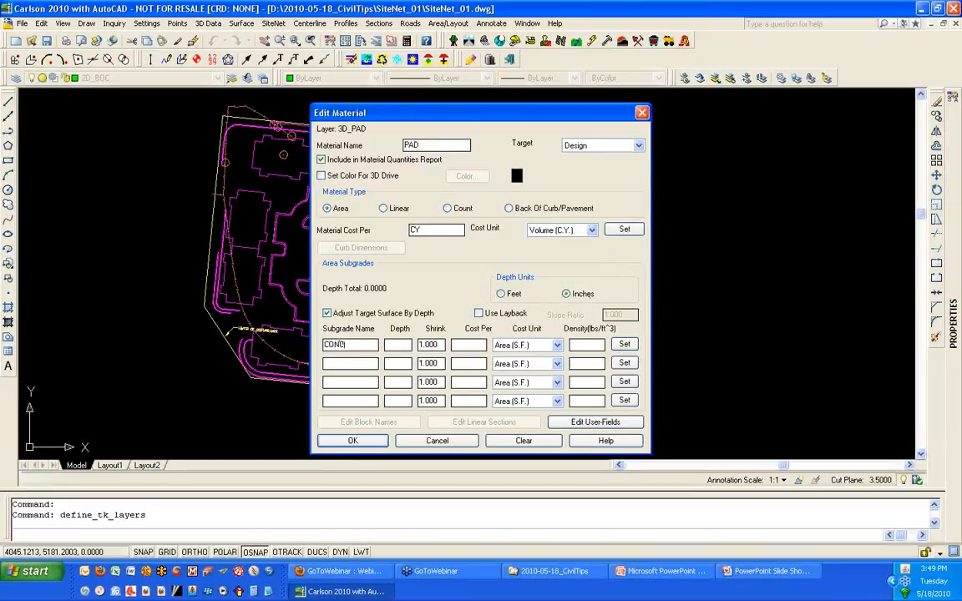
pyautogui.write('4')
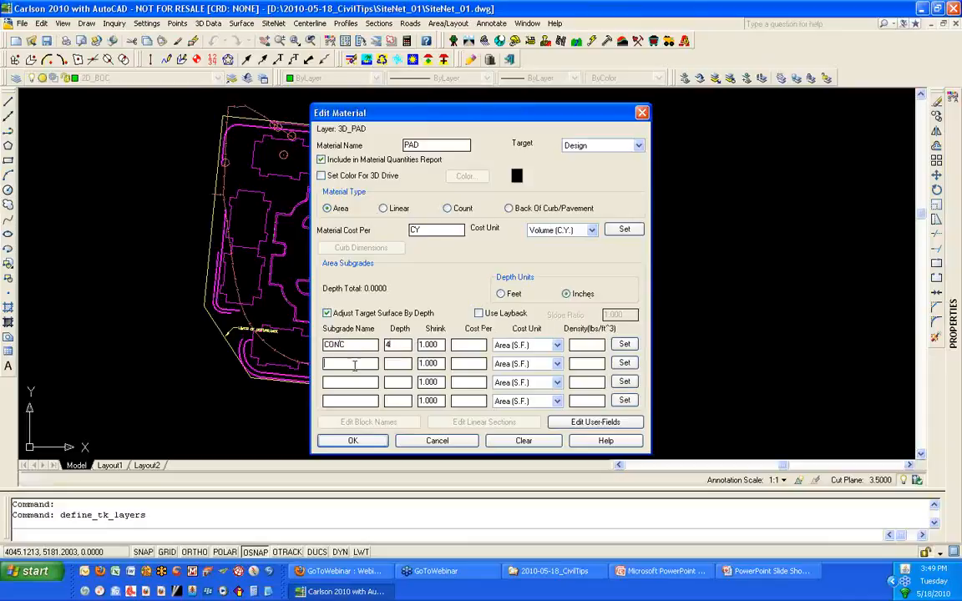
pyautogui.write('STONE')
pyautogui.press('Tab')
pyautogui.write('4')
pyautogui.click(342, 441)
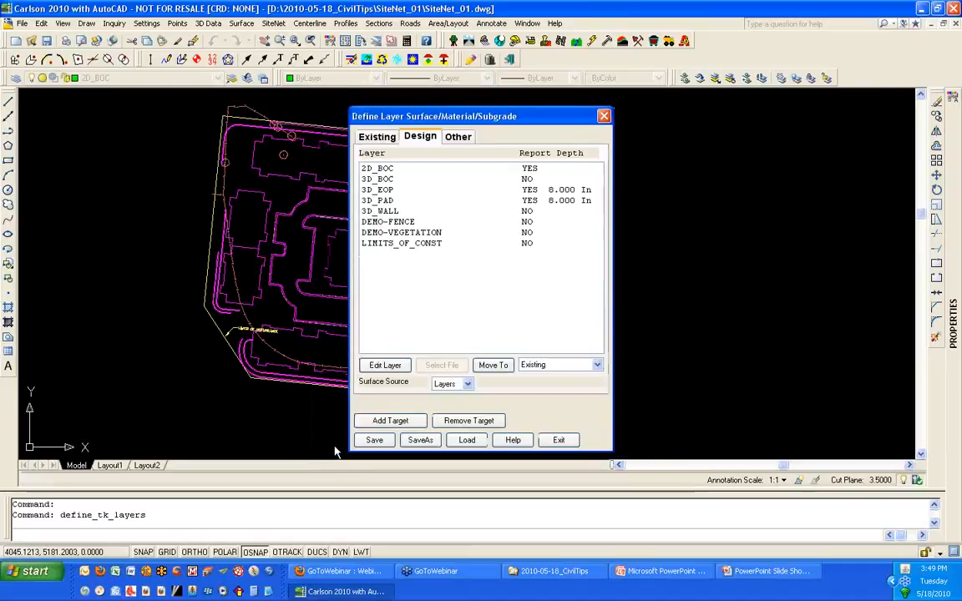
# - Make the DEMO-FENCE layer a linear material with LF as material cost per and Length (Ft) as cost unit, and accept the settings
pyautogui.click(416, 221)
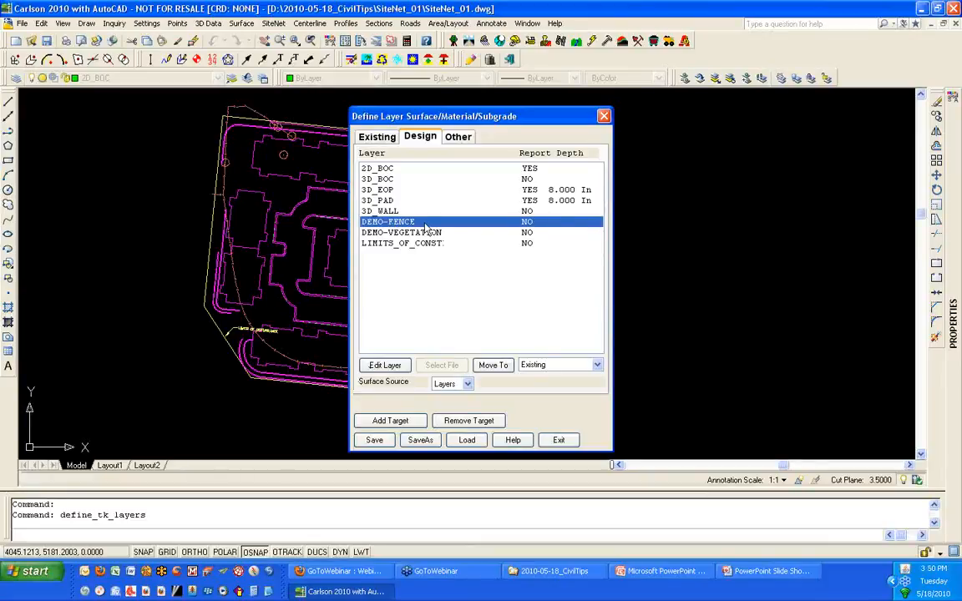
pyautogui.doubleClick(424, 224)
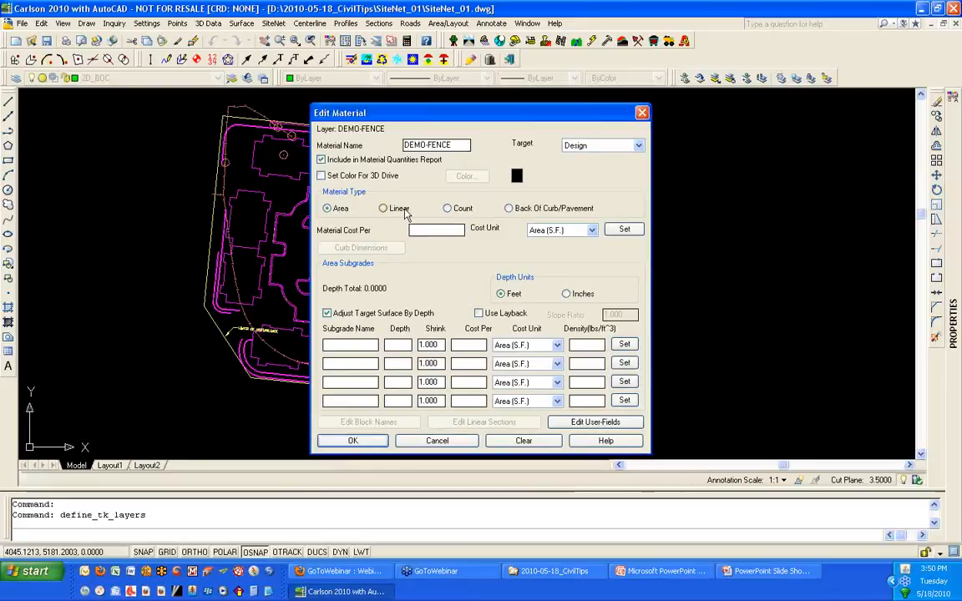
pyautogui.click(386, 209)
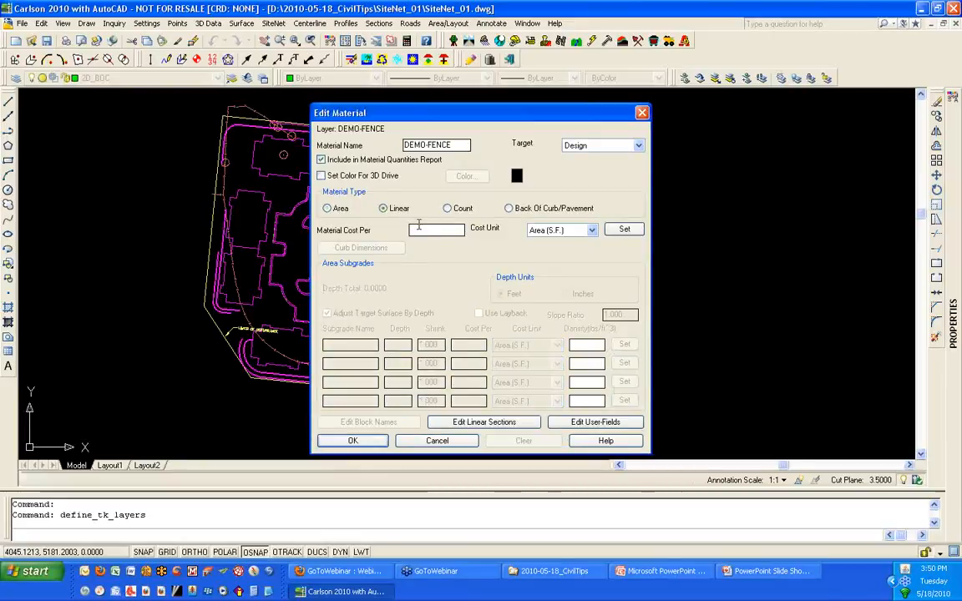
pyautogui.press('Tab')
pyautogui.write('LF')
pyautogui.click(561, 230)
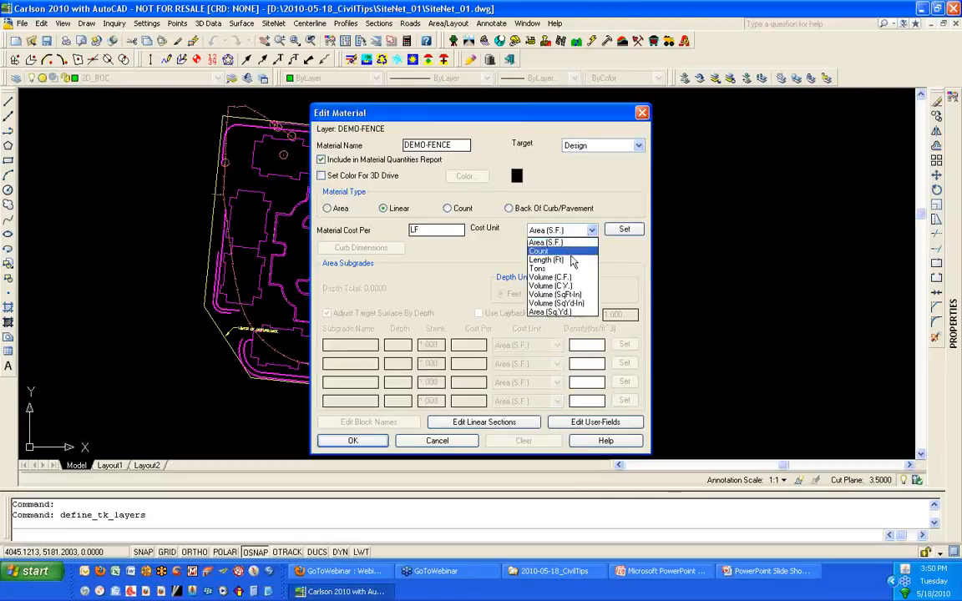
pyautogui.click(552, 260)
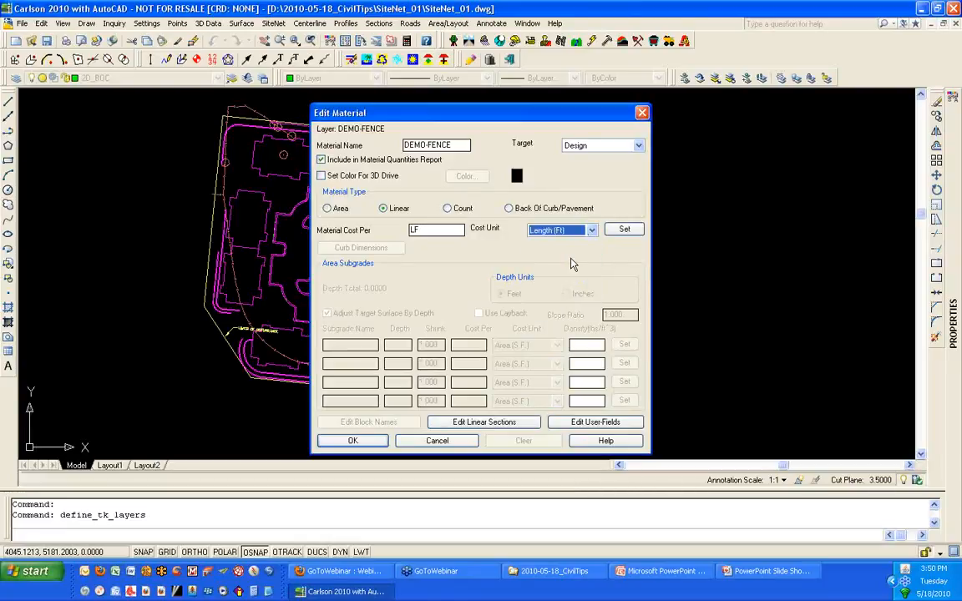
pyautogui.click(354, 440)
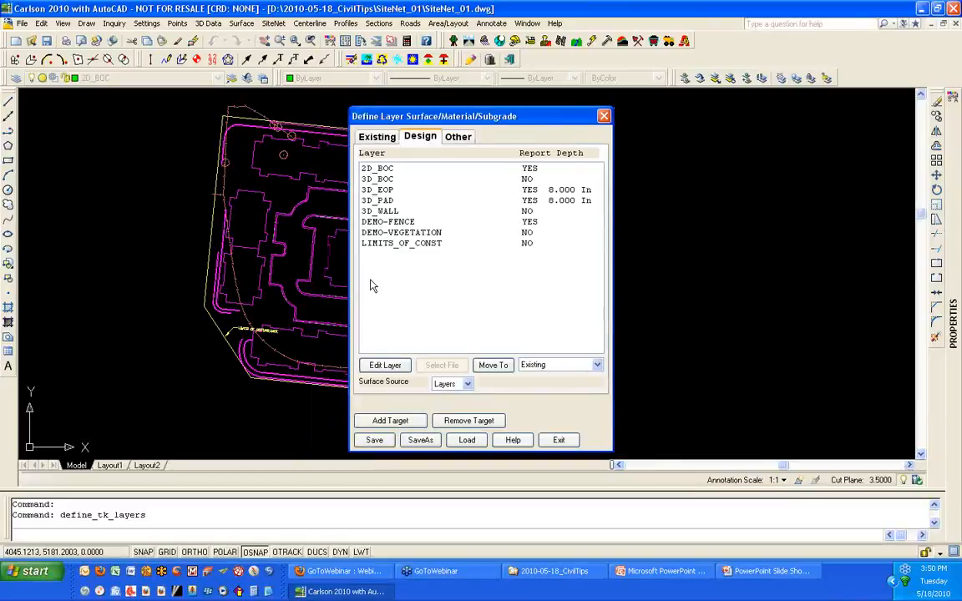
# - Make the DEMO-VEGETATION layer a count material with EACH as material cost per and Count as cost unit, and accept the settings
pyautogui.click(372, 234)
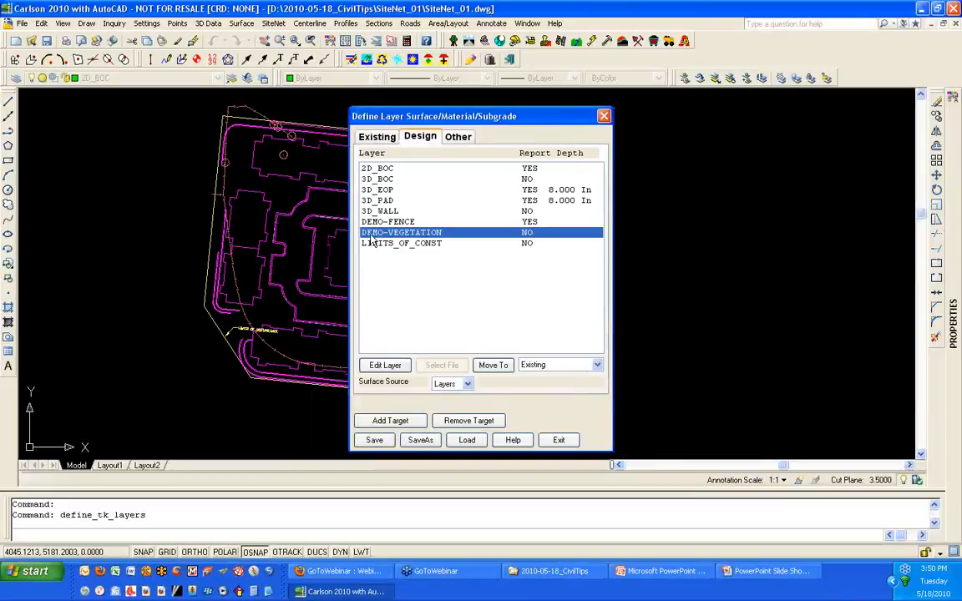
pyautogui.doubleClick(371, 236)
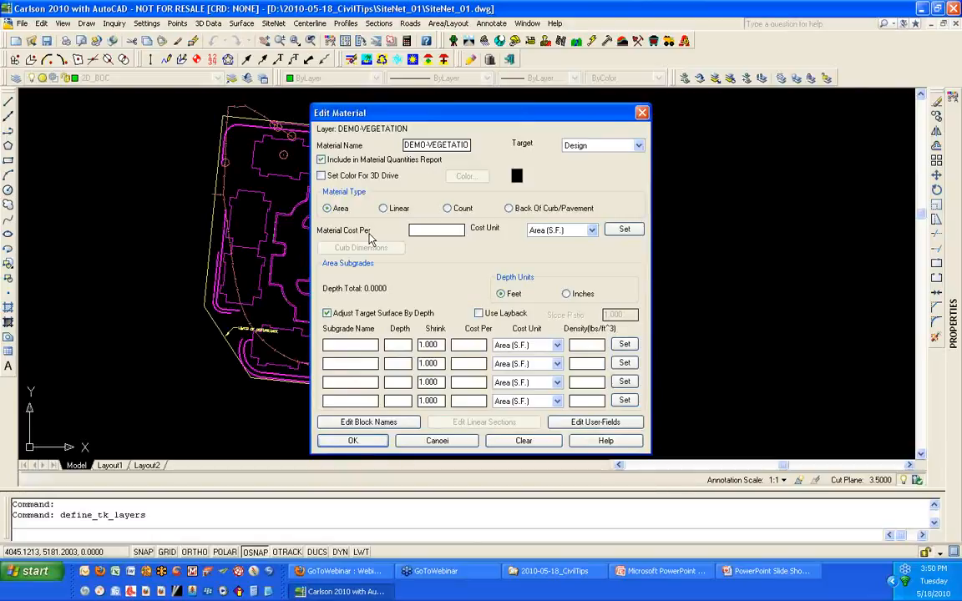
pyautogui.click(450, 210)
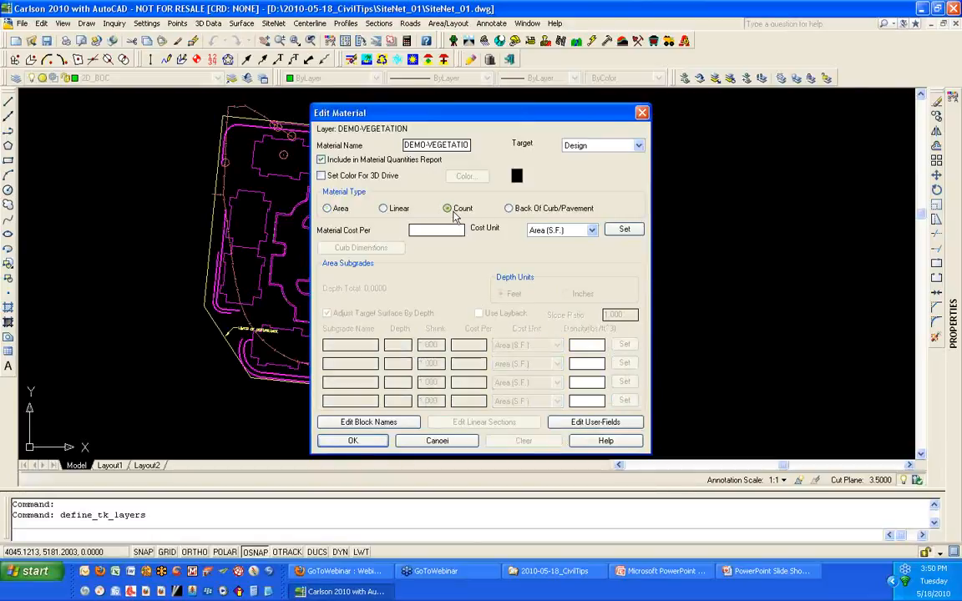
pyautogui.click(440, 228)
pyautogui.write('EACH')
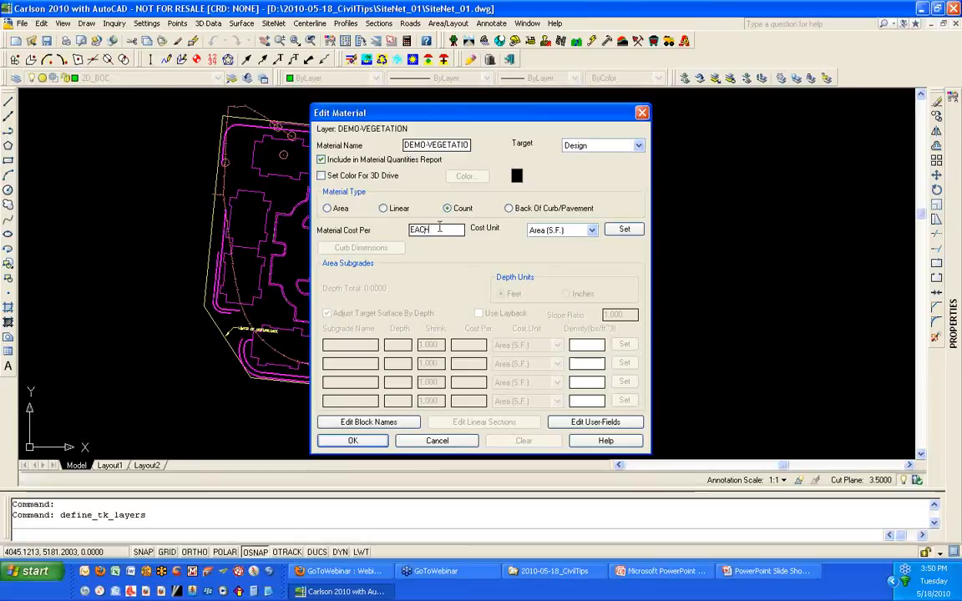
pyautogui.click(576, 230)
pyautogui.click(546, 252)
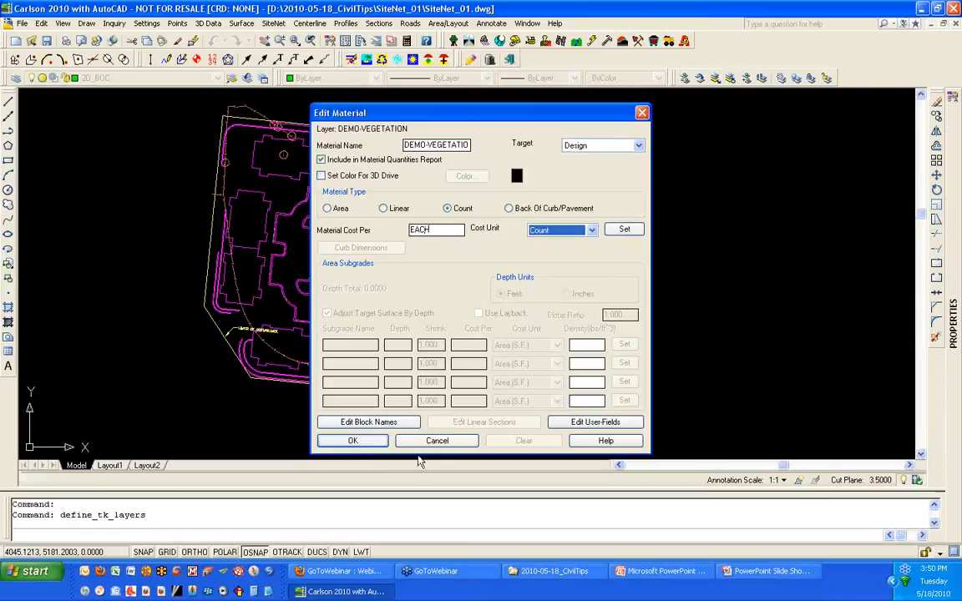
pyautogui.click(359, 441)
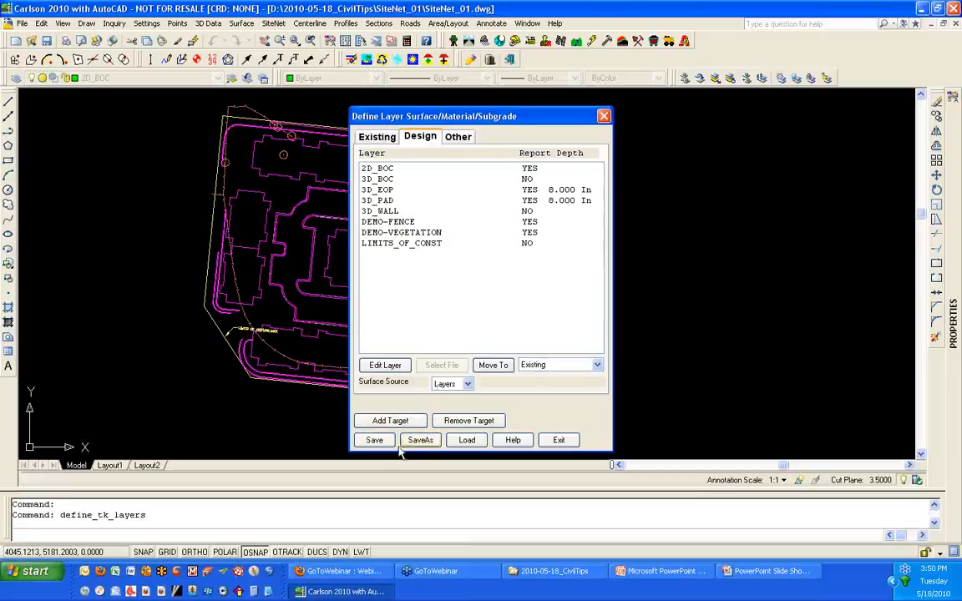
# - Save the layer surface, material and subgrade definitions and exit the layer definition dialog
pyautogui.click(369, 441)
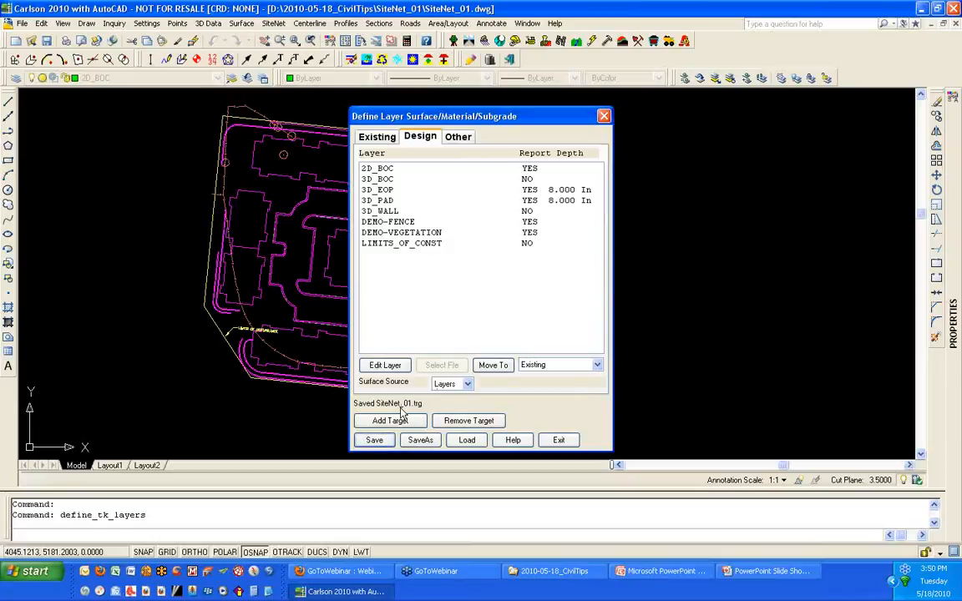
pyautogui.click(559, 441)
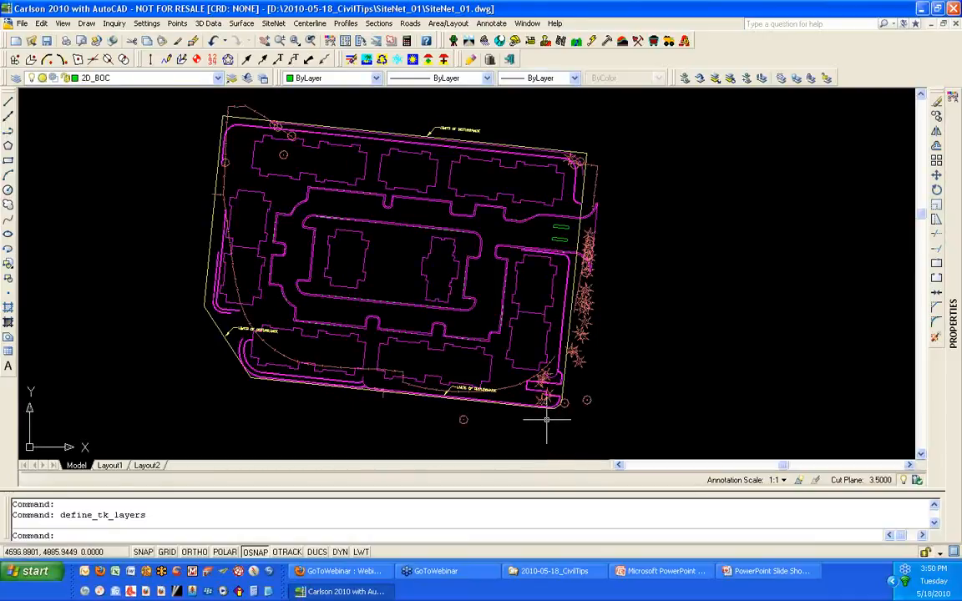
# - Set the yellow limits-of-disturbance polyline around the site as the SiteNet boundary polyline
pyautogui.click(274, 23)
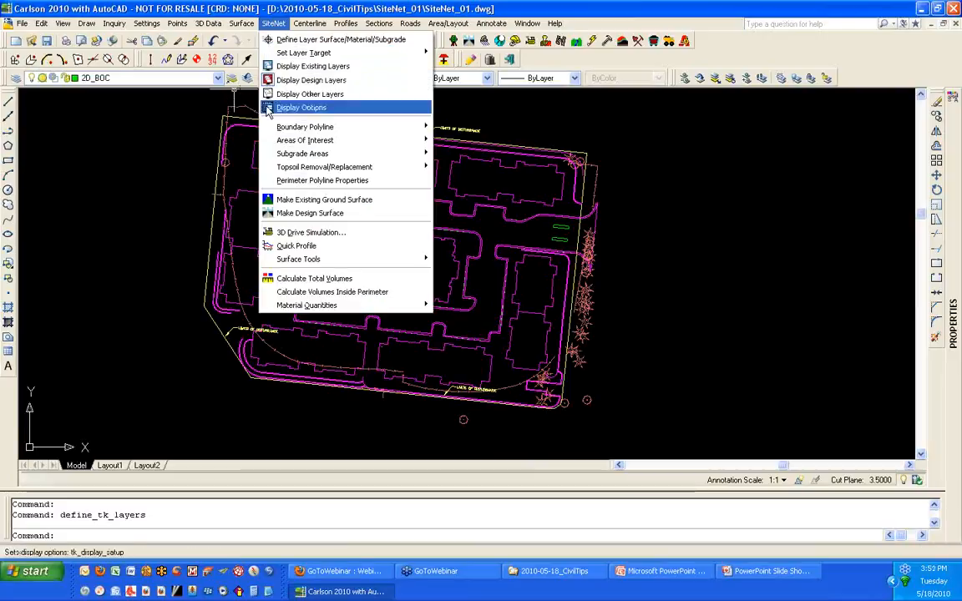
pyautogui.moveTo(276, 127)
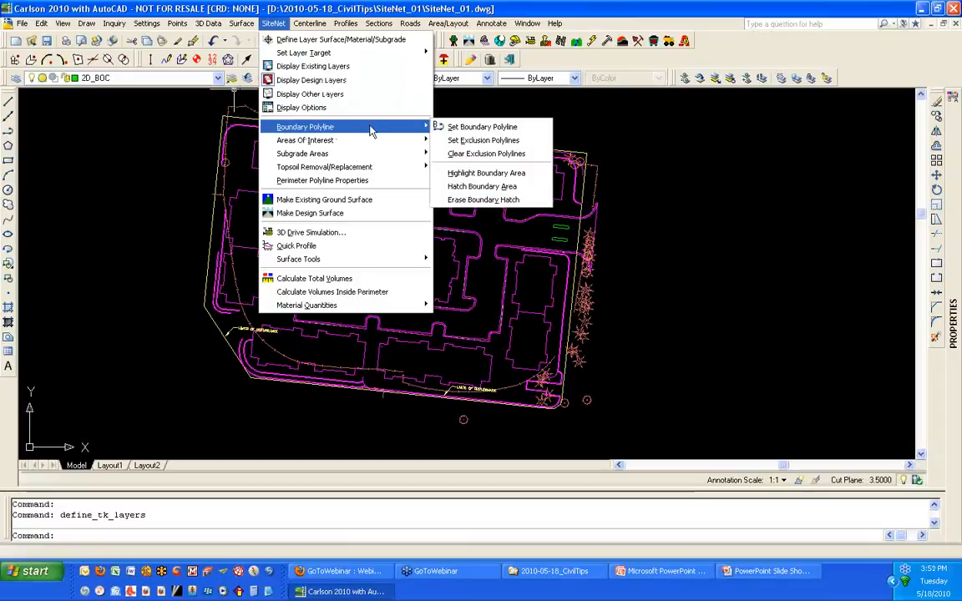
pyautogui.click(459, 131)
pyautogui.click(217, 328)
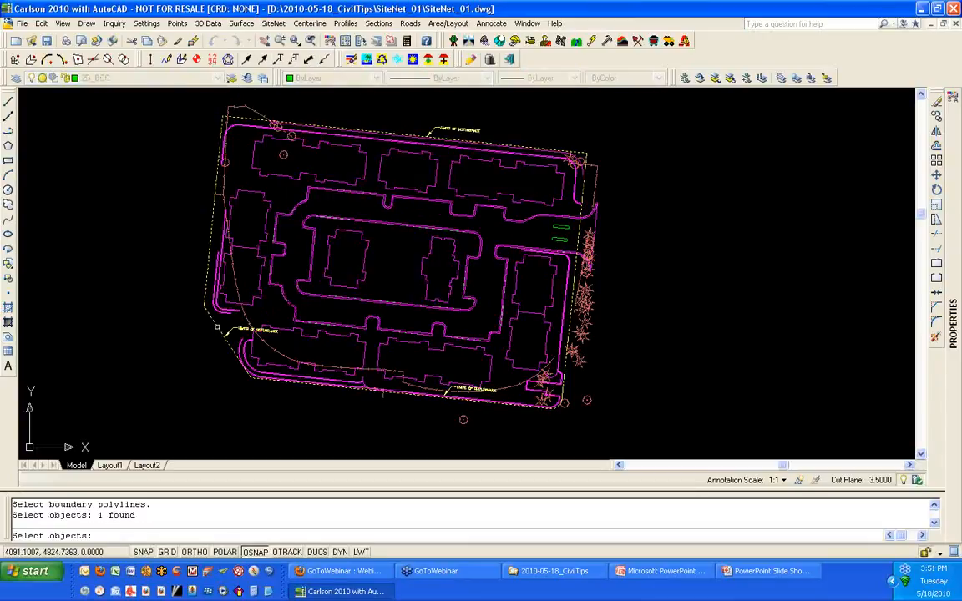
pyautogui.press('Return')
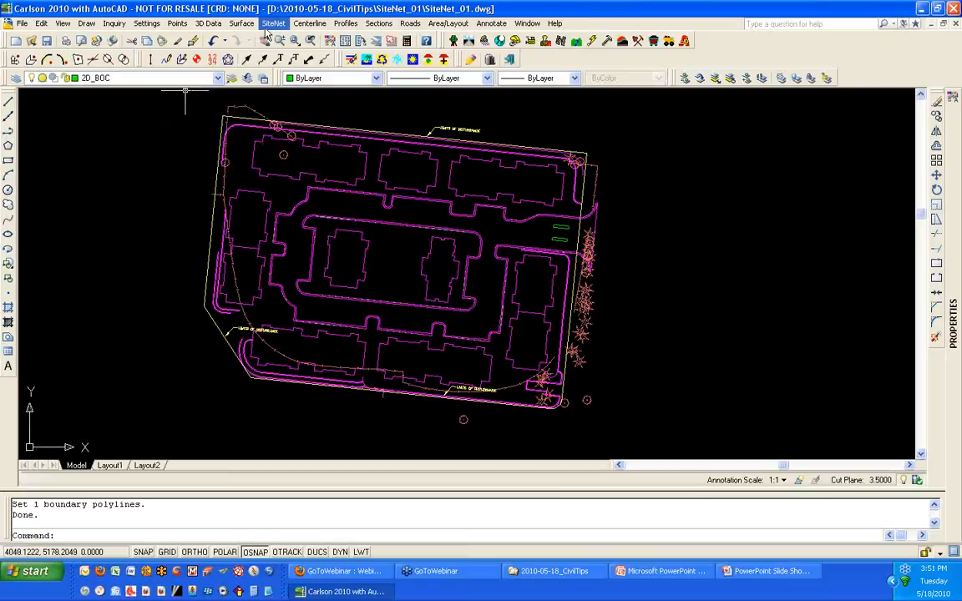
# - Make the existing ground surface from the layers assigned to the Existing target
pyautogui.click(273, 23)
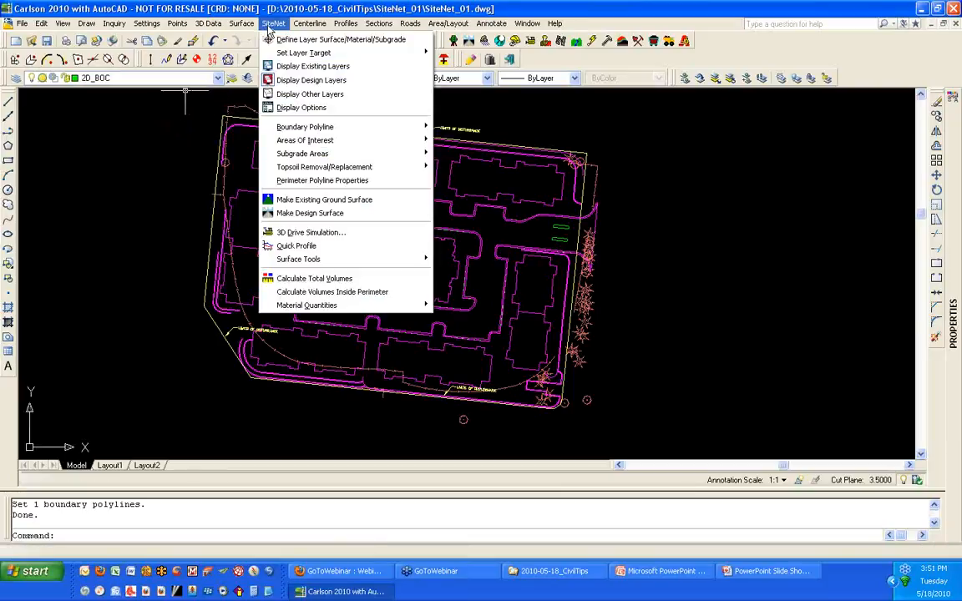
pyautogui.moveTo(280, 127)
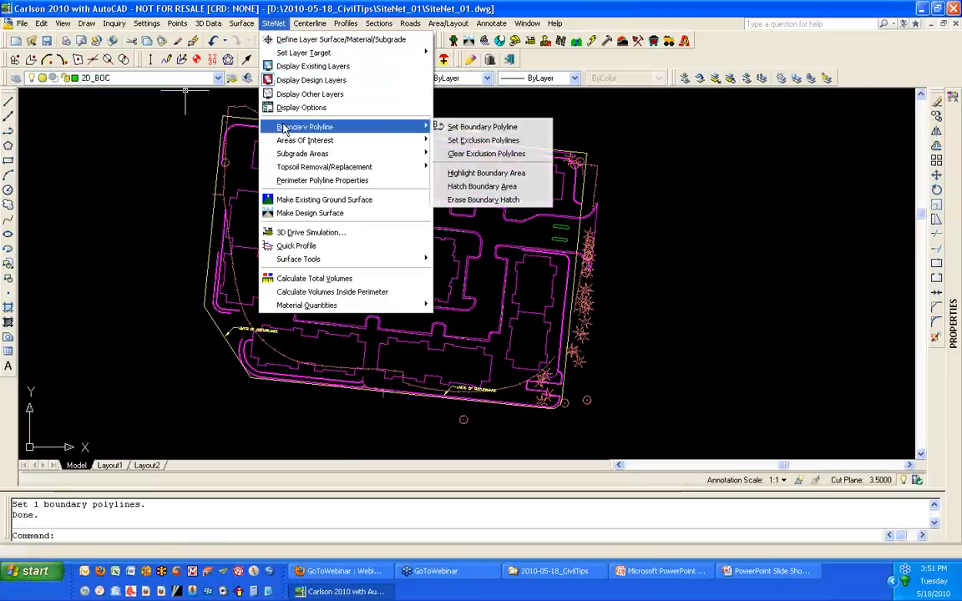
pyautogui.click(390, 205)
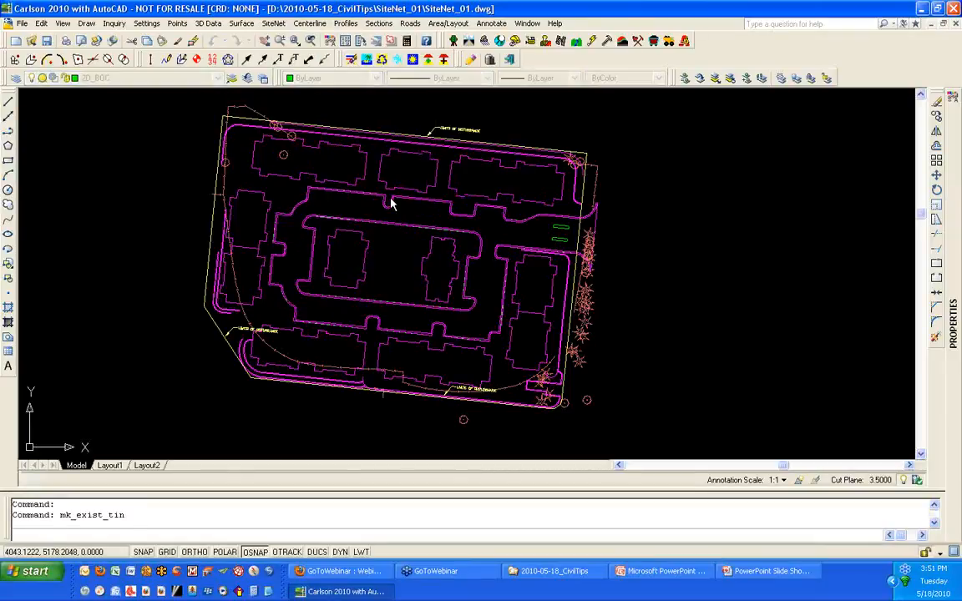
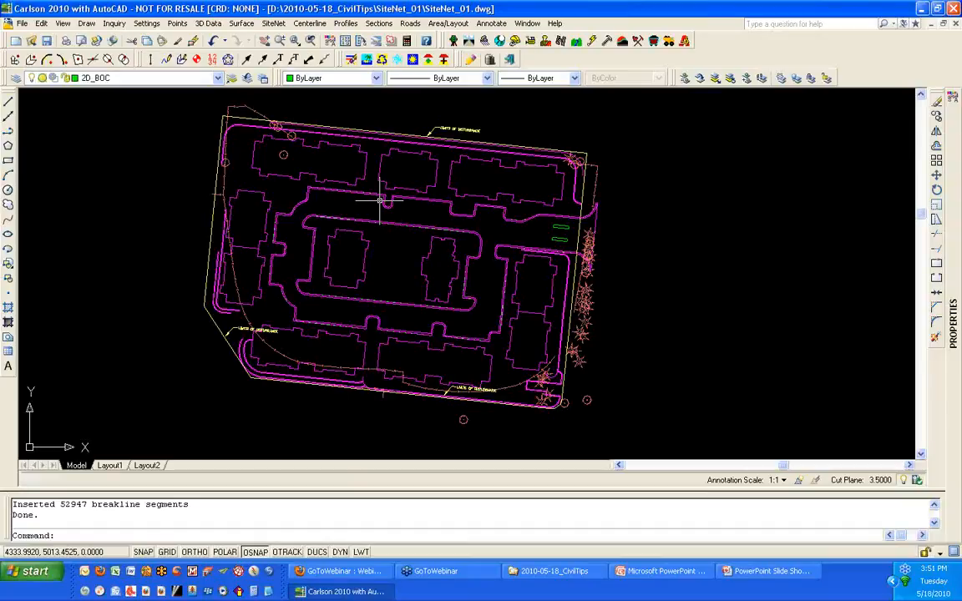
# - Examine the existing ground surface SiteNet_01-ex.tin from a rotated angle in the Surface 3D Viewer and close the viewer
pyautogui.click(65, 25)
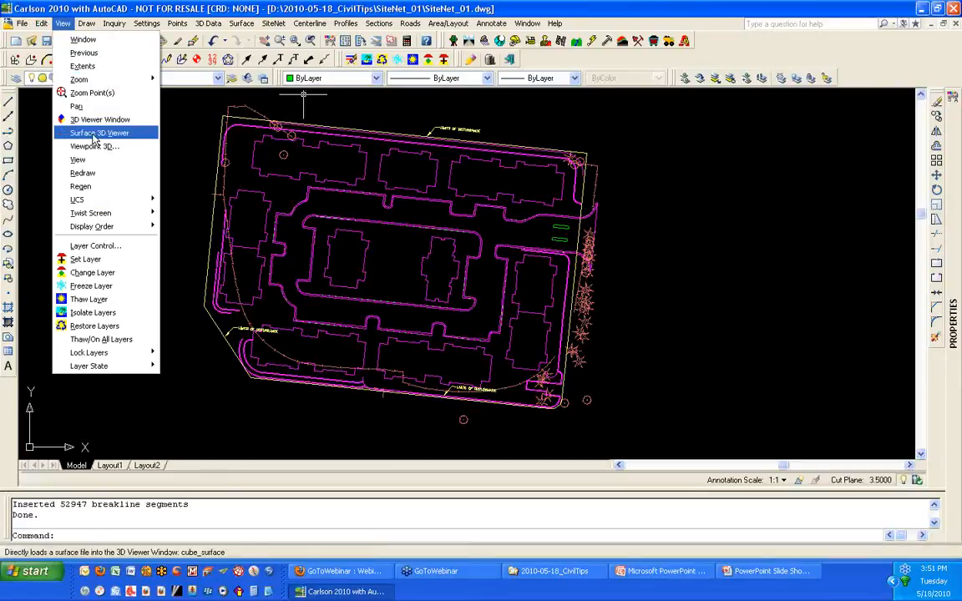
pyautogui.click(95, 136)
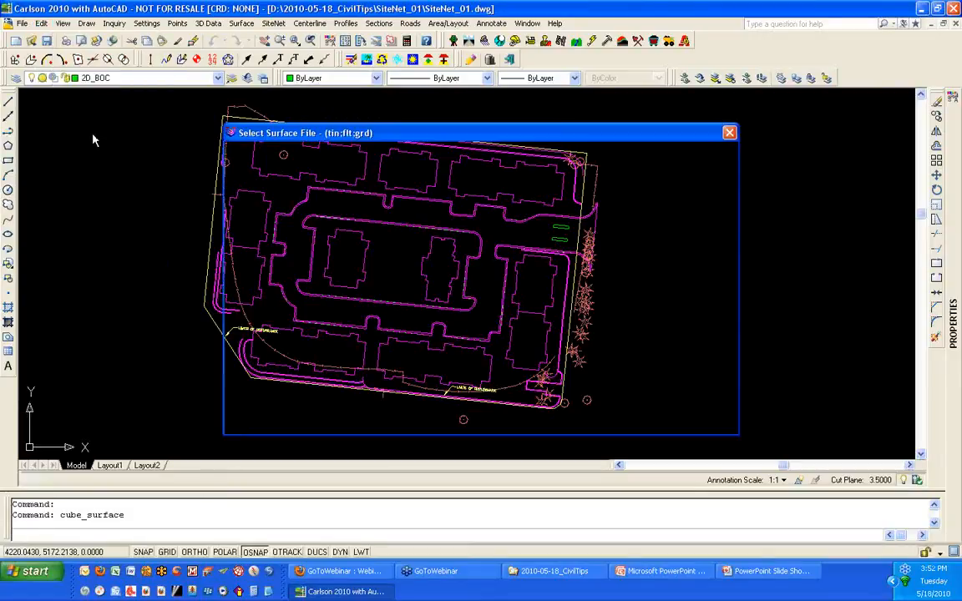
pyautogui.click(585, 215)
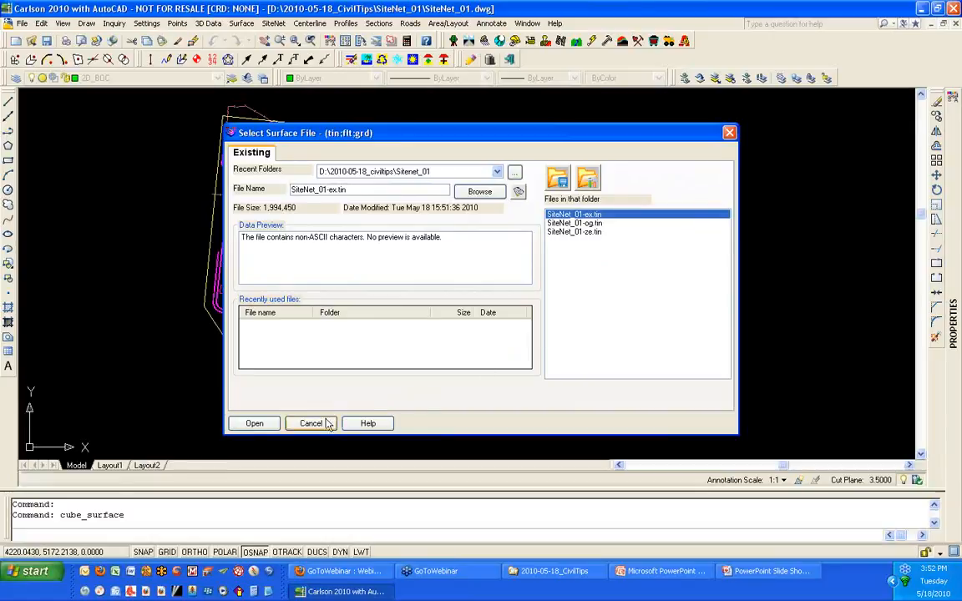
pyautogui.click(255, 423)
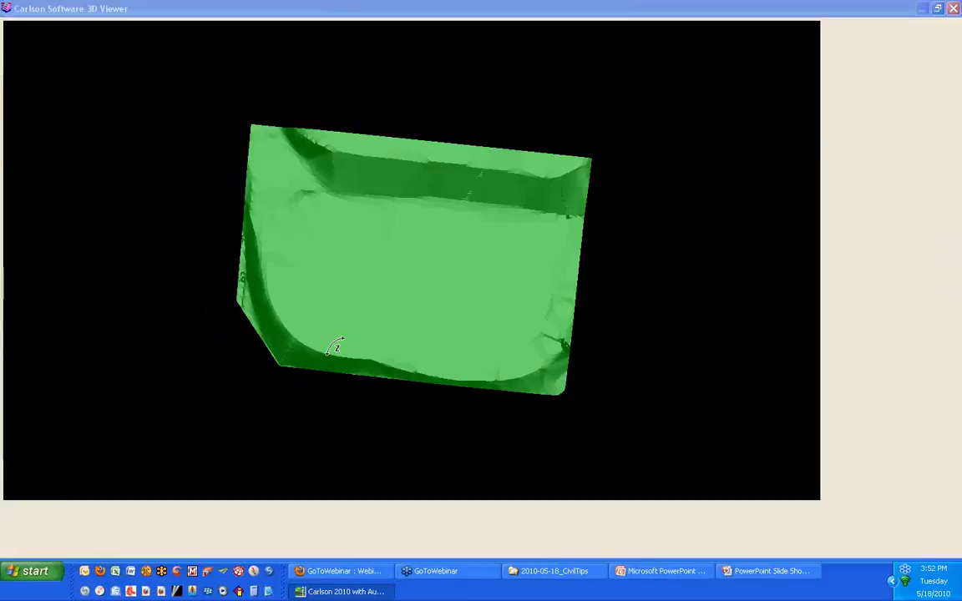
pyautogui.moveTo(423, 154); pyautogui.dragTo(224, 444)
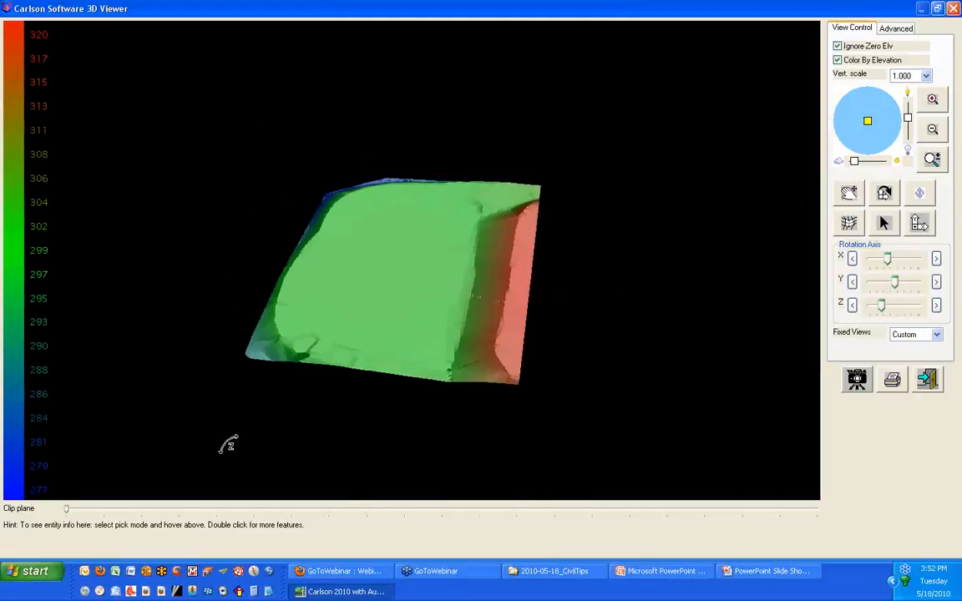
pyautogui.click(928, 381)
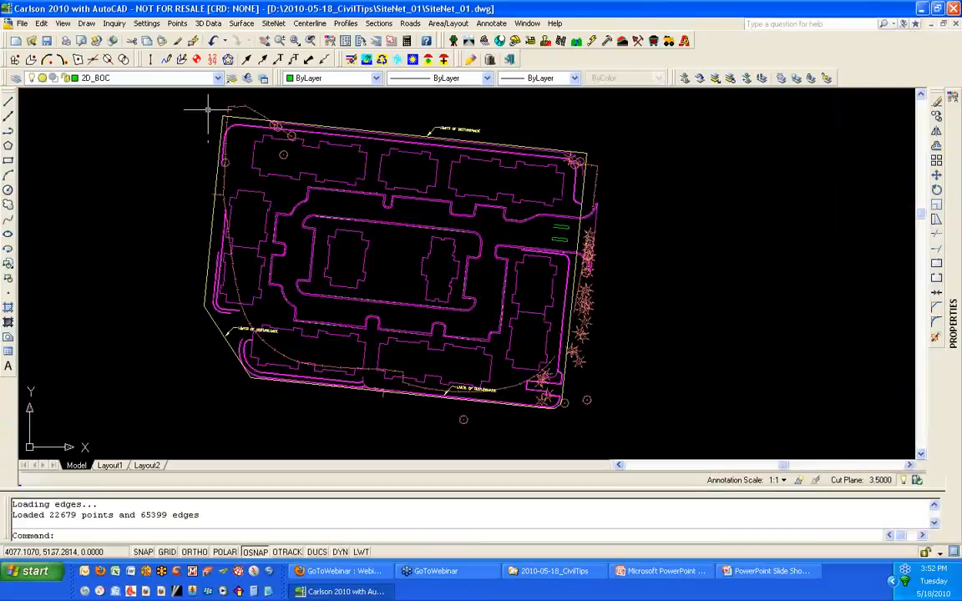
# - Make the design surface from the design layers and their subgrades
pyautogui.click(273, 23)
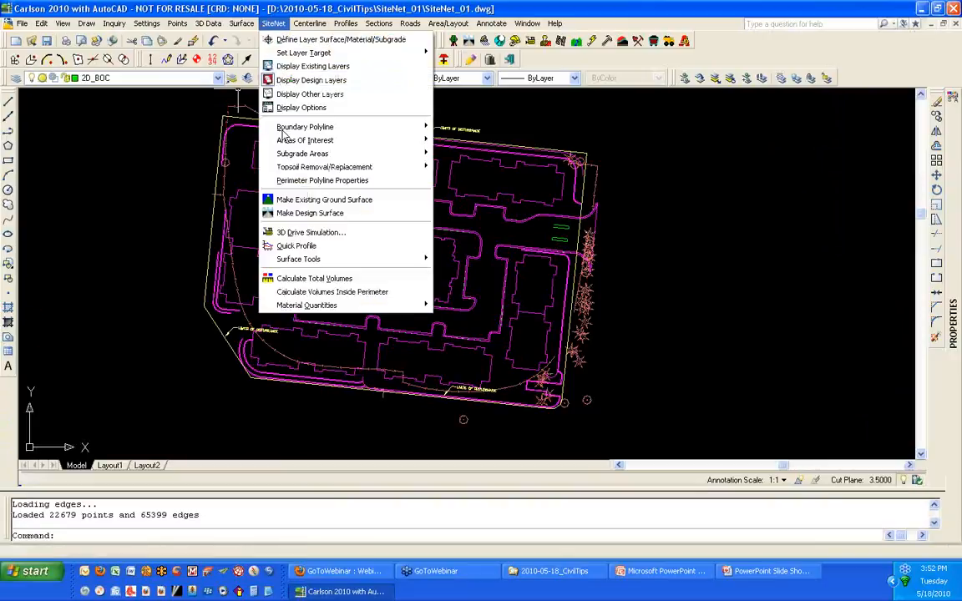
pyautogui.click(375, 218)
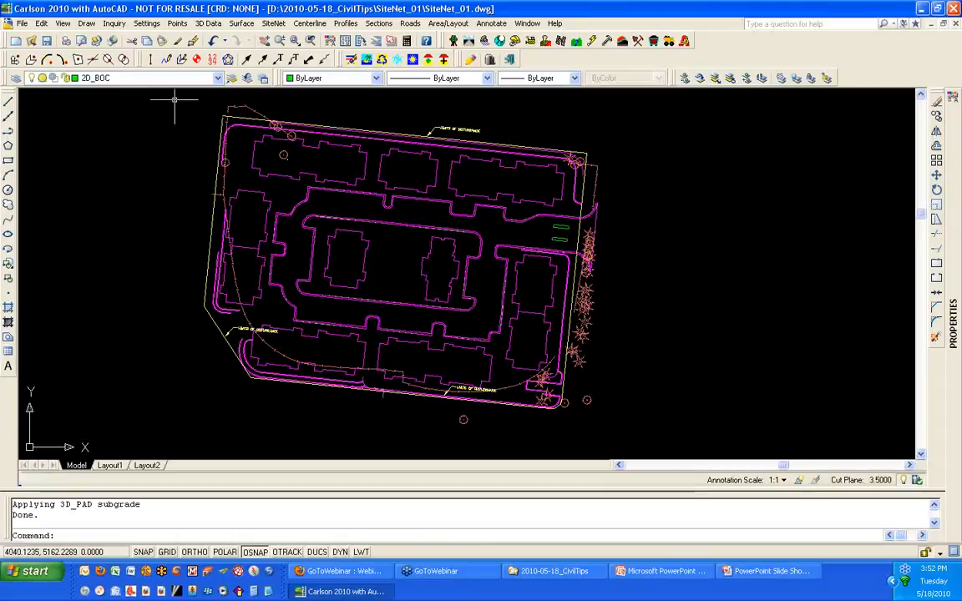
# - Open the design surface SiteNet_01-fn.tin in the Surface 3D Viewer and examine its pads and curbs up close from a low angle
pyautogui.click(70, 25)
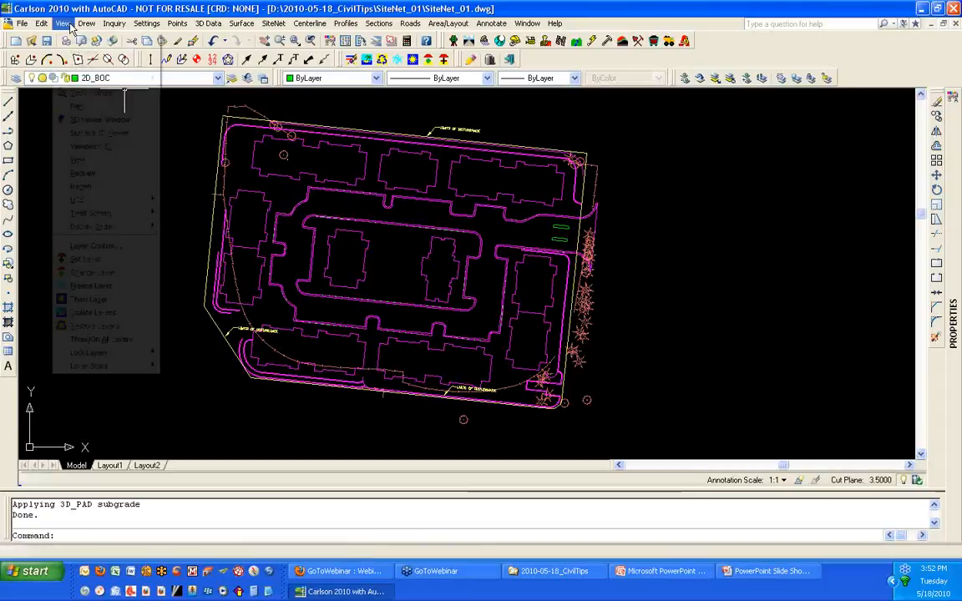
pyautogui.click(66, 136)
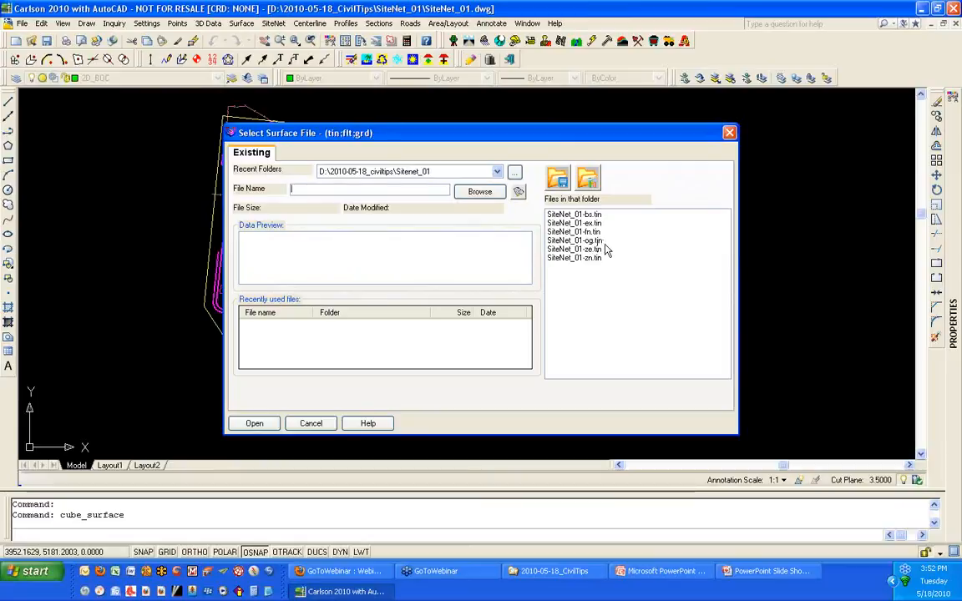
pyautogui.click(573, 232)
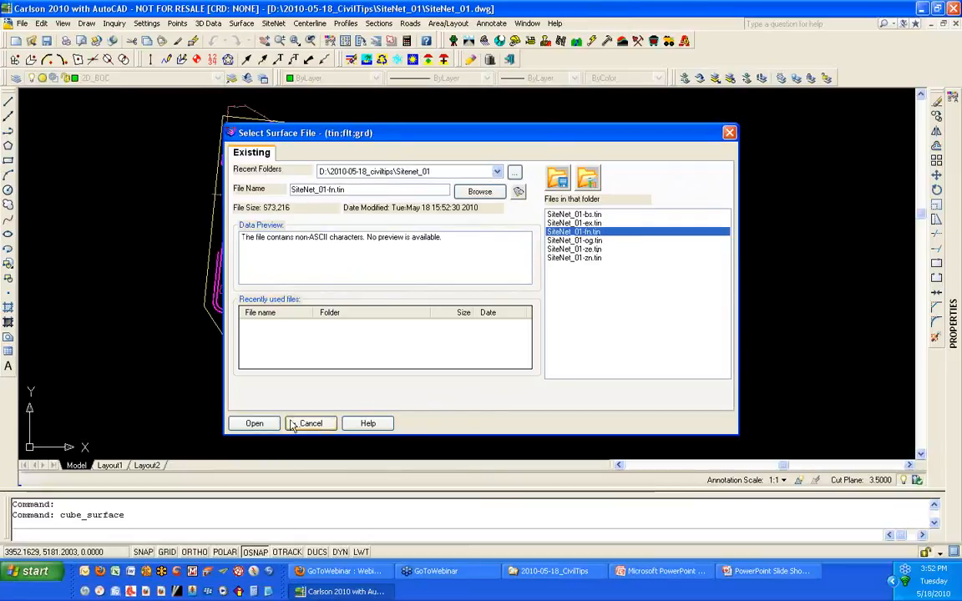
pyautogui.click(258, 428)
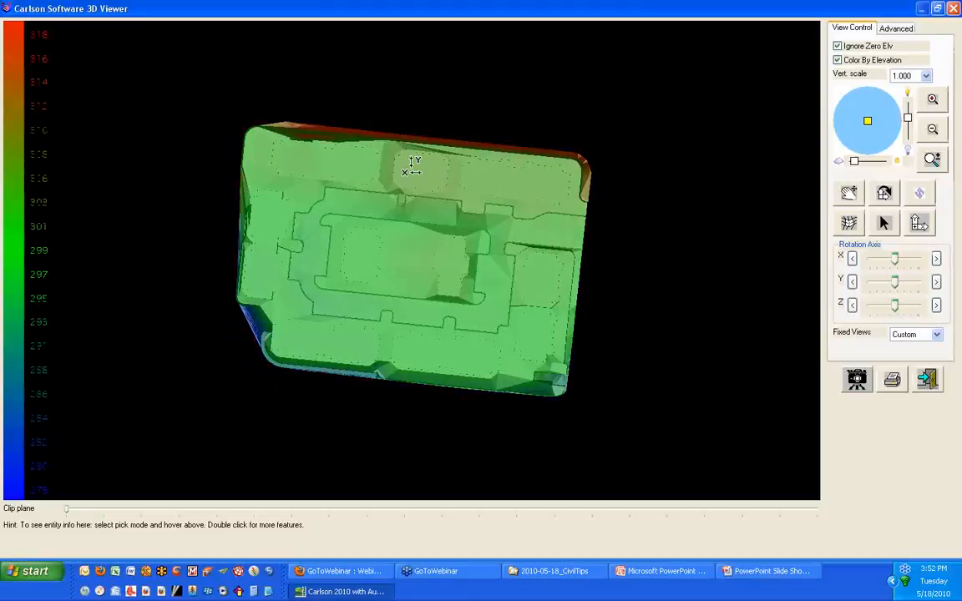
pyautogui.moveTo(412, 179); pyautogui.dragTo(416, 285)
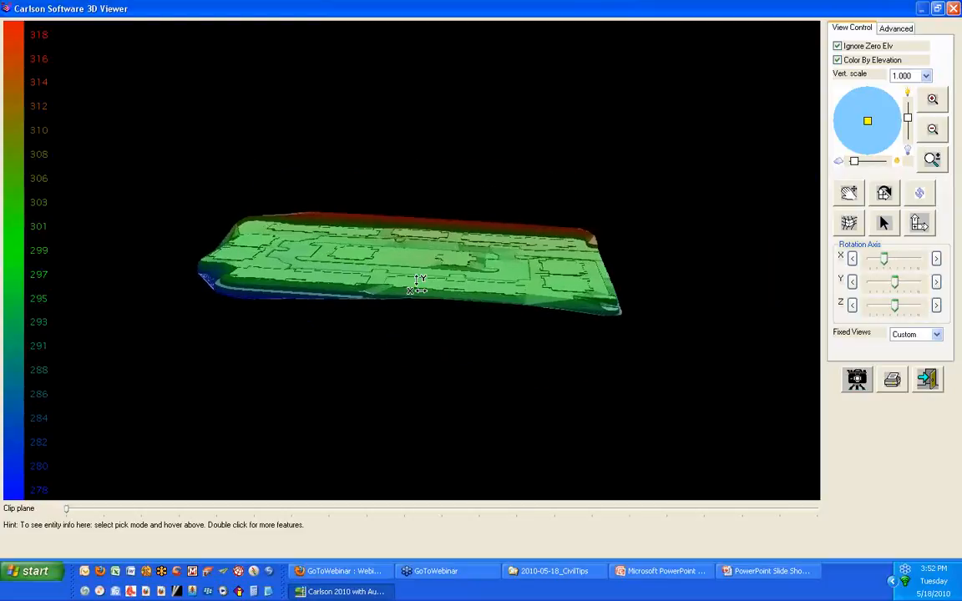
pyautogui.scroll(3, 417, 285)
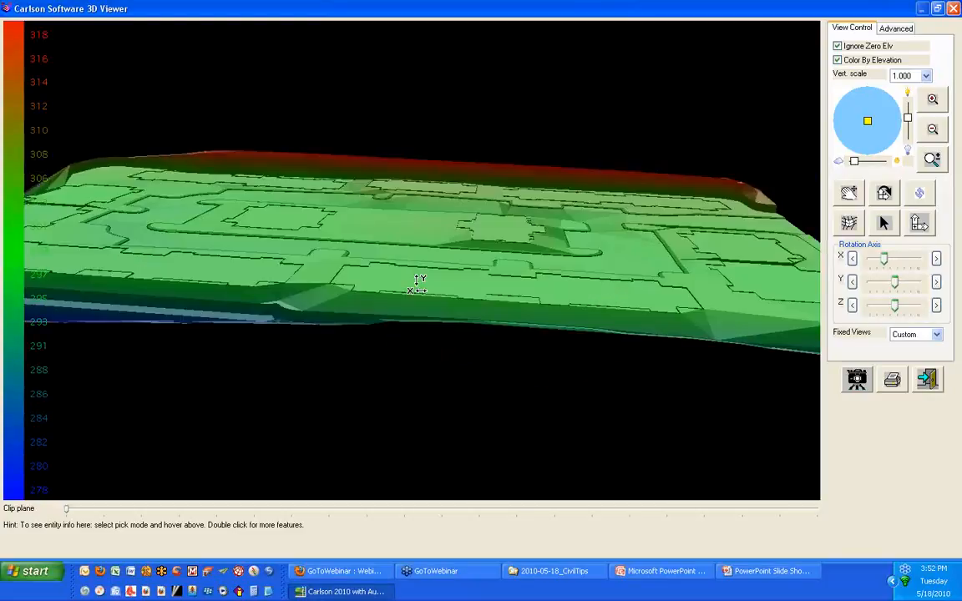
pyautogui.scroll(3, 417, 284)
pyautogui.scroll(3, 412, 285)
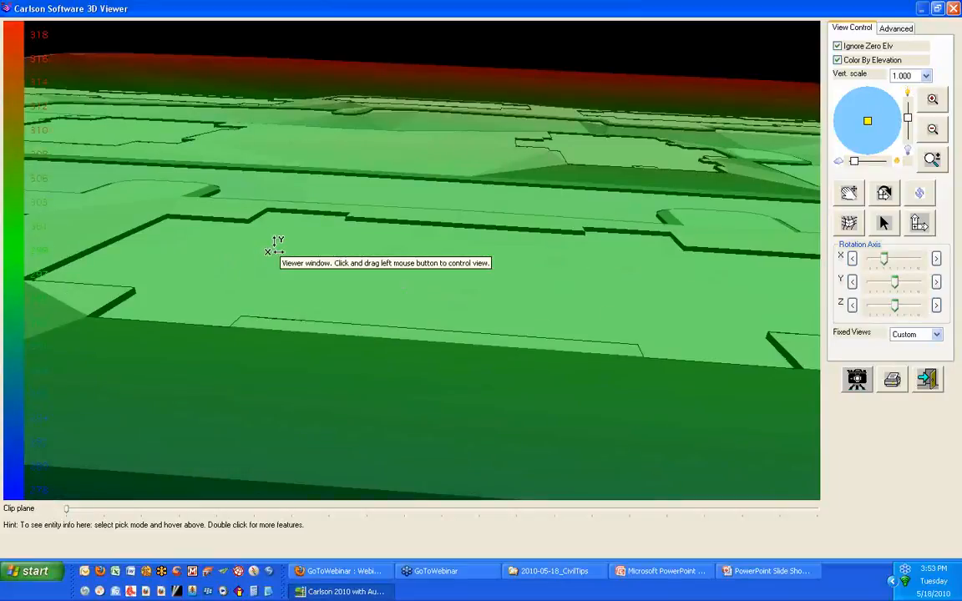
pyautogui.scroll(-3, 275, 247)
pyautogui.scroll(-2, 288, 253)
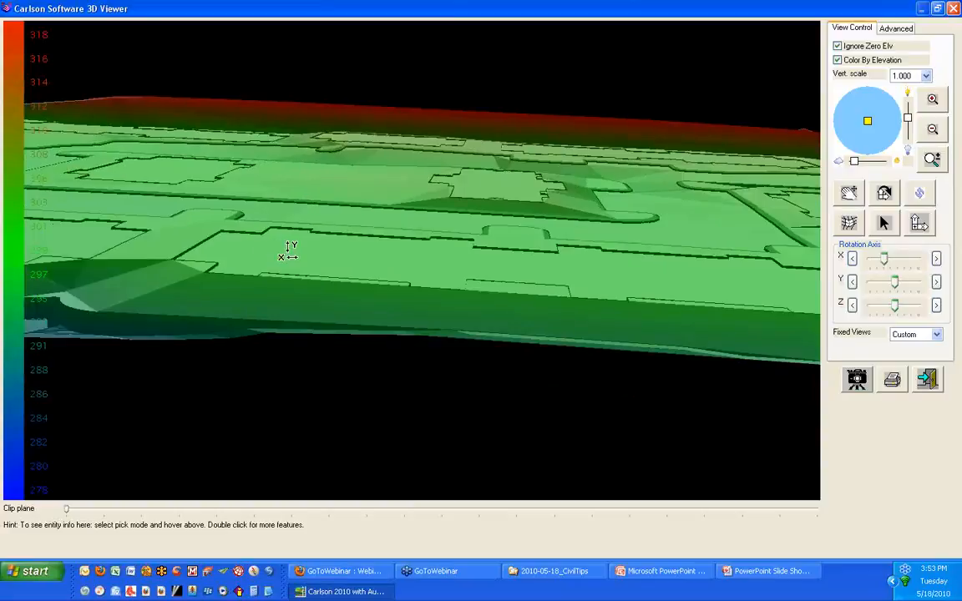
# - Inspect the design surface's building pads, curbs and central island from another side, and close the 3D viewer
pyautogui.moveTo(288, 253); pyautogui.dragTo(558, 453)
pyautogui.scroll(5, 440, 243)
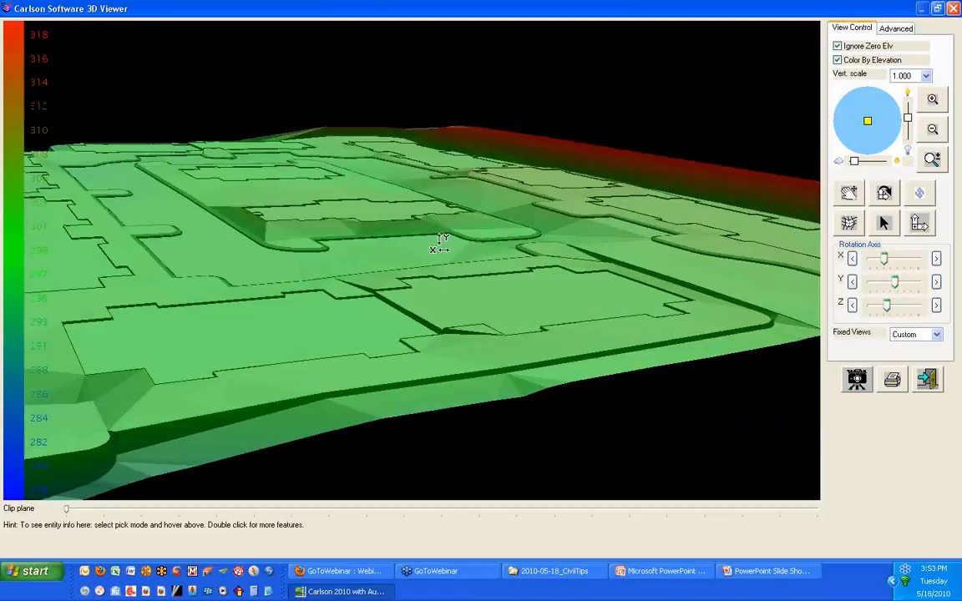
pyautogui.scroll(-2, 440, 243)
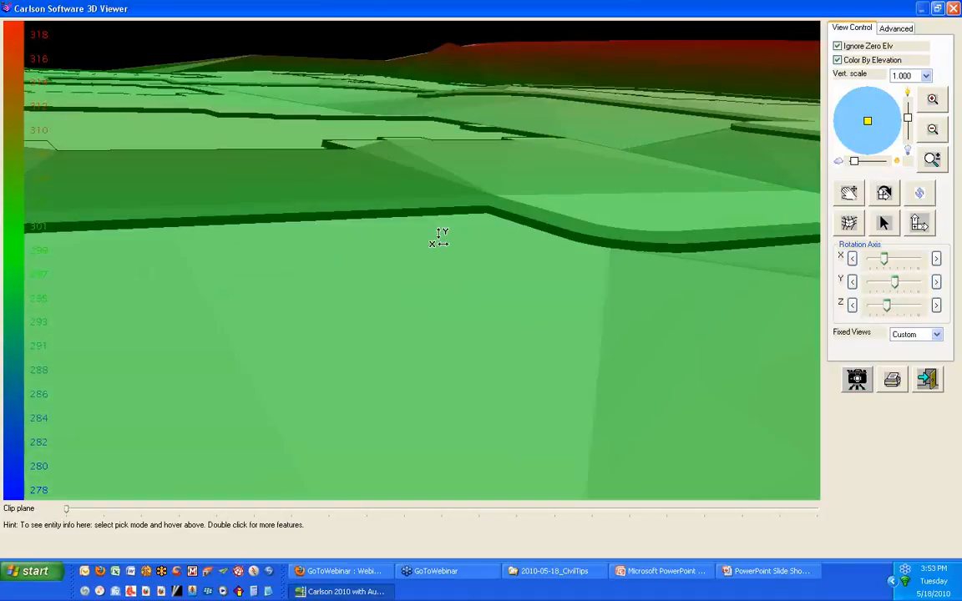
pyautogui.scroll(-2, 439, 241)
pyautogui.scroll(-3, 436, 242)
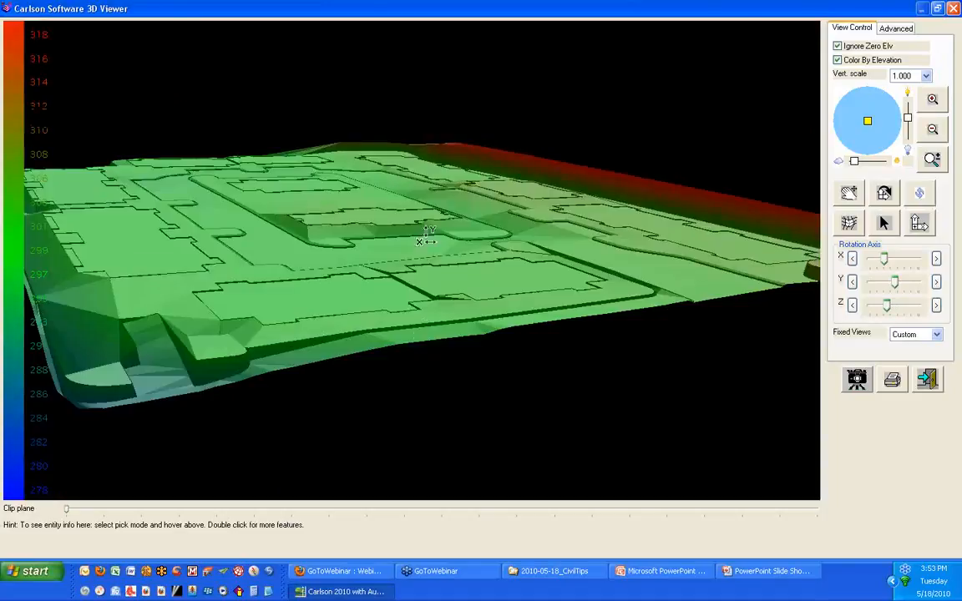
pyautogui.moveTo(424, 330); pyautogui.dragTo(400, 260)
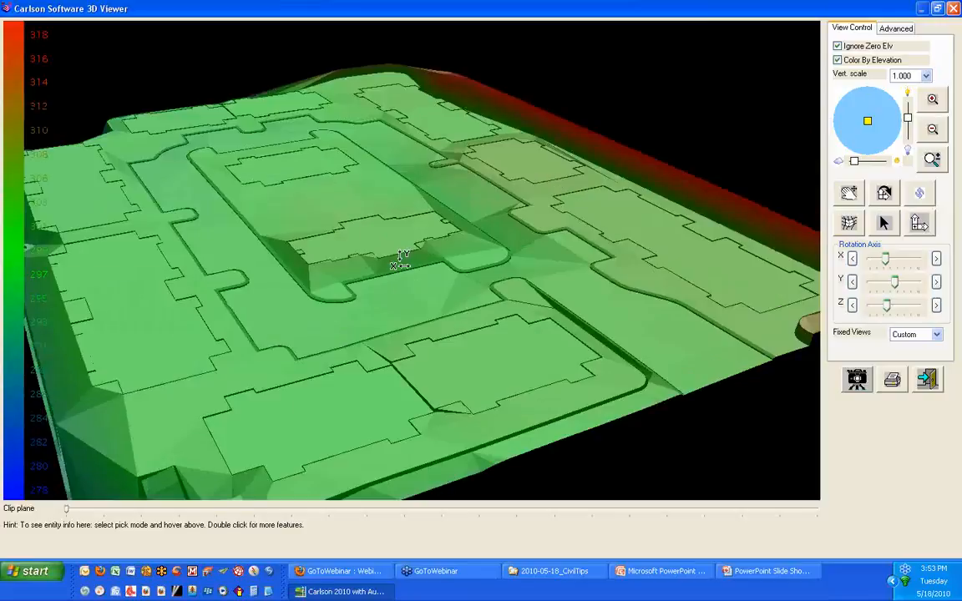
pyautogui.click(927, 380)
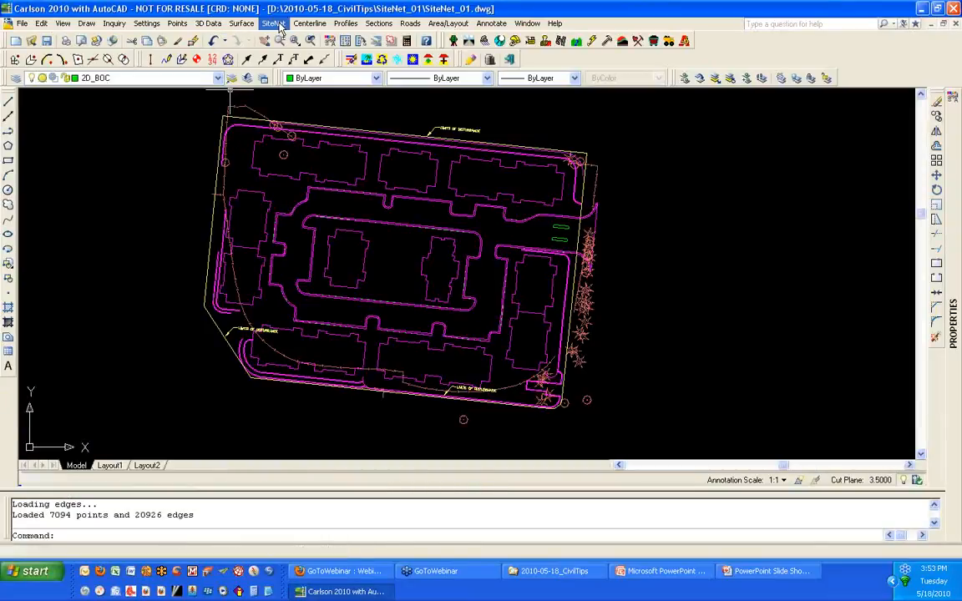
# - Calculate the site's total volumes with cut swell and fill shrink factors of 1.000, English units and the Standard Report Viewer
pyautogui.click(276, 23)
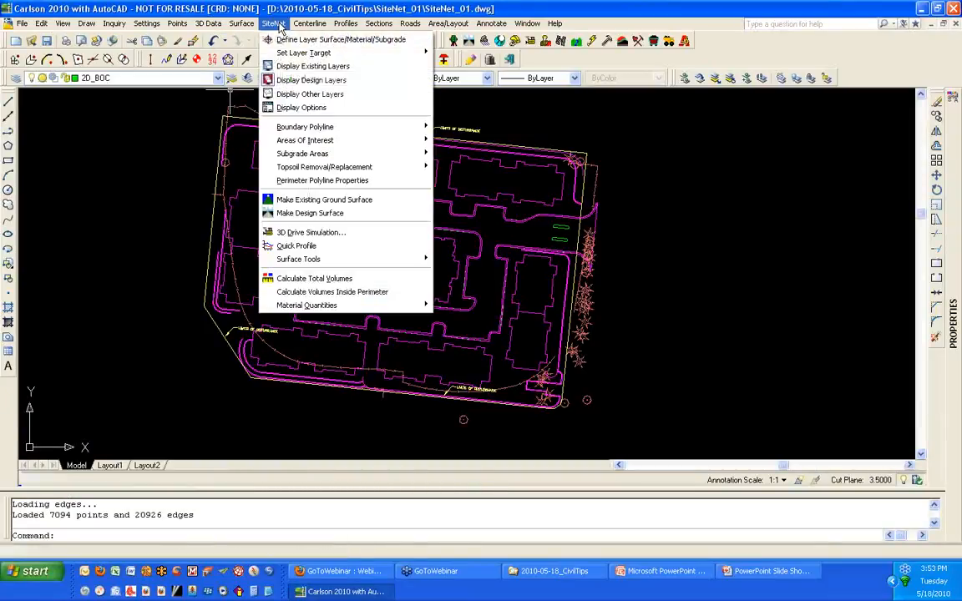
pyautogui.click(355, 279)
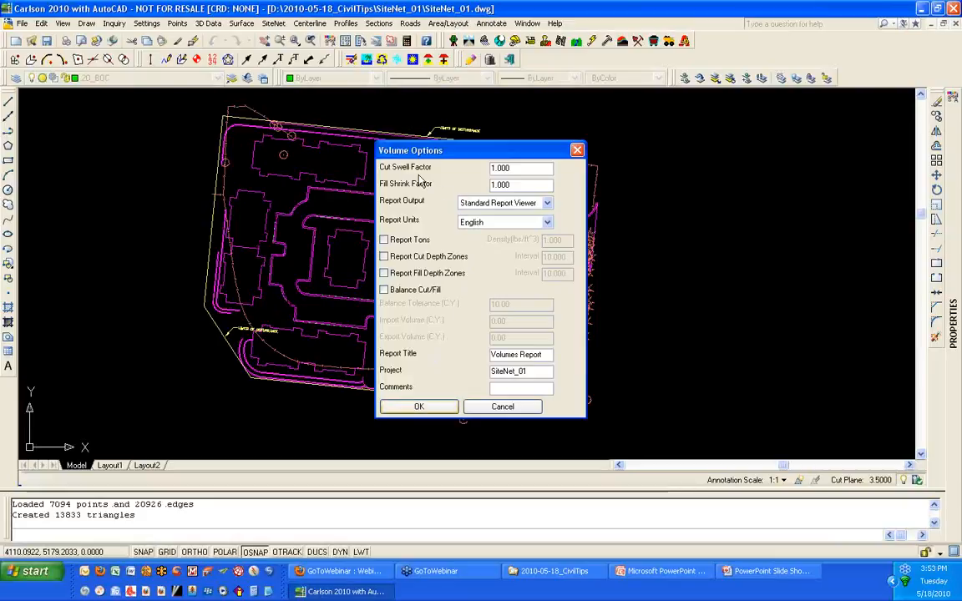
pyautogui.click(431, 408)
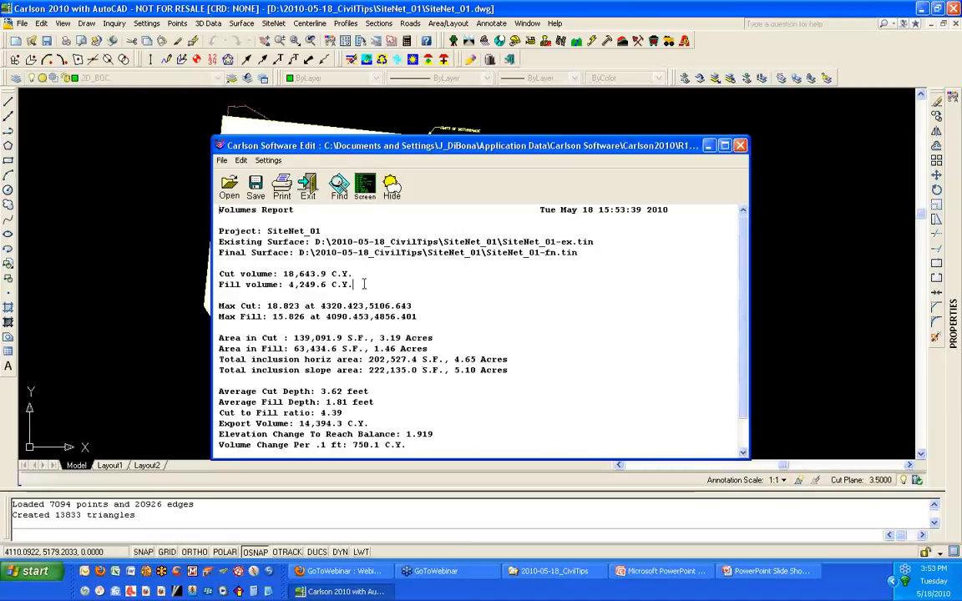
# - Review the cut and fill volumes and the remaining figures in the Volumes Report, and close the report
pyautogui.moveTo(218, 274); pyautogui.dragTo(358, 285)
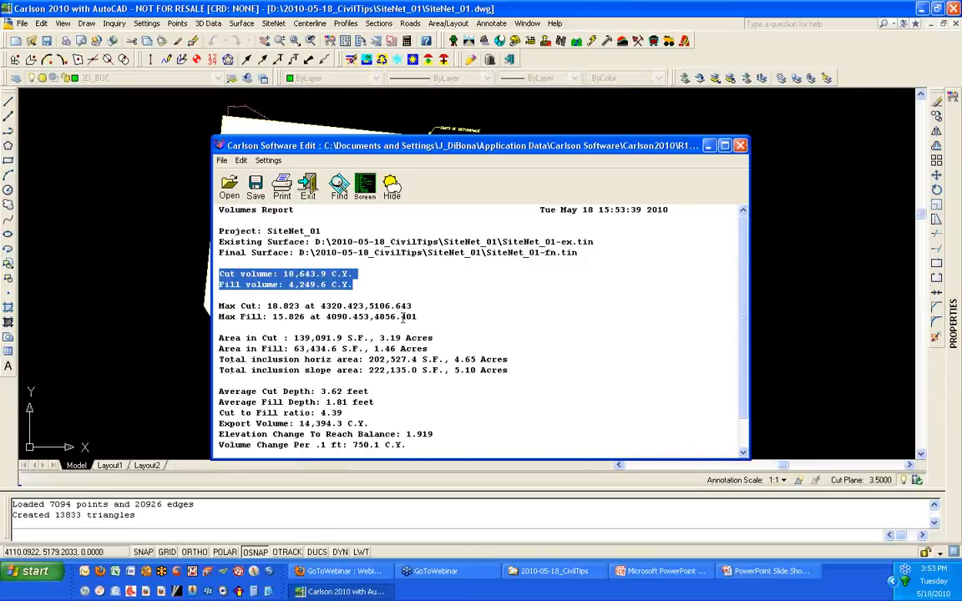
pyautogui.click(527, 316)
pyautogui.scroll(-1, 531, 318)
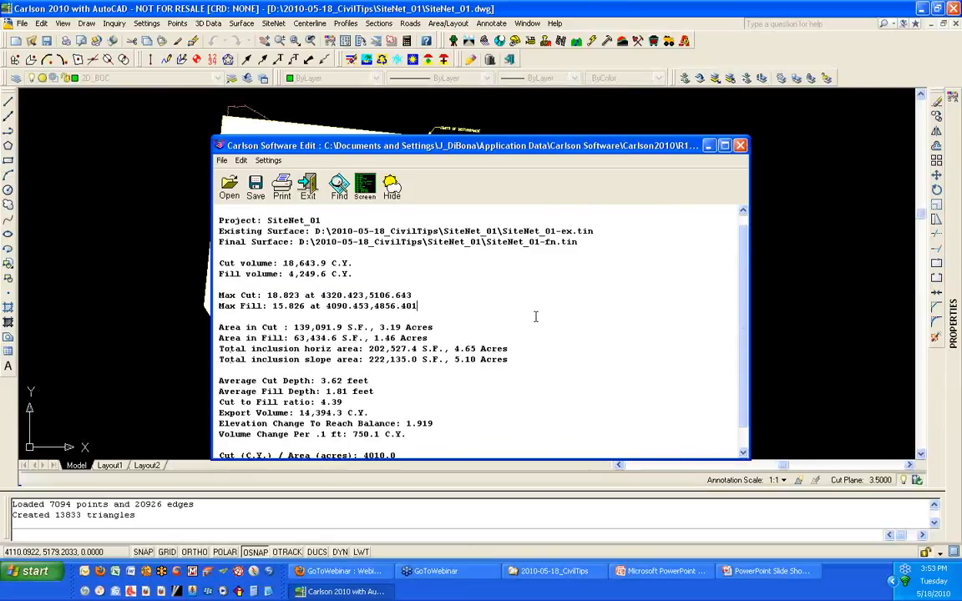
pyautogui.scroll(1, 537, 319)
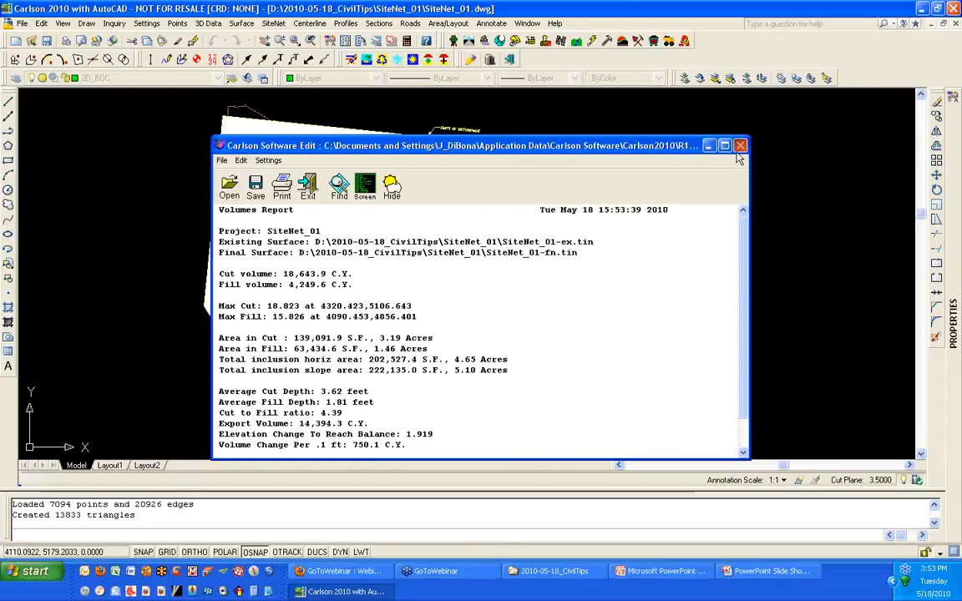
pyautogui.click(740, 147)
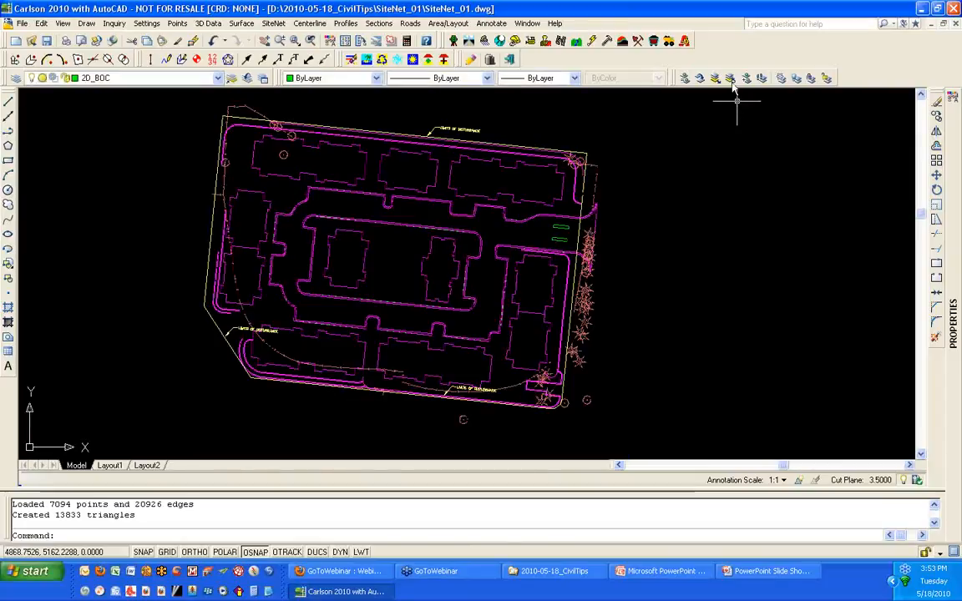
# - Generate the standard material quantities report for the entire drawing
pyautogui.click(273, 22)
pyautogui.moveTo(367, 307)
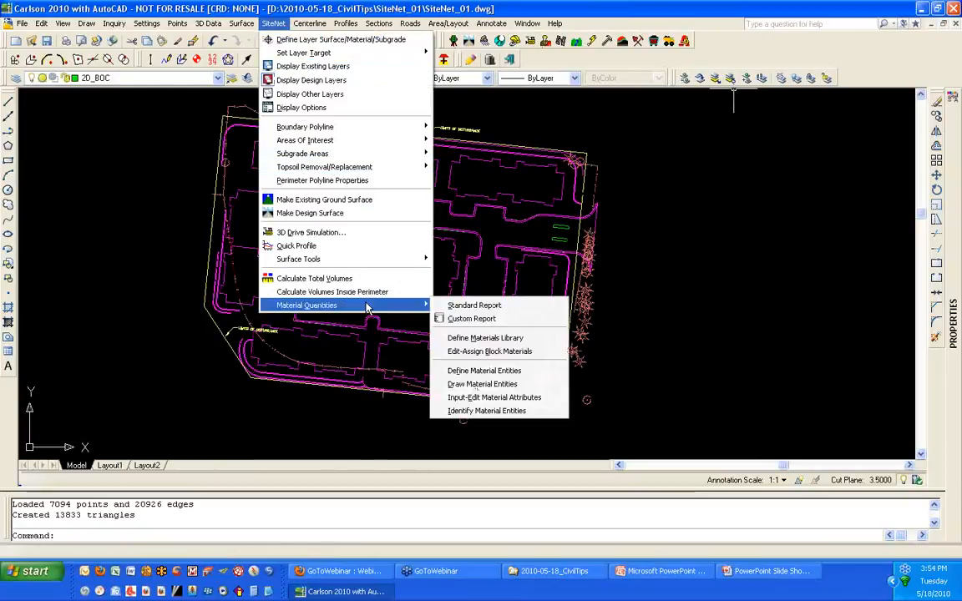
pyautogui.click(521, 308)
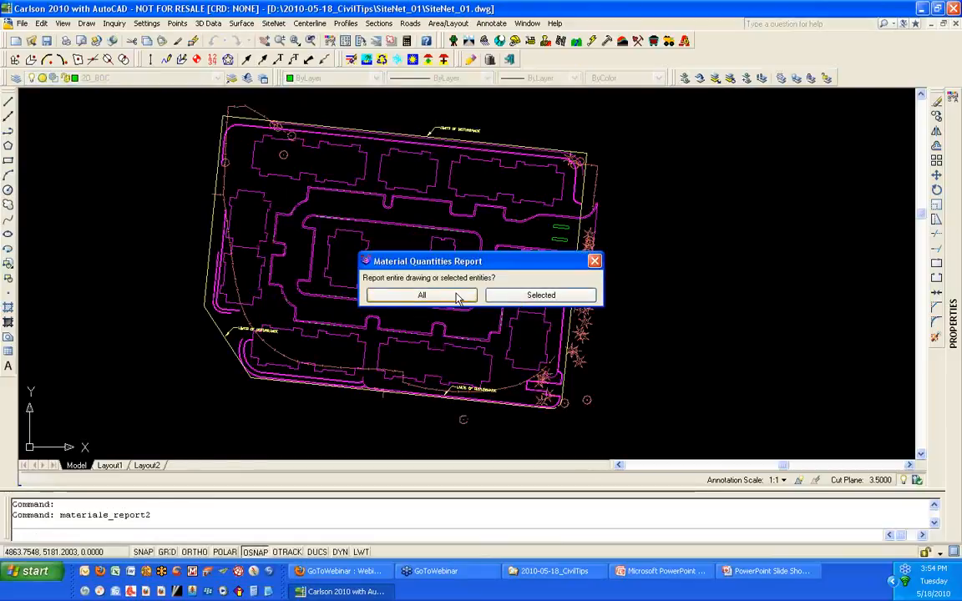
pyautogui.click(422, 295)
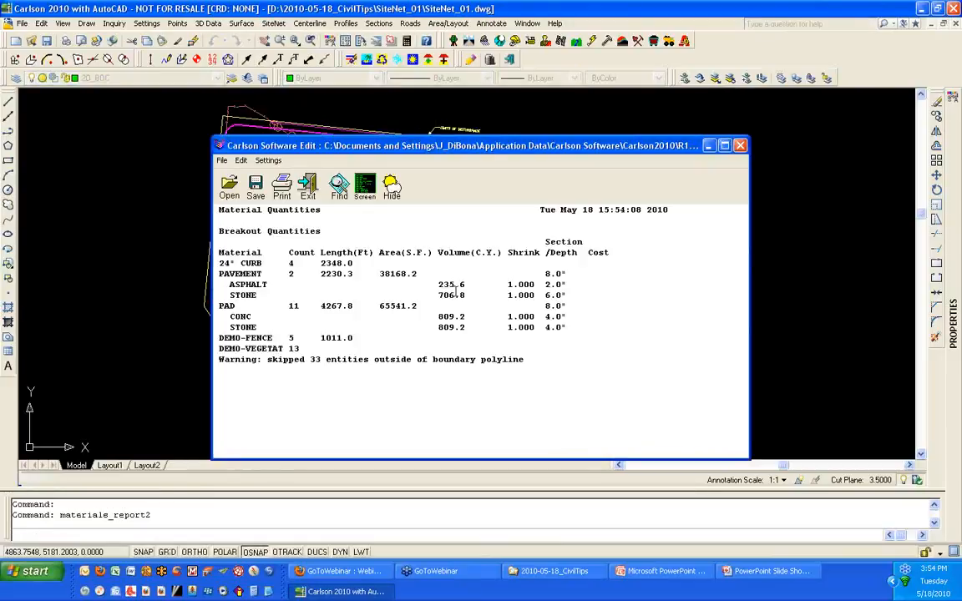
# - Insert two blank lines below the 24" CURB row in the material quantities report
pyautogui.click(352, 264)
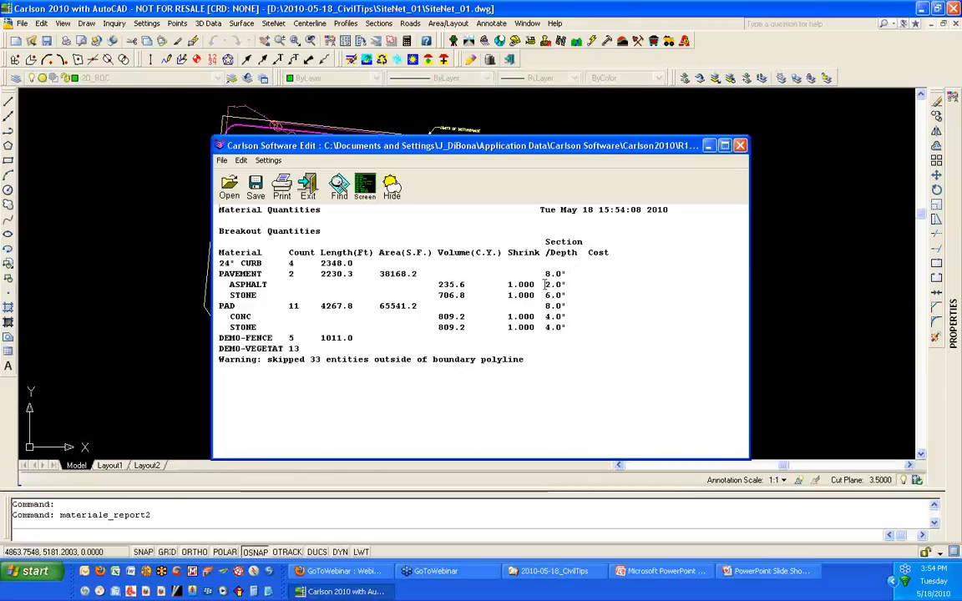
pyautogui.press('Return')
pyautogui.press('Return')
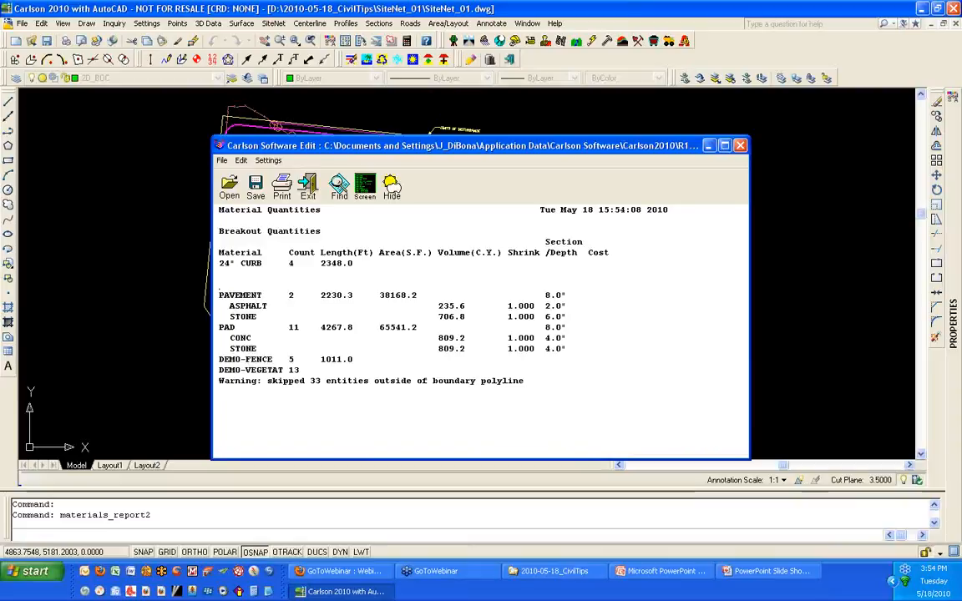
# - Compare the highlighted 24" CURB row of the report with the curb lines in the drawing by moving the report window aside and back
pyautogui.click(217, 263)
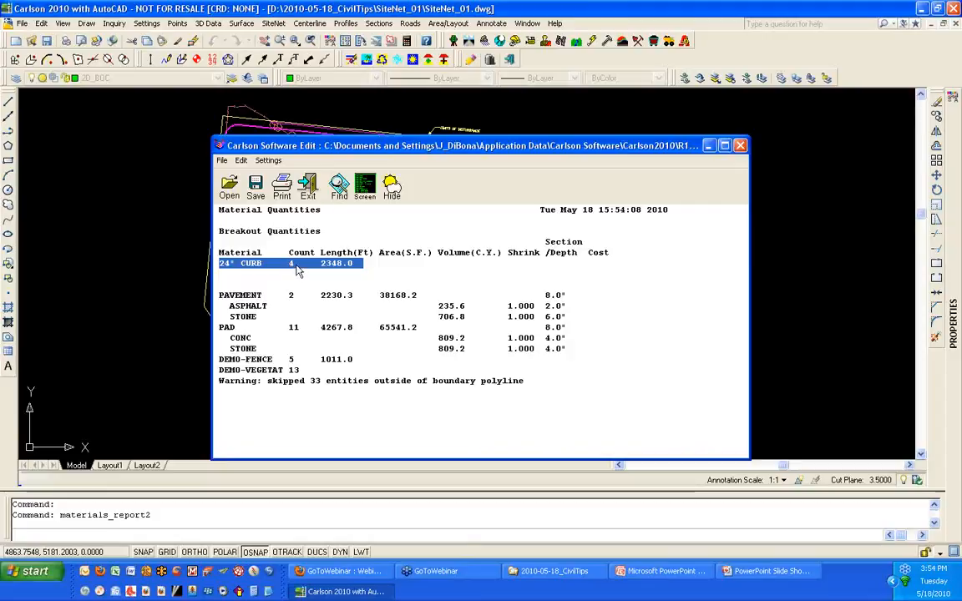
pyautogui.moveTo(317, 143); pyautogui.dragTo(364, 311)
pyautogui.moveTo(363, 365); pyautogui.dragTo(362, 366)
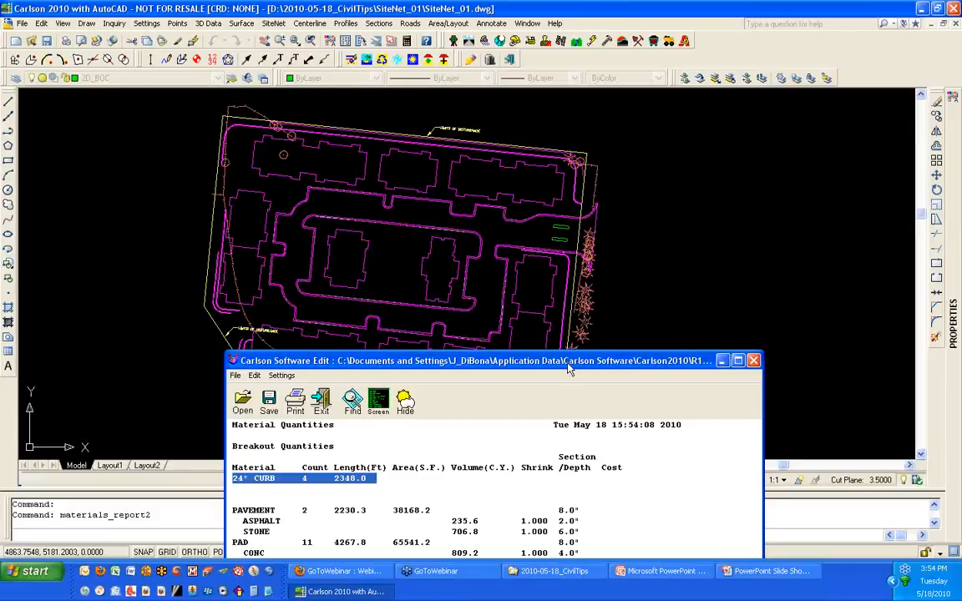
pyautogui.moveTo(568, 368); pyautogui.dragTo(528, 108)
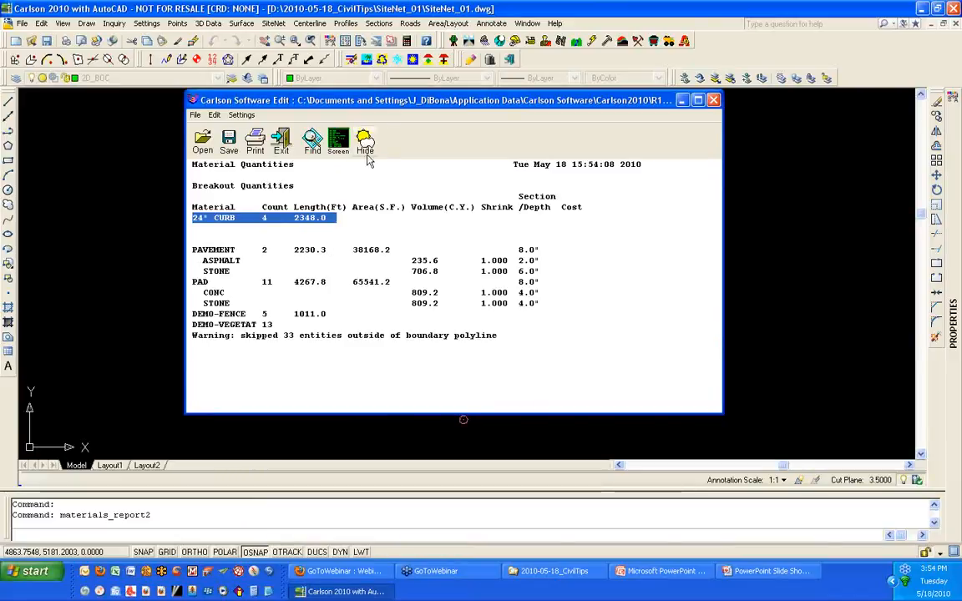
pyautogui.moveTo(401, 110)
pyautogui.mouseDown()
pyautogui.moveTo(424, 241)
pyautogui.moveTo(414, 428)
pyautogui.moveTo(381, 139)
pyautogui.moveTo(410, 399)
pyautogui.mouseUp()
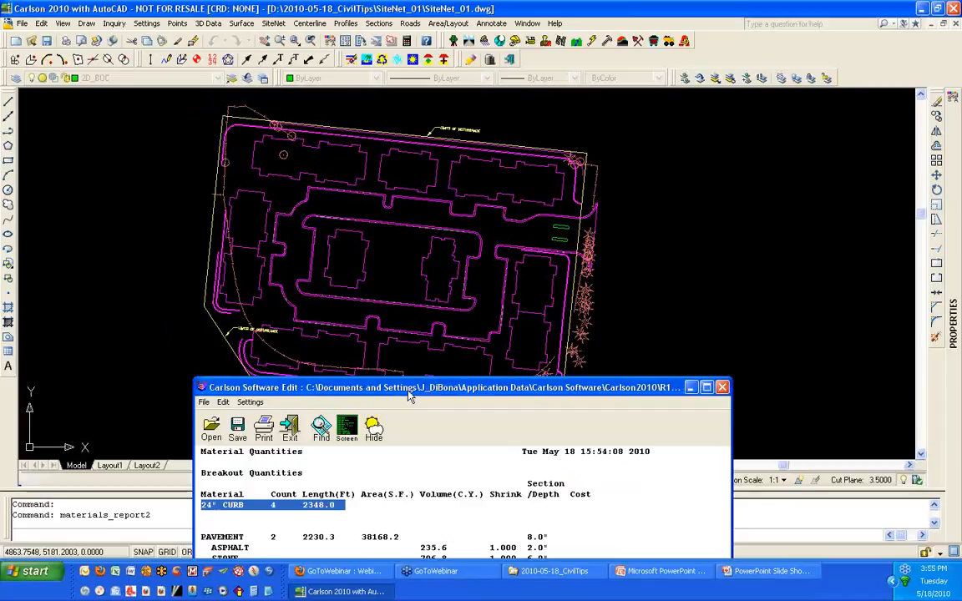
pyautogui.moveTo(409, 398); pyautogui.dragTo(384, 127)
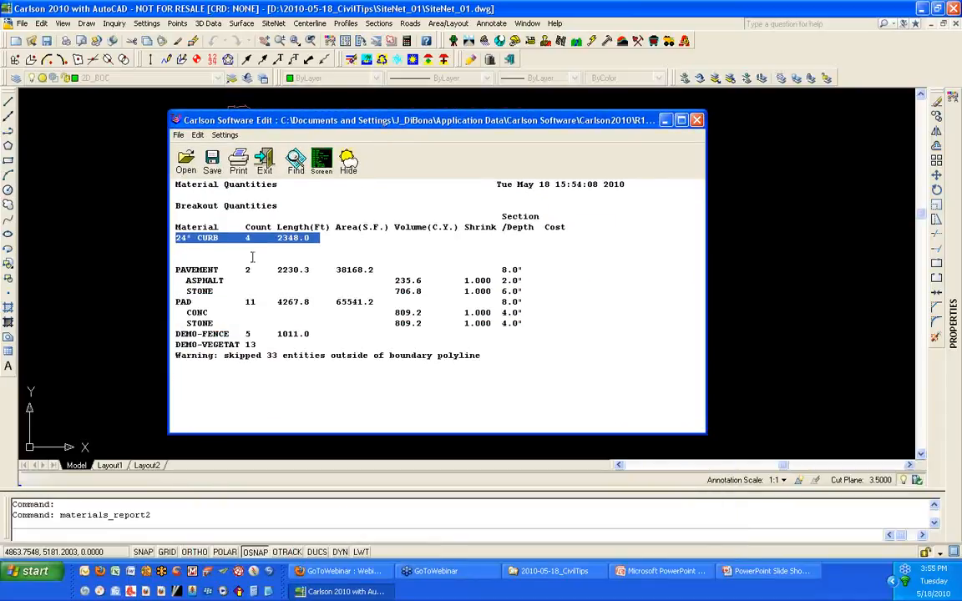
pyautogui.moveTo(375, 125); pyautogui.dragTo(399, 355)
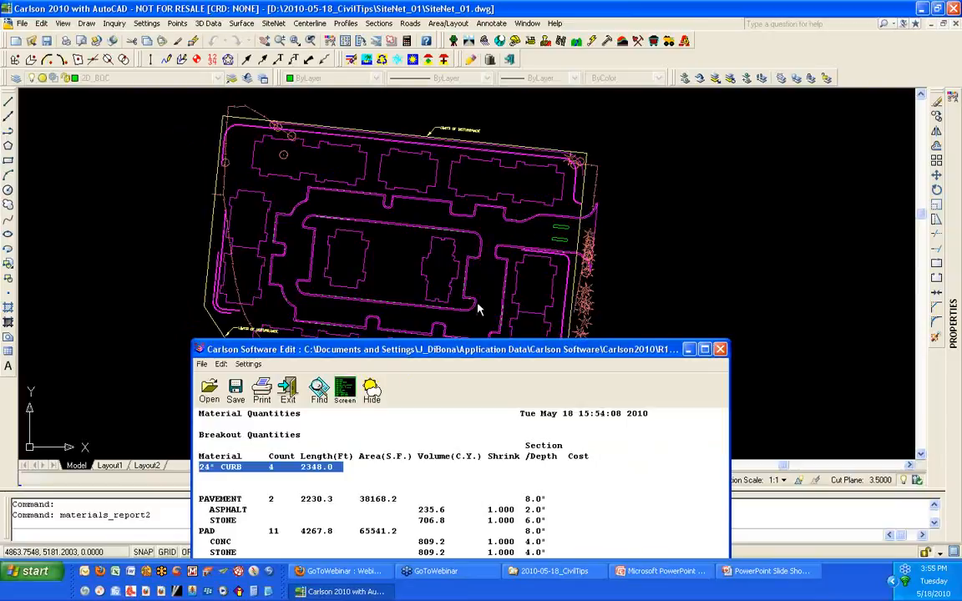
pyautogui.moveTo(458, 344); pyautogui.dragTo(430, 98)
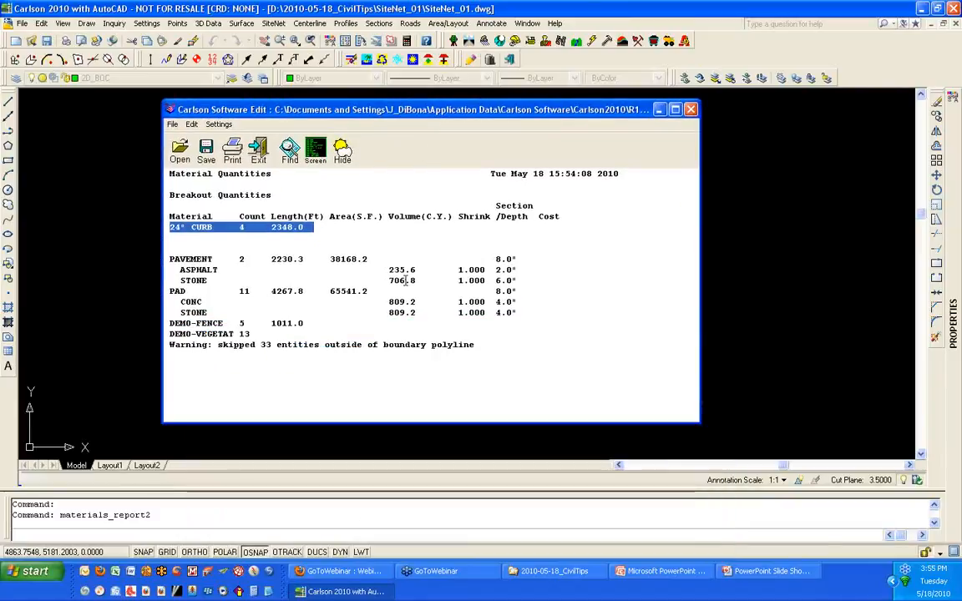
# - Set off the PAVEMENT and PAD groups in the report by inserting two blank lines below each group's STONE row
pyautogui.click(424, 270)
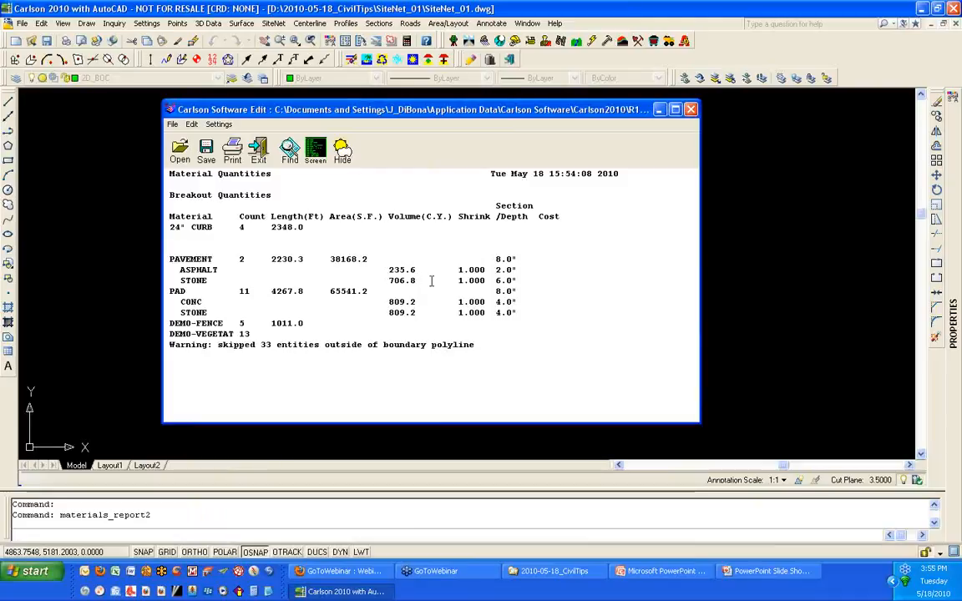
pyautogui.click(524, 281)
pyautogui.press('Return')
pyautogui.press('Return')
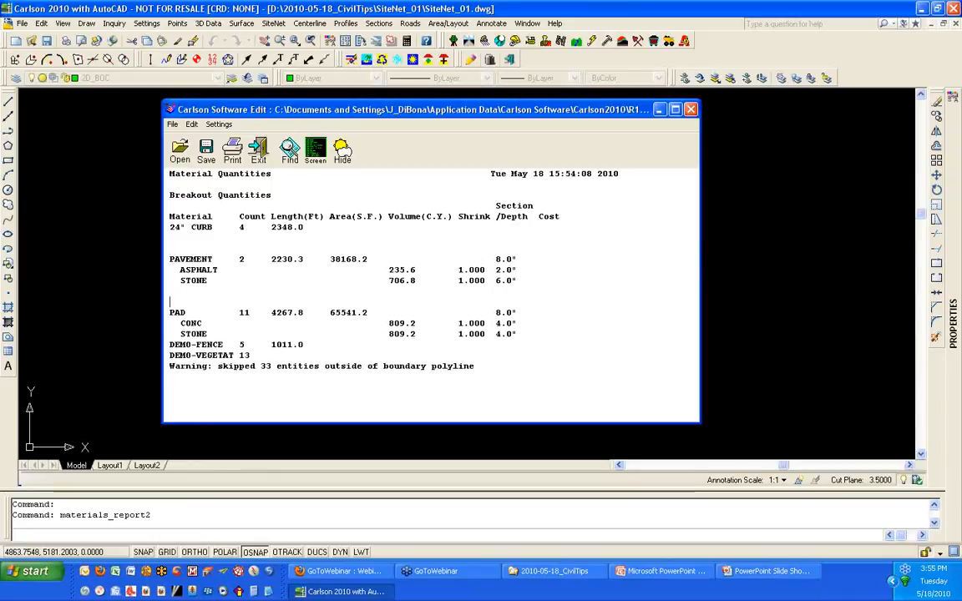
pyautogui.click(521, 334)
pyautogui.press('Return')
pyautogui.press('Return')
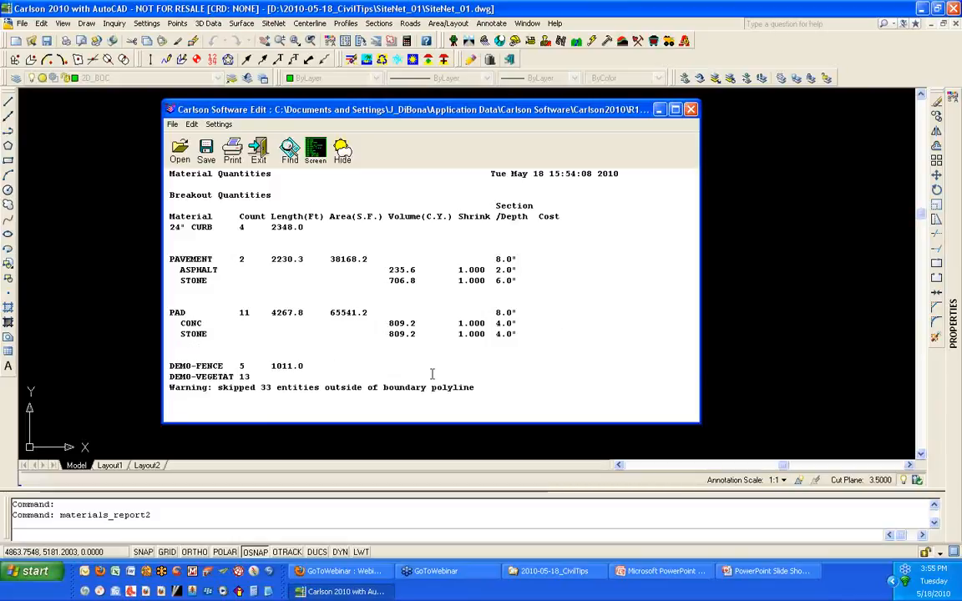
# - Insert a blank line below each of the DEMO-FENCE and DEMO-VEGETAT rows and close the material quantities report
pyautogui.click(366, 367)
pyautogui.press('Return')
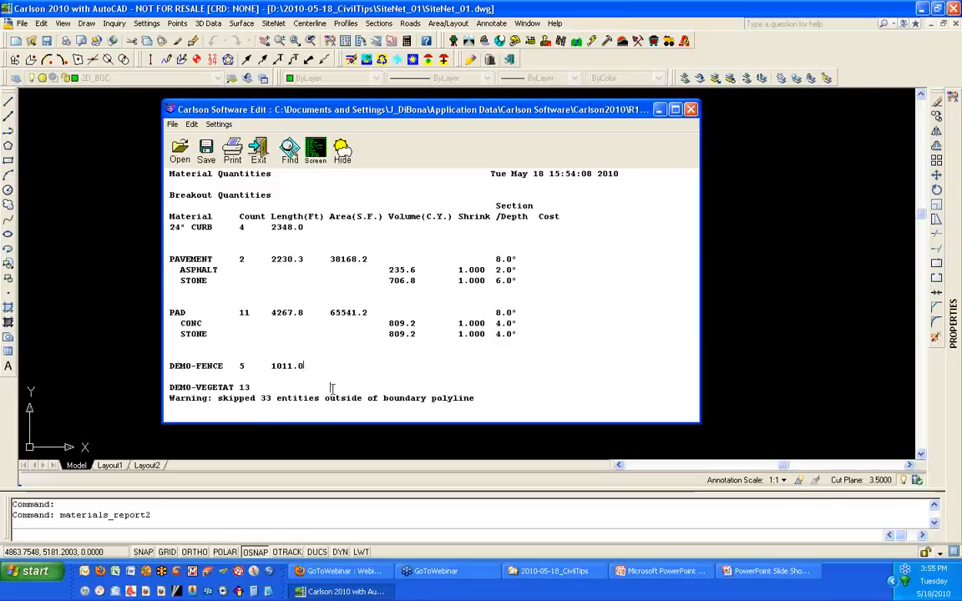
pyautogui.press('Return')
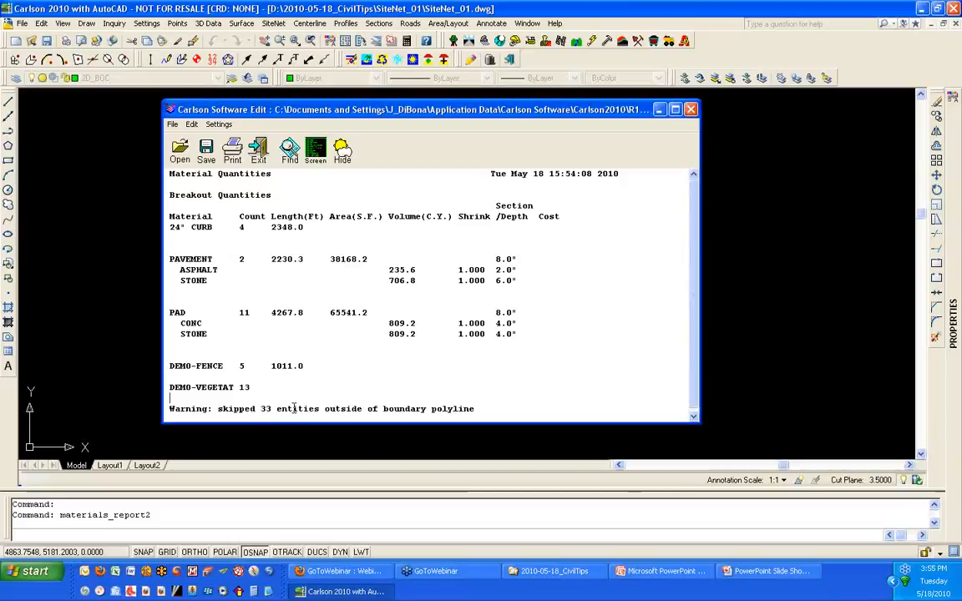
pyautogui.click(691, 109)
pyautogui.click(429, 286)
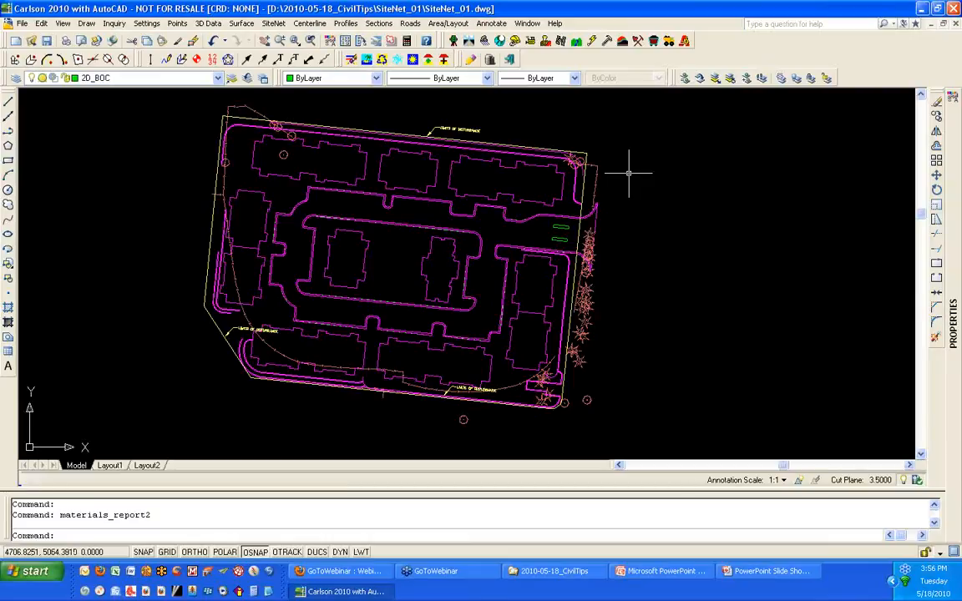
# - Make layer 0 current and freeze the 2D_BOC, 3D_BOC and 3D_EOP layers
pyautogui.click(217, 80)
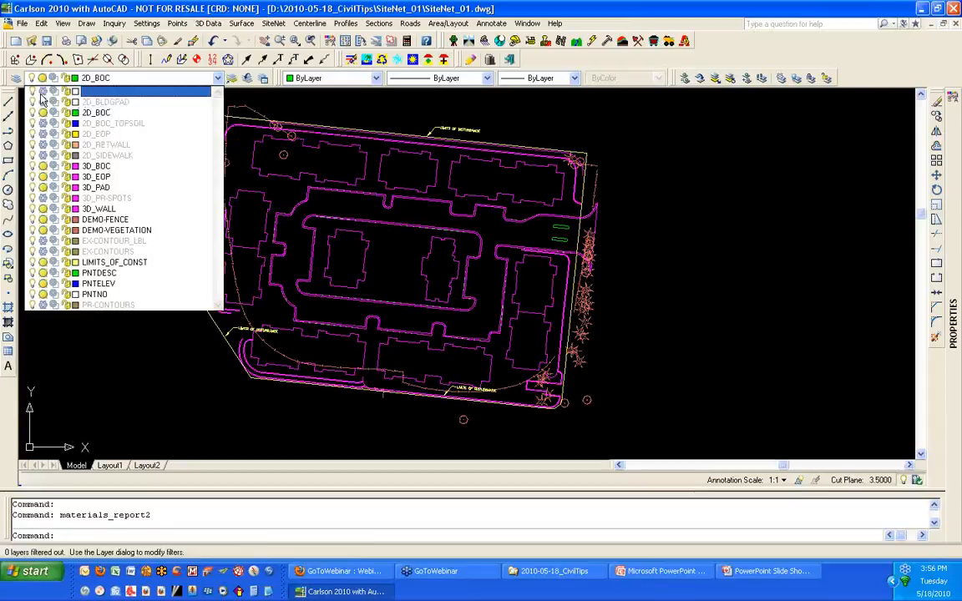
pyautogui.click(97, 92)
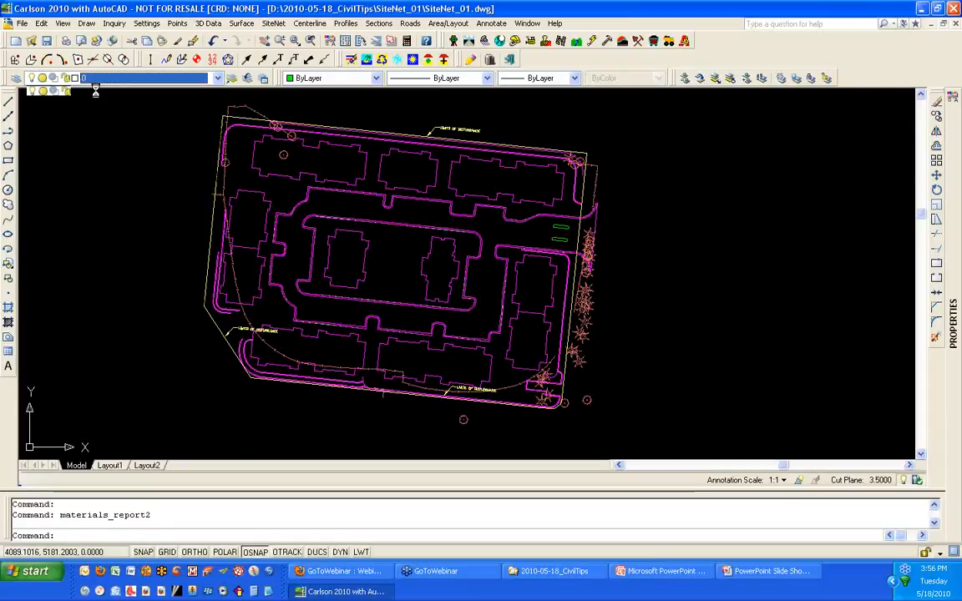
pyautogui.click(138, 78)
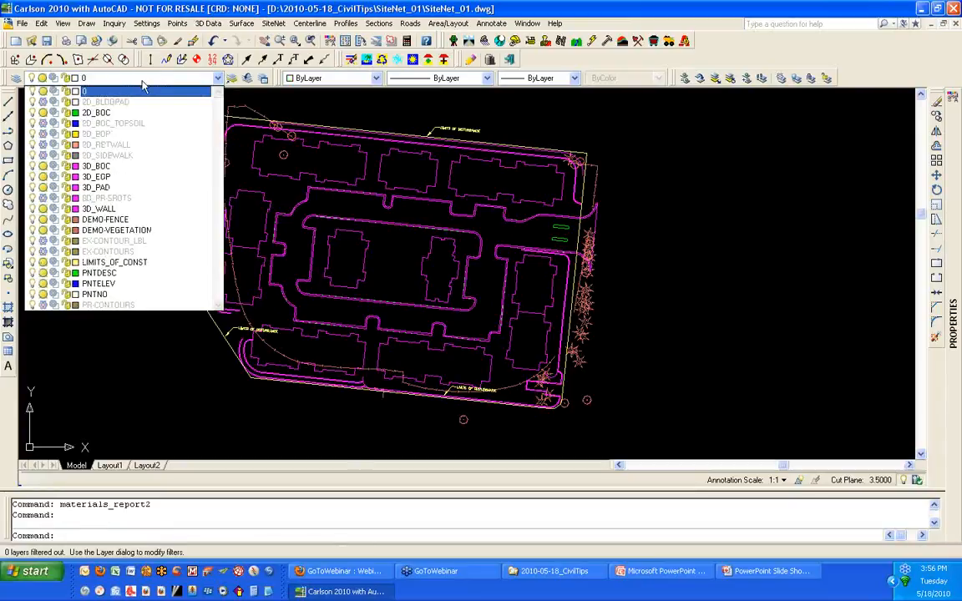
pyautogui.click(42, 112)
pyautogui.click(43, 134)
pyautogui.click(43, 166)
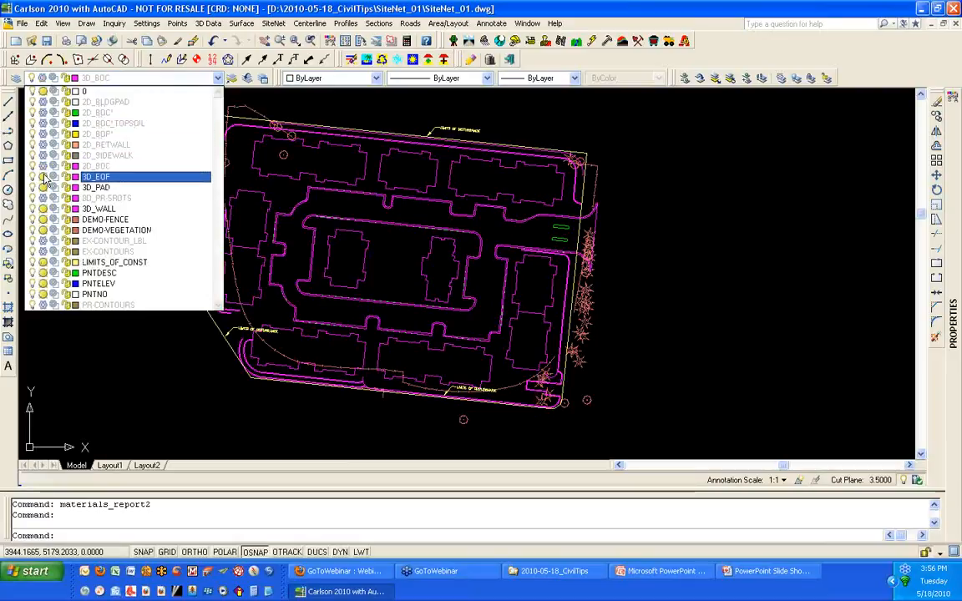
pyautogui.click(42, 176)
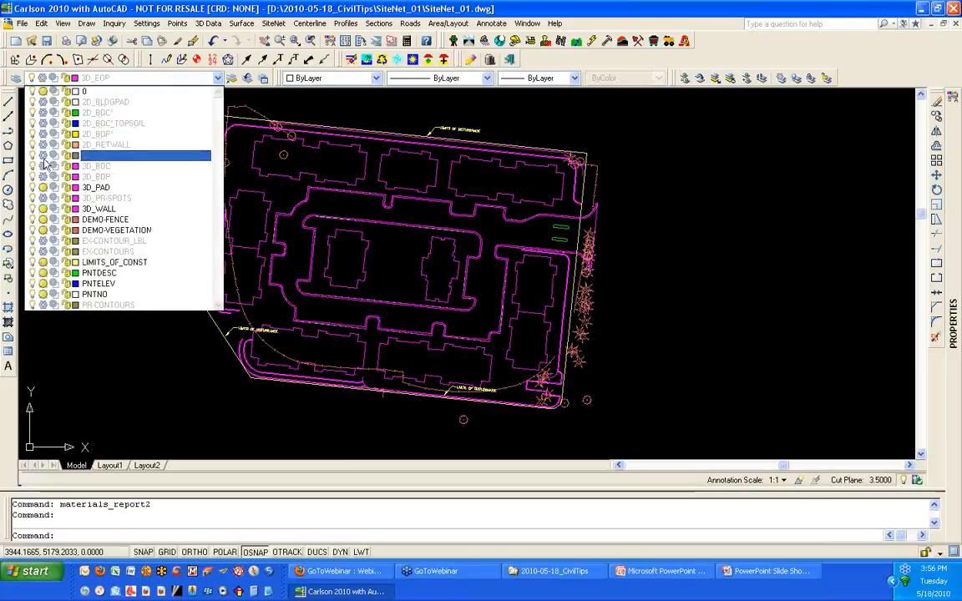
# - Thaw the 2D_BOC_TOPSOIL and 2D_BLDGPAD layers
pyautogui.click(43, 124)
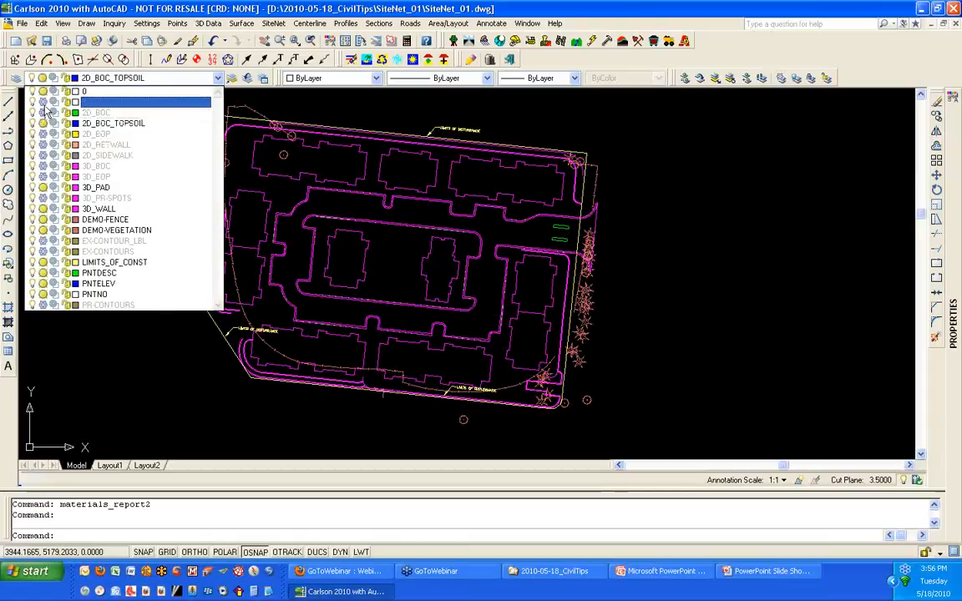
pyautogui.click(43, 101)
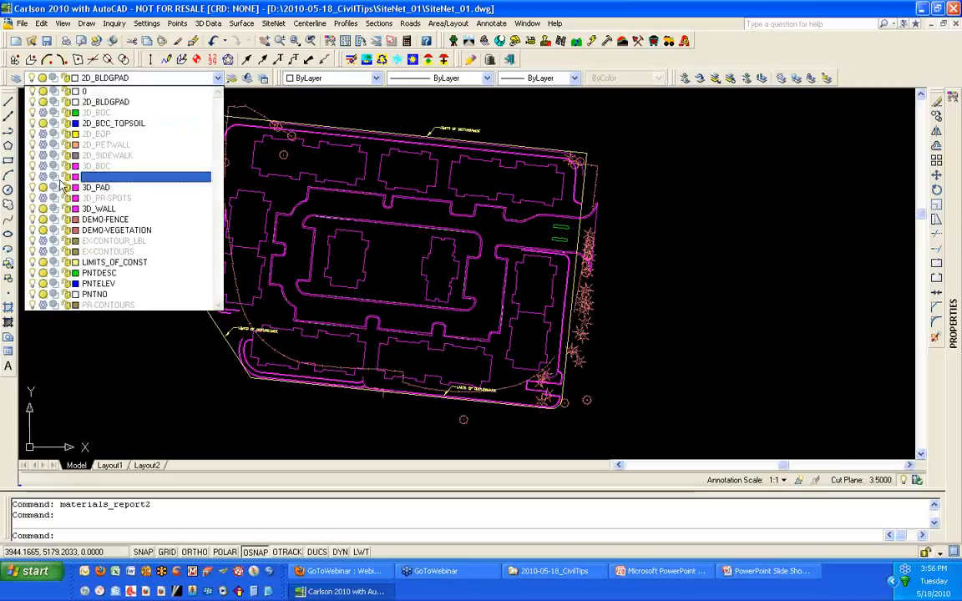
pyautogui.click(104, 336)
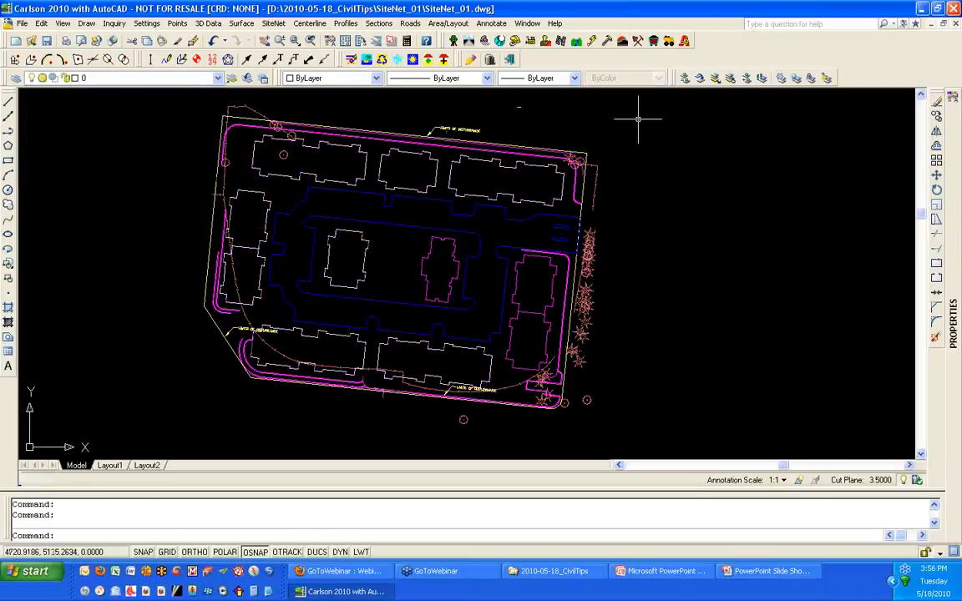
# - Isolate the 2D_BOC_TOPSOIL layer by picking one of its blue polylines at the site entrance
pyautogui.click(714, 81)
pyautogui.click(563, 217)
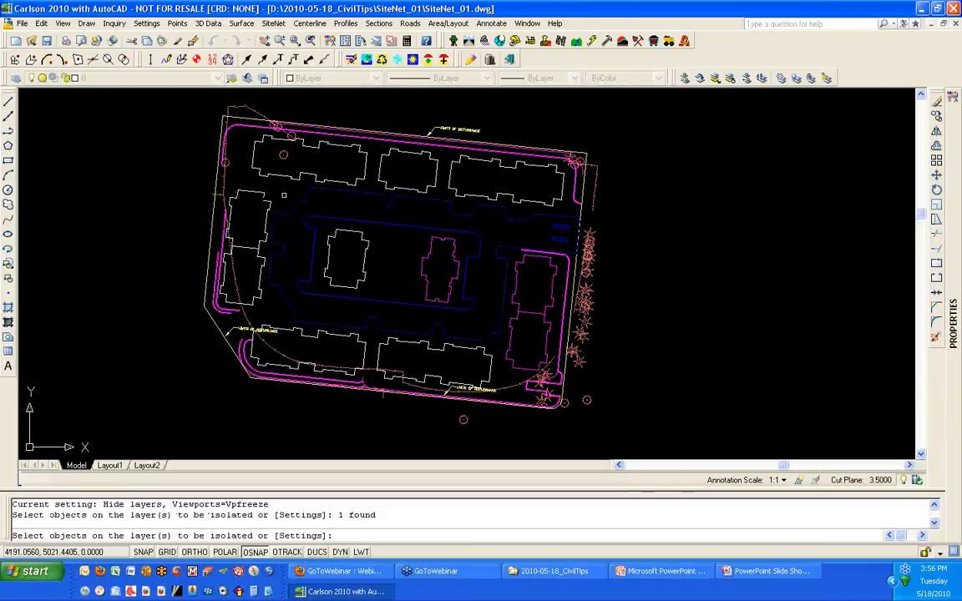
pyautogui.press('Return')
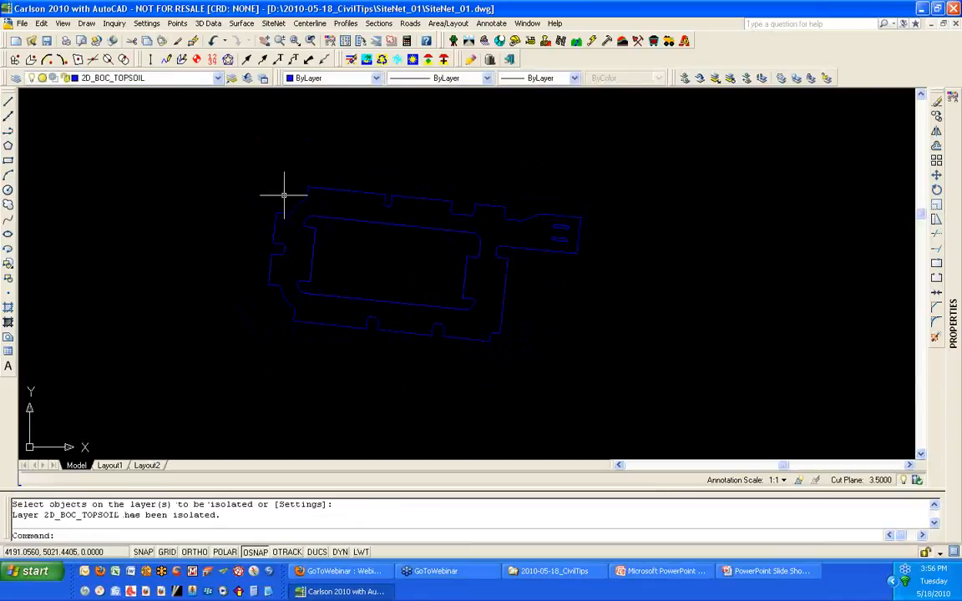
# - Turn the 2D_BLDGPAD and LIMITS_OF_CONST layers back on alongside the isolated topsoil layer
pyautogui.click(187, 78)
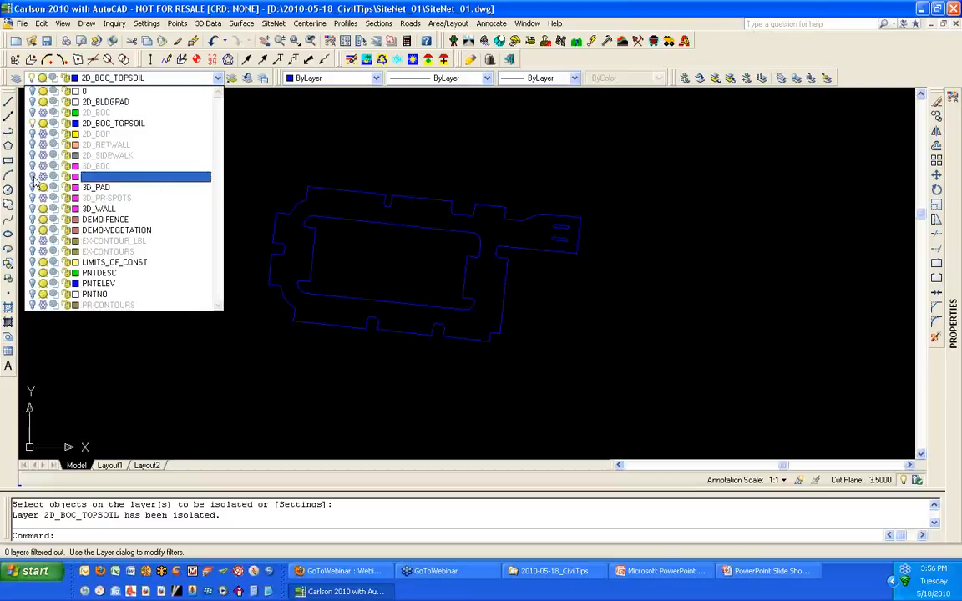
pyautogui.click(32, 101)
pyautogui.click(32, 262)
pyautogui.click(230, 359)
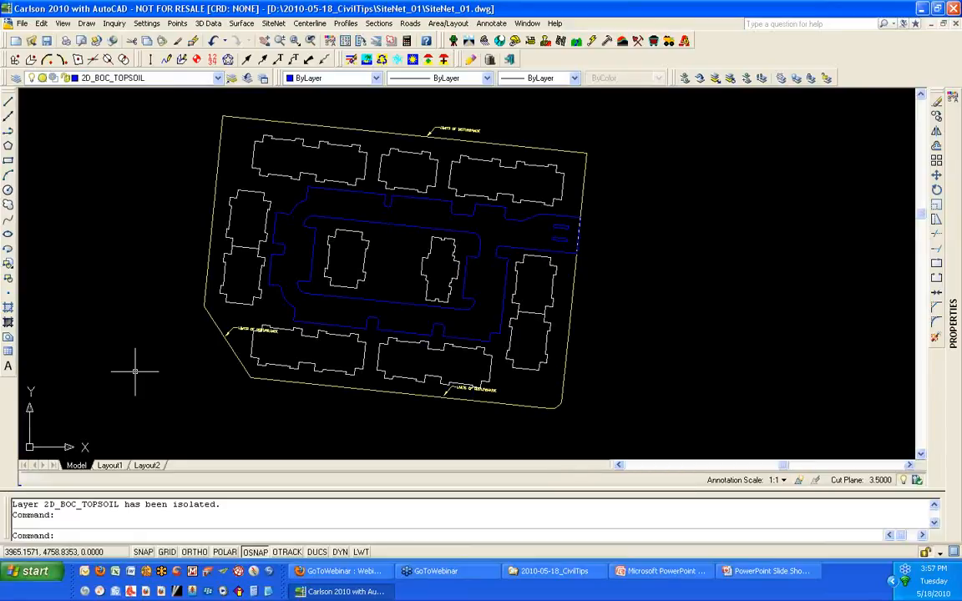
# - Define the topsoil depths with a removal depth of 1 and a replacement depth of .5
pyautogui.click(273, 22)
pyautogui.moveTo(284, 170)
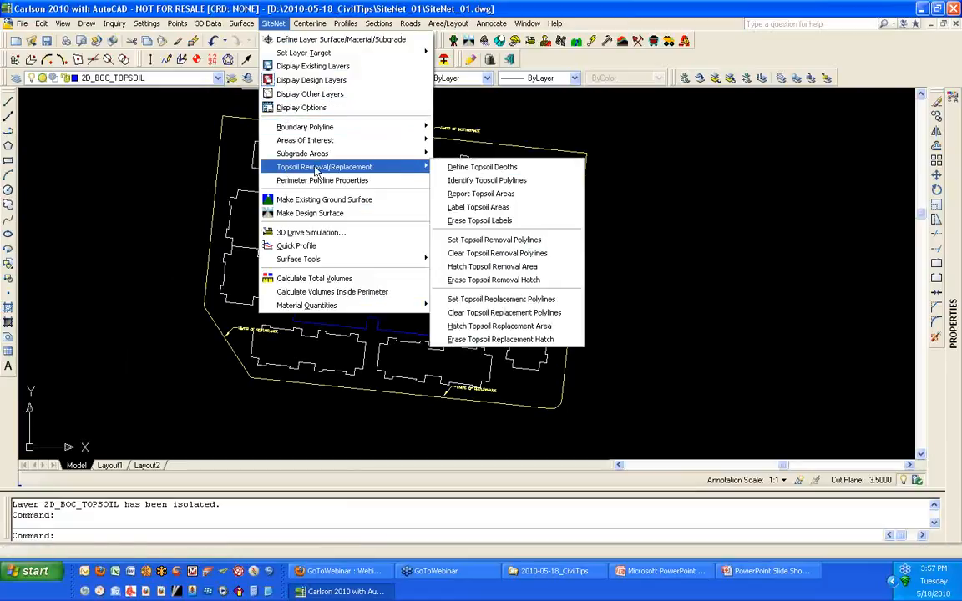
pyautogui.click(567, 171)
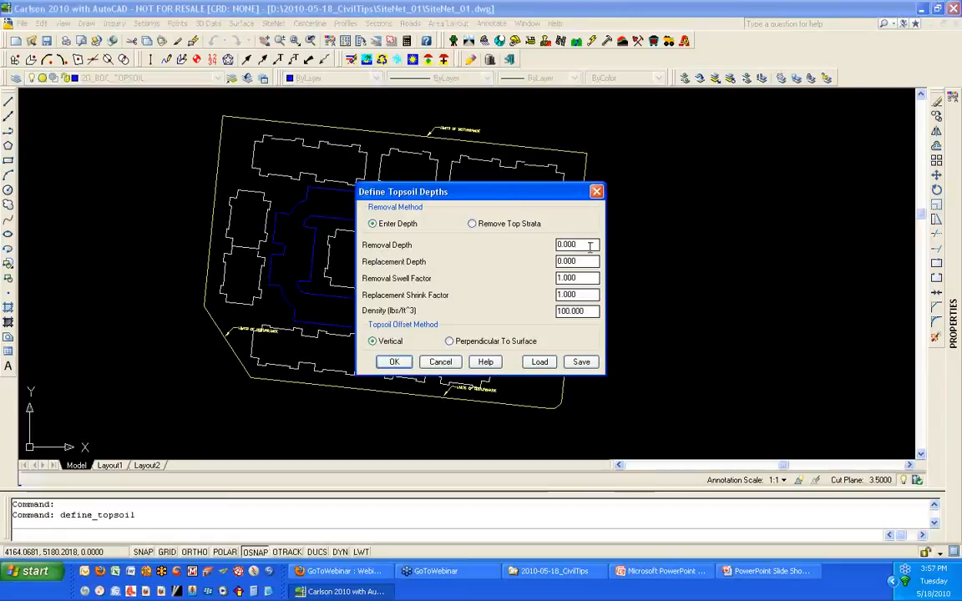
pyautogui.write('1')
pyautogui.press('Tab')
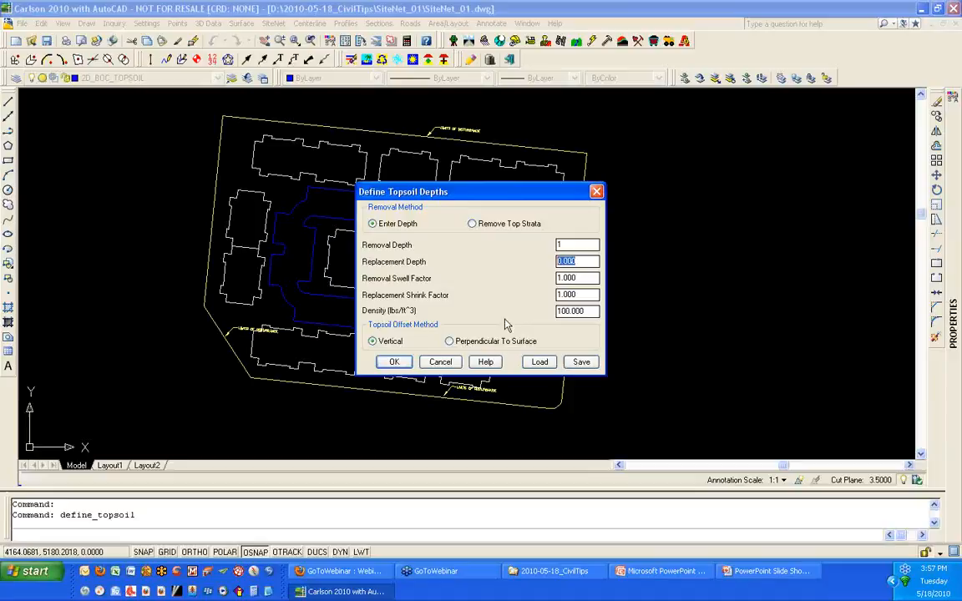
pyautogui.press('BackSpace')
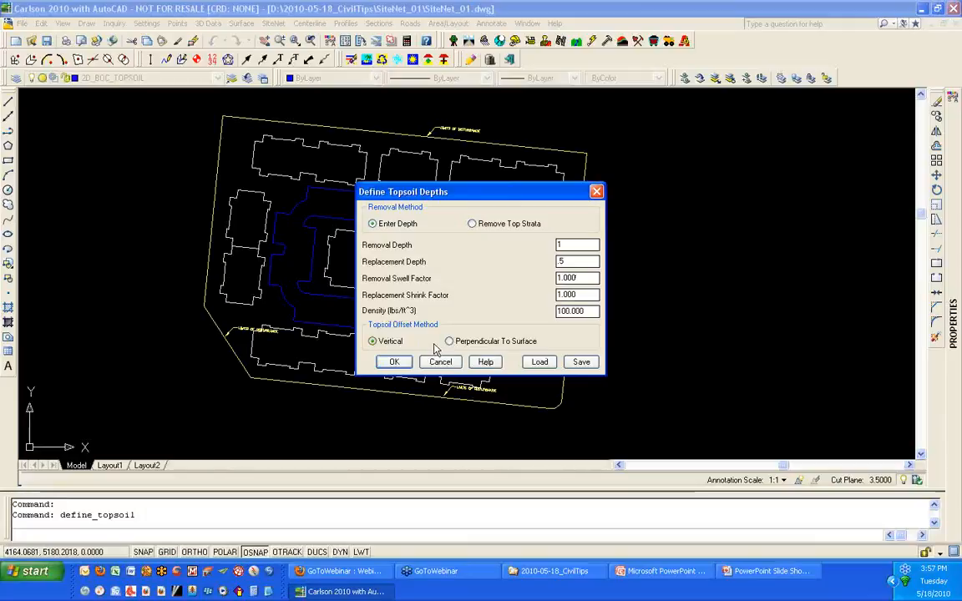
pyautogui.click(395, 361)
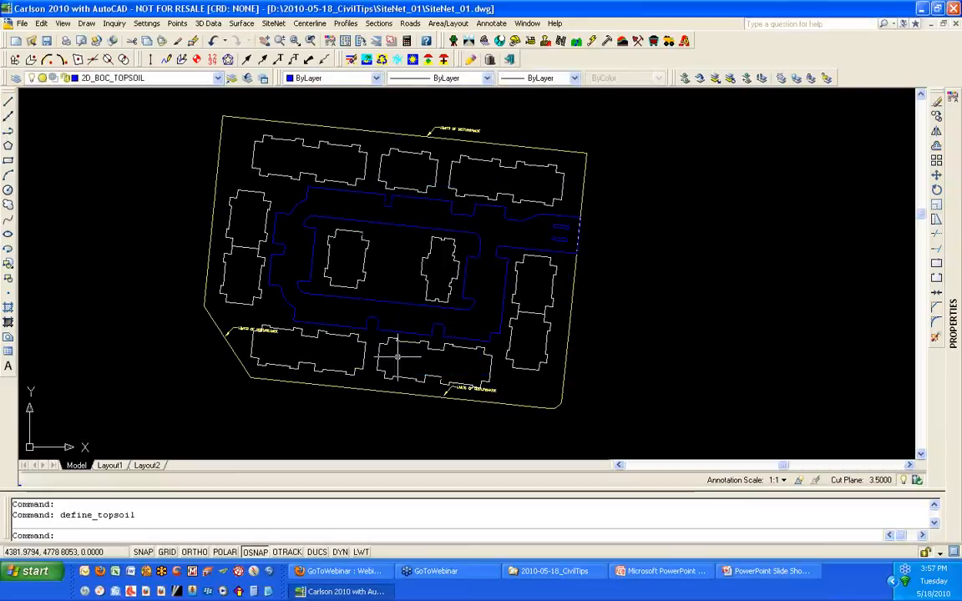
# - Set the yellow limits of disturbance polyline as the topsoil removal perimeter, using the depth from Define Topsoil
pyautogui.click(275, 23)
pyautogui.moveTo(384, 167)
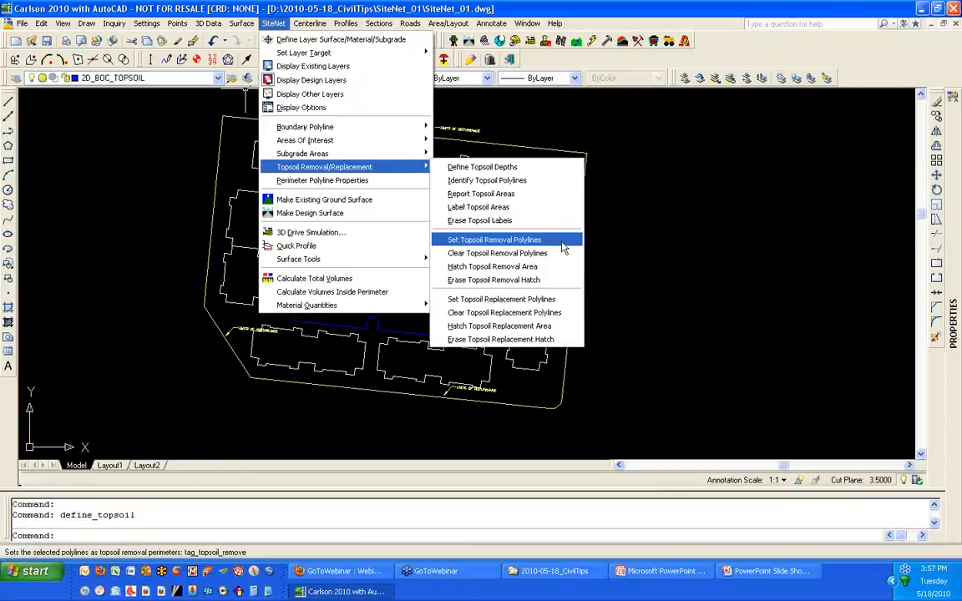
pyautogui.click(517, 241)
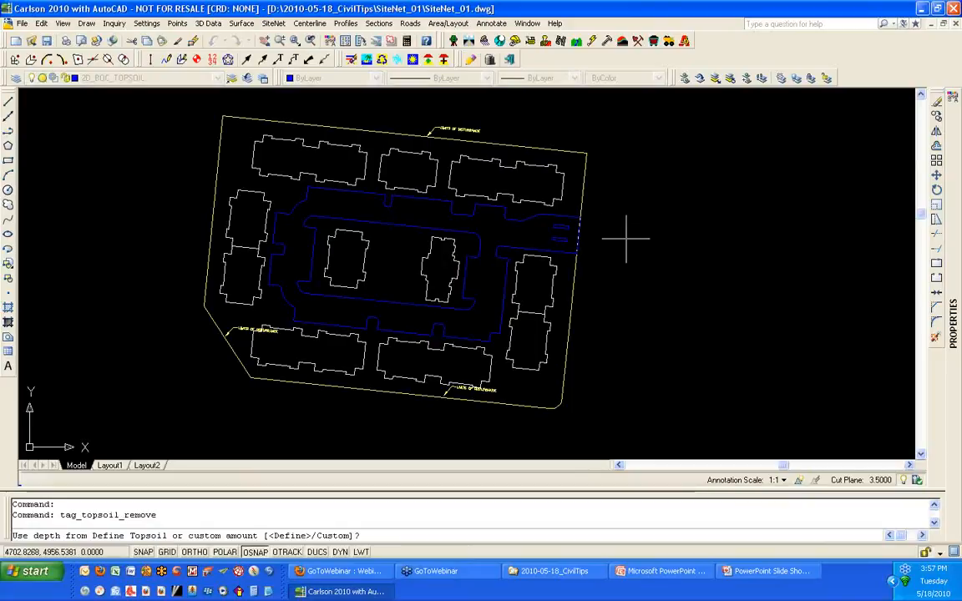
pyautogui.press('Return')
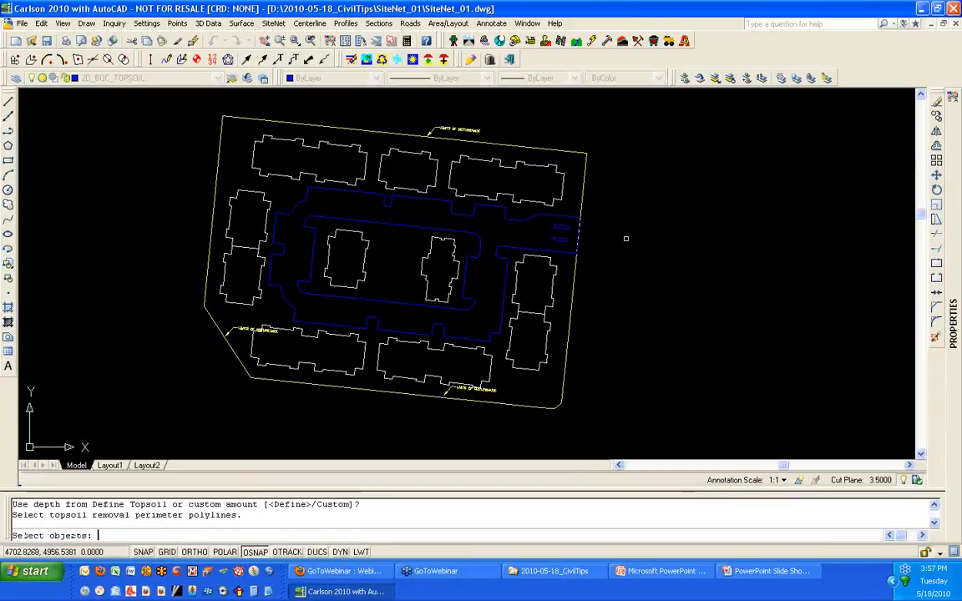
pyautogui.click(588, 154)
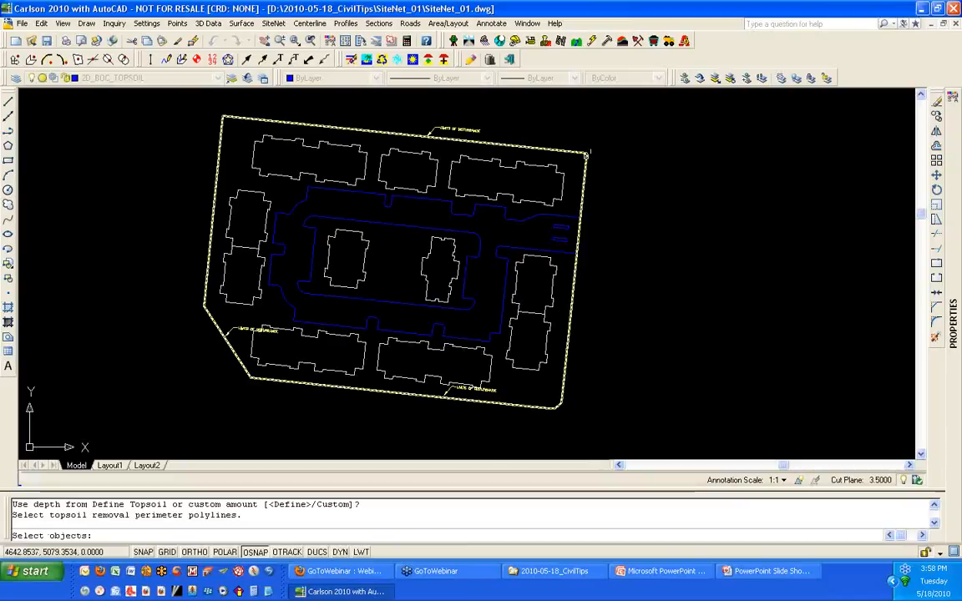
pyautogui.click(588, 153)
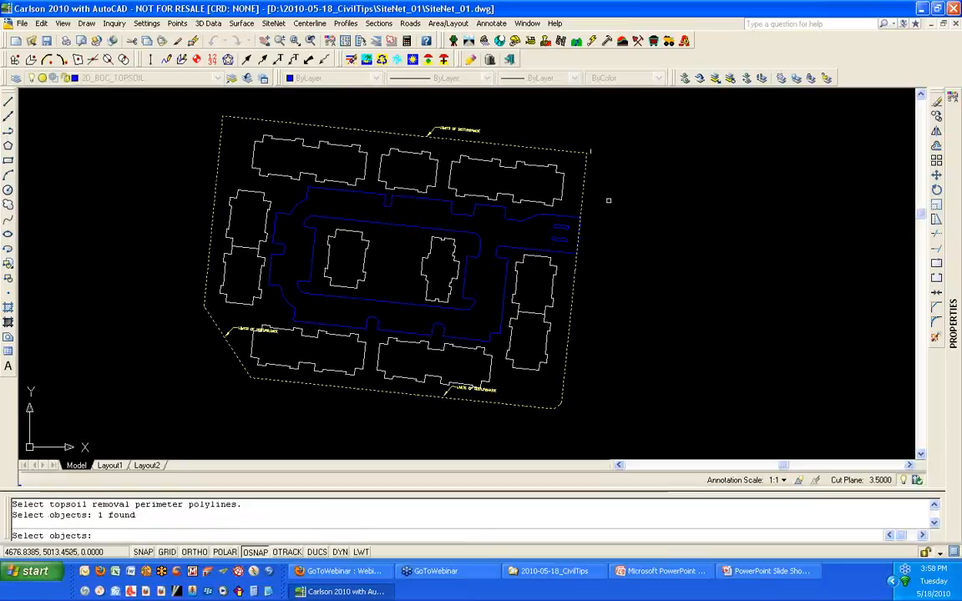
pyautogui.press('Return')
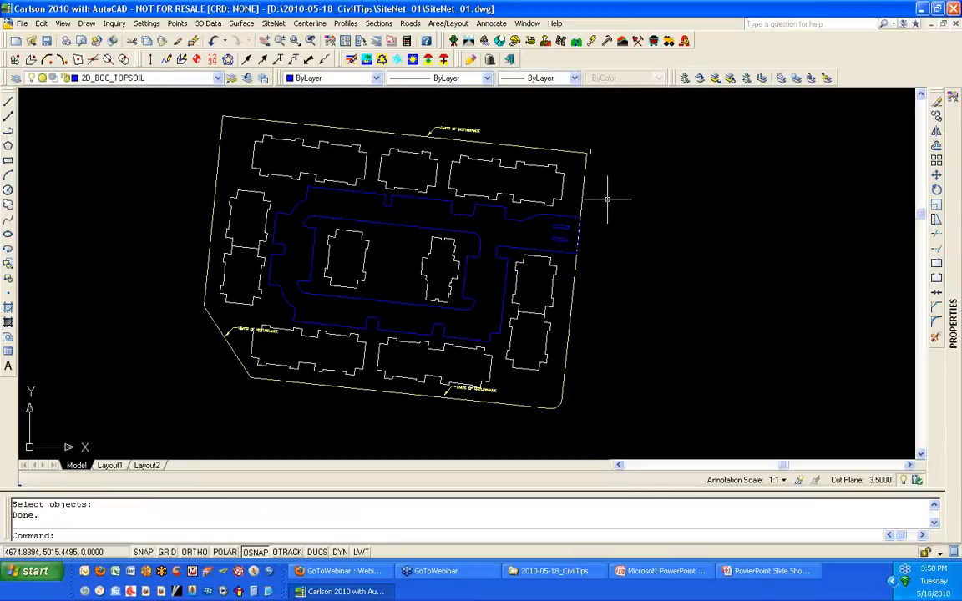
# - Hatch the topsoil removal area inside the limits of disturbance
pyautogui.click(273, 22)
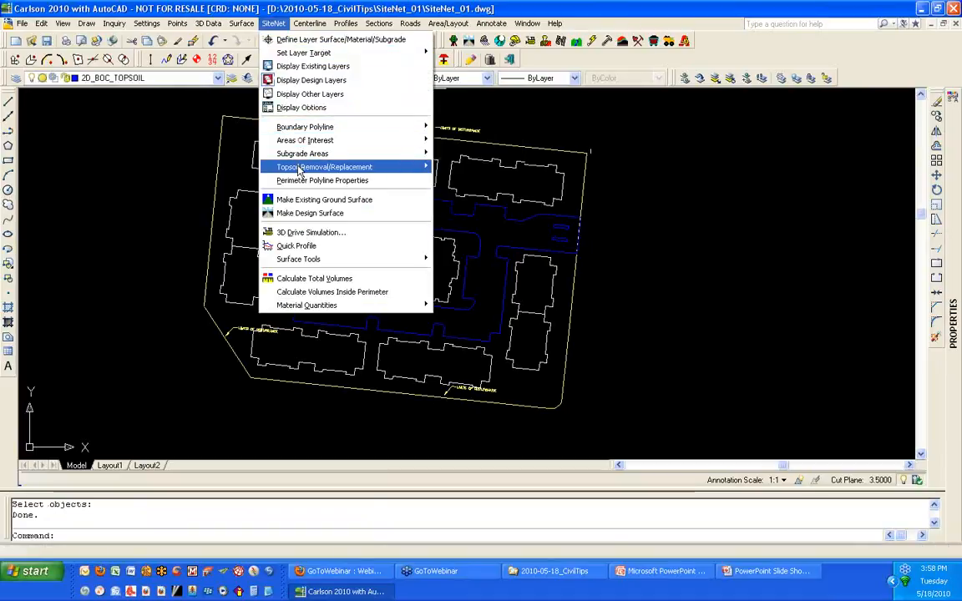
pyautogui.moveTo(299, 169)
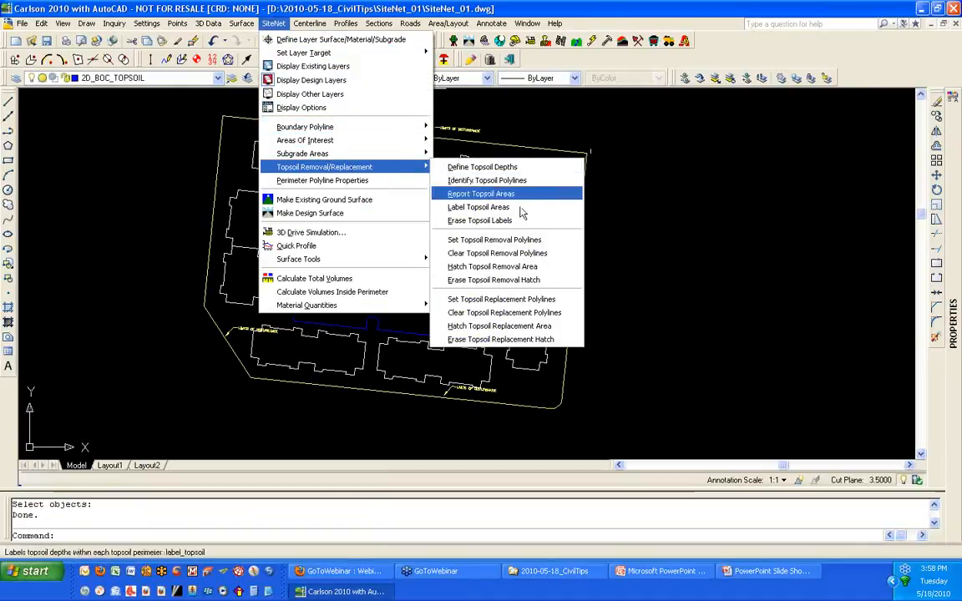
pyautogui.click(574, 274)
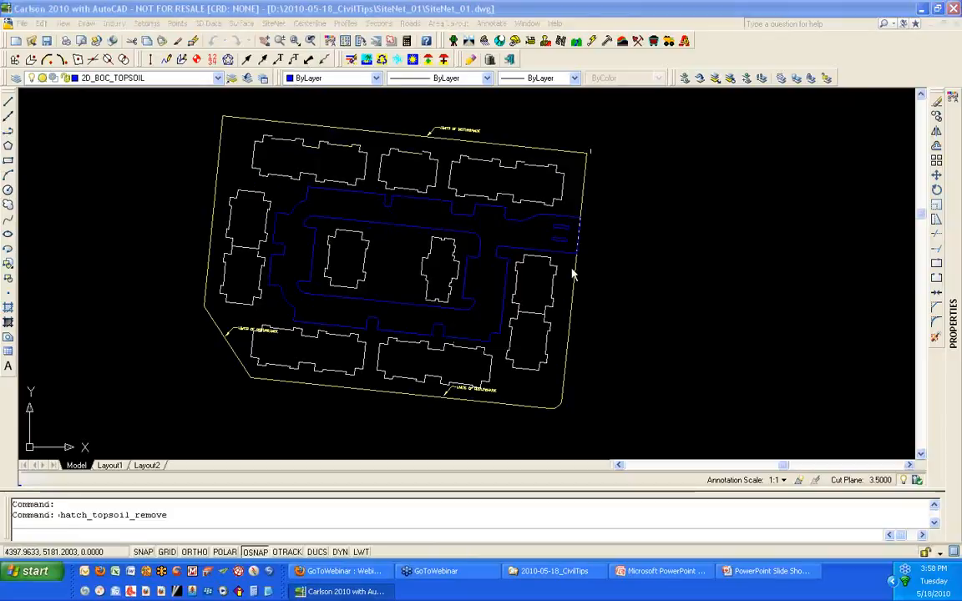
pyautogui.click(443, 338)
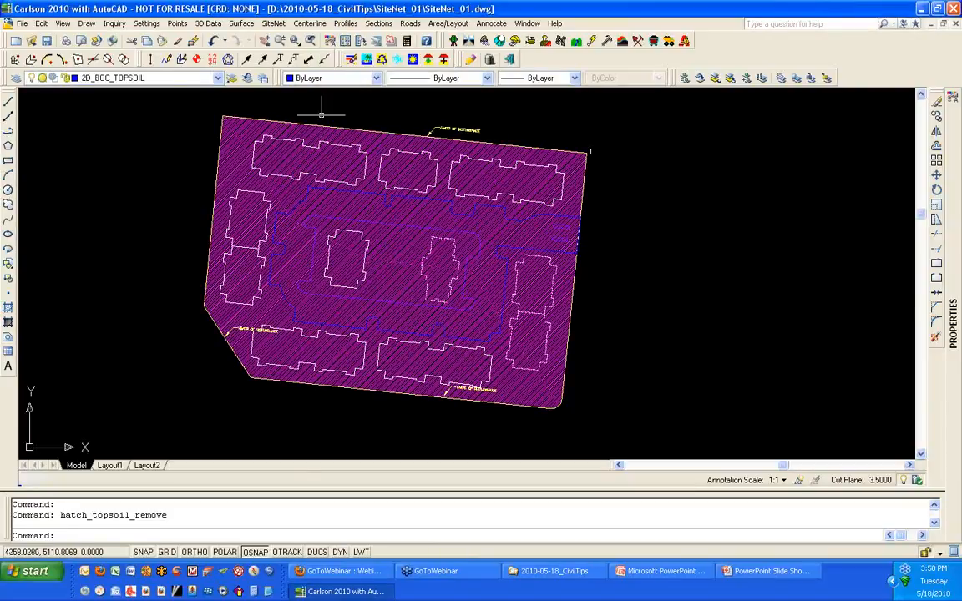
# - Erase the topsoil removal hatch from the site
pyautogui.click(274, 23)
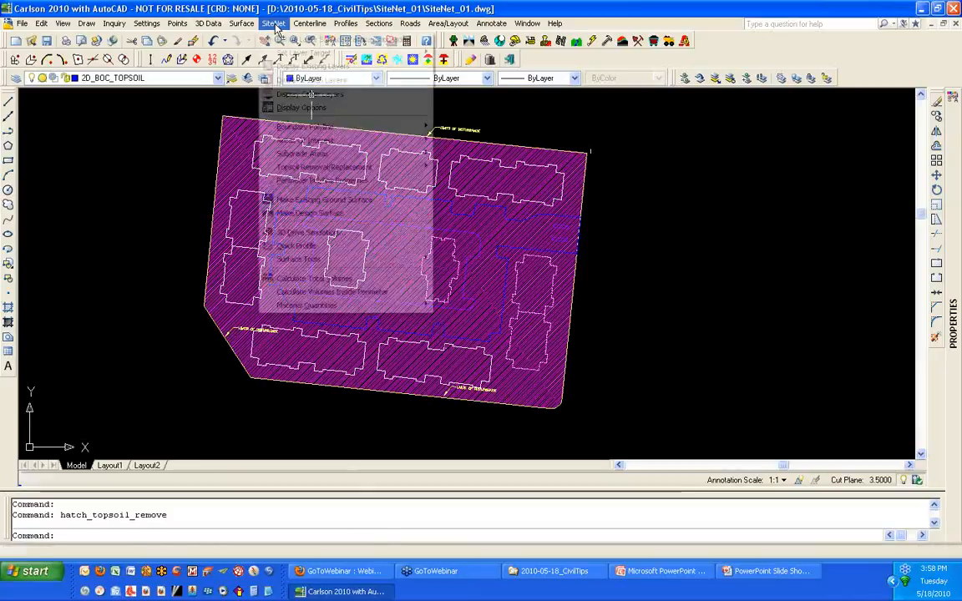
pyautogui.moveTo(359, 167)
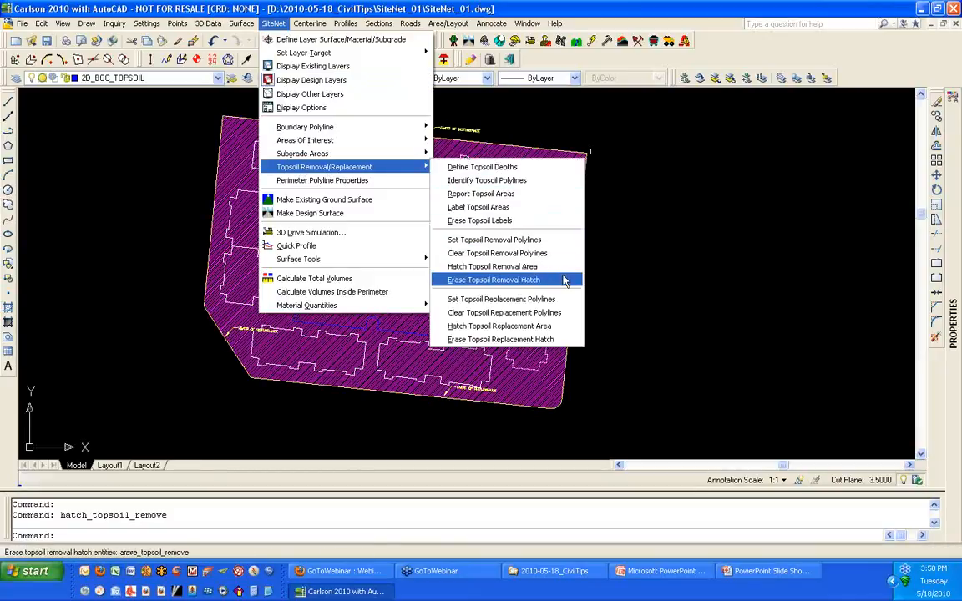
pyautogui.click(563, 281)
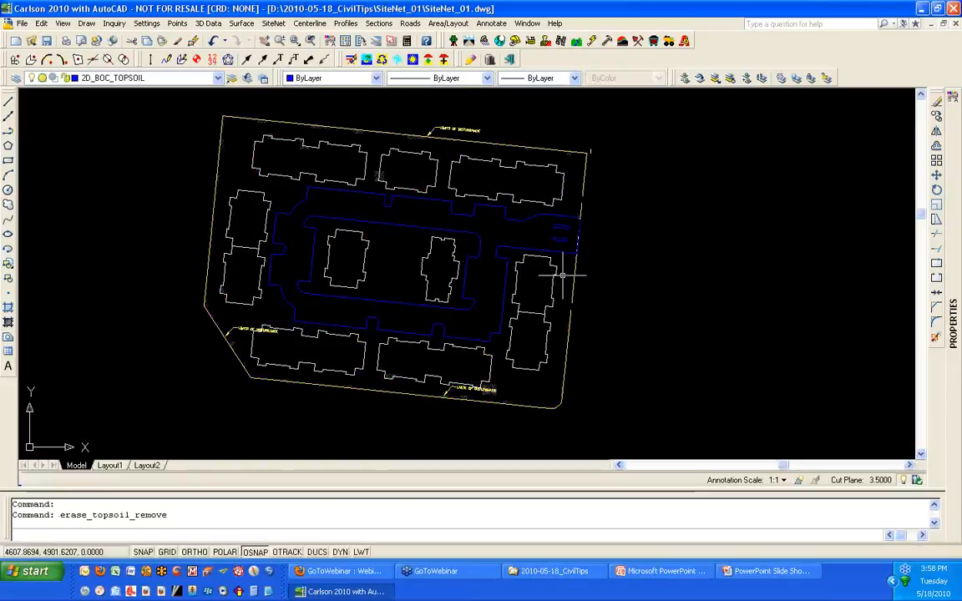
# - Set the limits of disturbance, all building outlines and the blue curb polylines as topsoil replacement perimeters, using the depth from Define Topsoil
pyautogui.click(273, 23)
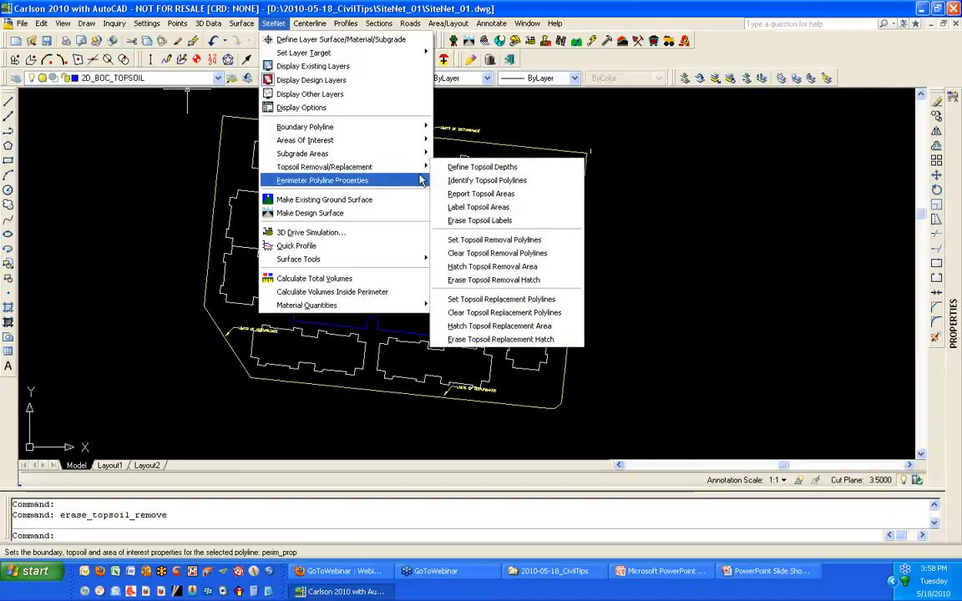
pyautogui.click(572, 302)
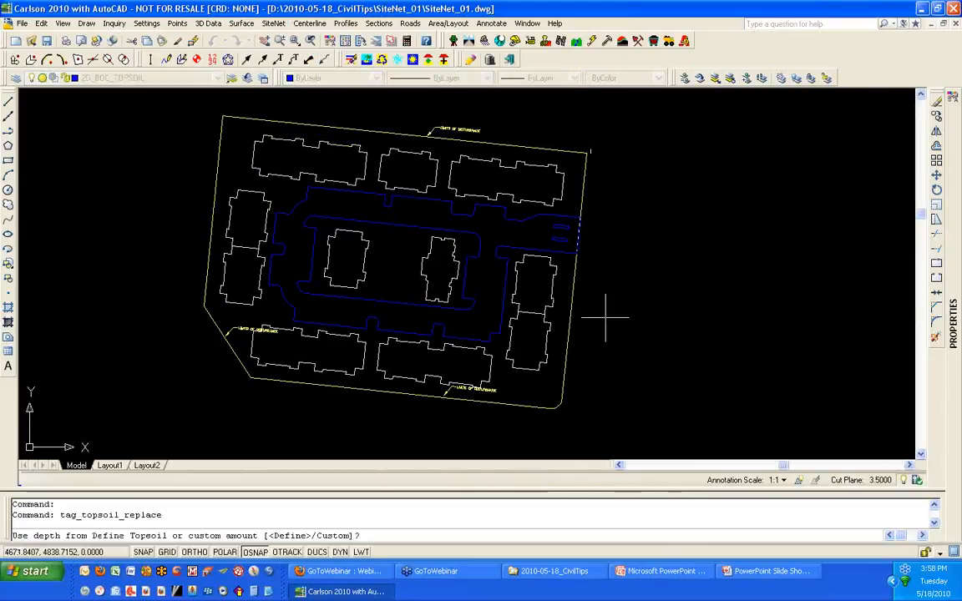
pyautogui.press('Return')
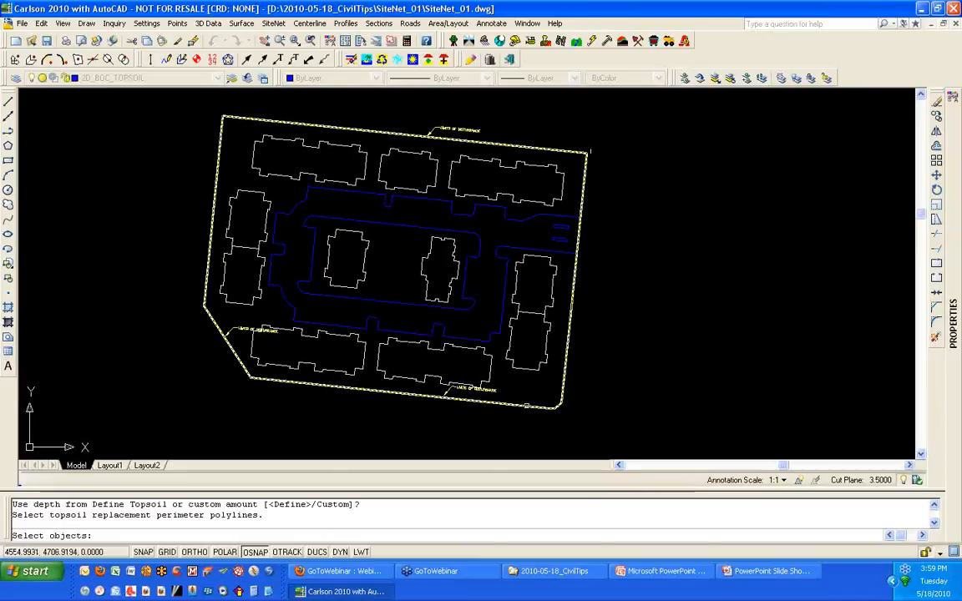
pyautogui.click(522, 405)
pyautogui.click(533, 369)
pyautogui.click(549, 306)
pyautogui.click(390, 337)
pyautogui.click(328, 326)
pyautogui.click(343, 298)
pyautogui.click(344, 298)
pyautogui.click(440, 279)
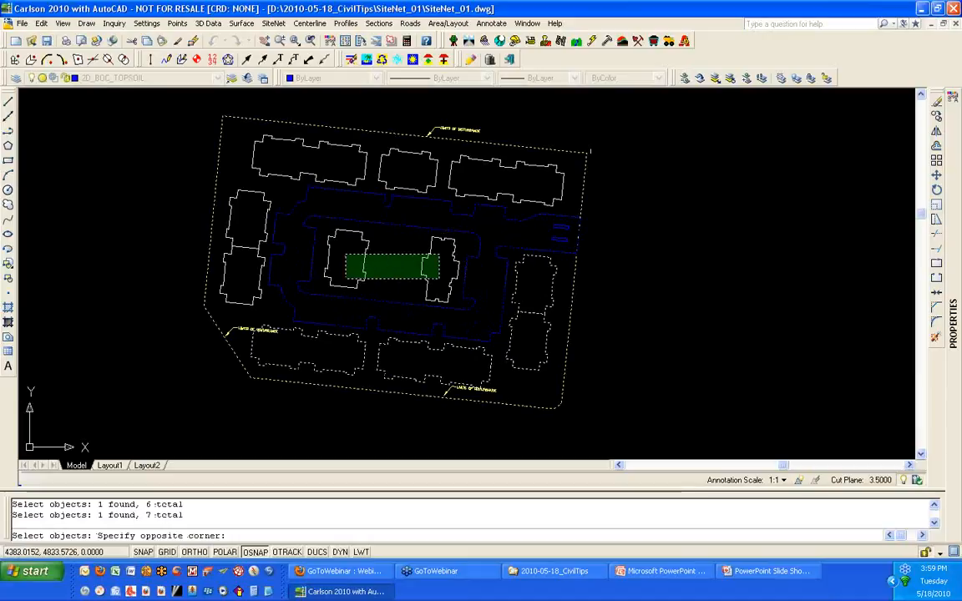
pyautogui.click(345, 253)
pyautogui.click(509, 240)
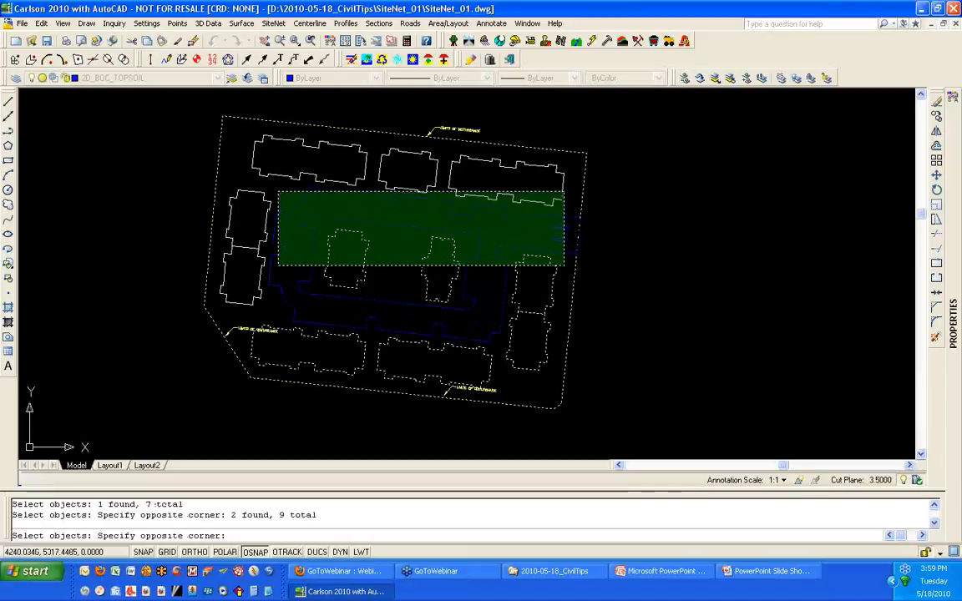
pyautogui.click(237, 167)
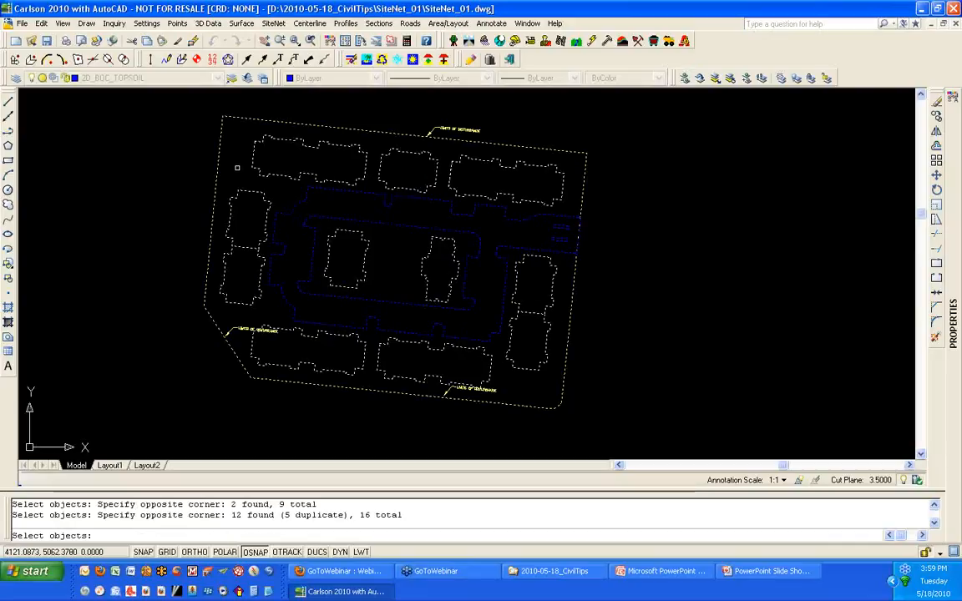
pyautogui.press('Return')
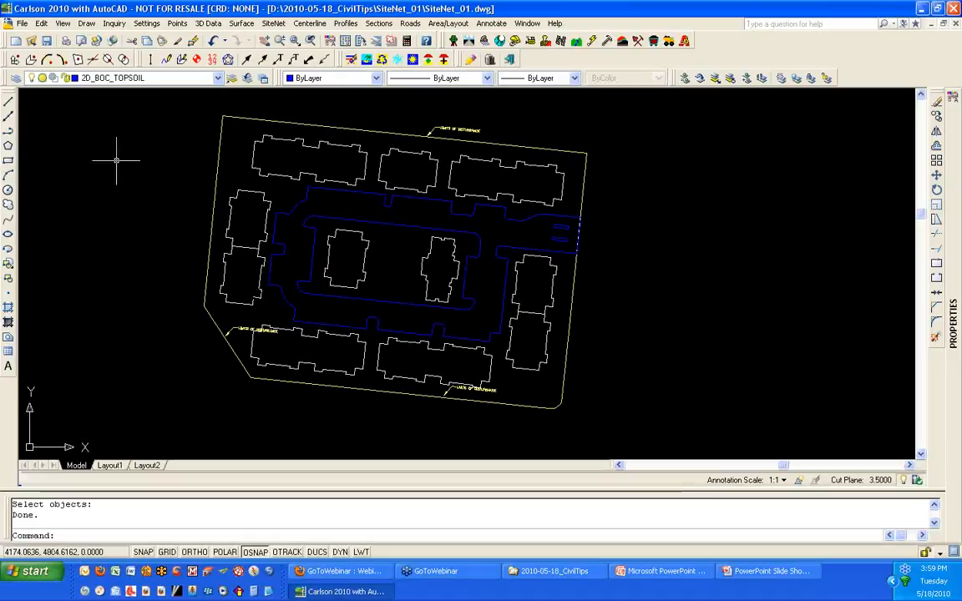
# - Hatch the topsoil replacement area with the ANSI31 pattern at automatic scale and inspect the hatch around the entrance islands
pyautogui.click(281, 25)
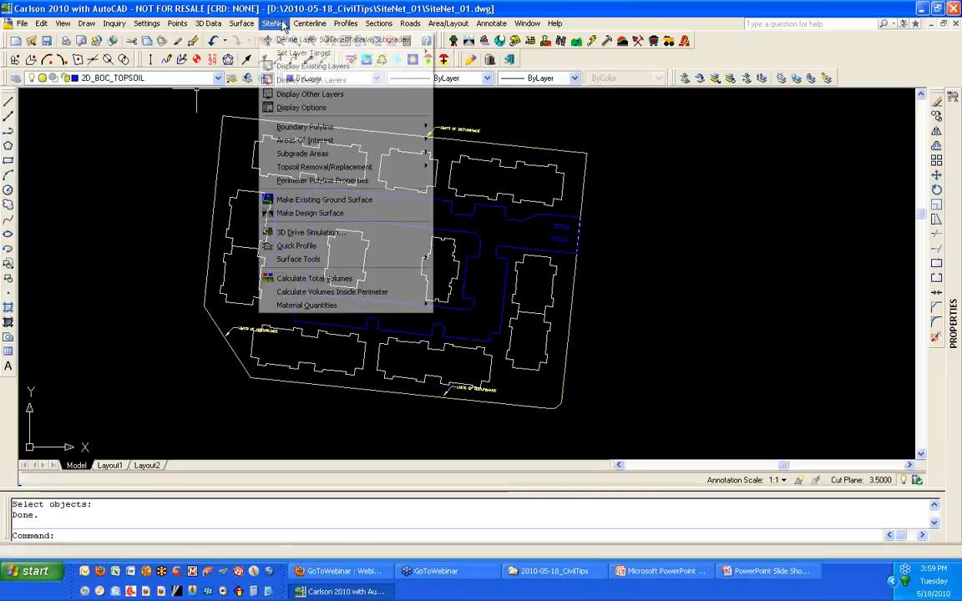
pyautogui.moveTo(367, 167)
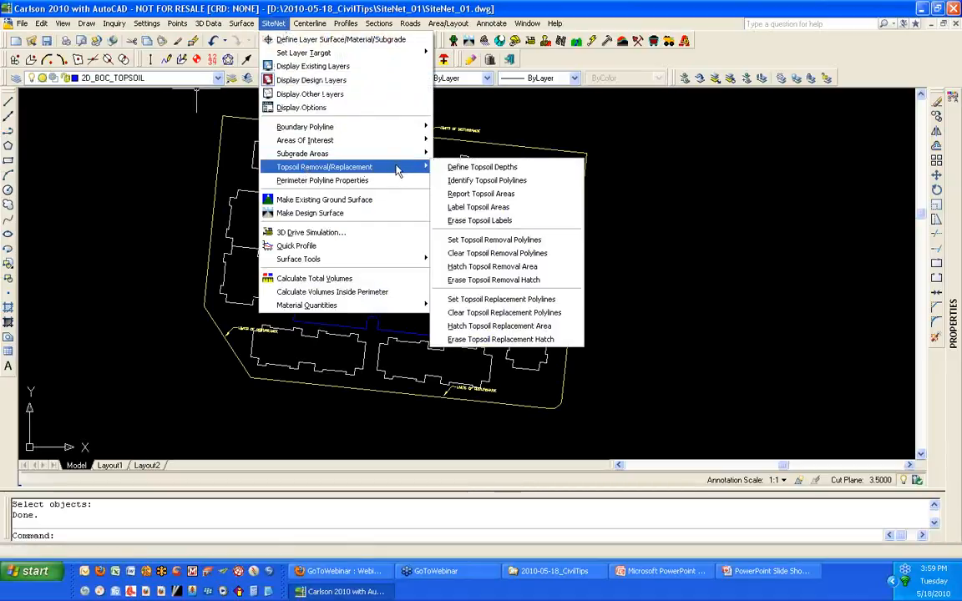
pyautogui.click(564, 332)
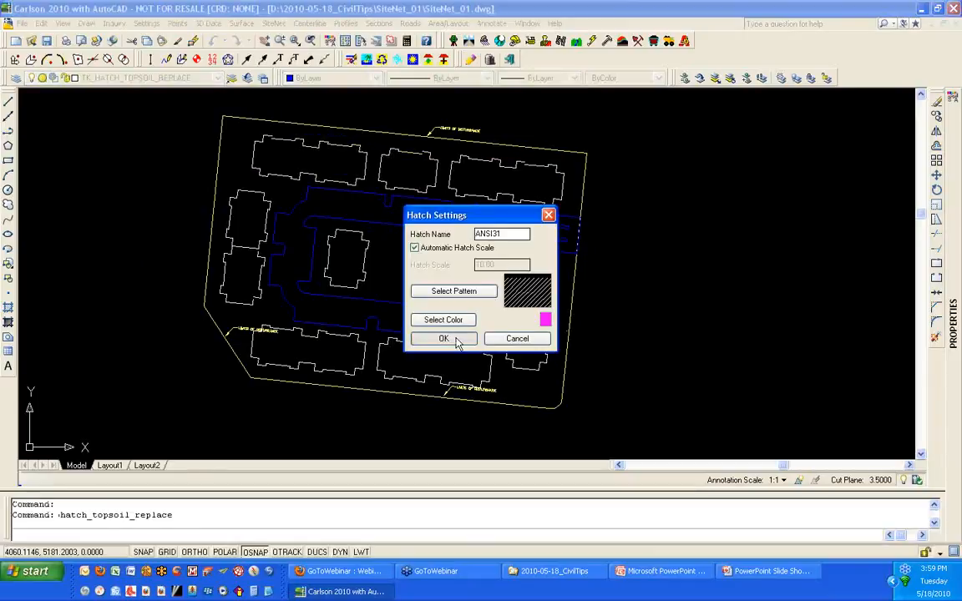
pyautogui.click(444, 338)
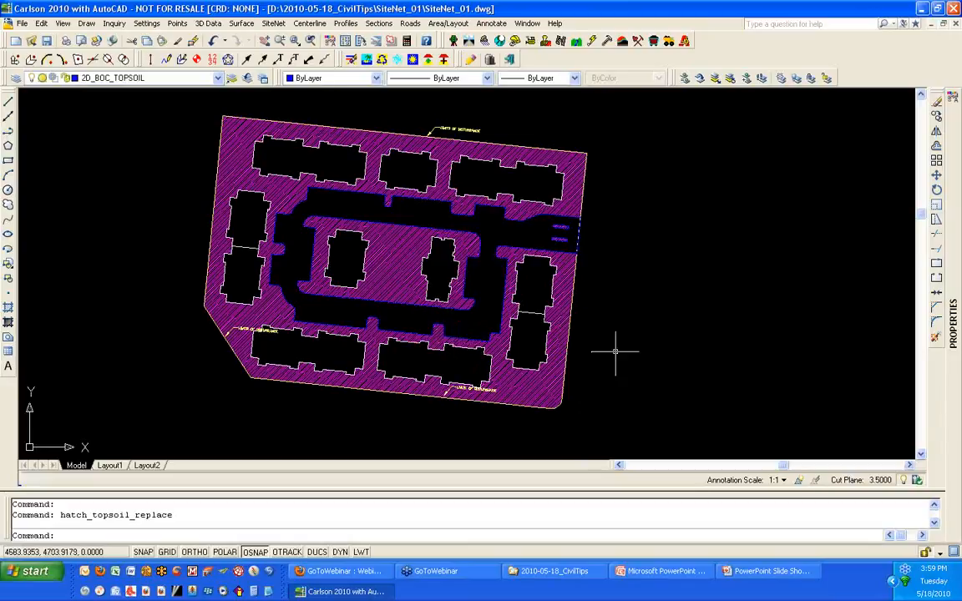
pyautogui.scroll(5, 588, 252)
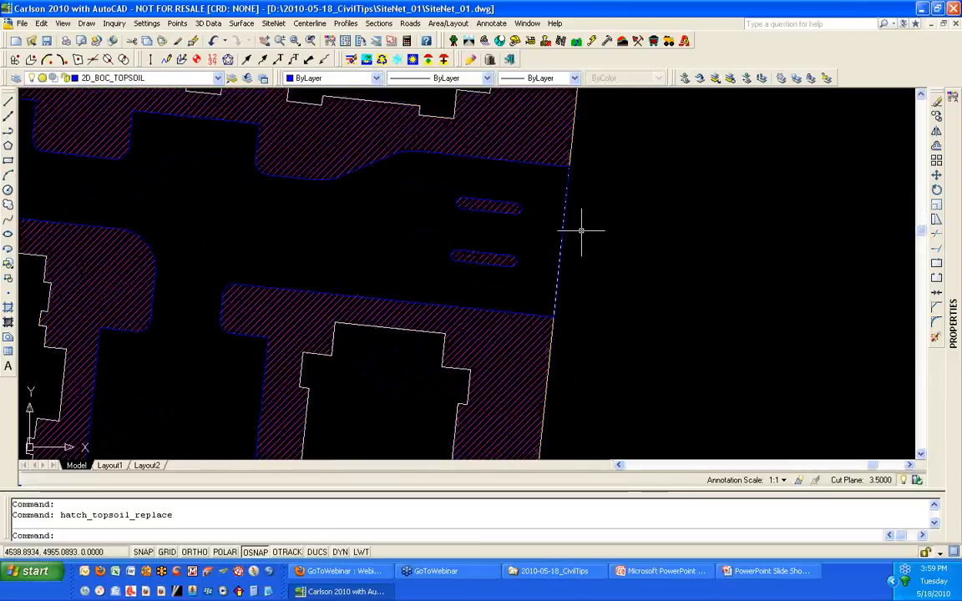
pyautogui.scroll(-6, 581, 230)
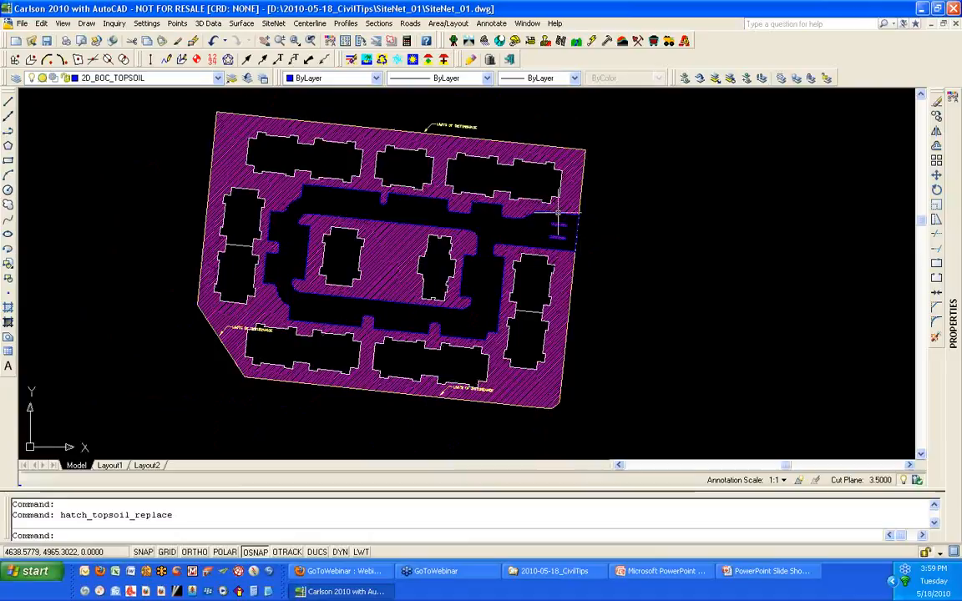
# - Erase the topsoil replacement hatch from the site and save the drawing
pyautogui.click(273, 22)
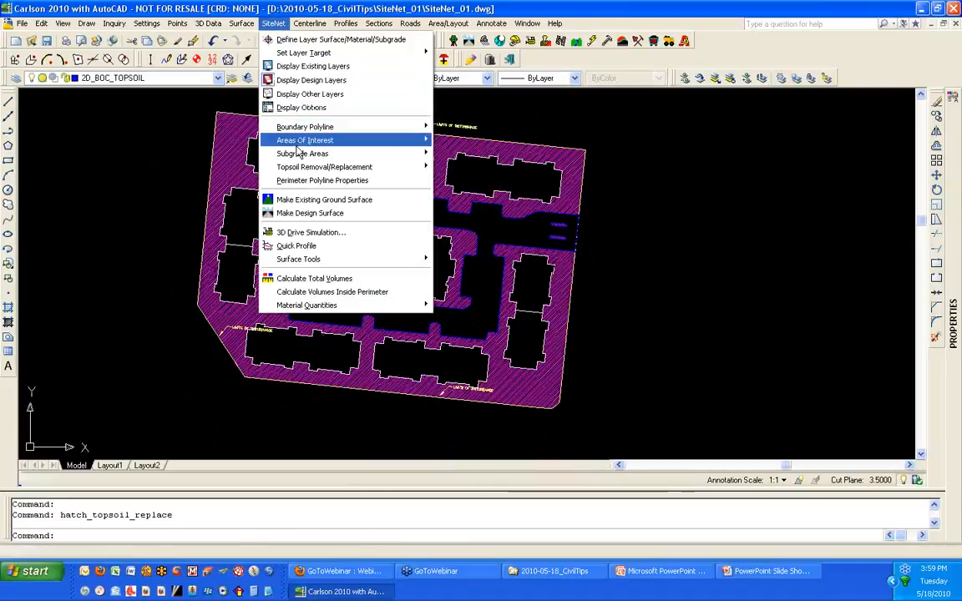
pyautogui.moveTo(351, 167)
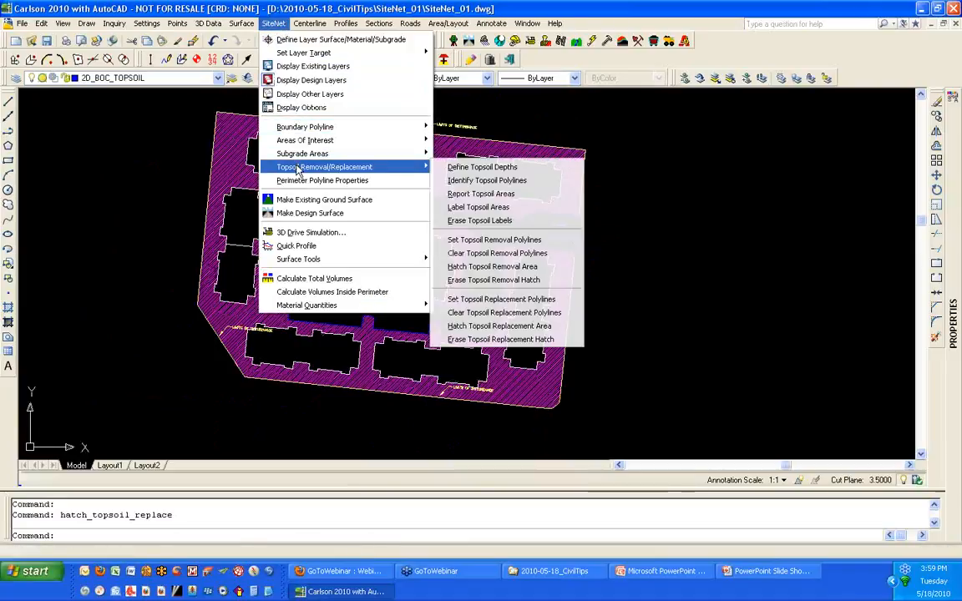
pyautogui.click(570, 340)
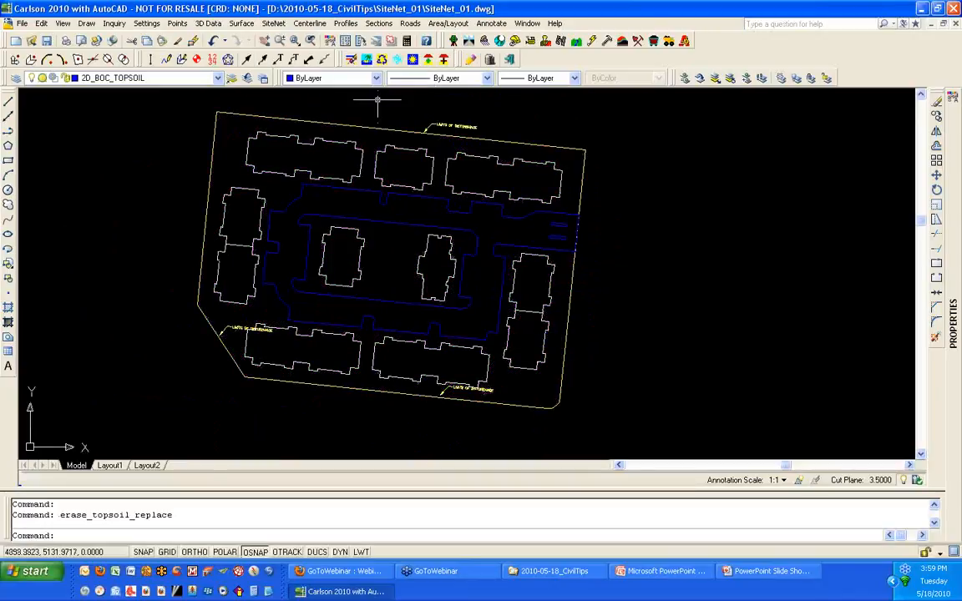
pyautogui.click(46, 41)
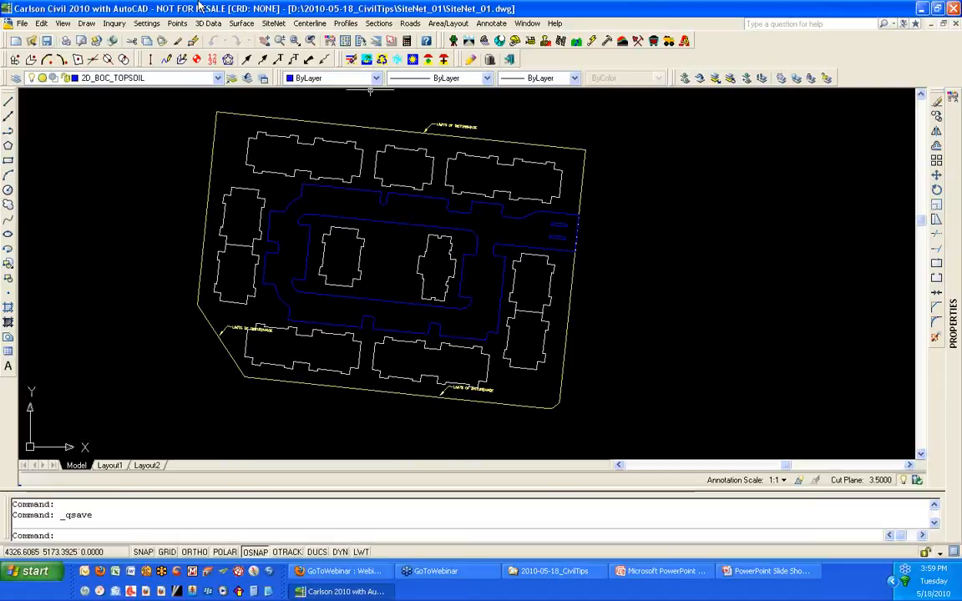
# - Rebuild the existing ground surface and the design surface so that they include the topsoil removal and replacement
pyautogui.click(276, 23)
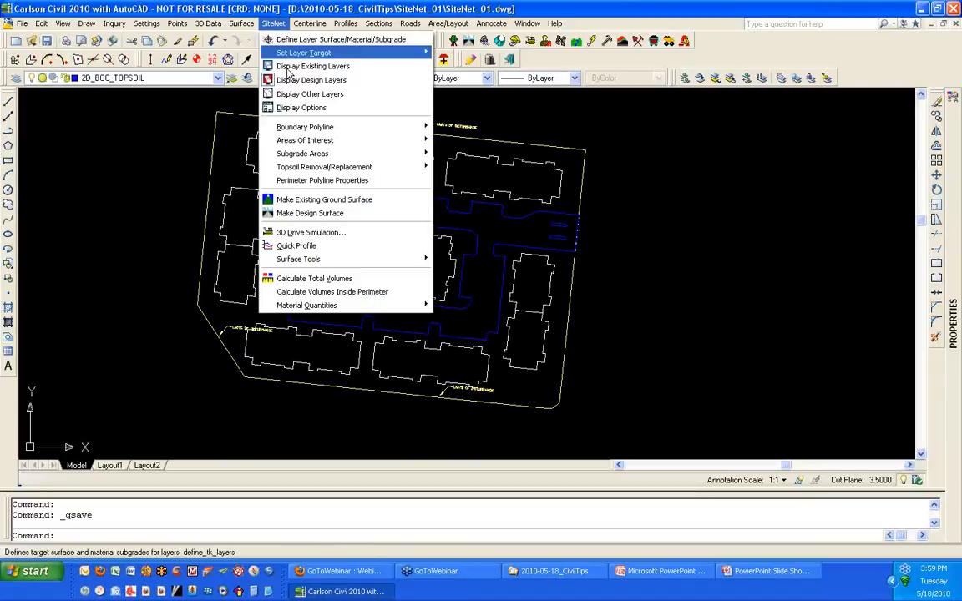
pyautogui.click(376, 205)
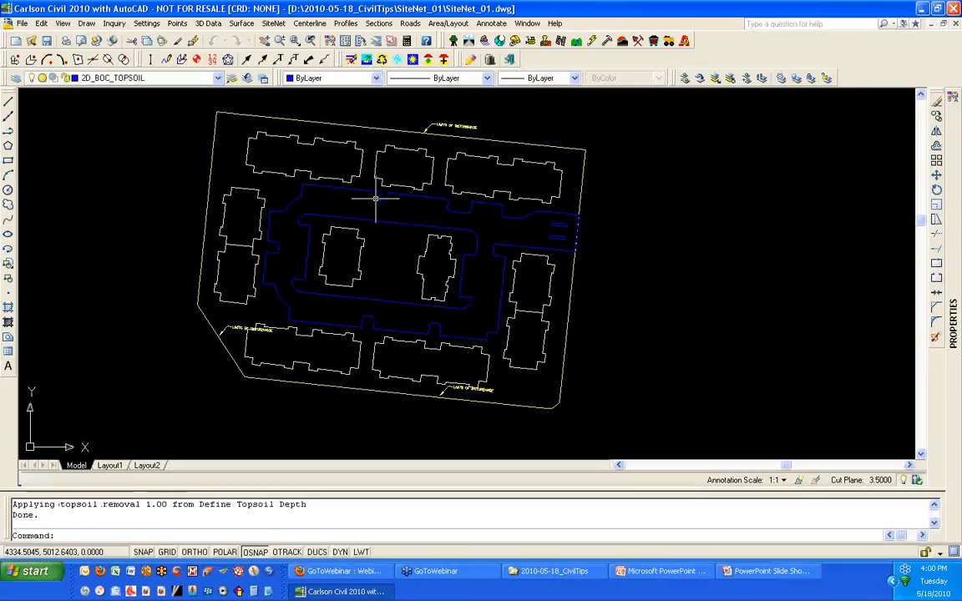
pyautogui.click(274, 23)
pyautogui.click(319, 214)
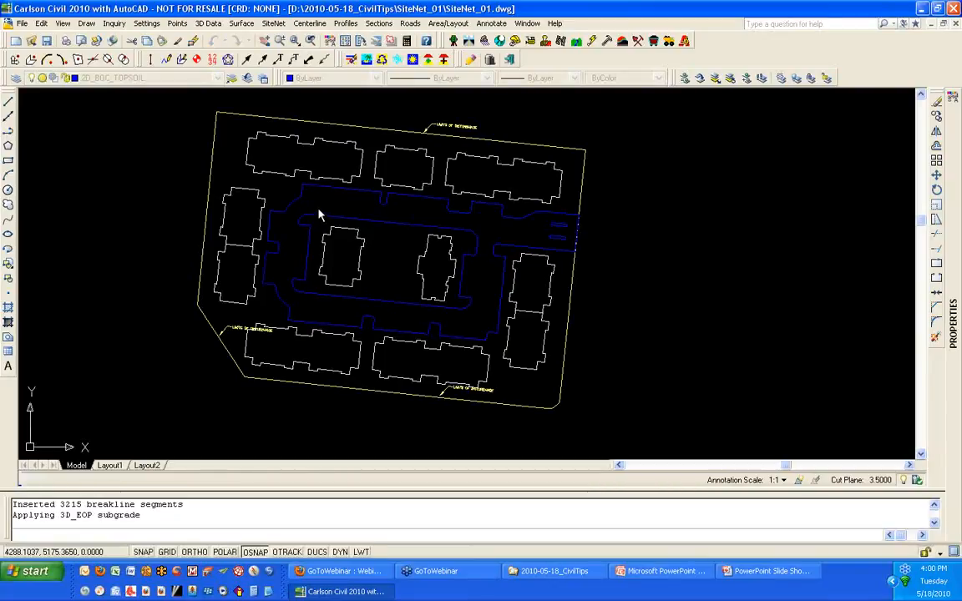
# - Calculate the total volumes with cut swell and fill shrink factors of 1.000 and English units in the standard report viewer
pyautogui.click(273, 24)
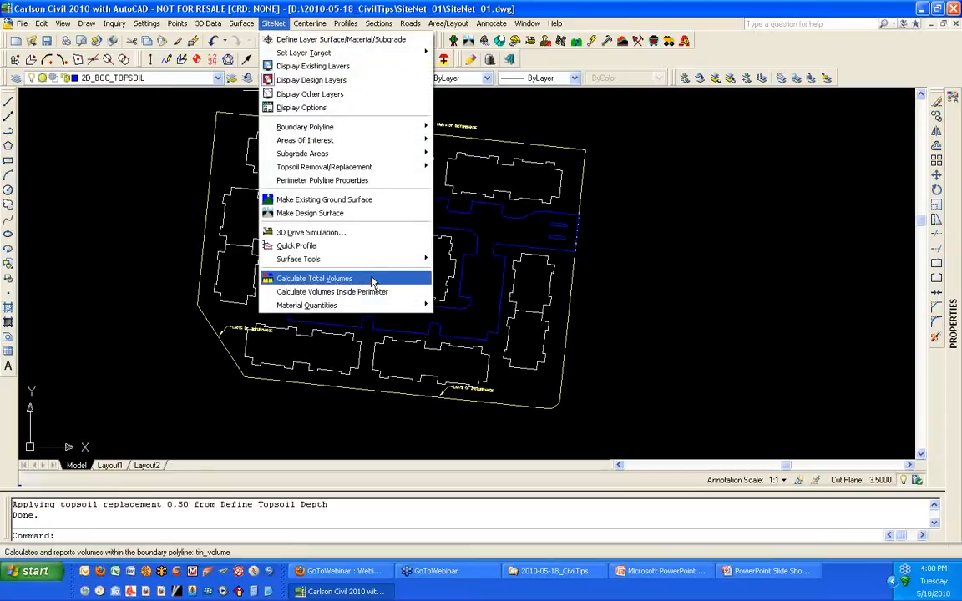
pyautogui.click(372, 283)
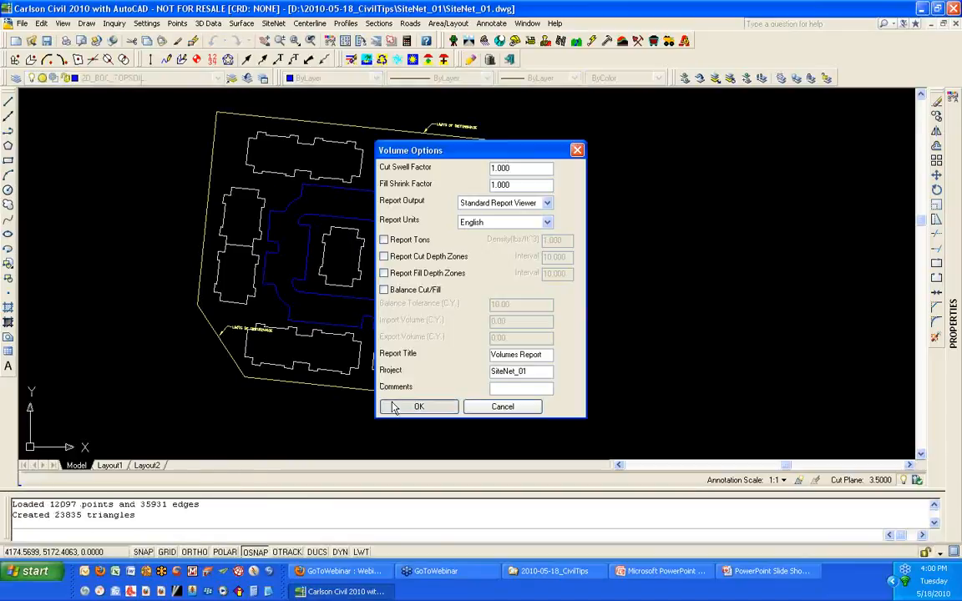
pyautogui.click(414, 406)
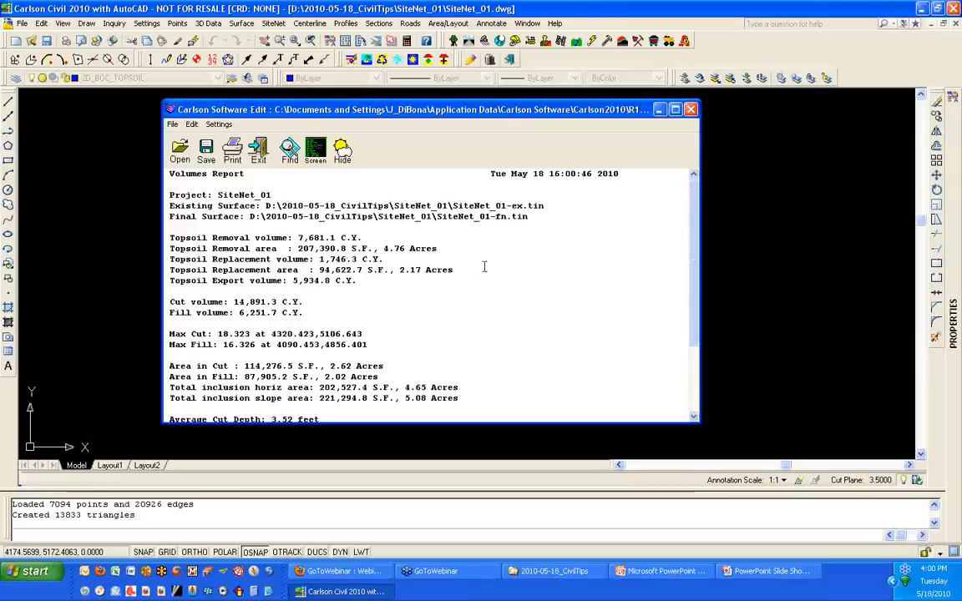
# - Examine the topsoil, cut and fill figures in the Volumes Report, separating the removal lines with a blank line, and close it without saving
pyautogui.click(439, 249)
pyautogui.press('Return')
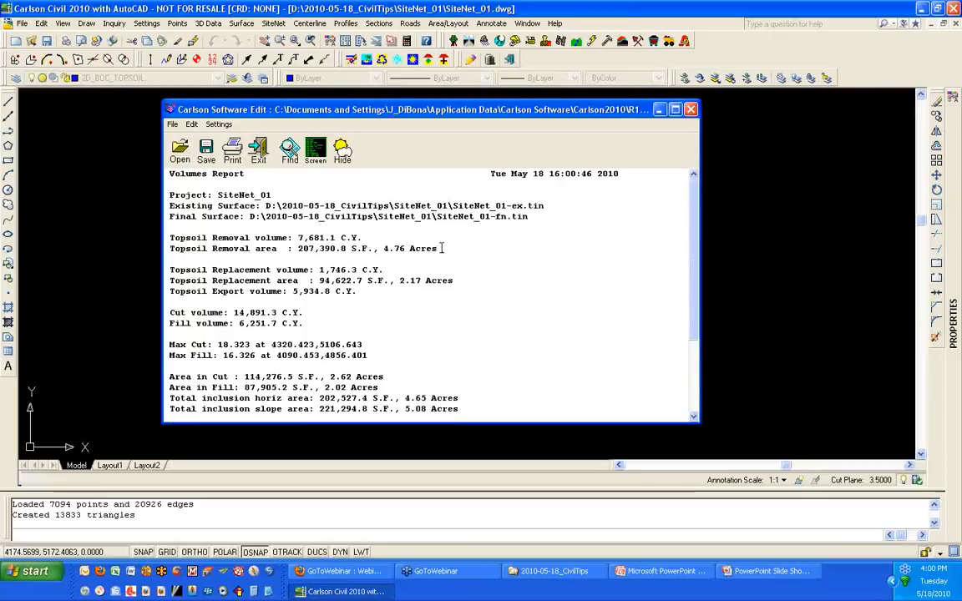
pyautogui.scroll(-1, 443, 250)
pyautogui.moveTo(305, 291); pyautogui.dragTo(144, 277)
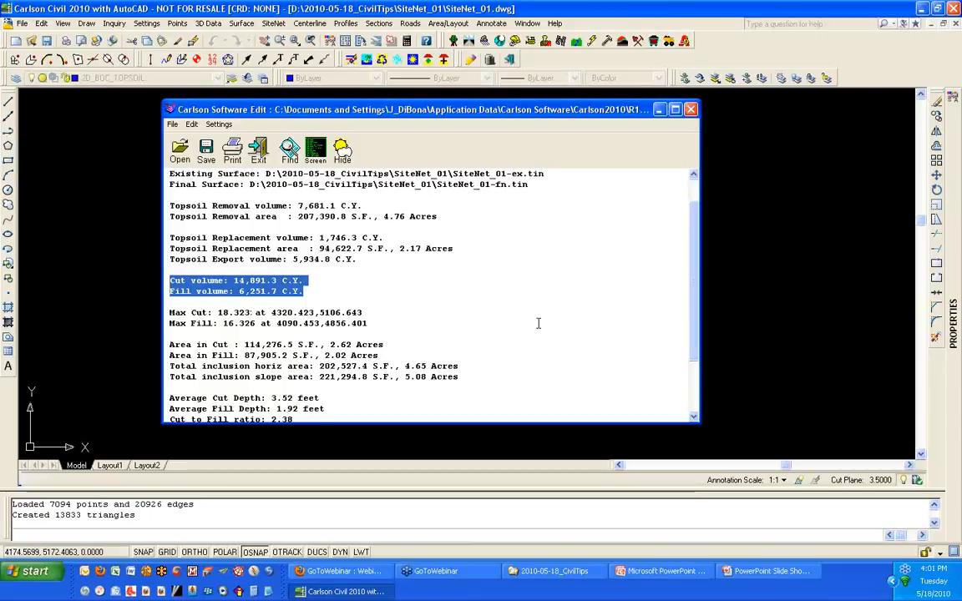
pyautogui.scroll(-2, 567, 311)
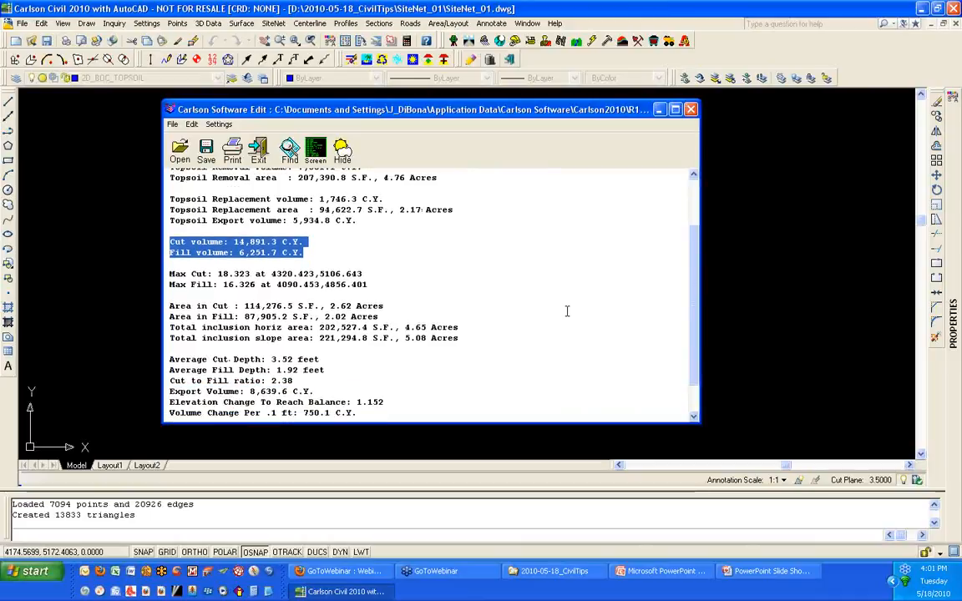
pyautogui.scroll(-1, 571, 312)
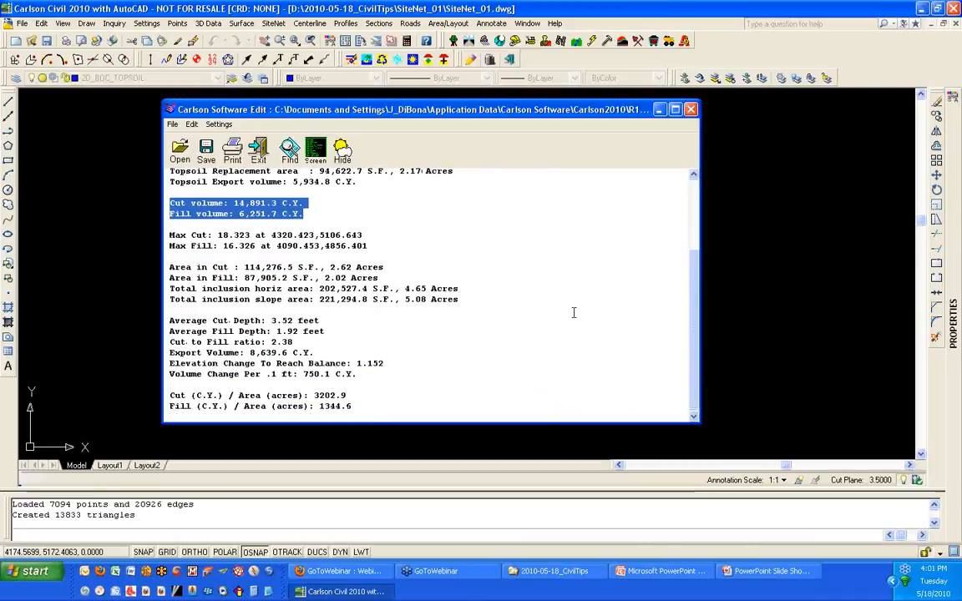
pyautogui.click(692, 111)
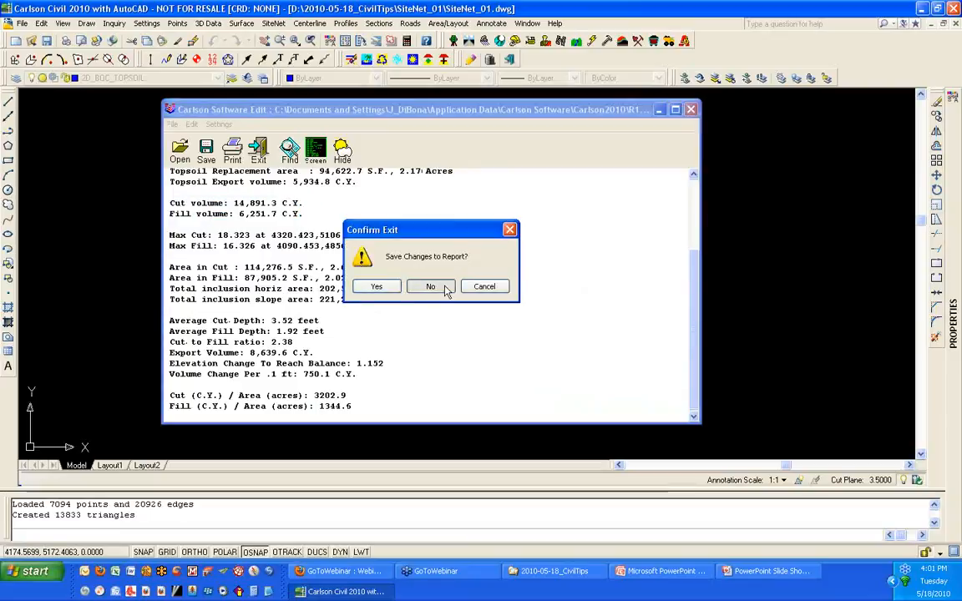
pyautogui.click(440, 287)
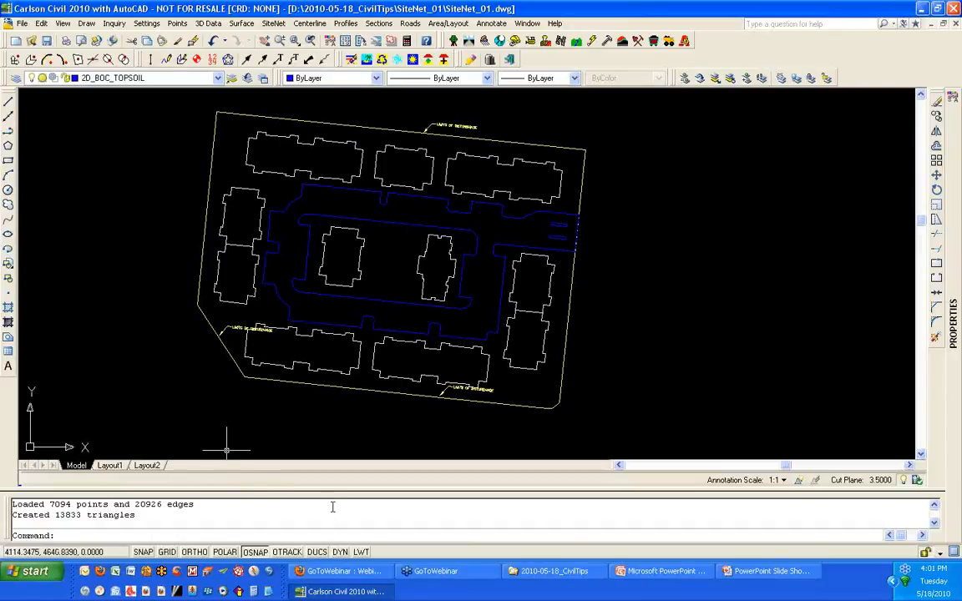
# - Switch to the Microsoft PowerPoint window
pyautogui.click(623, 573)
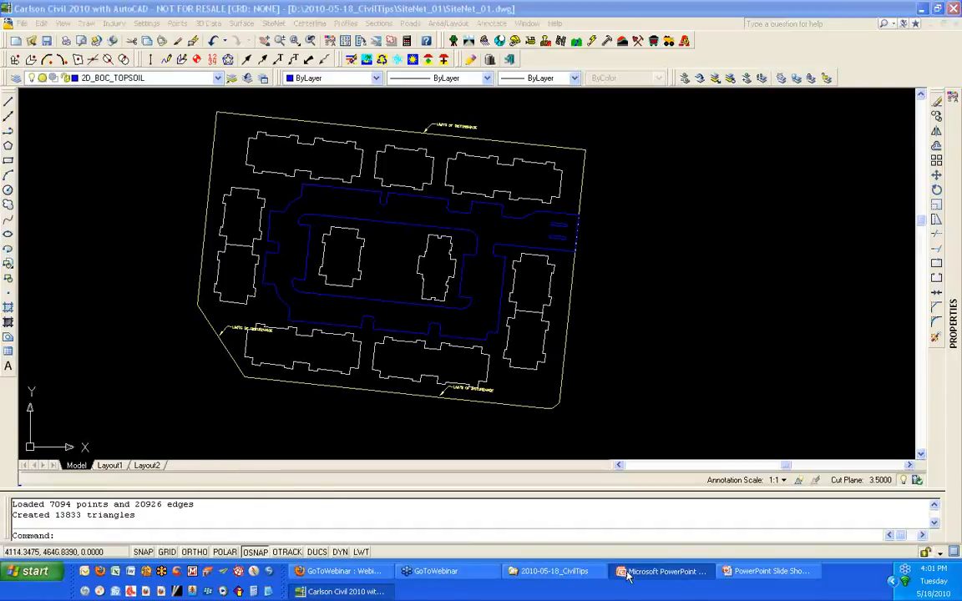